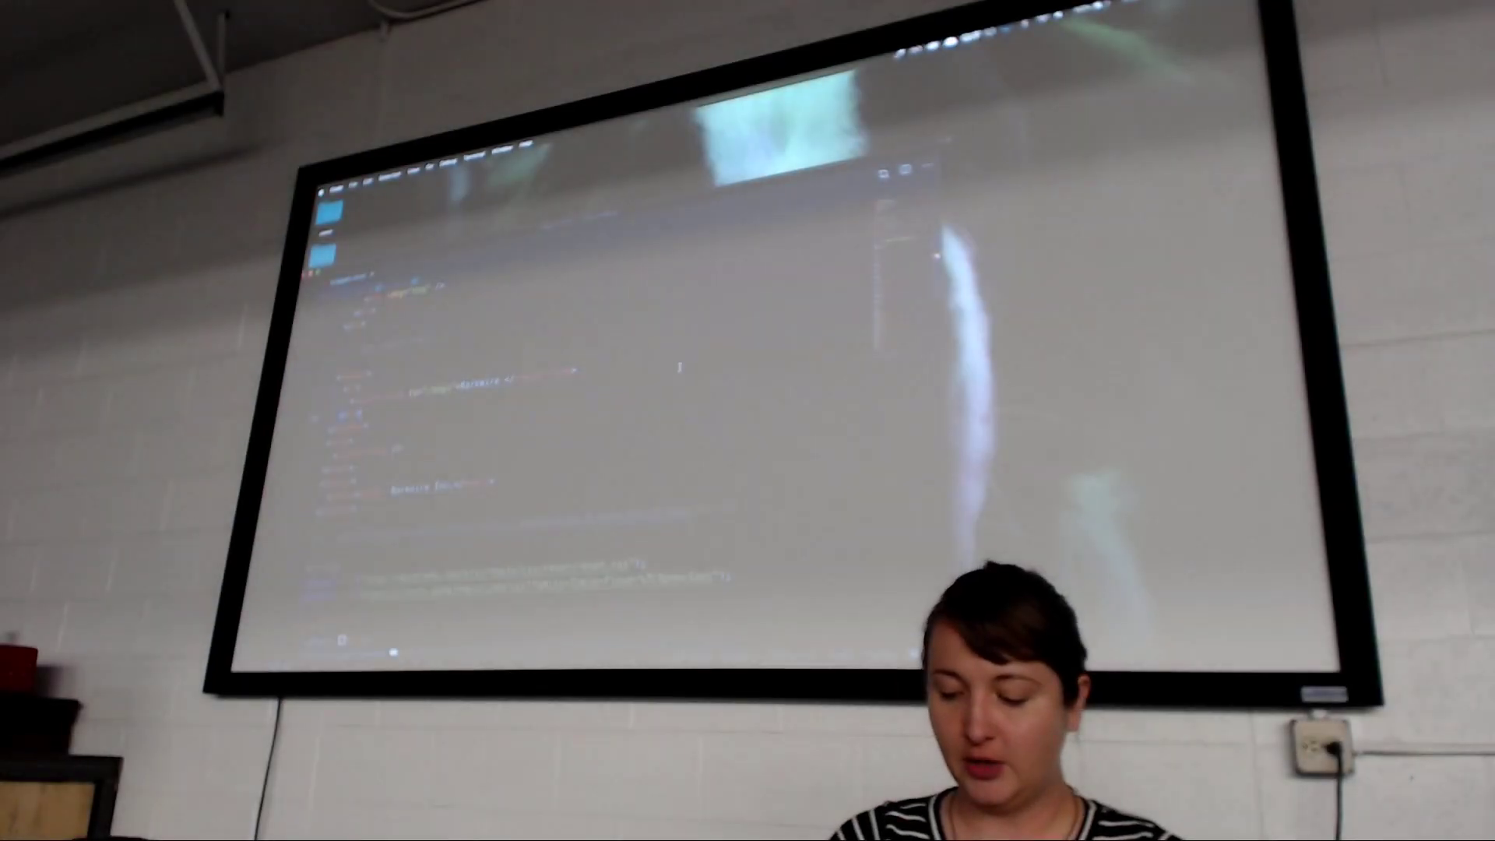
# Enlarge the editor text and move from the prototype dog template to App.vue
pyautogui.hotkey('ctrl', '+')
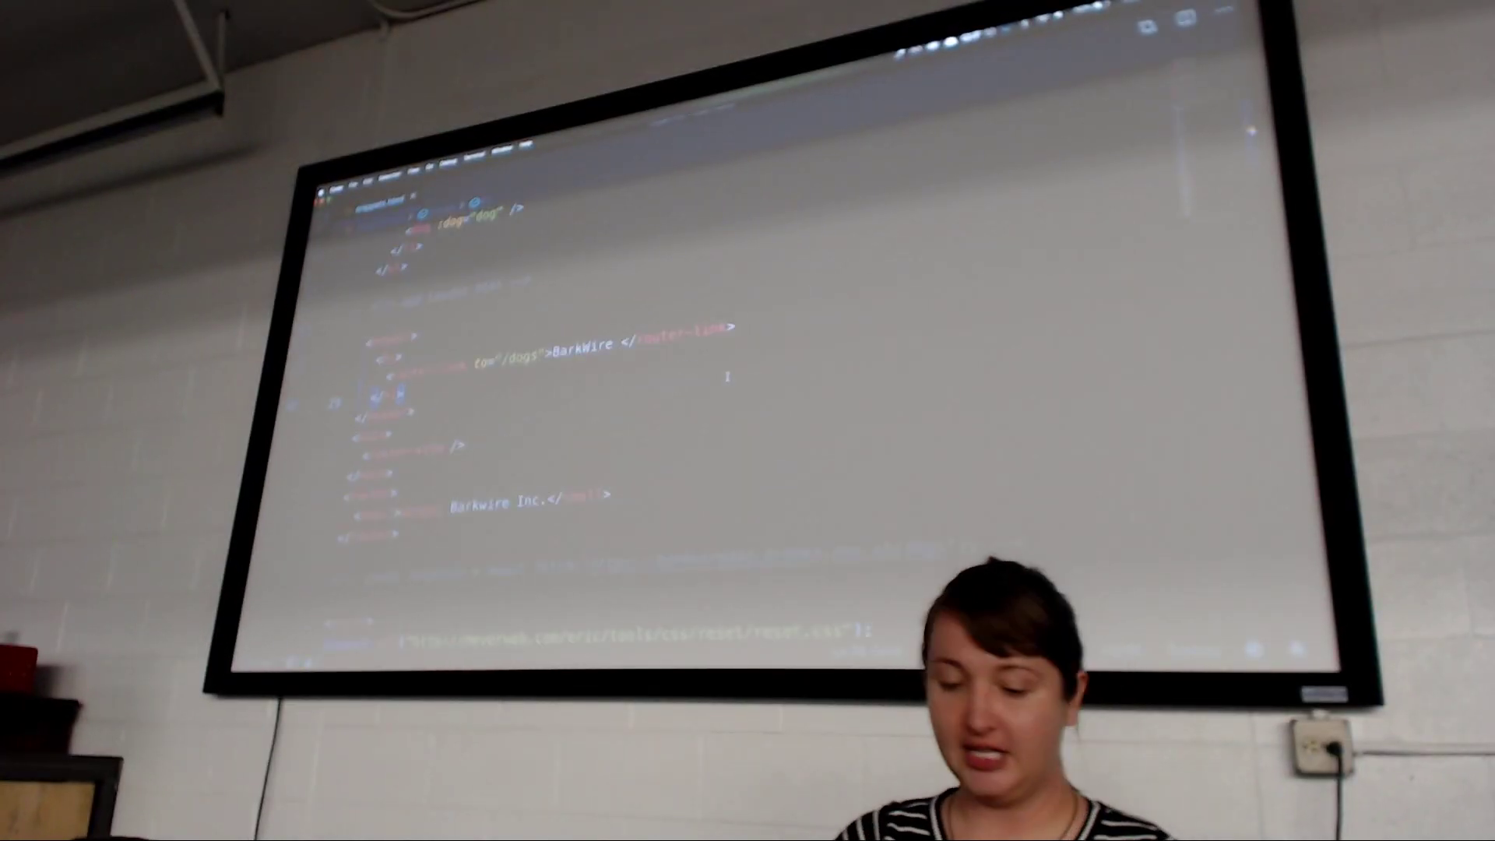
pyautogui.scroll(-10, 727, 376)
pyautogui.scroll(-5, 727, 376)
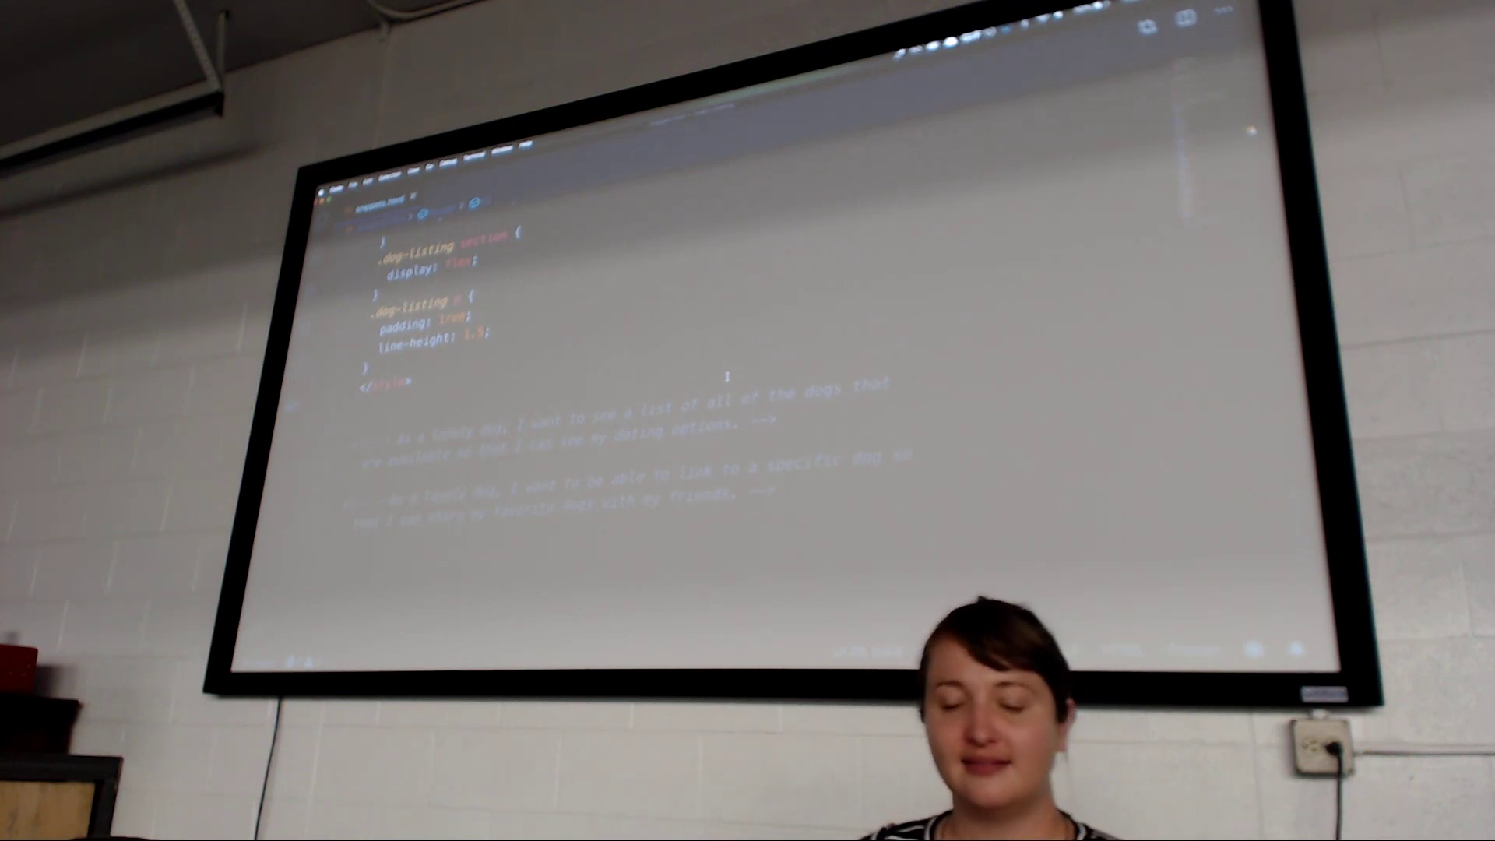
pyautogui.scroll(5, 727, 376)
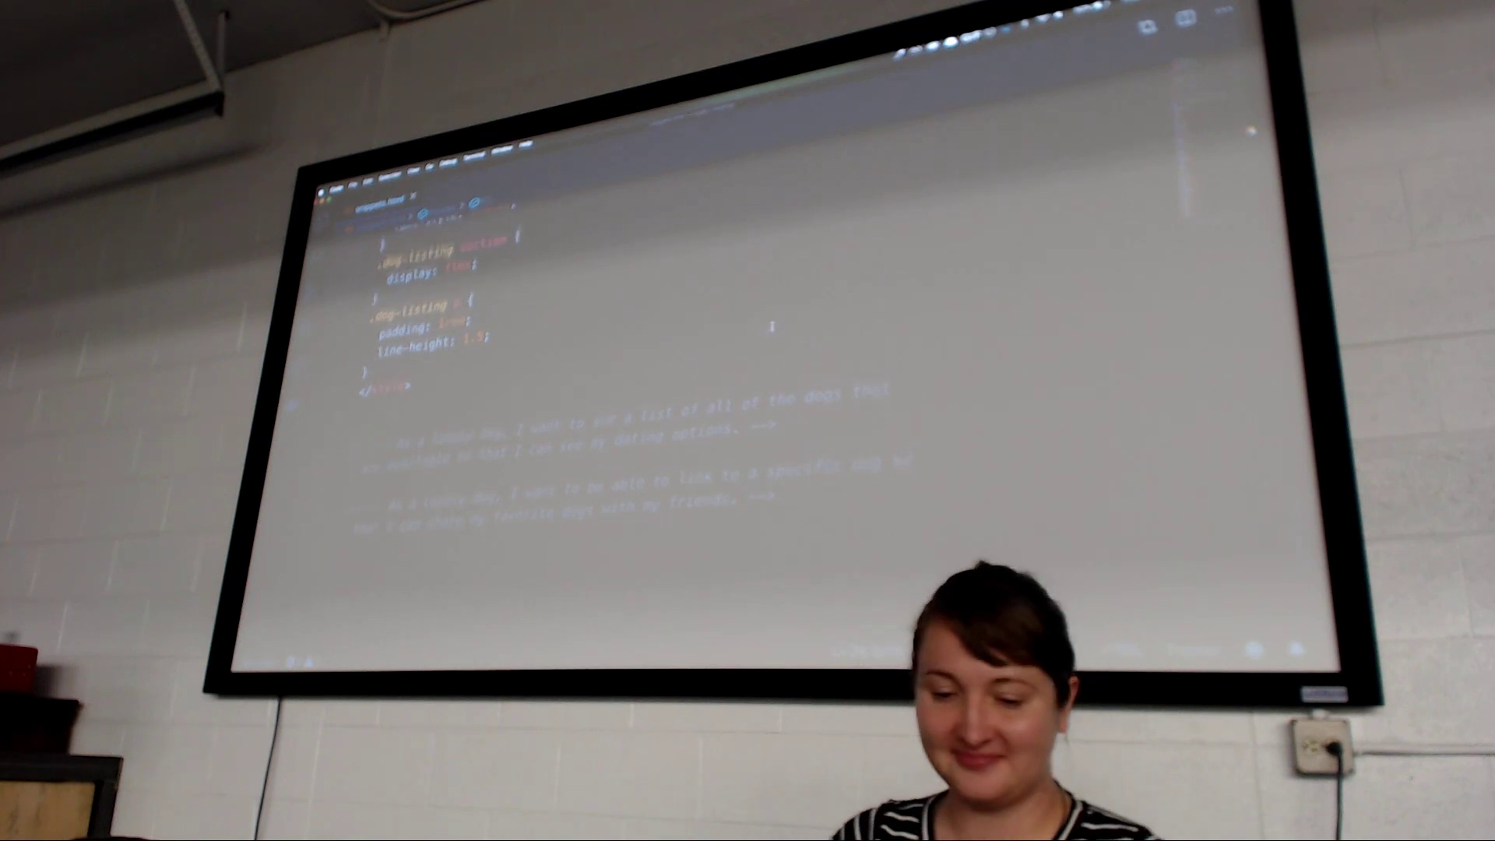
pyautogui.scroll(5, 770, 328)
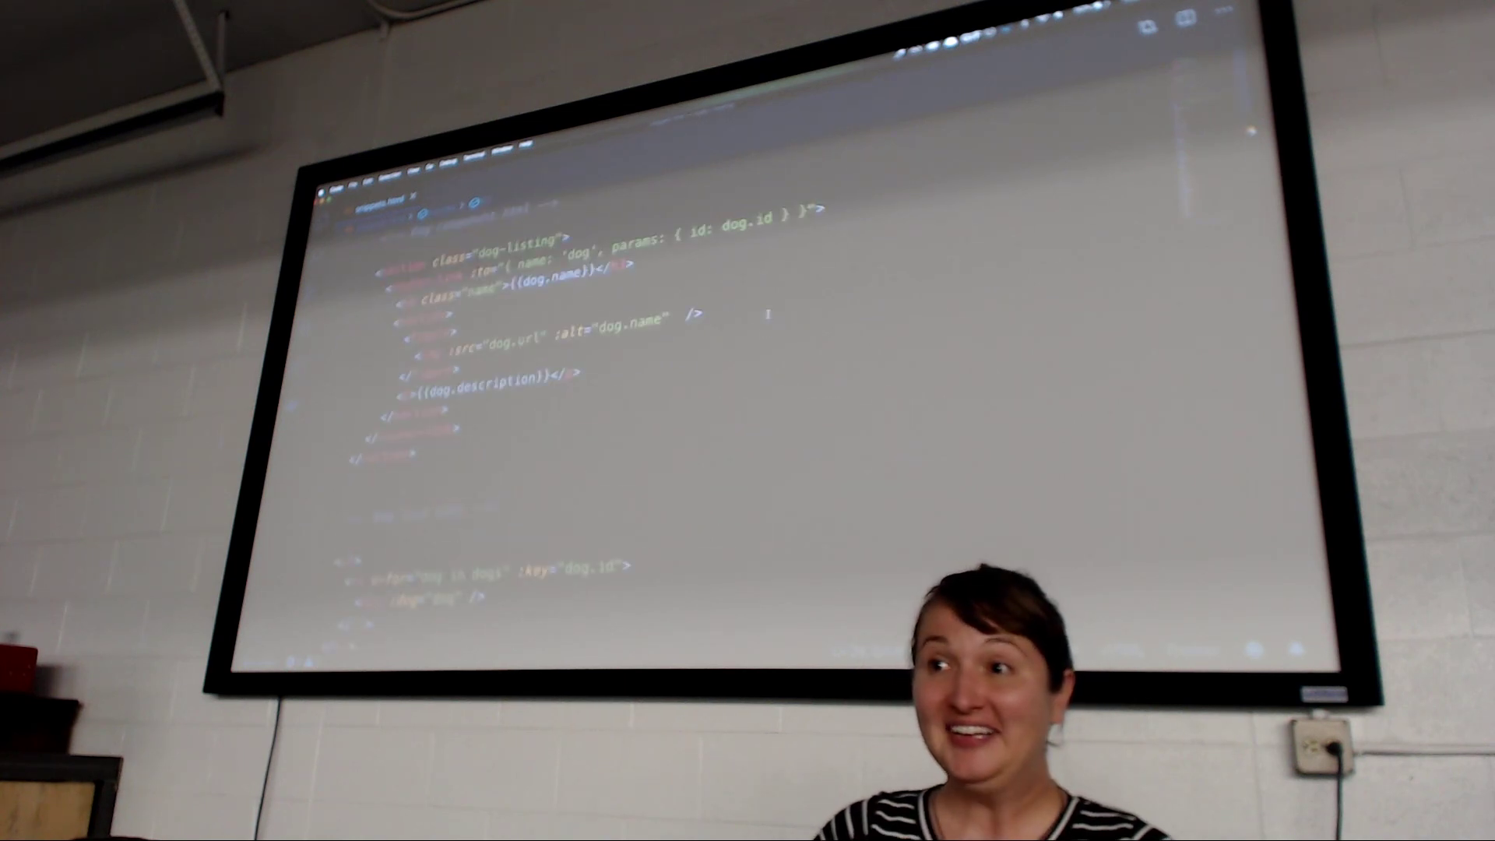
pyautogui.hotkey('alt', 'Tab')
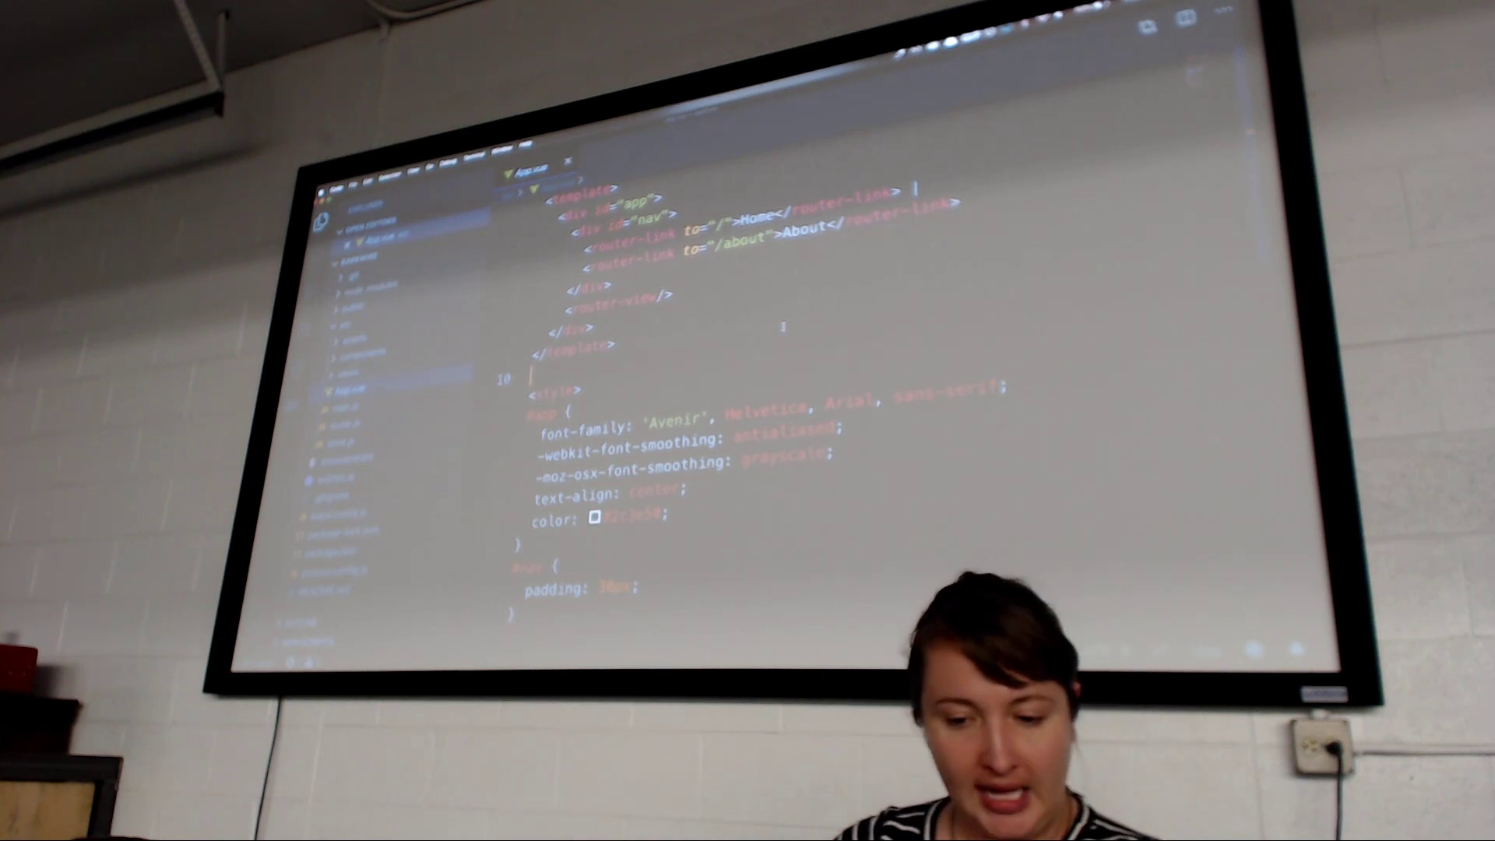
pyautogui.hotkey('alt', 'Tab')
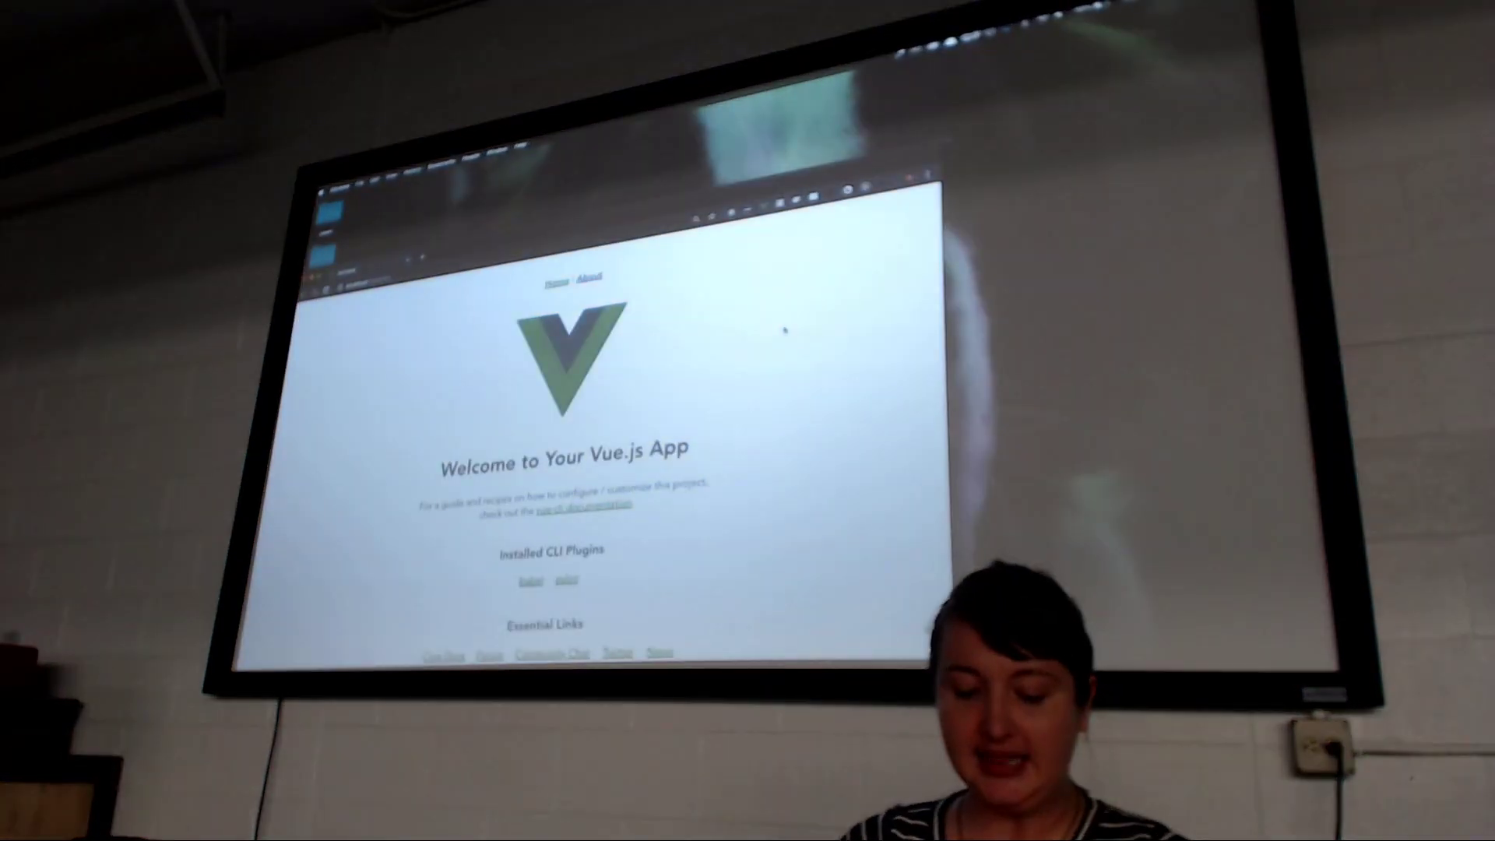
pyautogui.hotkey('ctrl', '+')
pyautogui.hotkey('ctrl', '+')
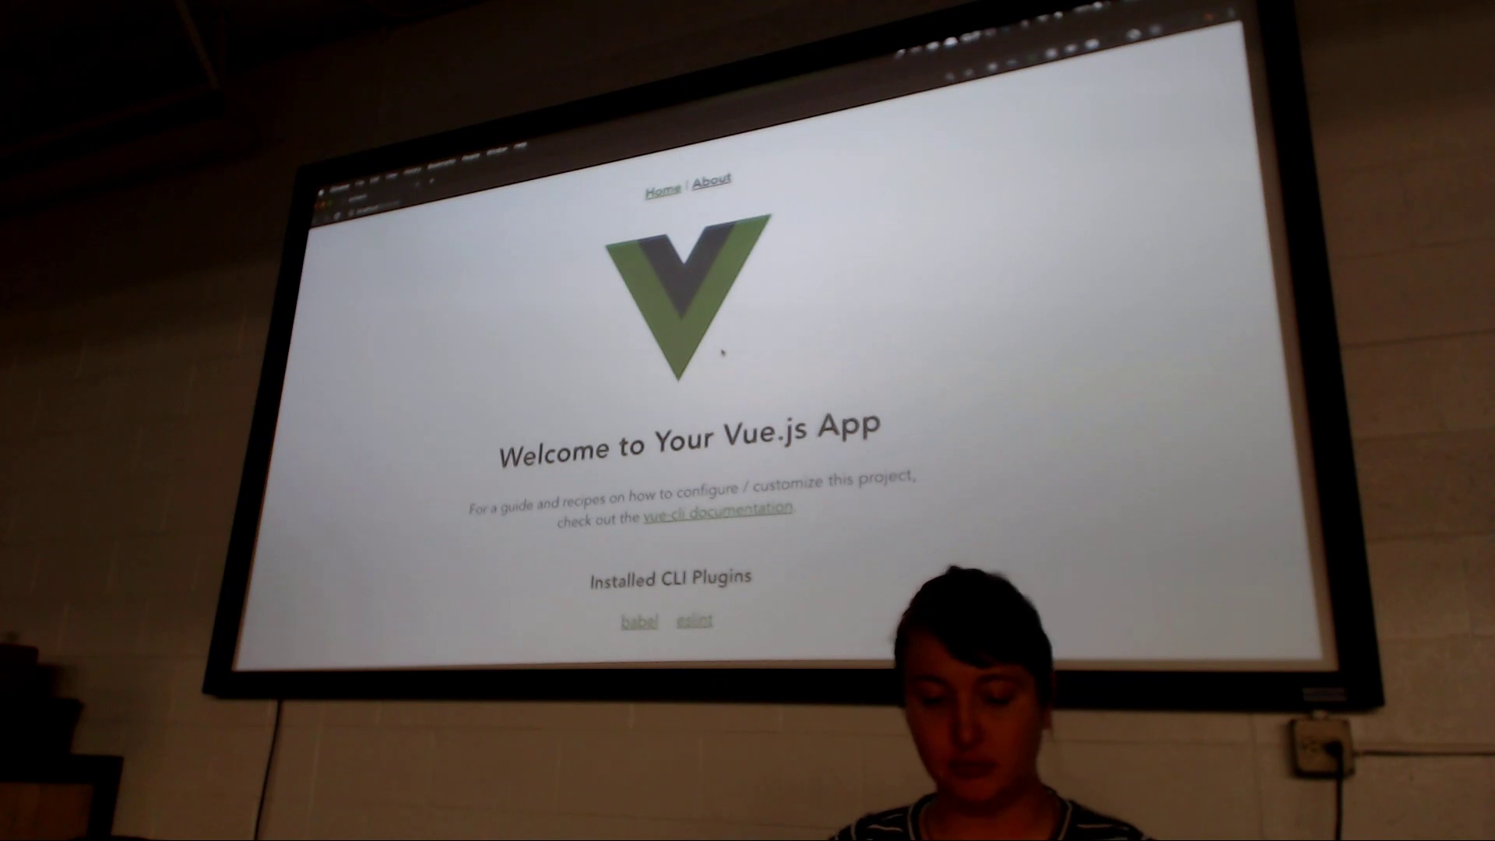
pyautogui.press('super+Tab')
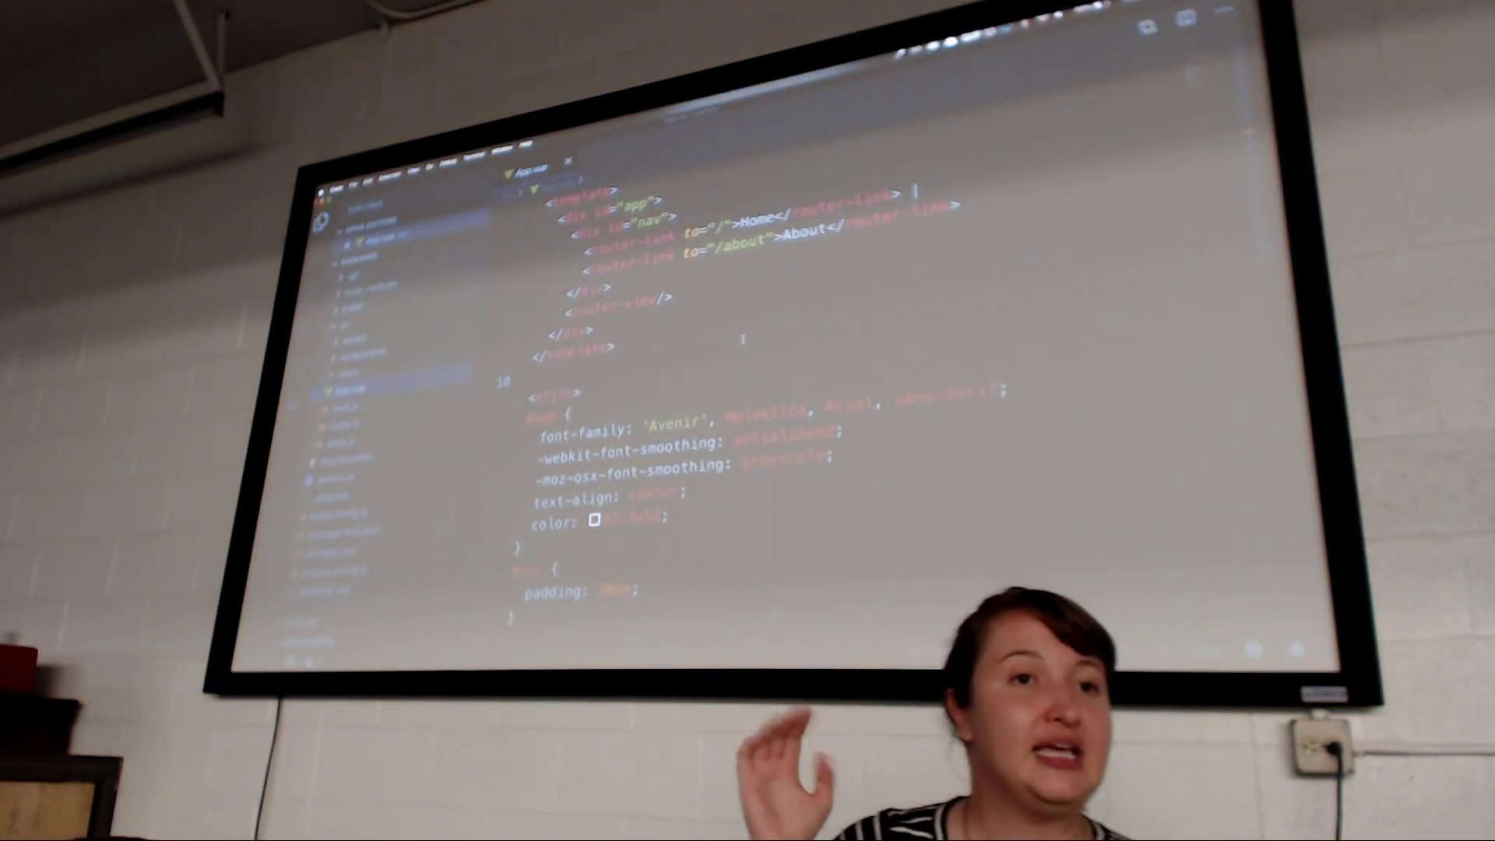
# Paste the BarkWire header, router view and Barkwire Inc. footer into App.vue, format it, and add prototype styles
pyautogui.press('super+Tab')
pyautogui.press('super+Tab')
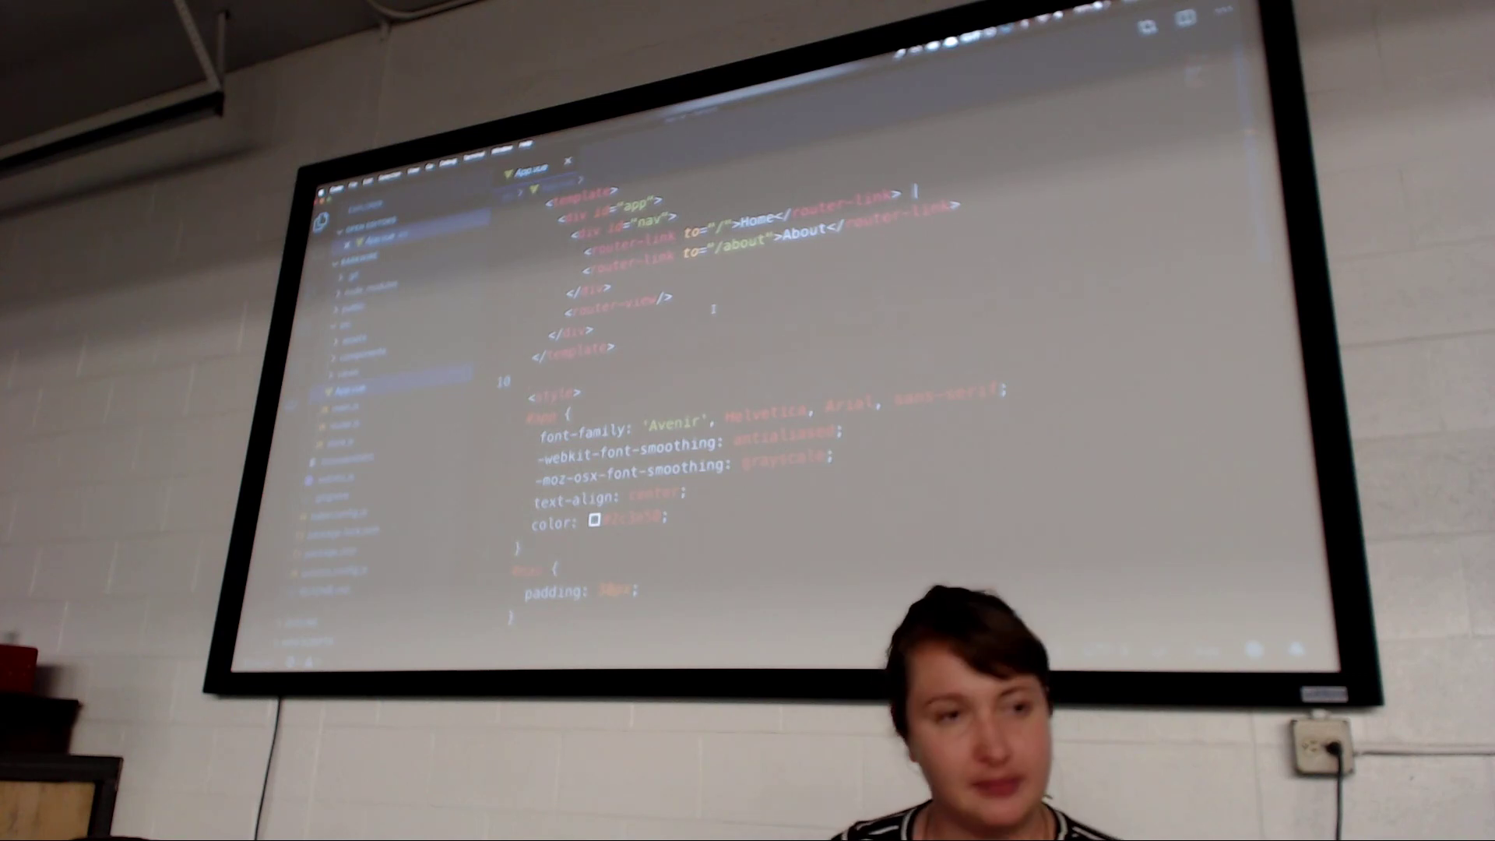
pyautogui.hotkey('ctrl', 'Tab')
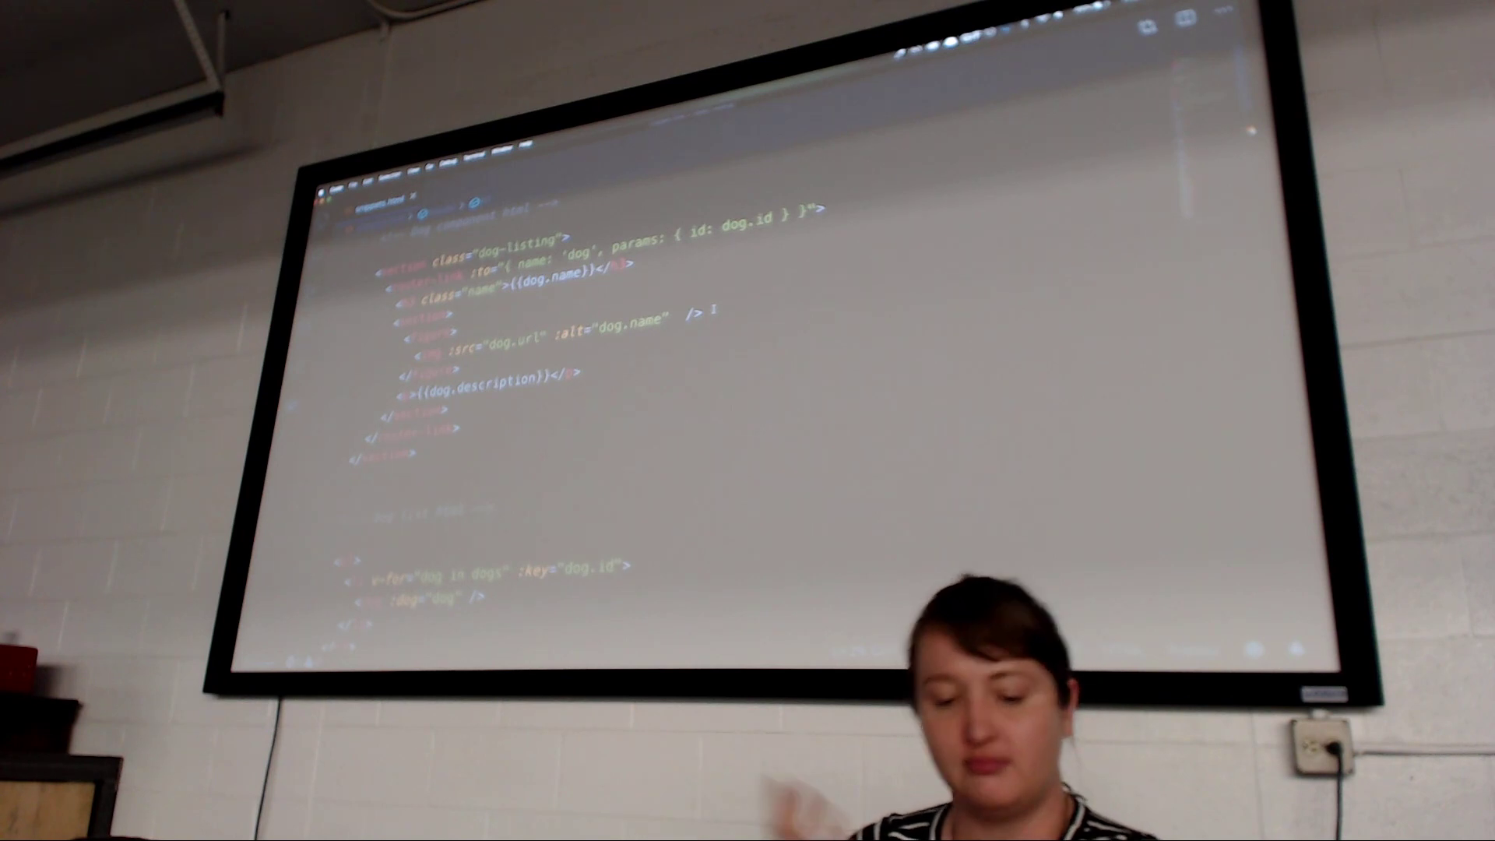
pyautogui.scroll(-3, 701, 409)
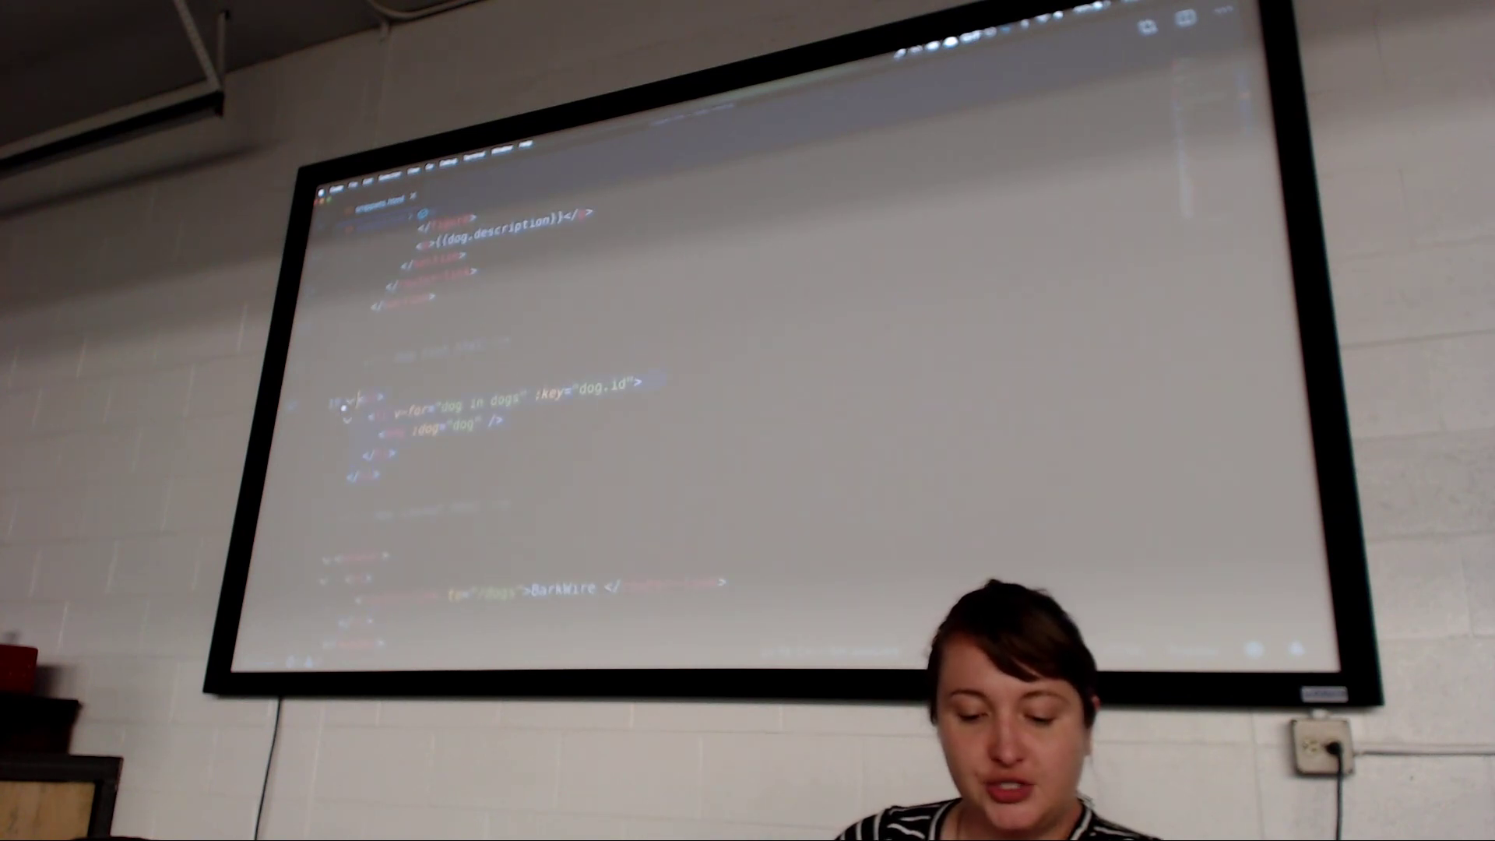
pyautogui.scroll(-5, 701, 409)
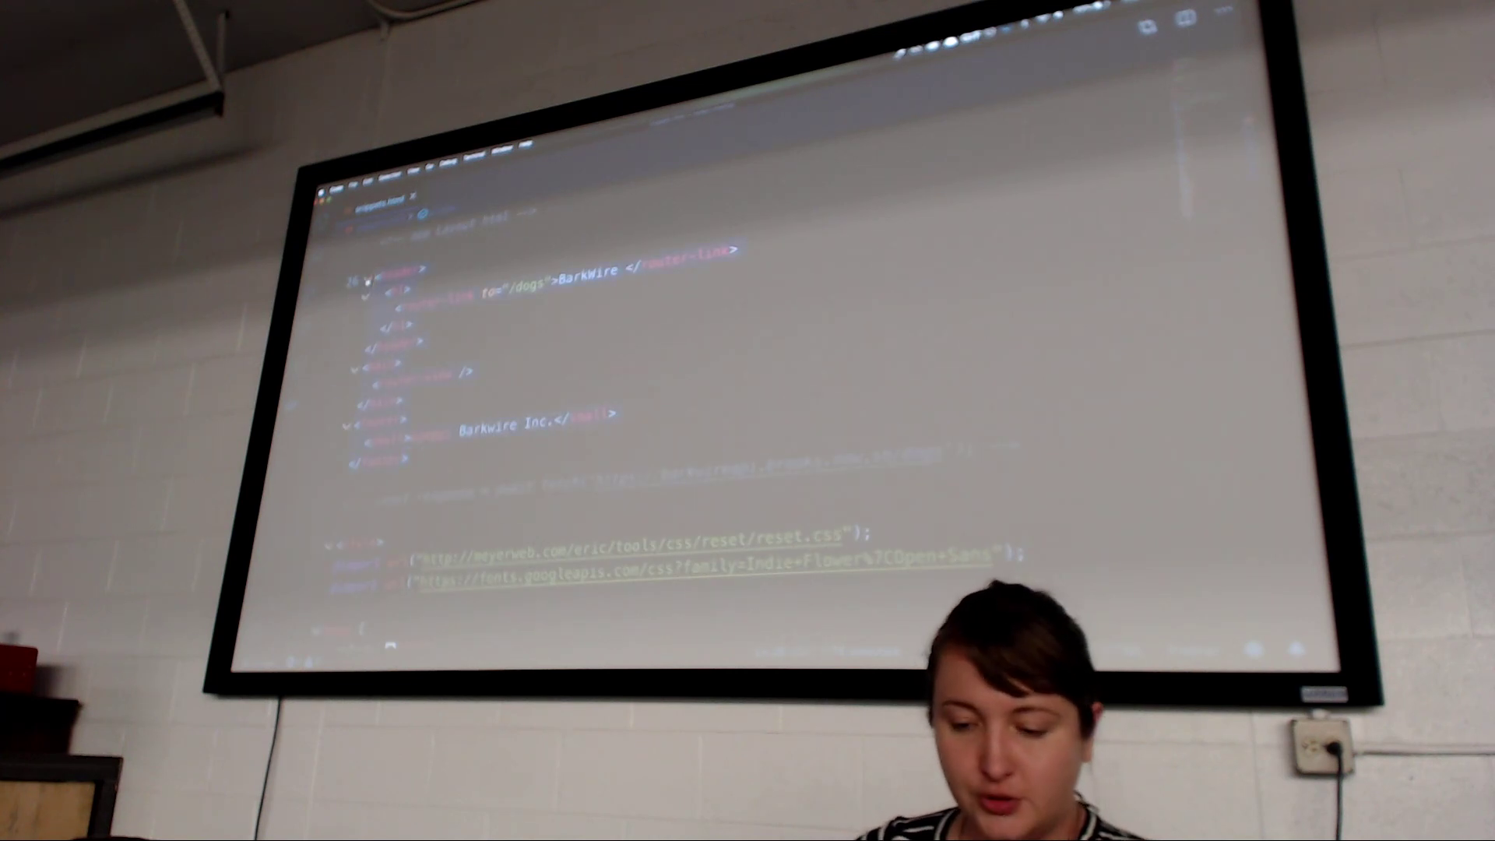
pyautogui.hotkey('alt', 'Tab')
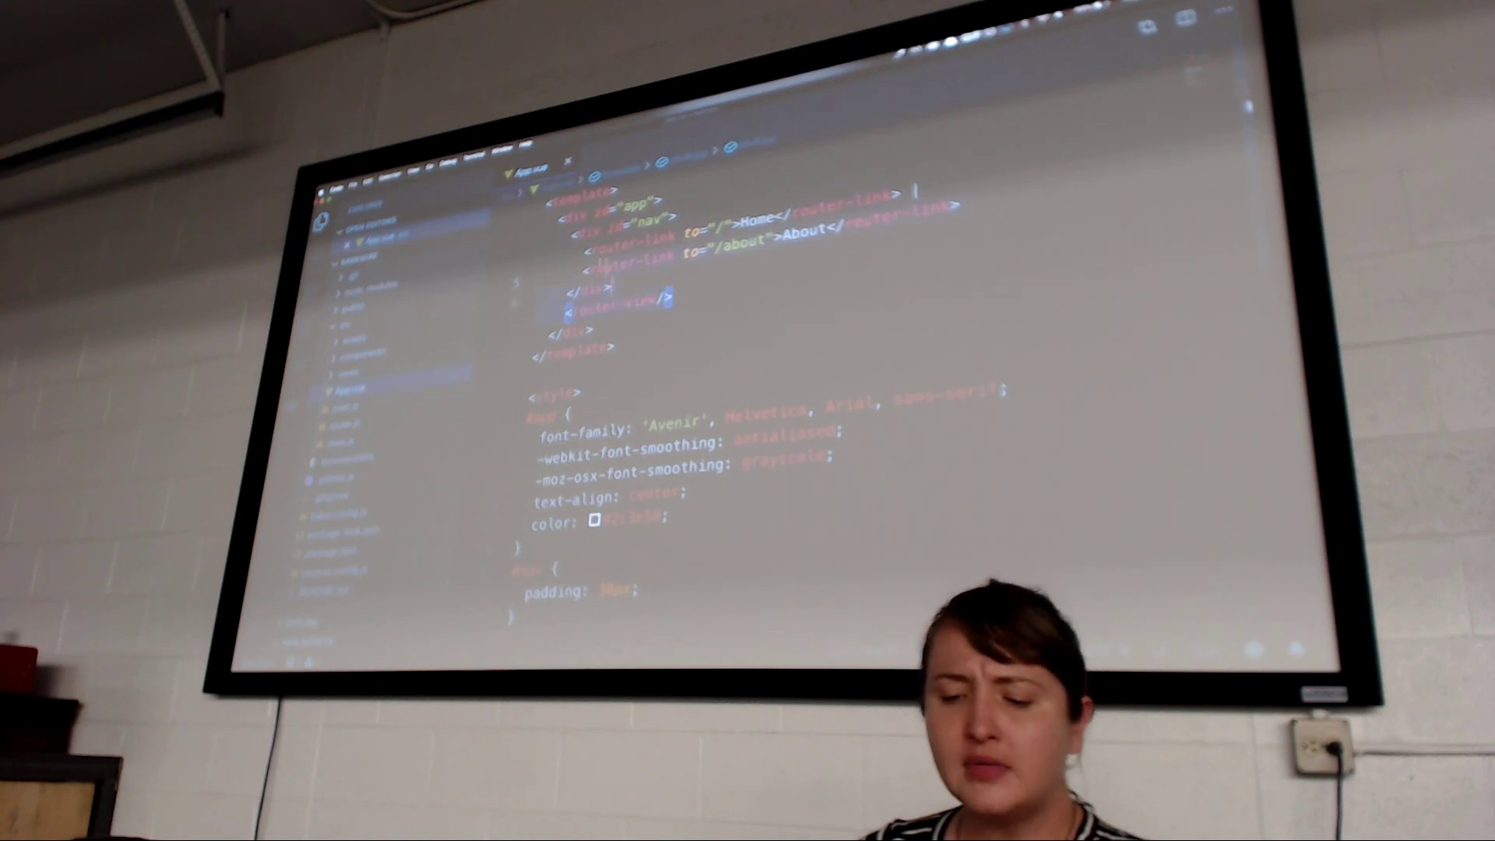
pyautogui.hotkey('ctrl', 'v')
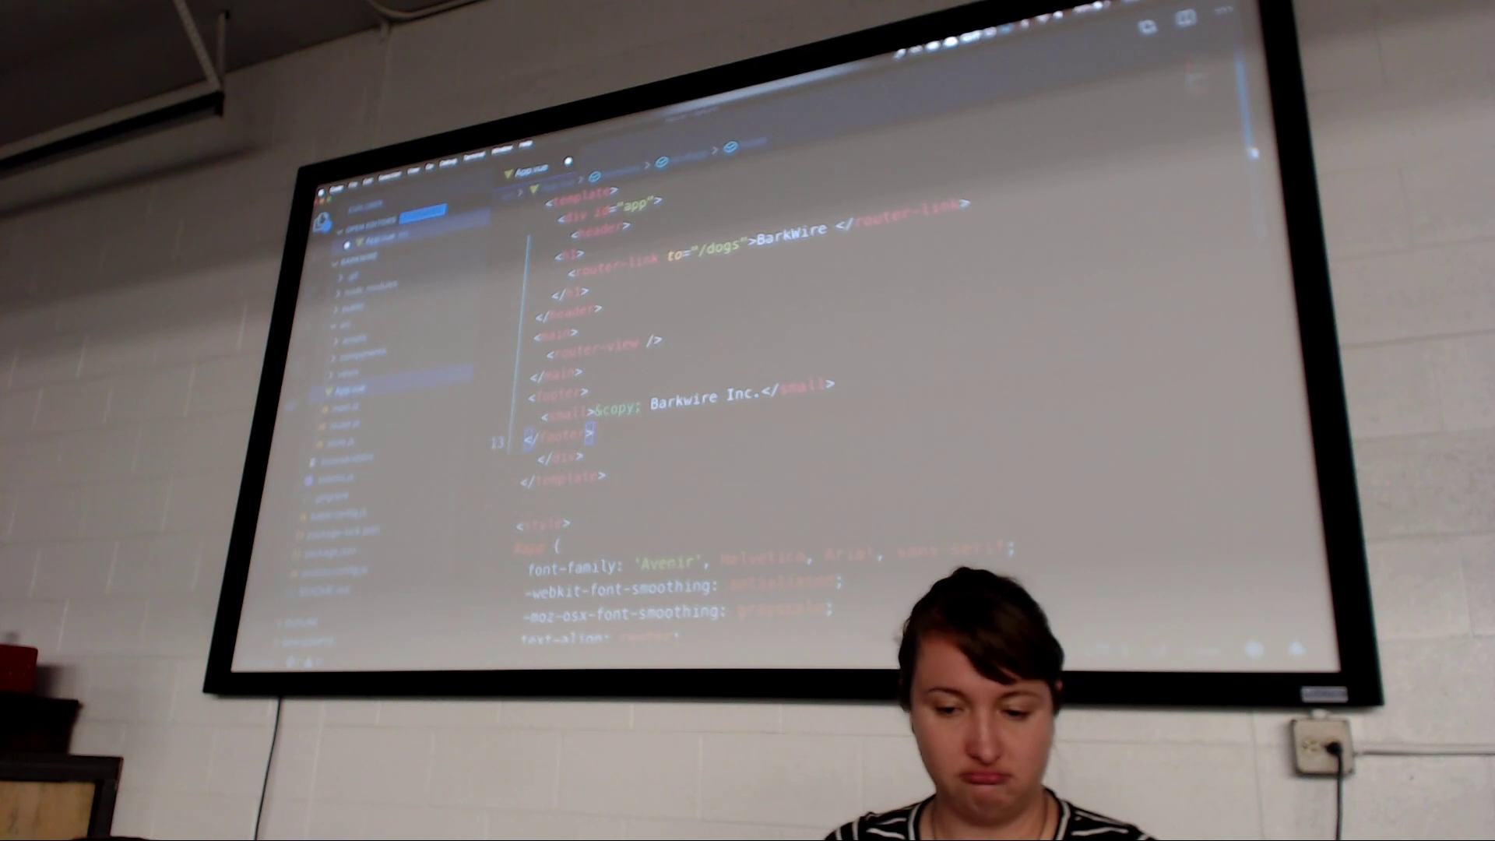
pyautogui.hotkey('shift', 'alt', 'f')
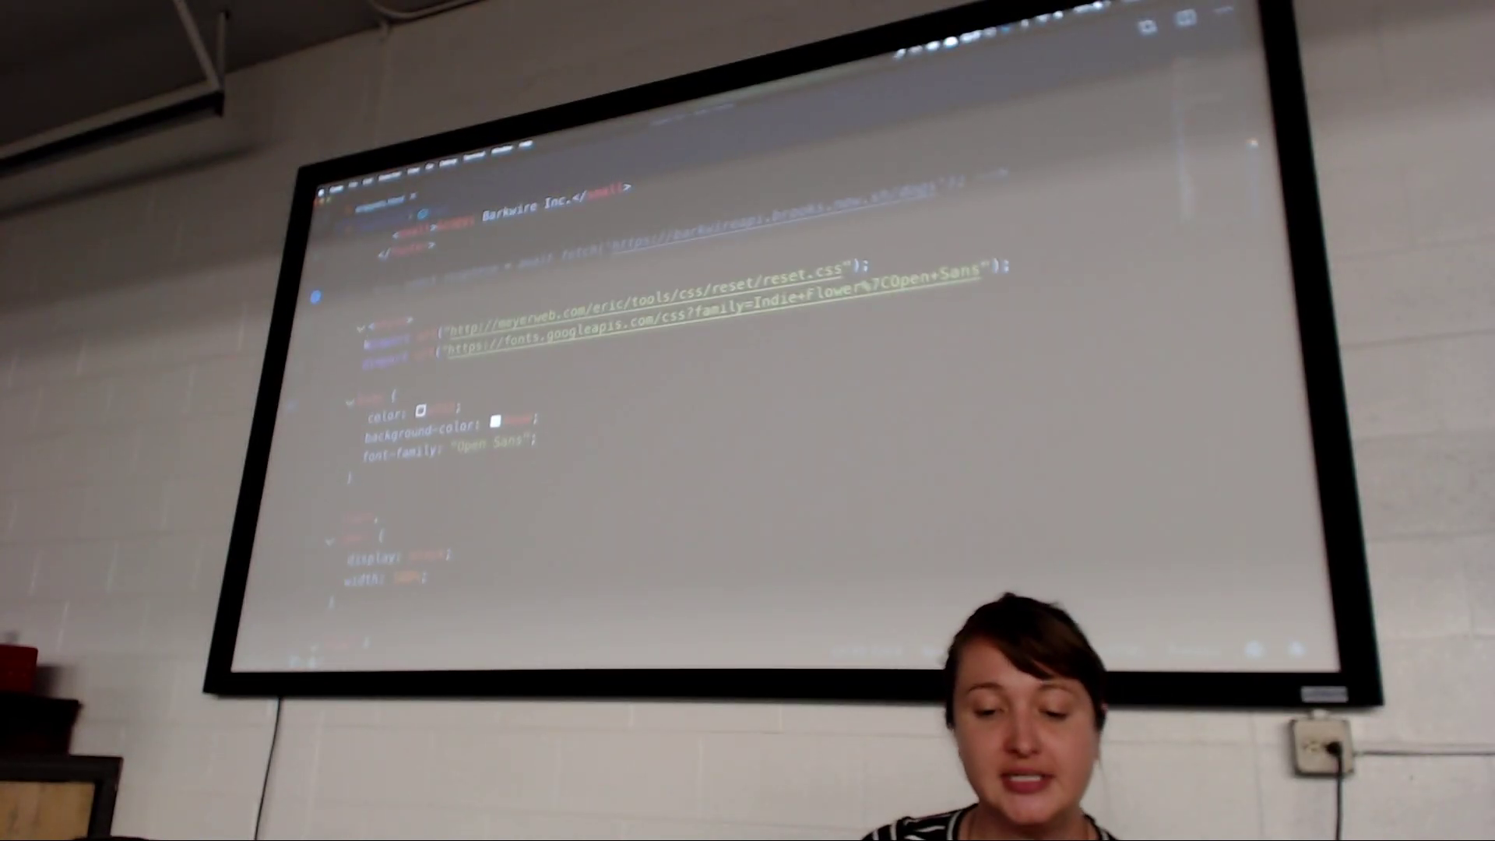
pyautogui.scroll(-10, 771, 386)
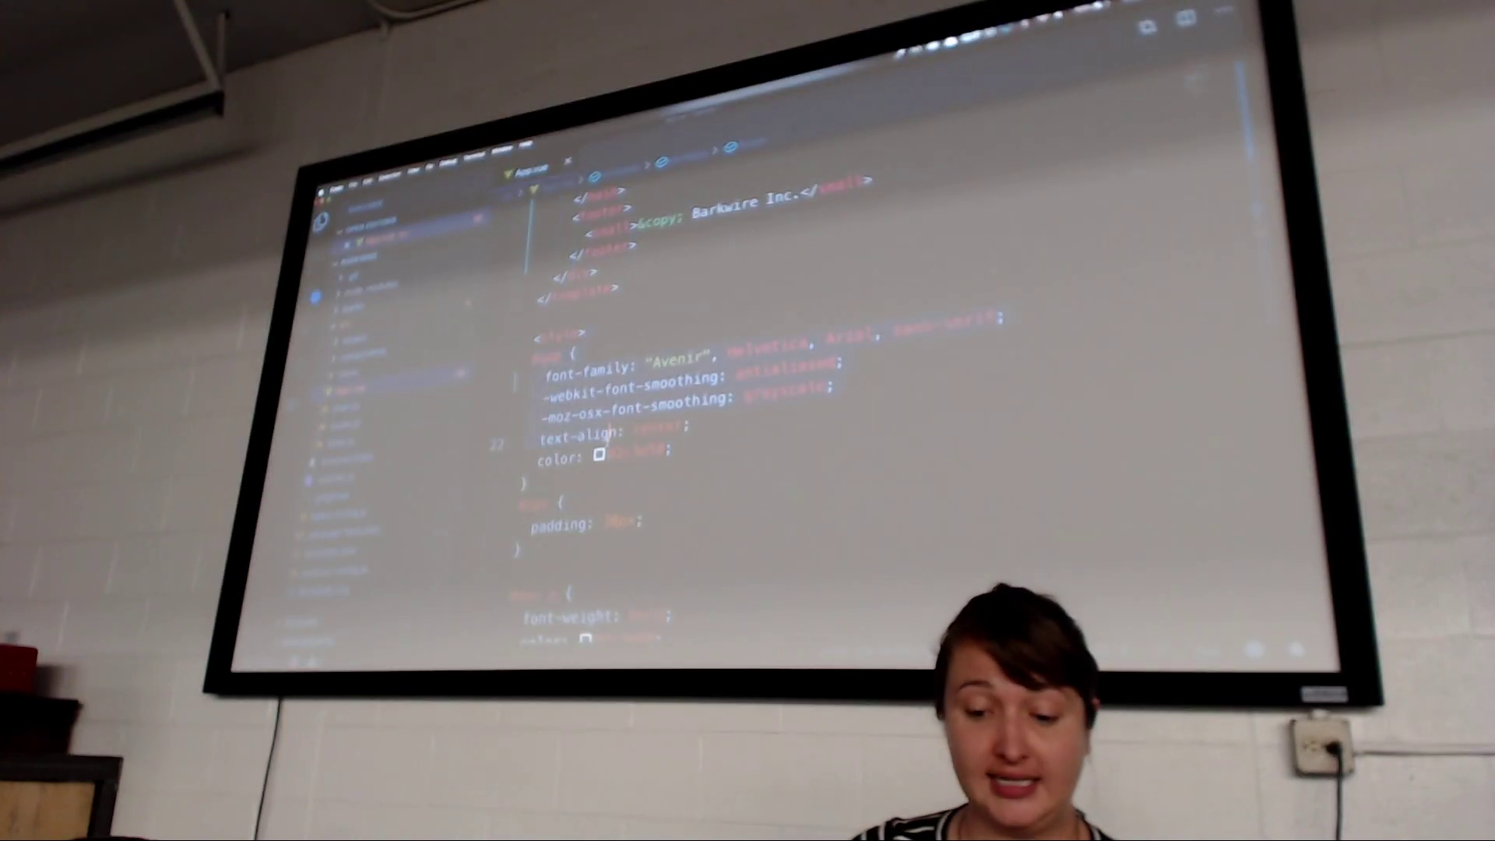
pyautogui.scroll(-3, 771, 409)
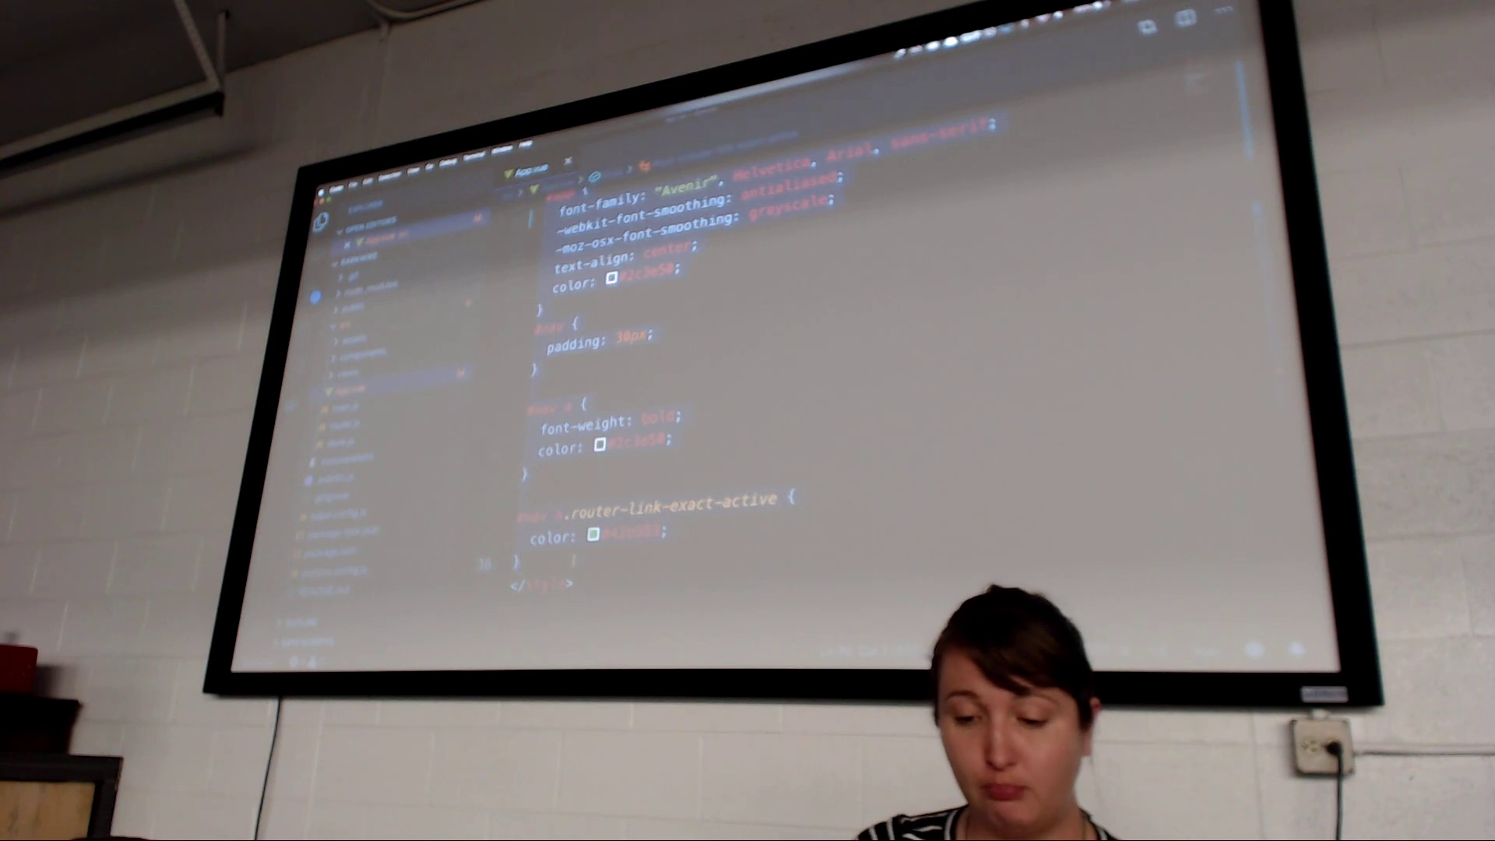
pyautogui.hotkey('ctrl', 'Tab')
pyautogui.press('super+Tab')
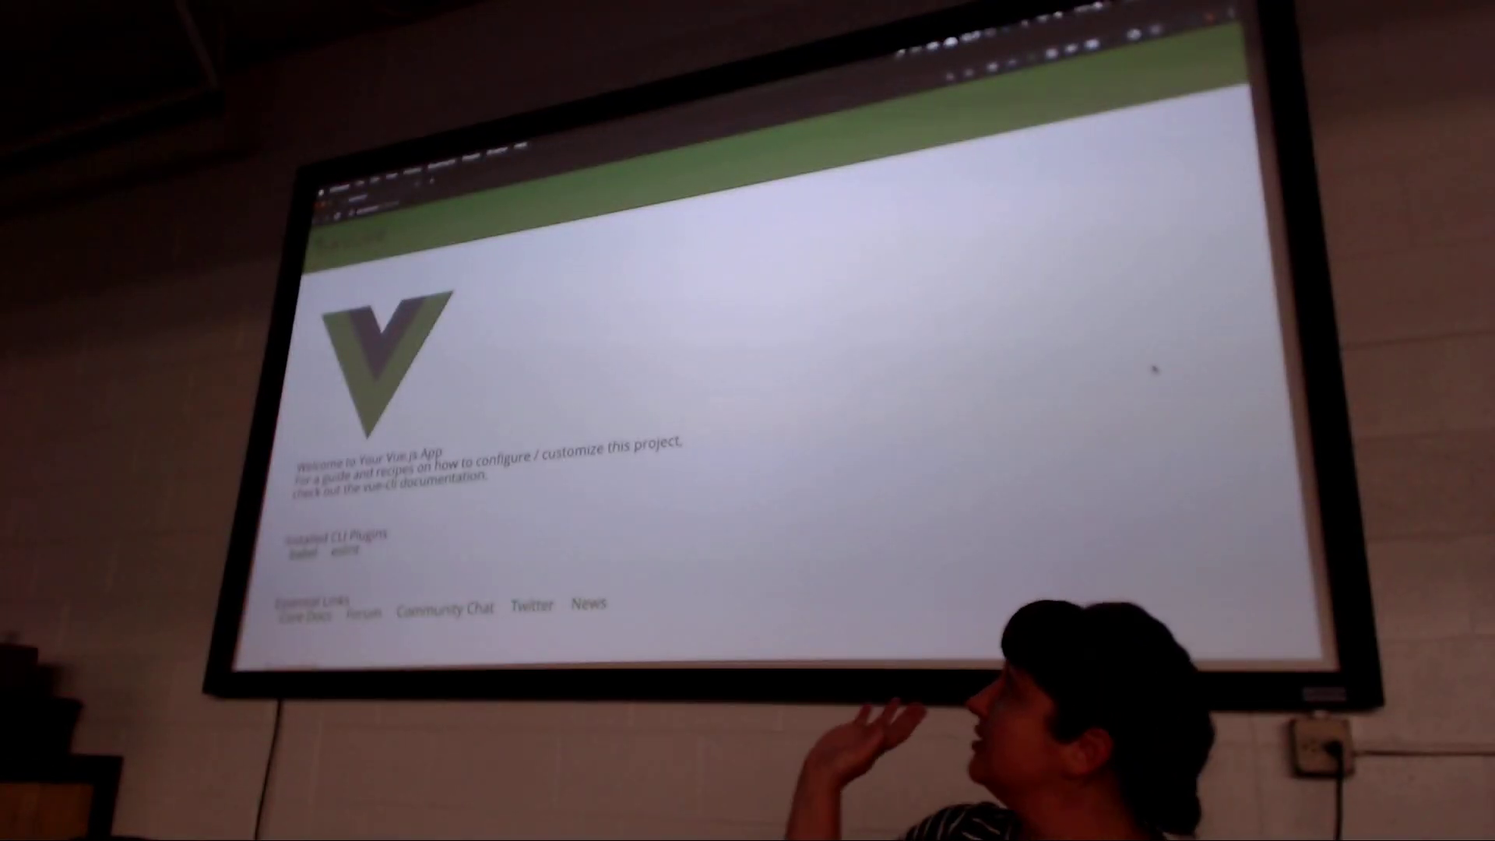
pyautogui.scroll(-2, 1154, 369)
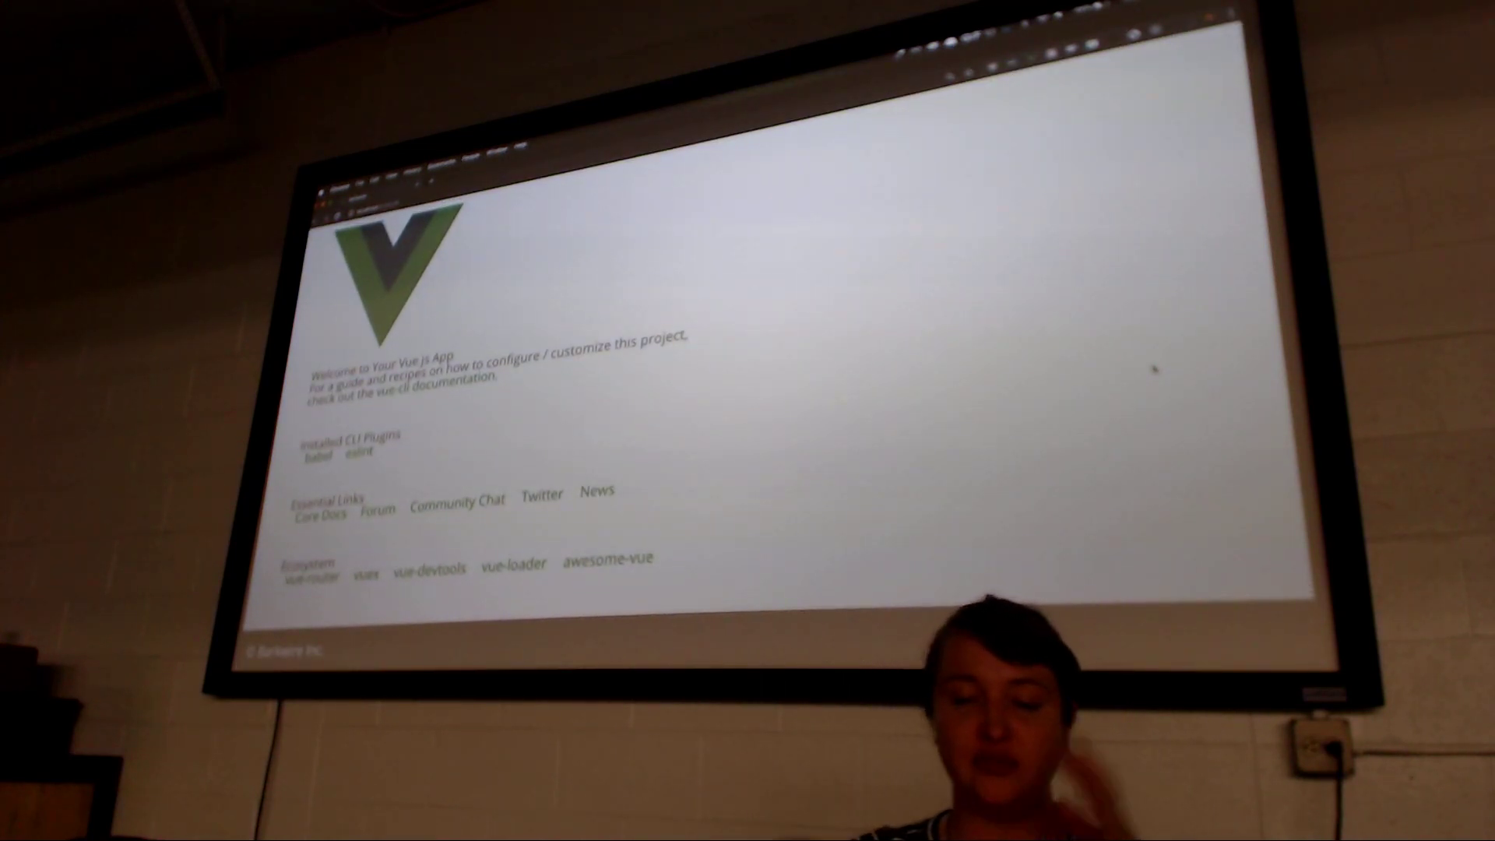
# Check the BarkWire page footer in the browser, then return to App.vue's dog-listing style rules
pyautogui.hotkey('alt', 'Tab')
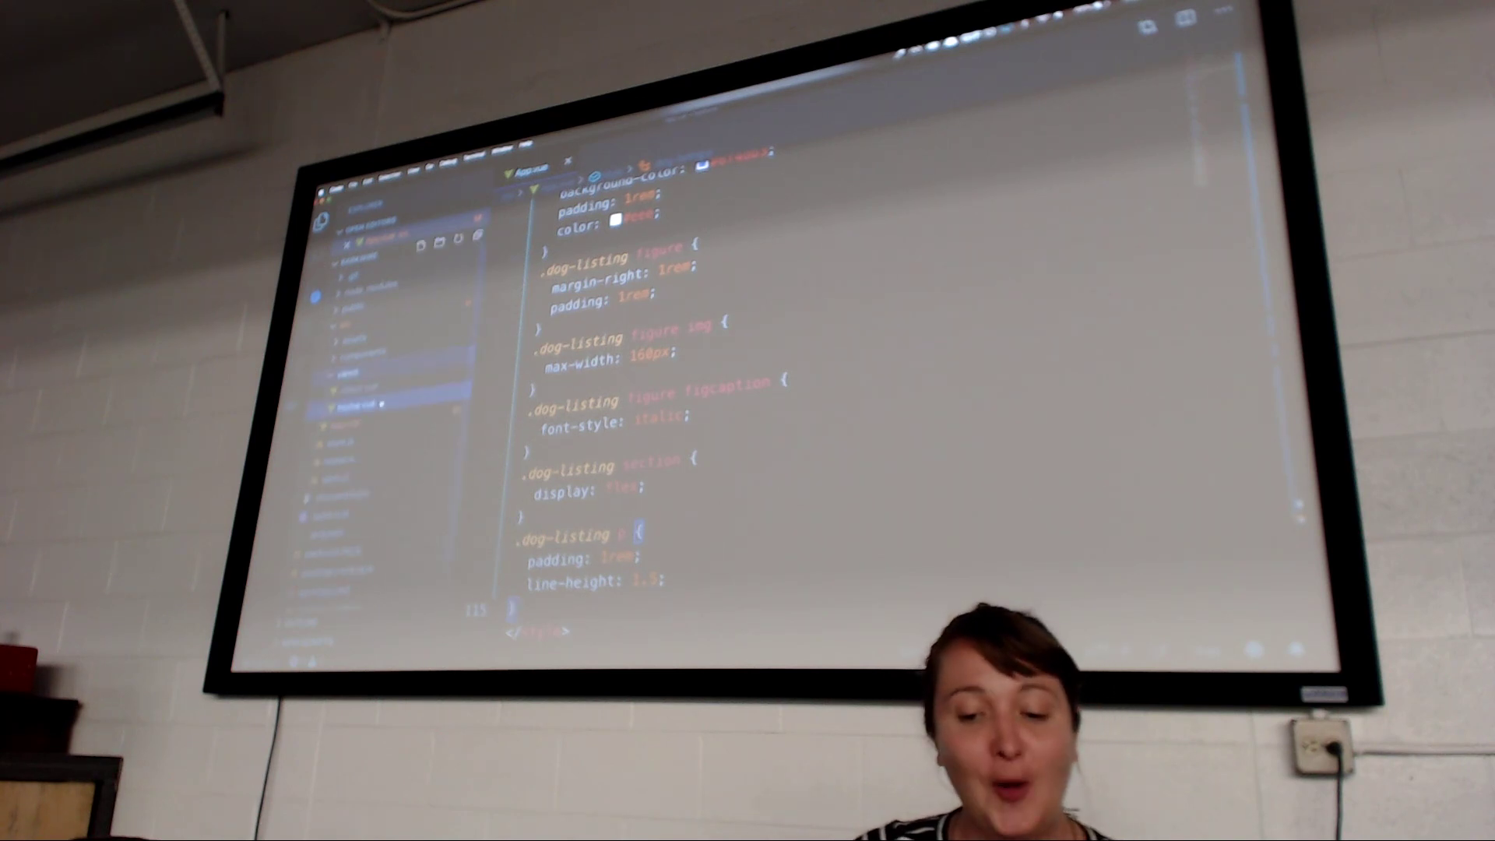
# In Home.vue, replace the logo and HelloWorld with Welcome! and a /dogs router link
pyautogui.click(372, 405)
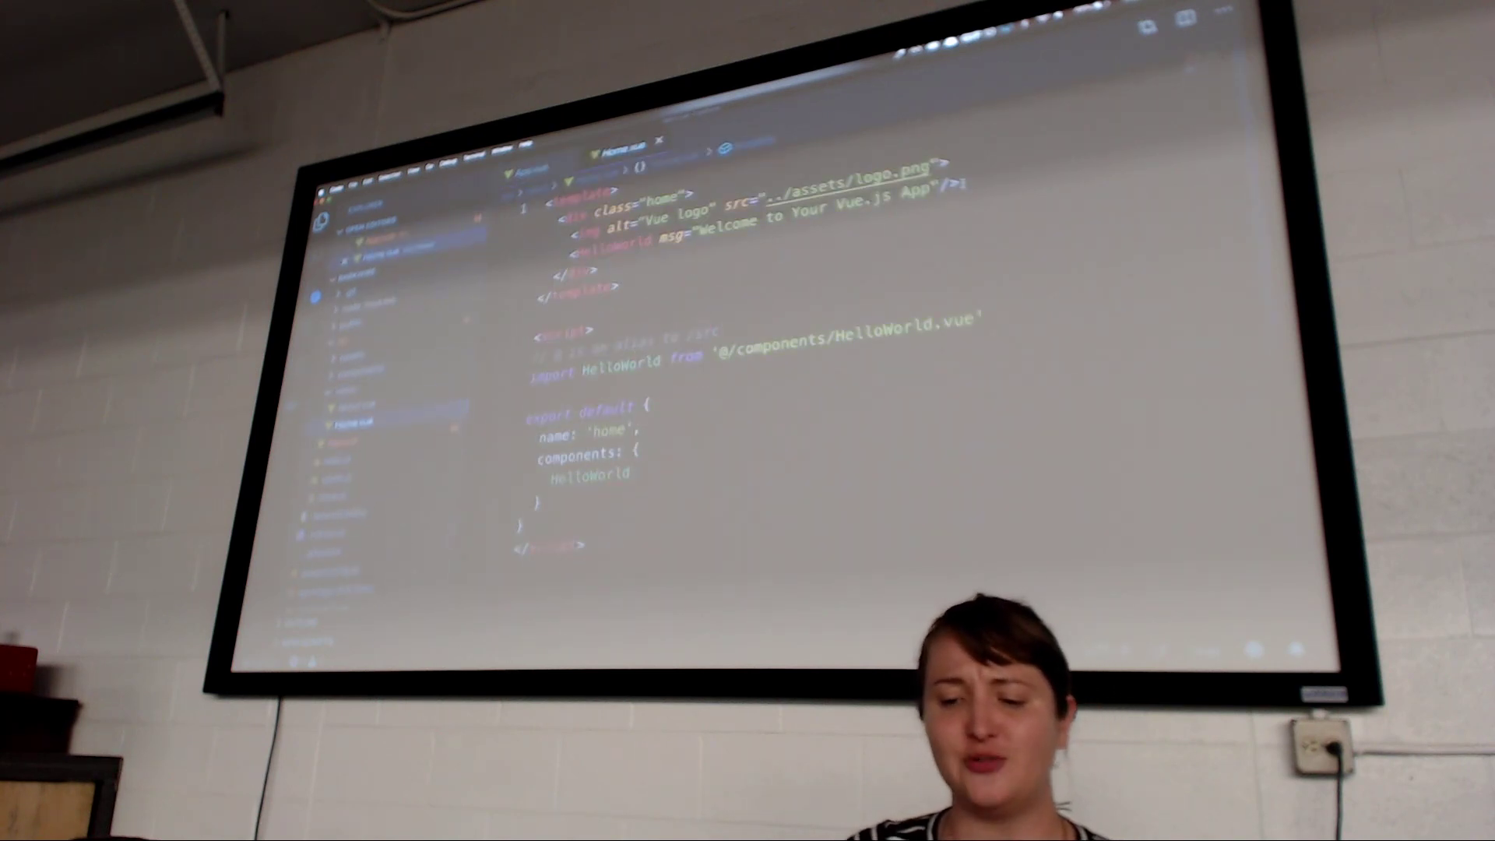
pyautogui.click(590, 248)
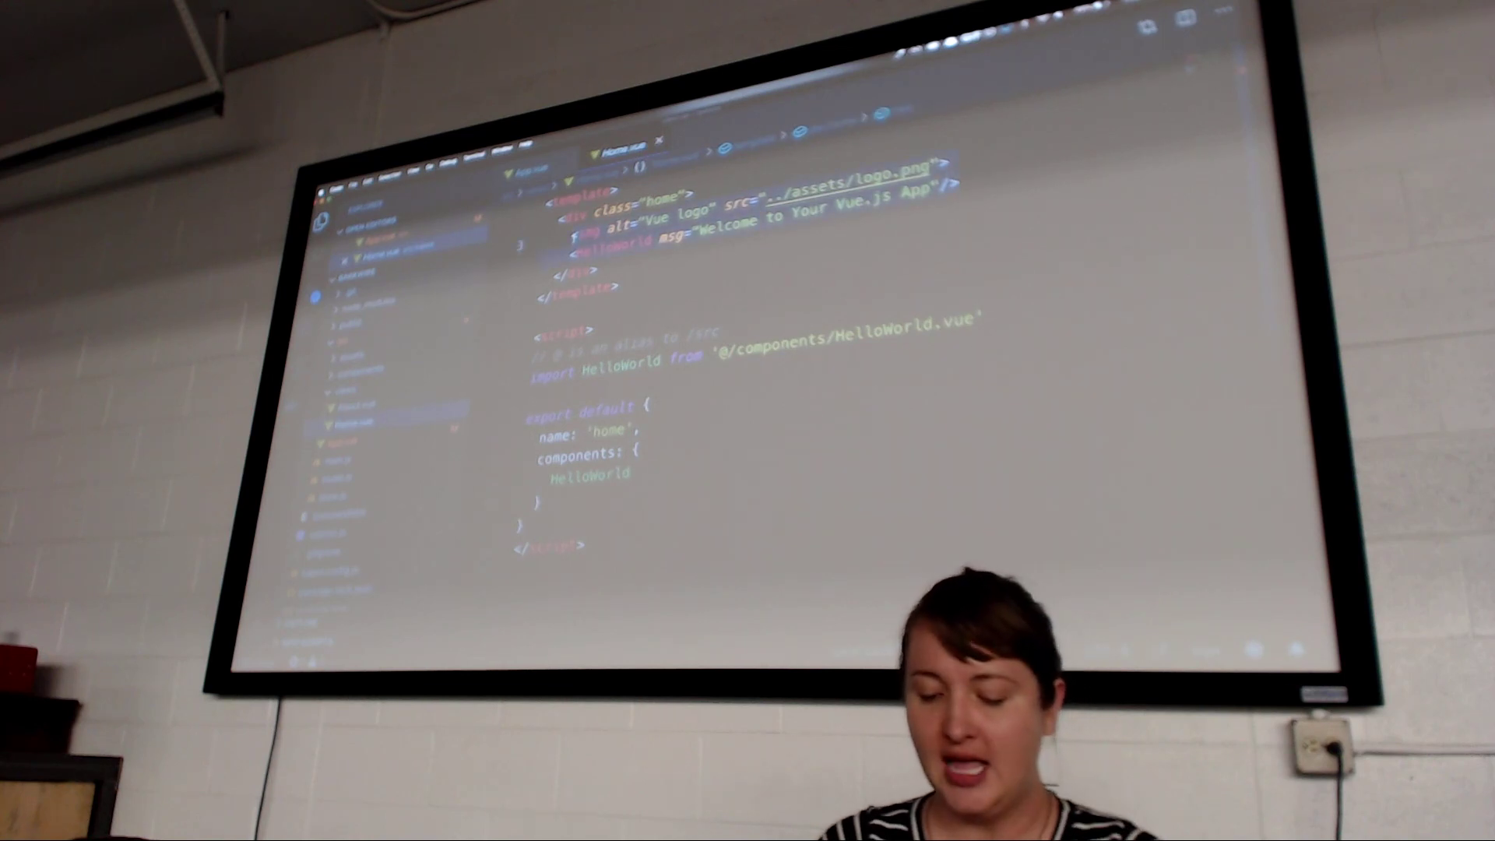
pyautogui.press('BackSpace')
pyautogui.write('!')
pyautogui.press('Return')
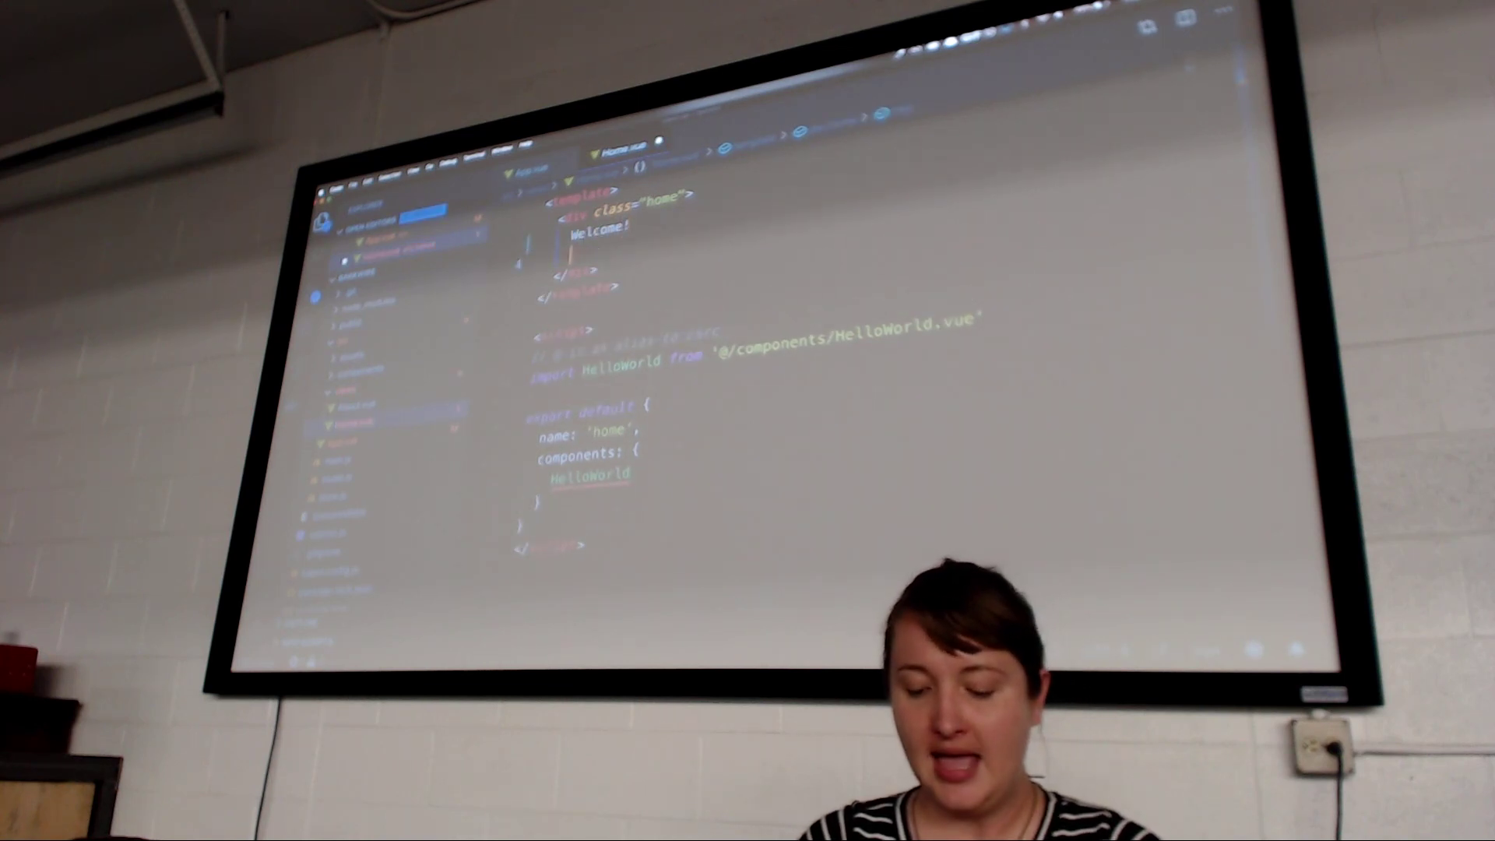
pyautogui.write('<router-link></router-link>')
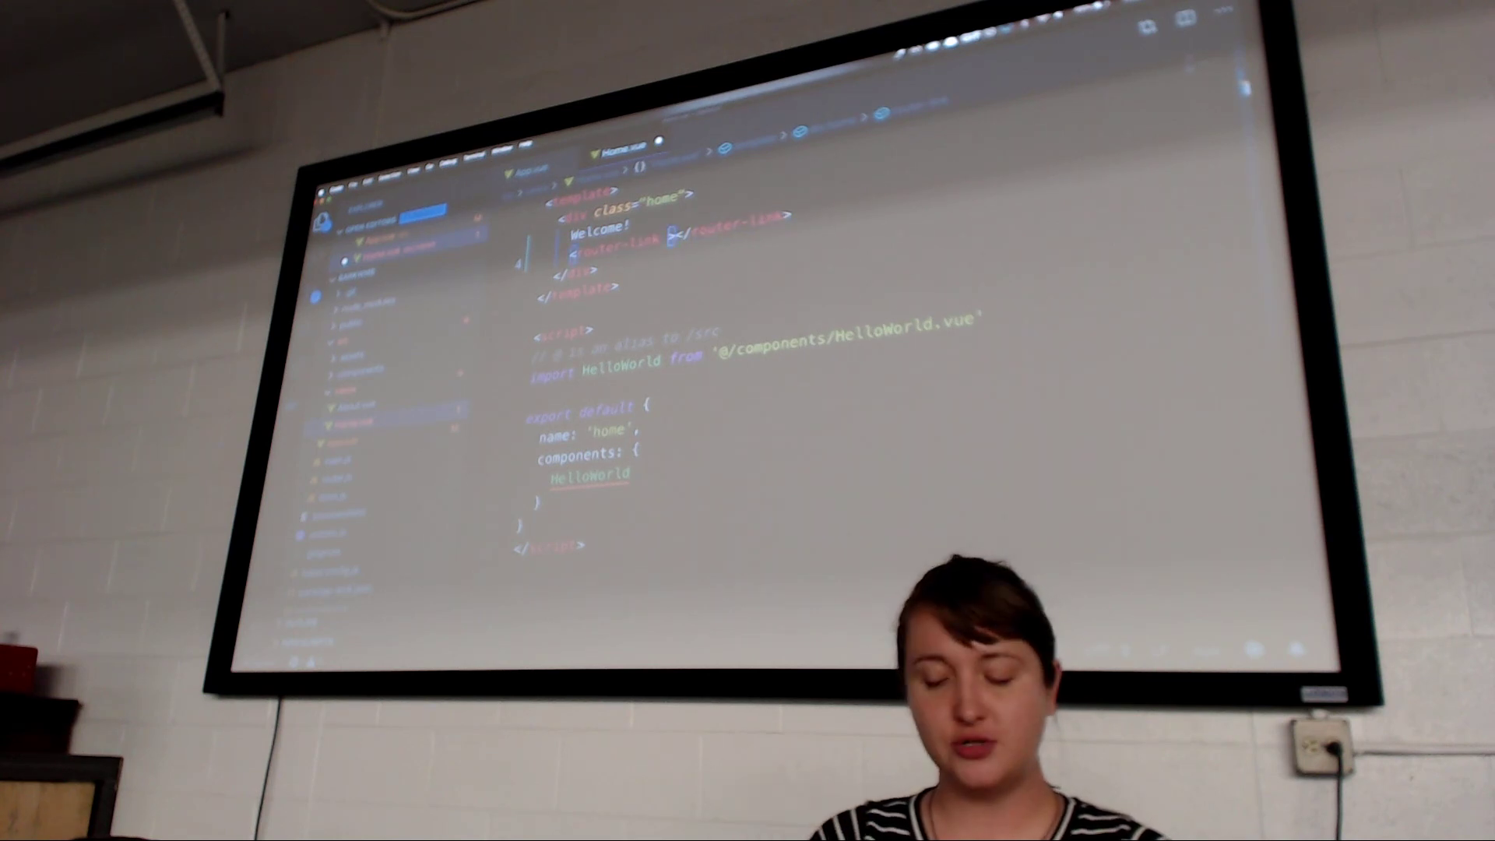
pyautogui.write('to="/dogs">')
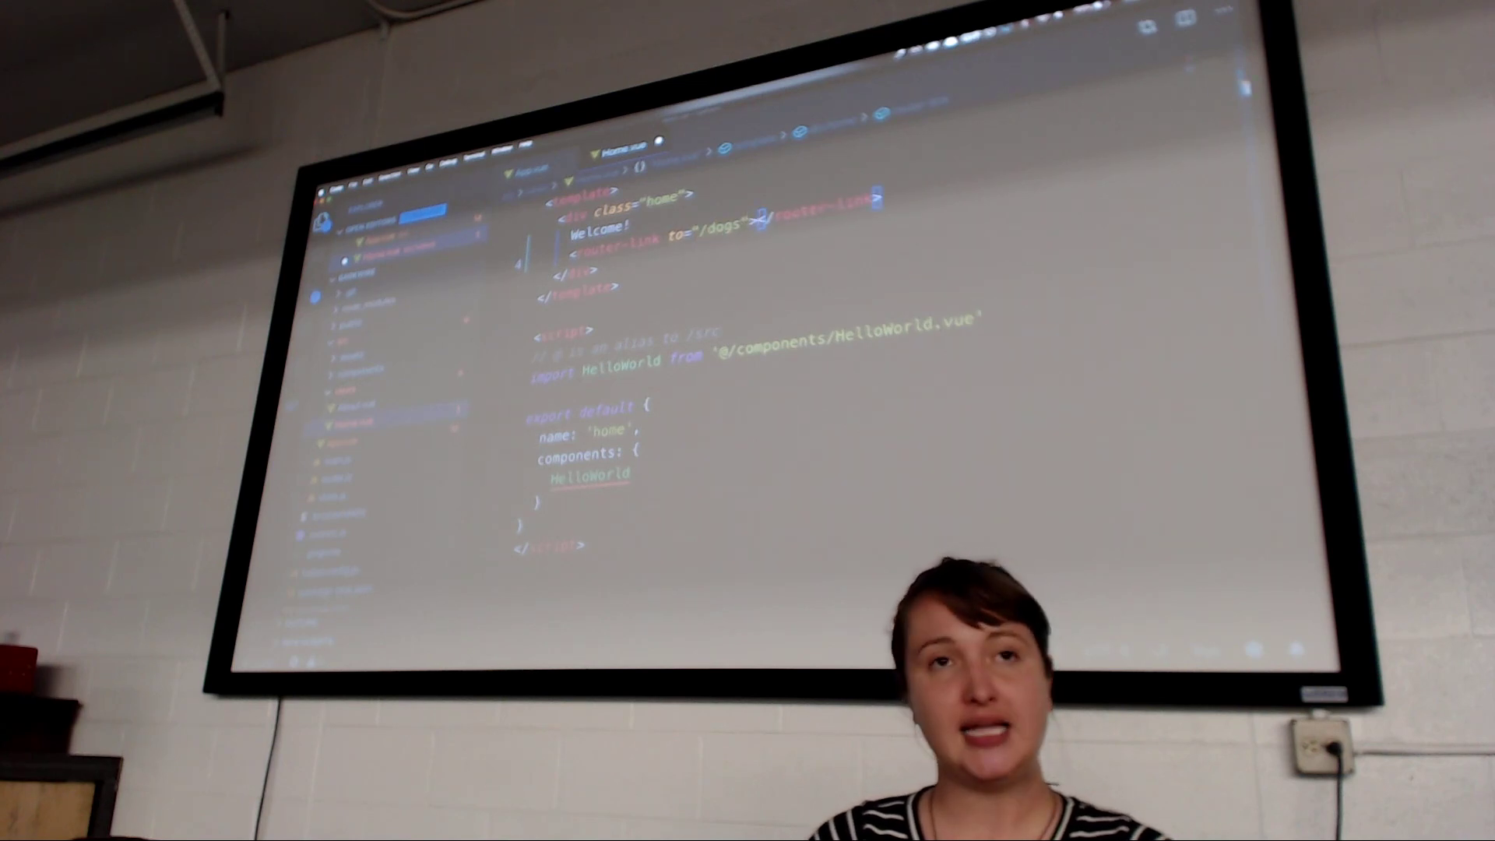
pyautogui.write('Click here to see your dating options!')
pyautogui.press('Return')
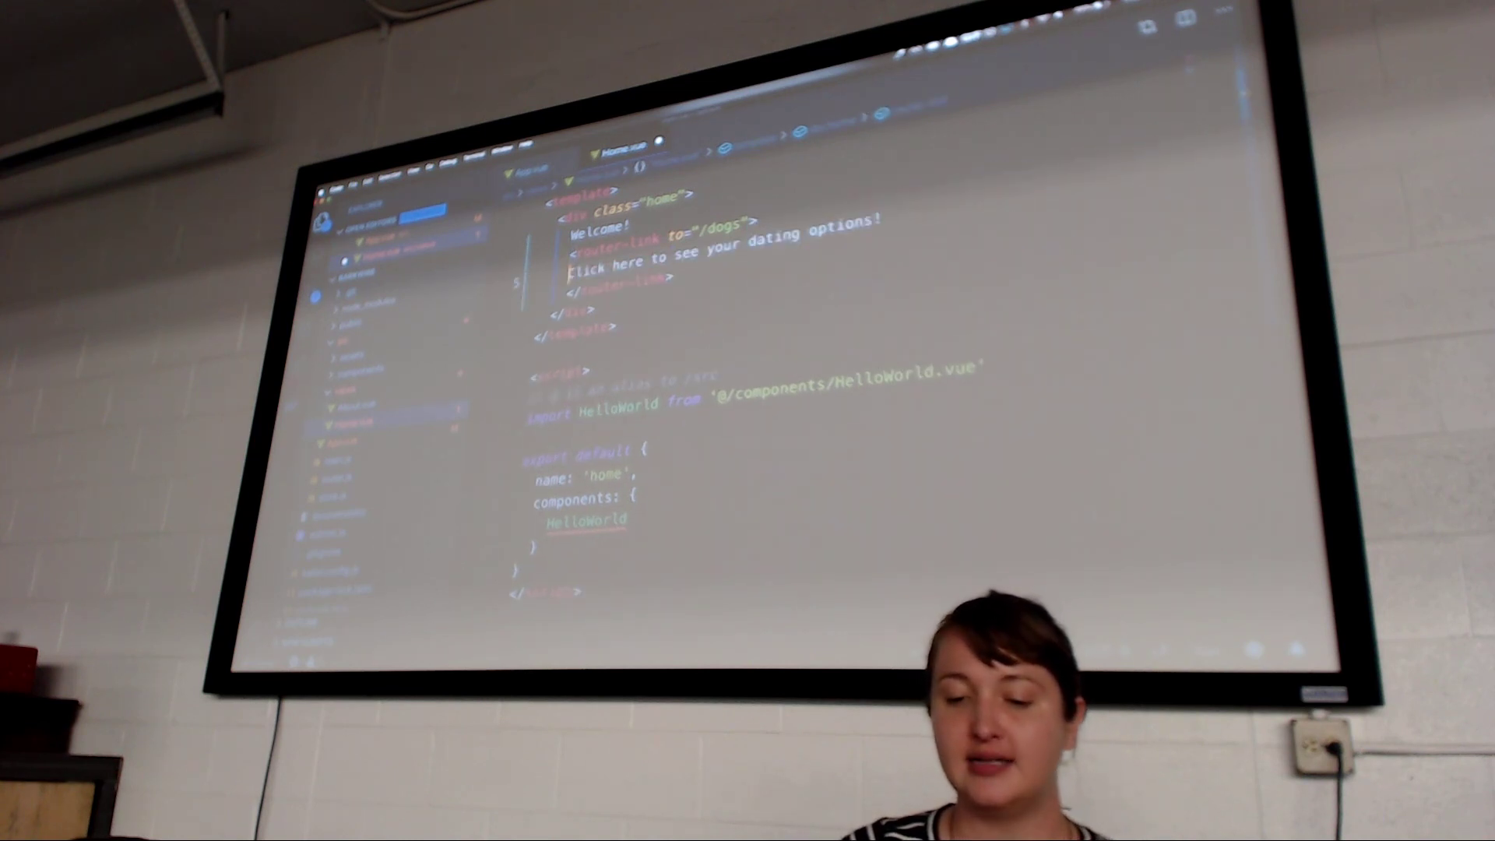
# Reload the browser and follow the 'Click here to see your dating options!' link to /dogs
pyautogui.hotkey('alt', 'Tab')
pyautogui.hotkey('ctrl', 'r')
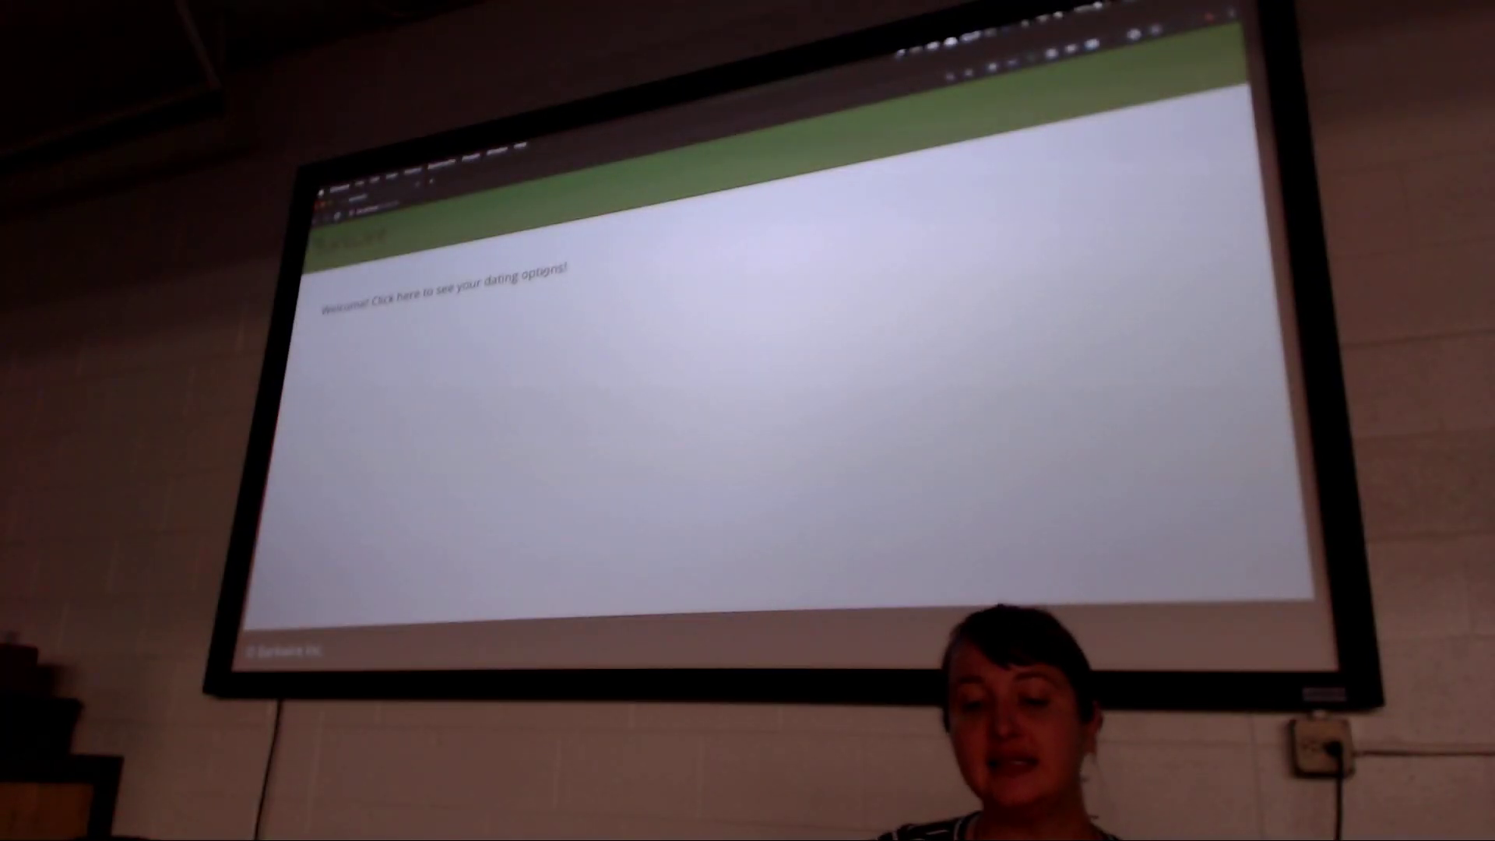
pyautogui.click(539, 274)
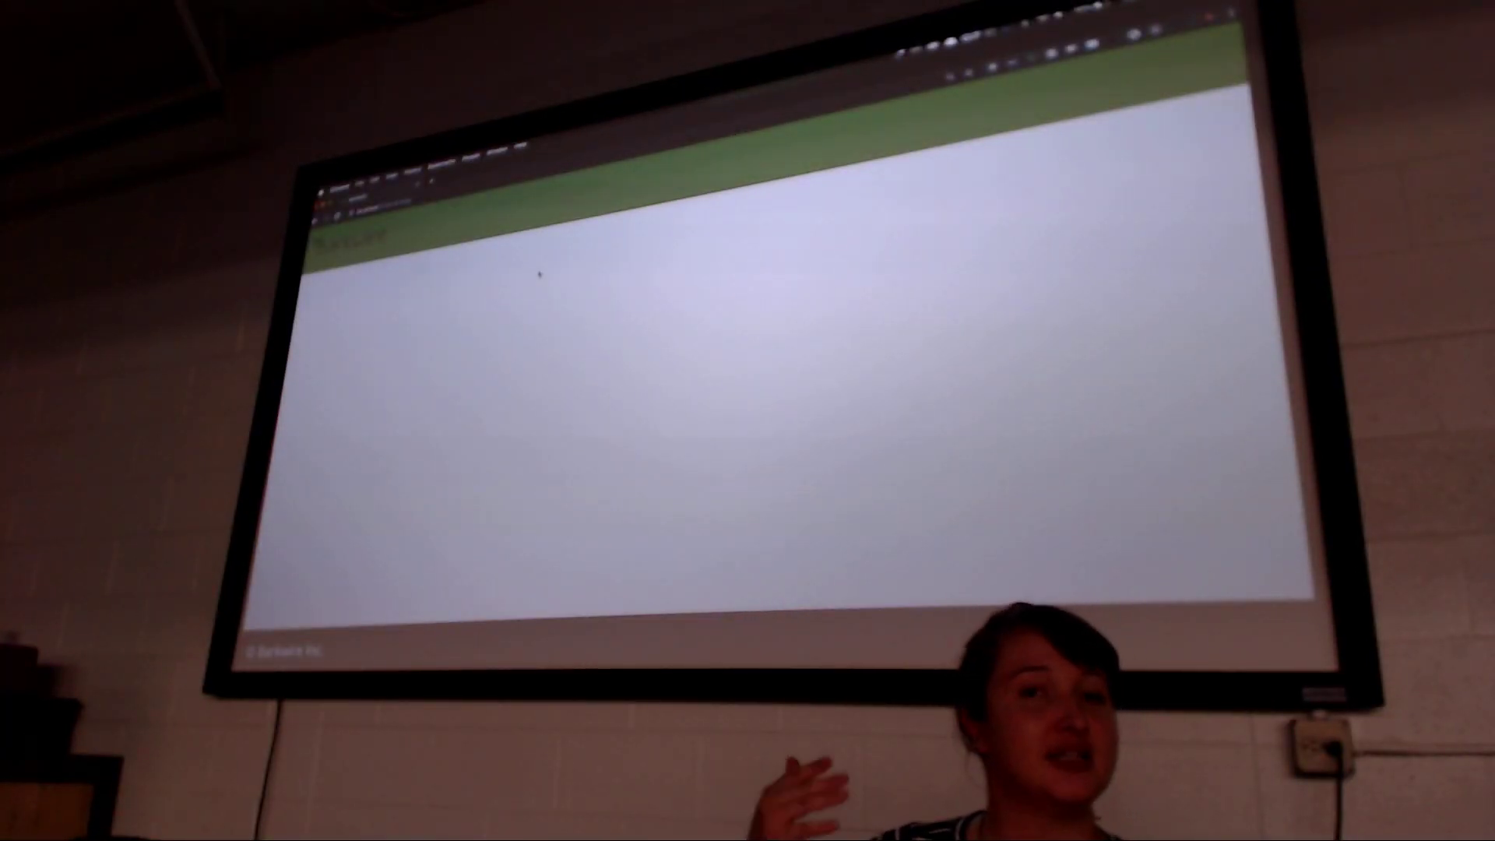
pyautogui.hotkey('alt', 'Tab')
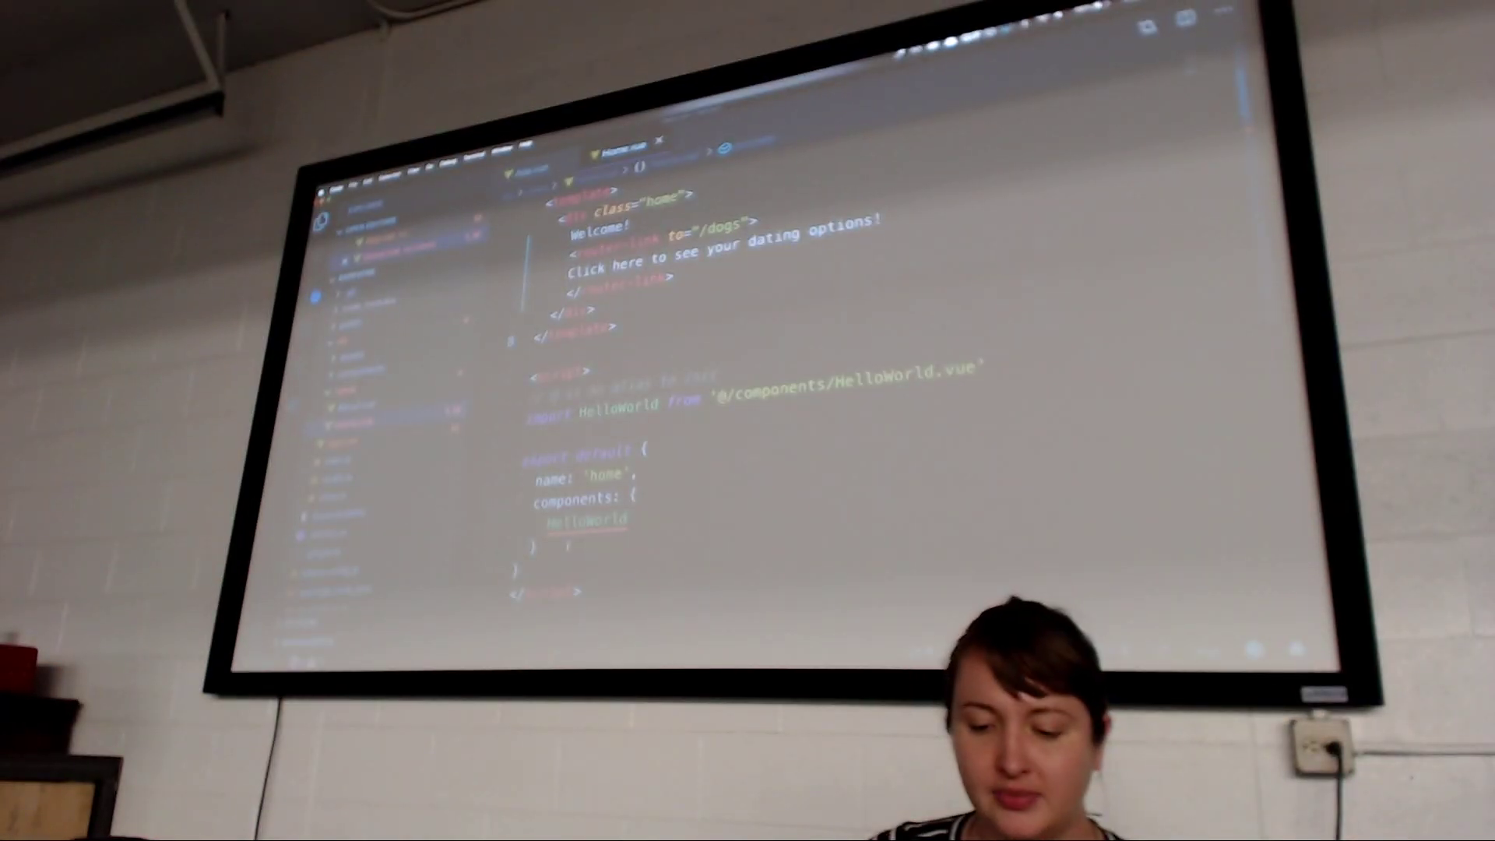
# Delete the HelloWorld import, leftover comment and components registration from Home.vue
pyautogui.press('BackSpace')
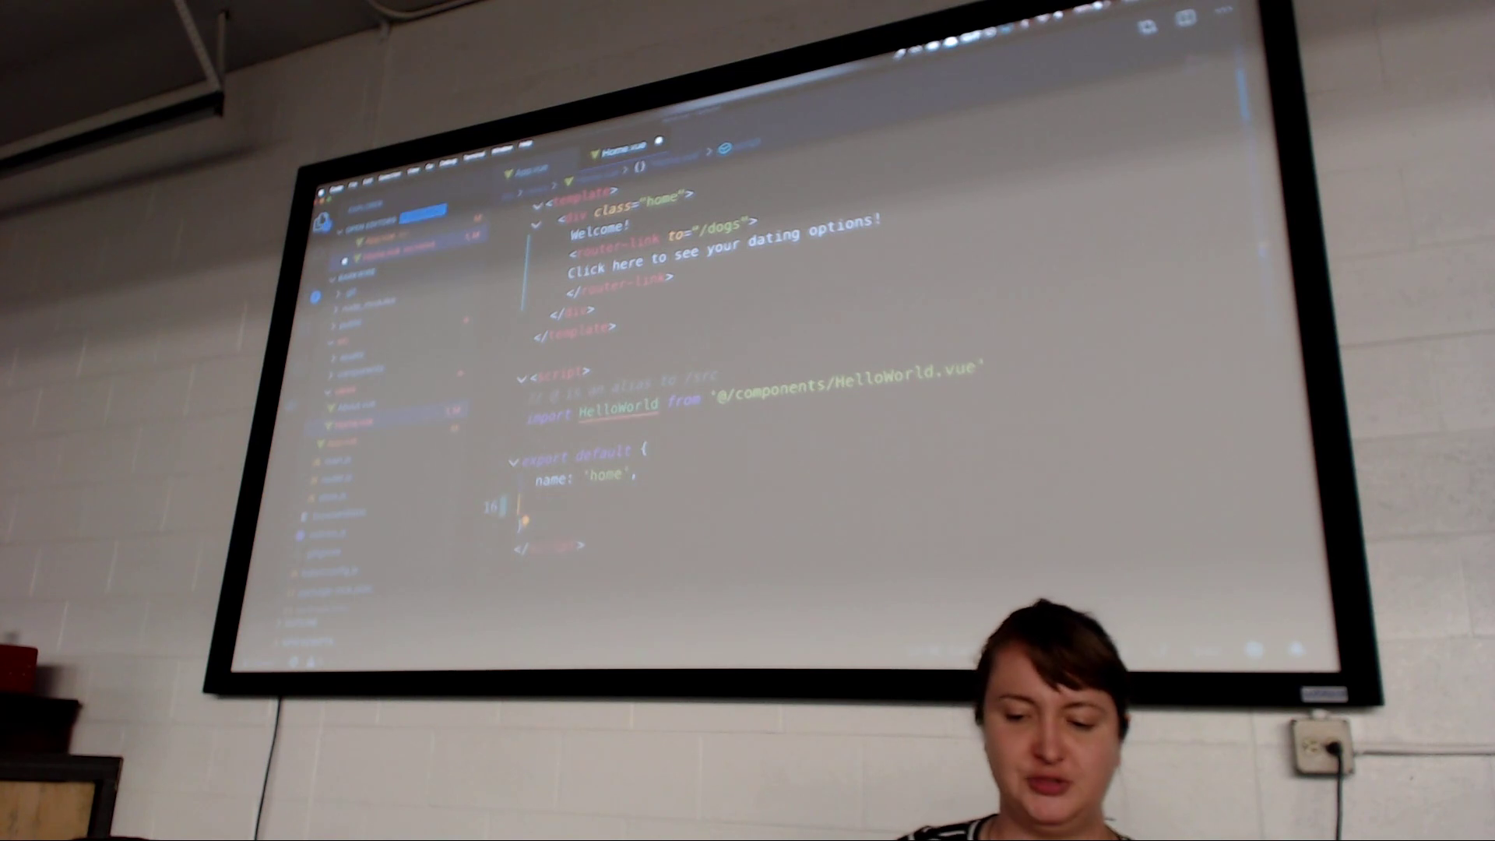
pyautogui.press('BackSpace')
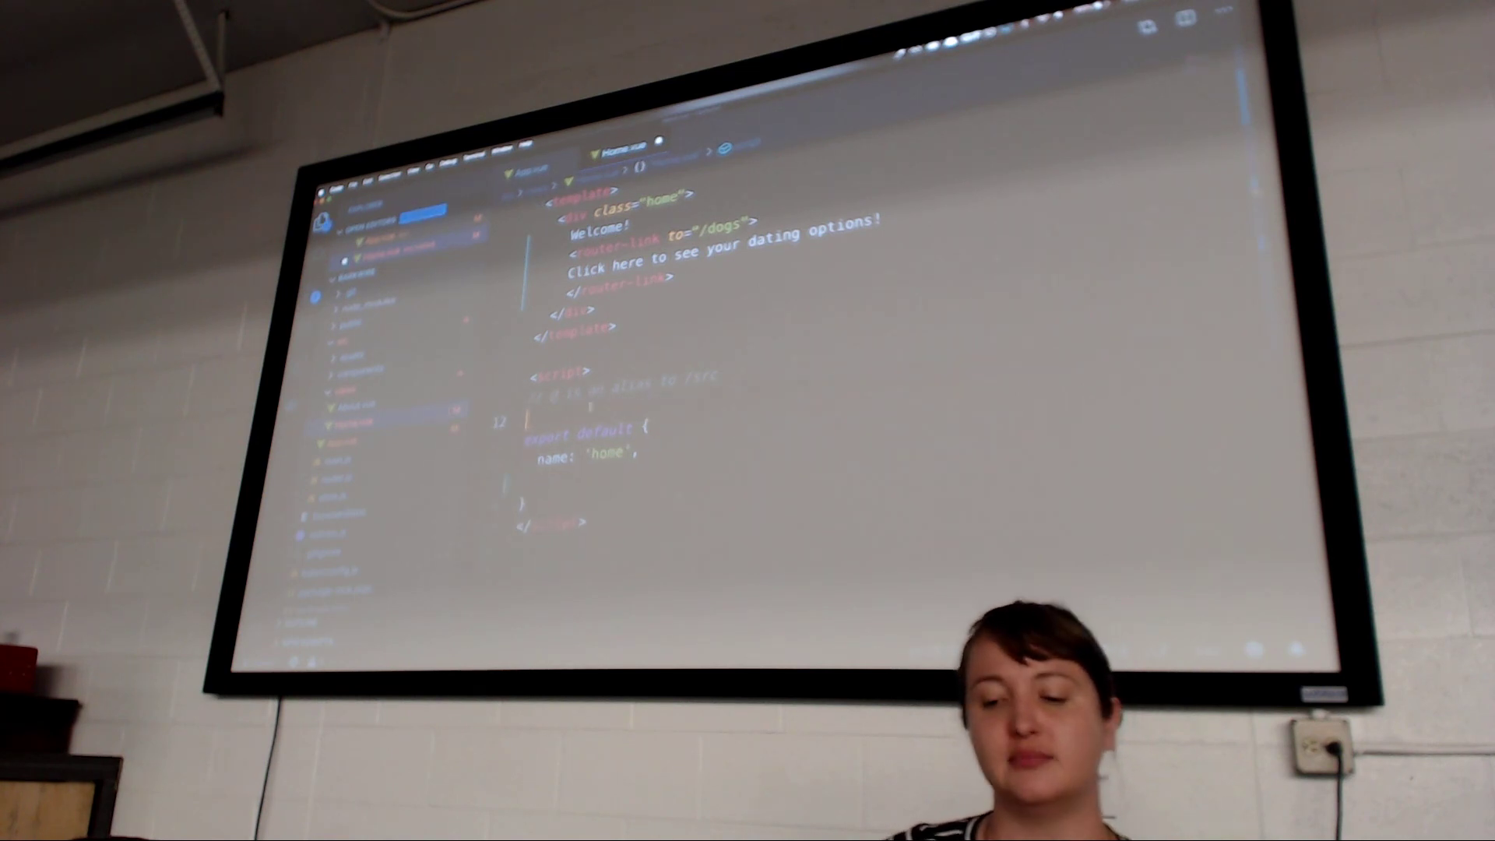
pyautogui.press('BackSpace')
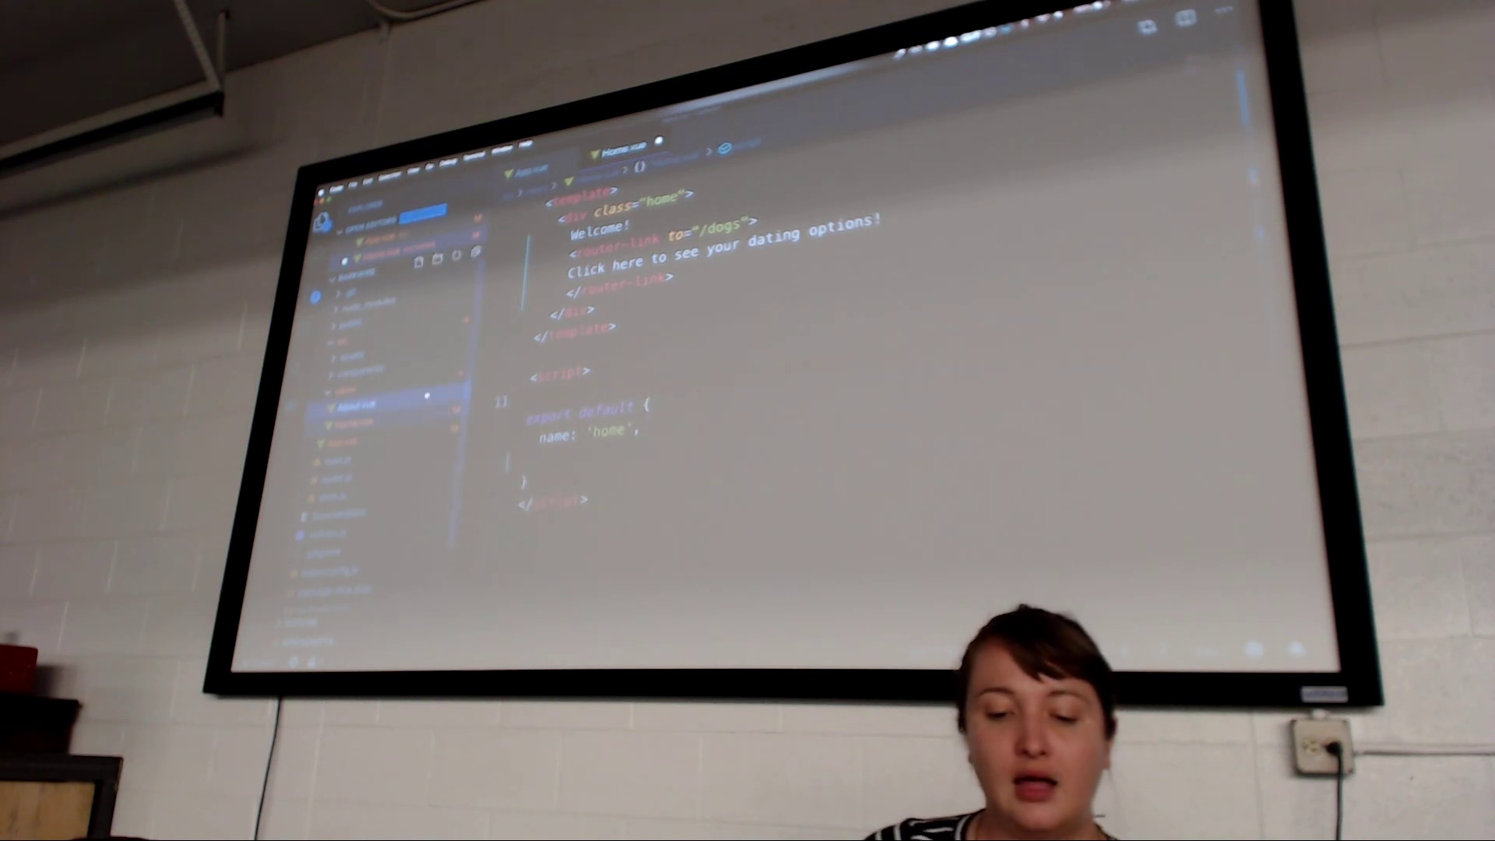
# Rename the About.vue view file to DogsPage.vue
pyautogui.click(381, 418)
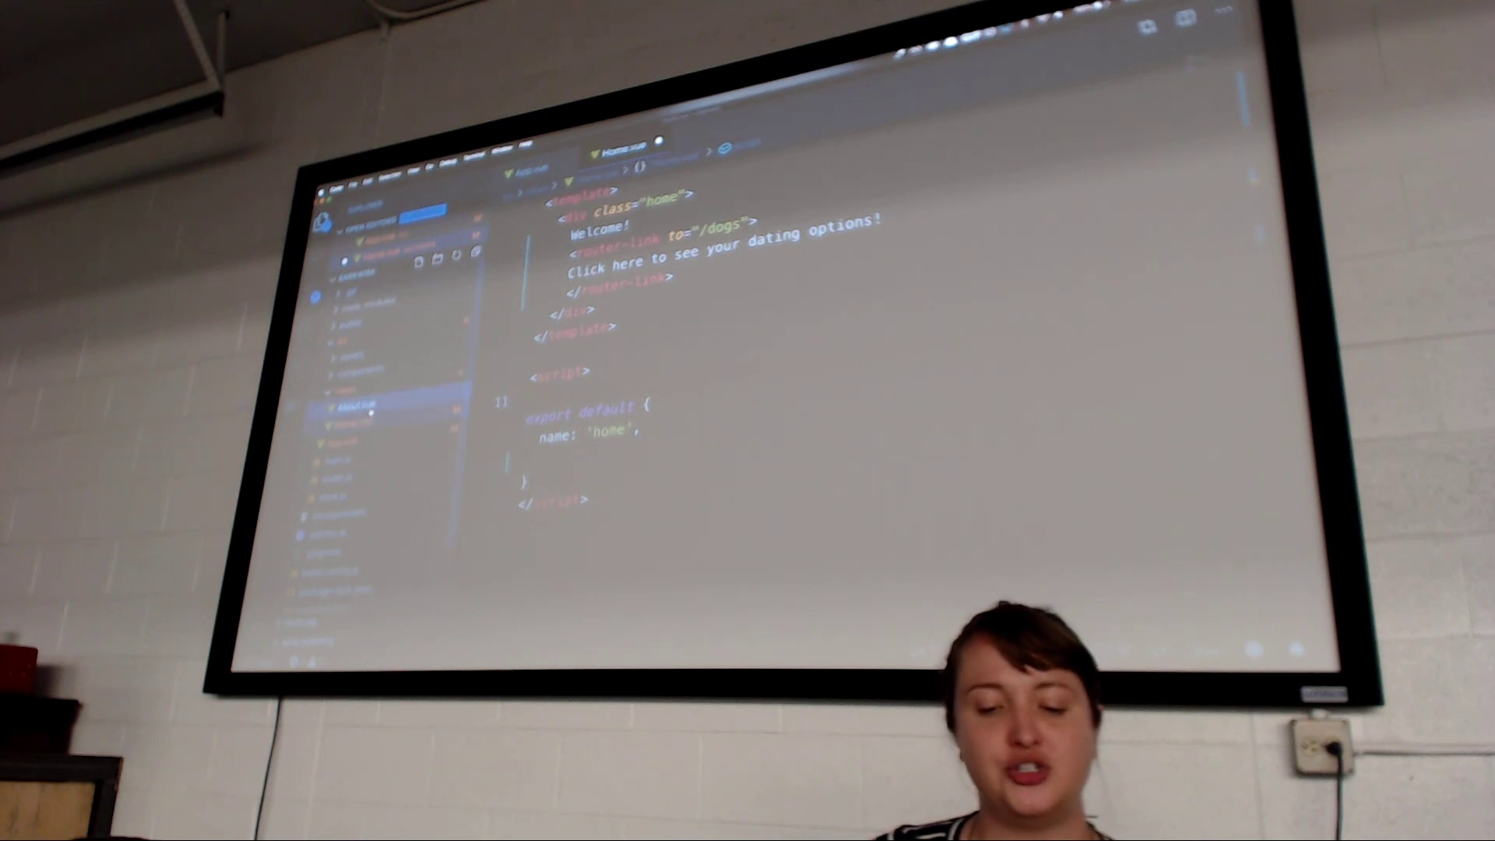
pyautogui.rightClick(373, 406)
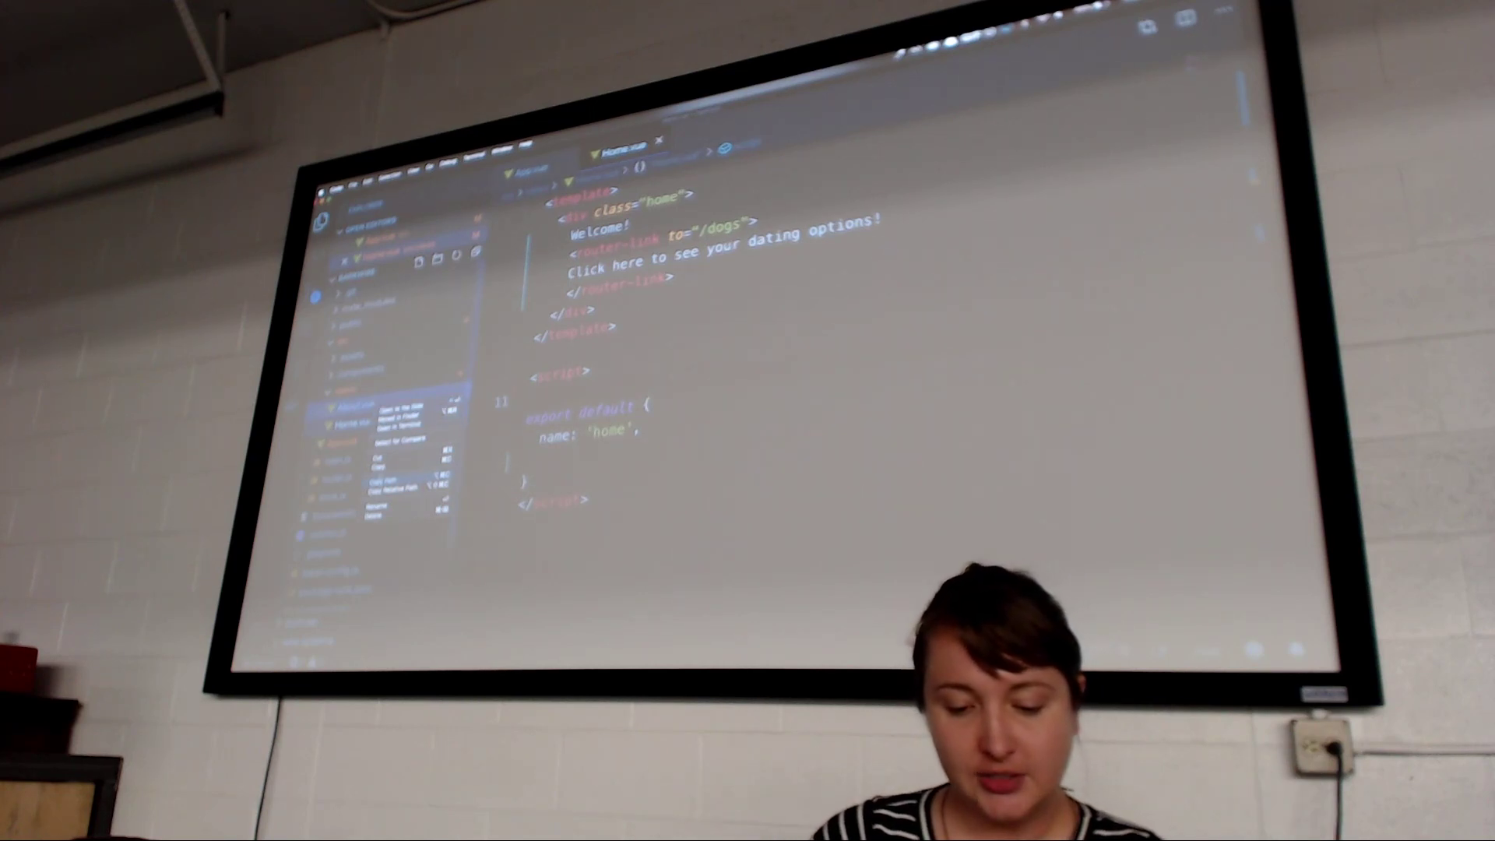
pyautogui.click(404, 505)
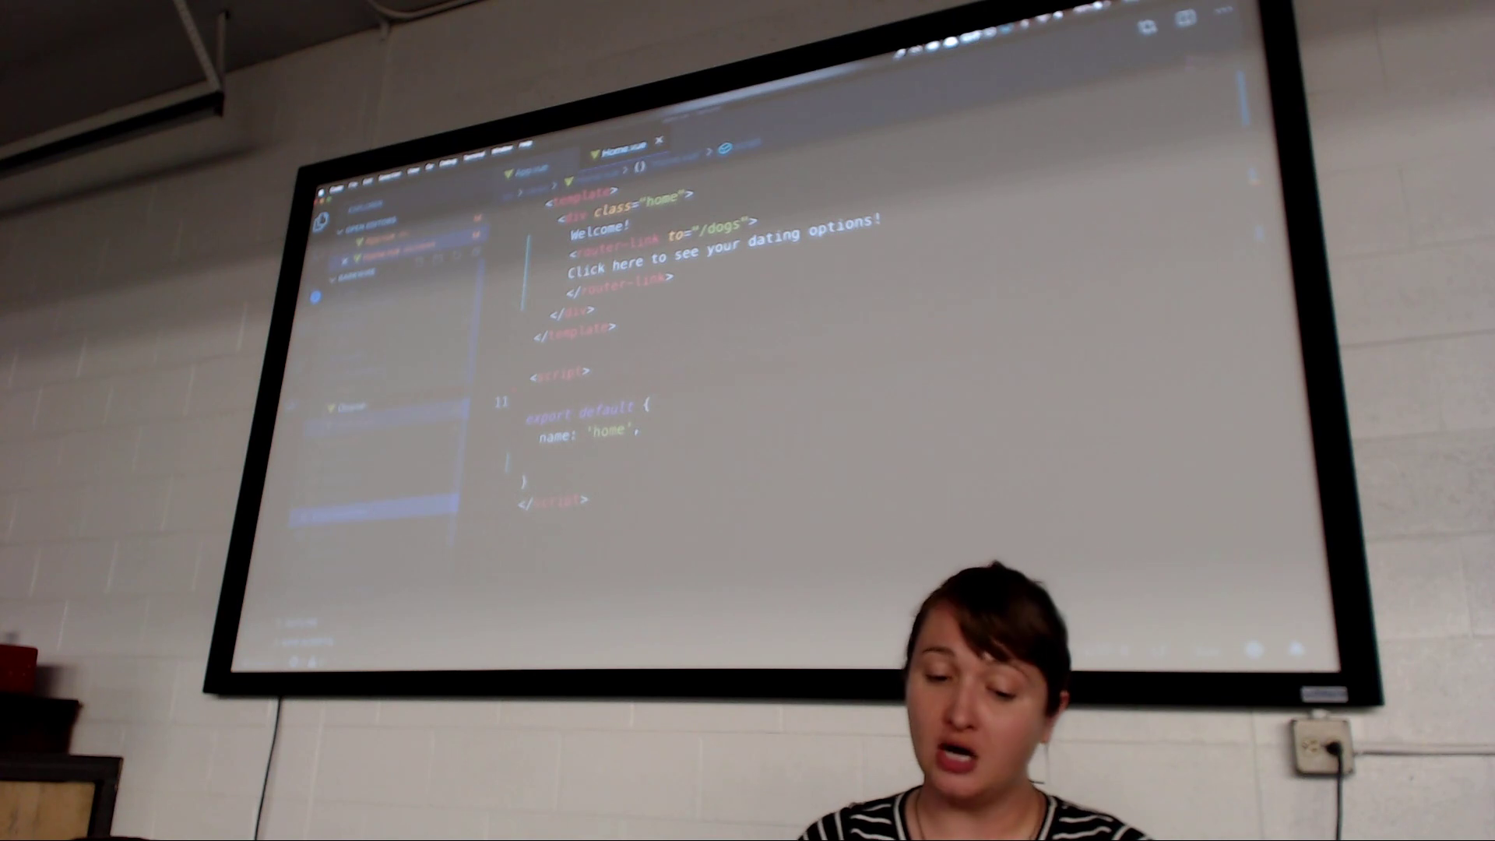
pyautogui.press('Return')
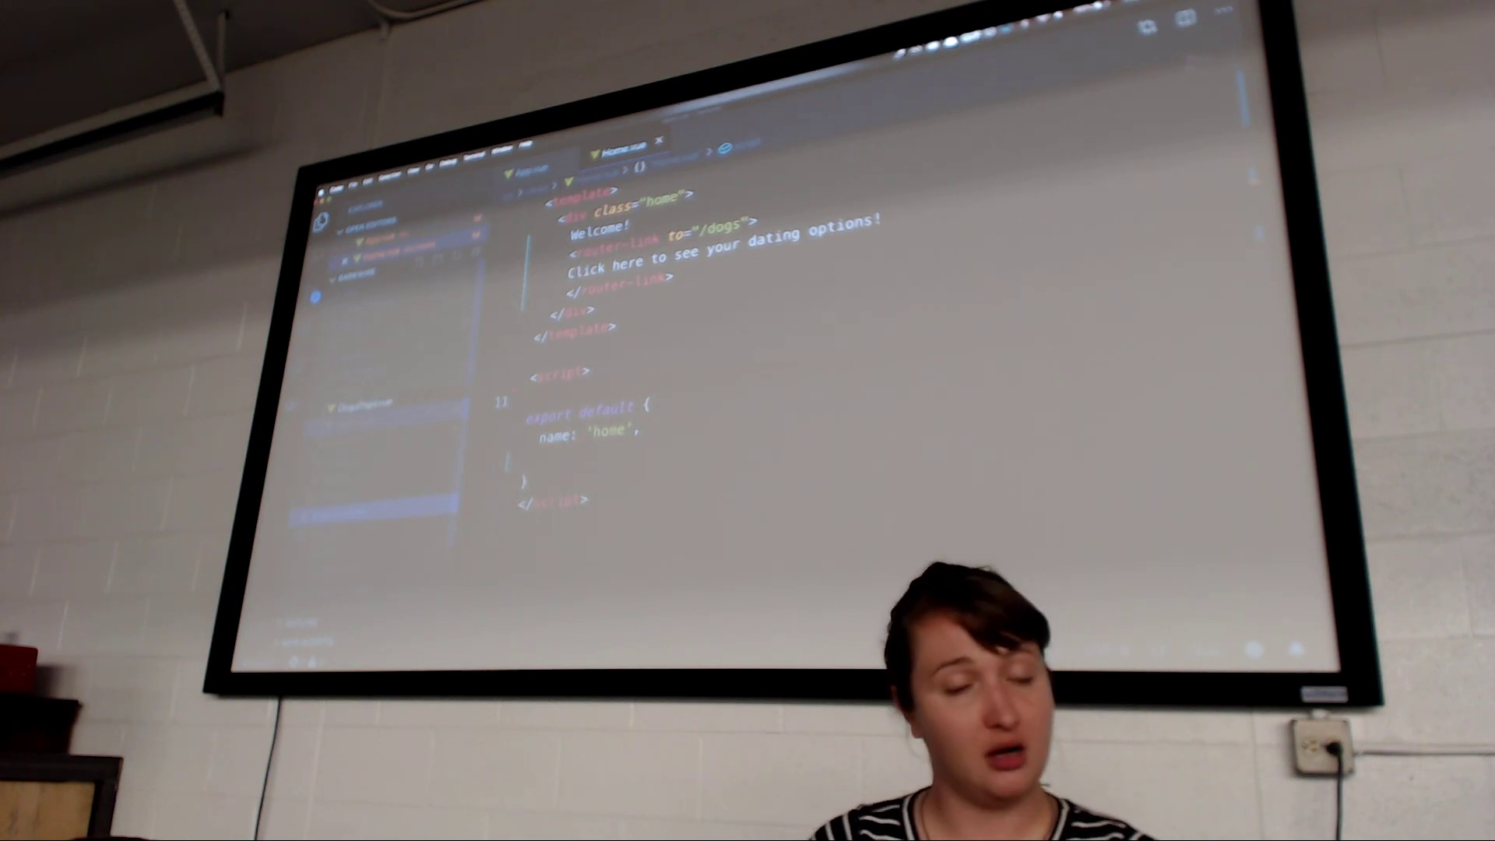
pyautogui.click(817, 380)
# Replace DogsPage.vue's about-page text with the v-for dog list from the snippets file
pyautogui.click(374, 404)
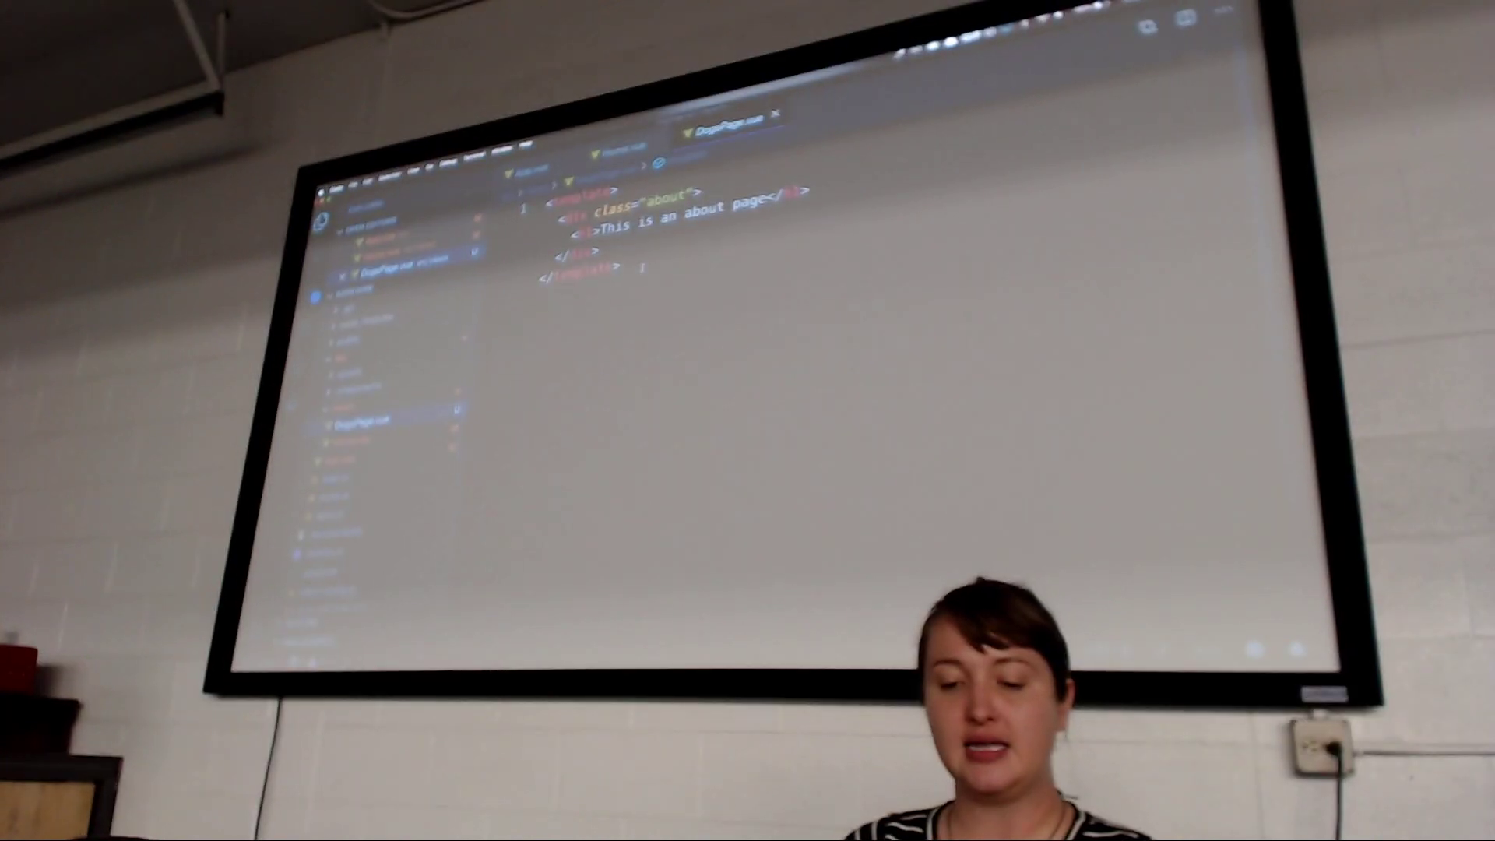
pyautogui.hotkey('ctrl', 'Tab')
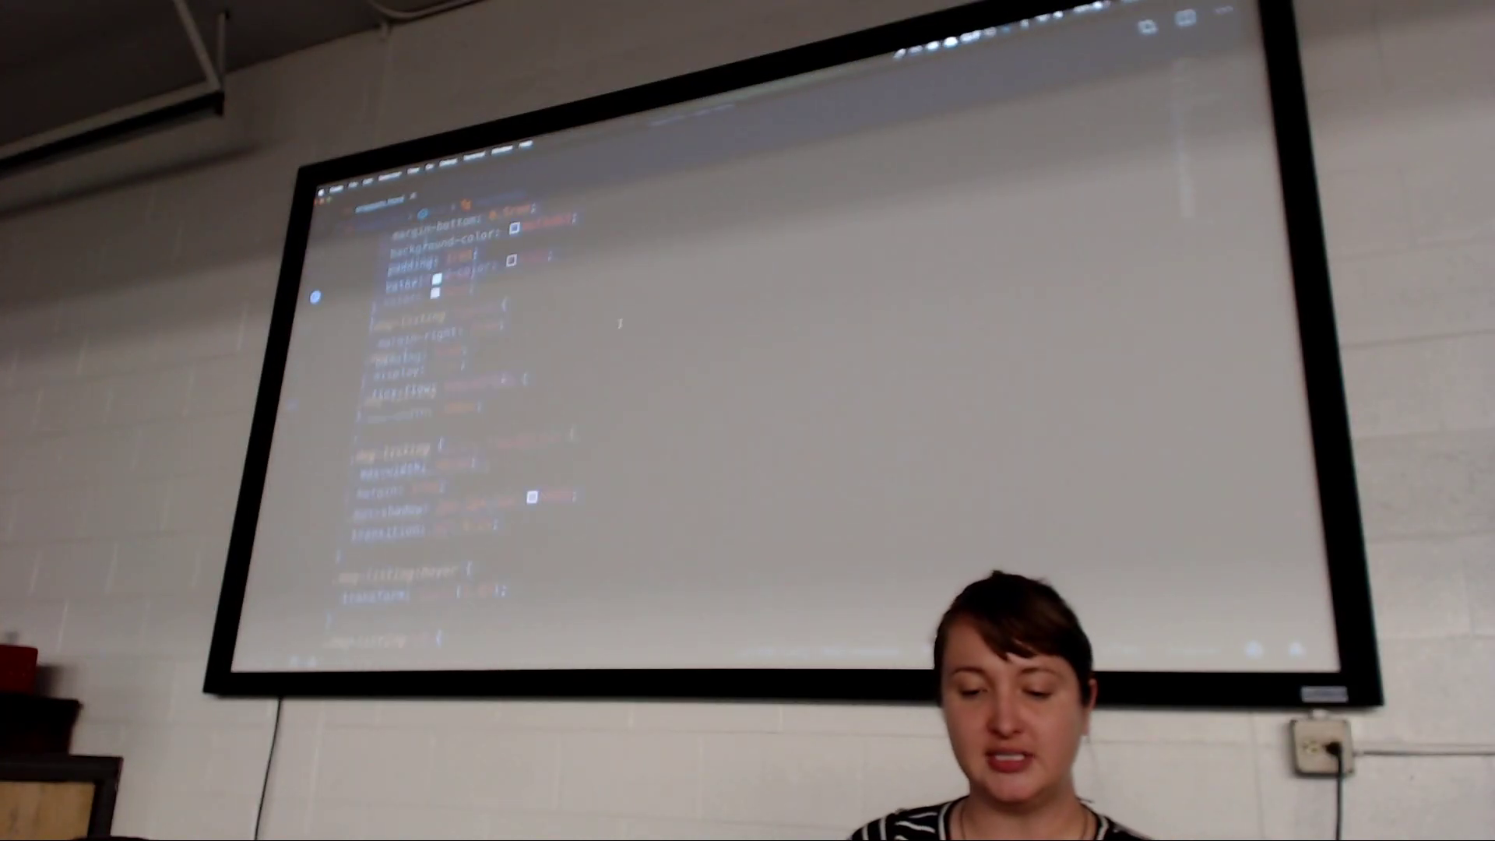
pyautogui.scroll(-2, 569, 459)
pyautogui.scroll(-2, 525, 465)
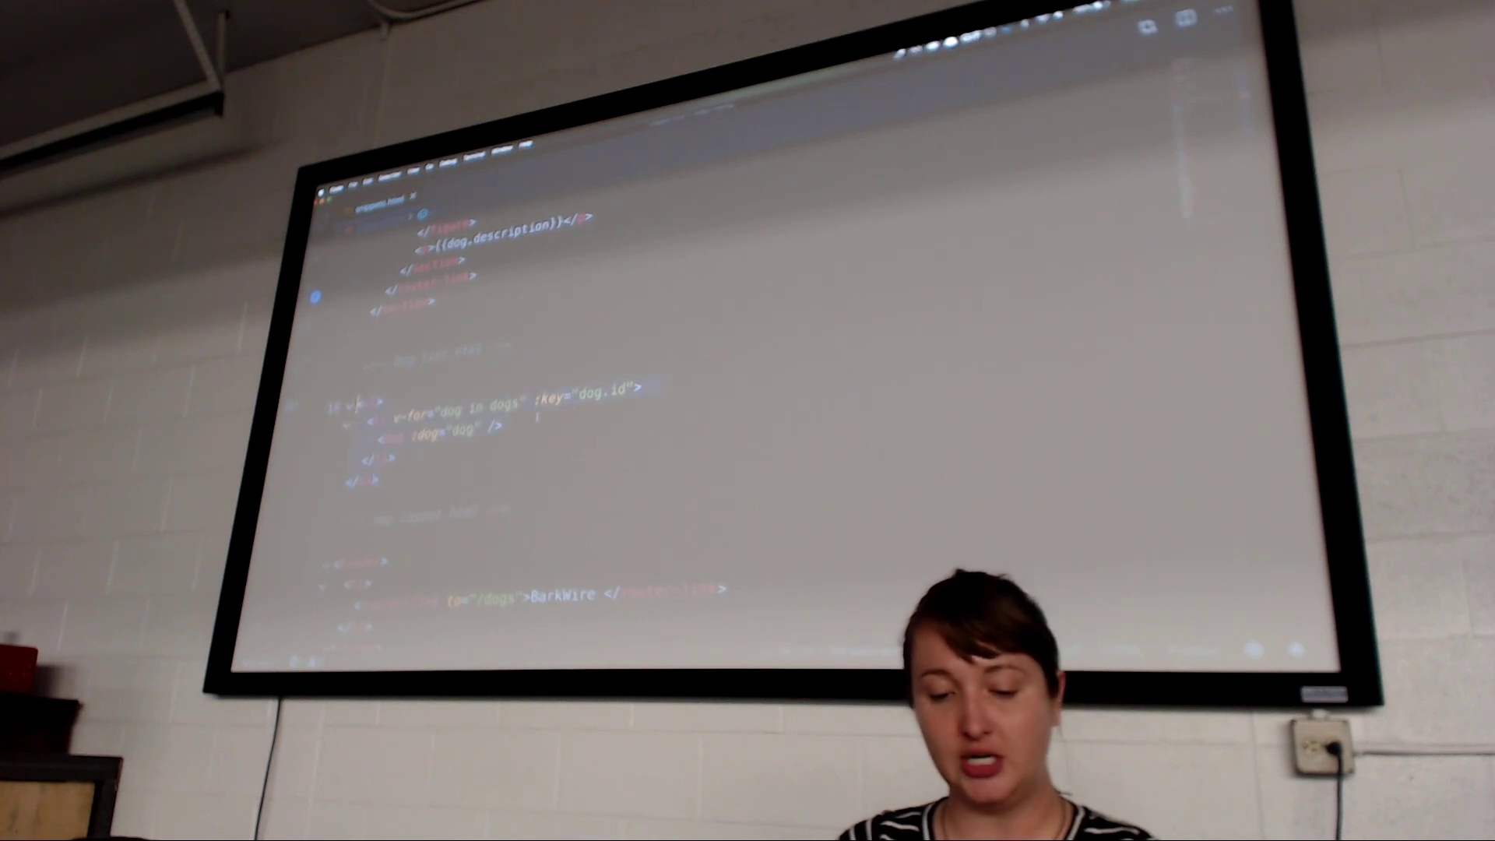
pyautogui.hotkey('alt', 'Tab')
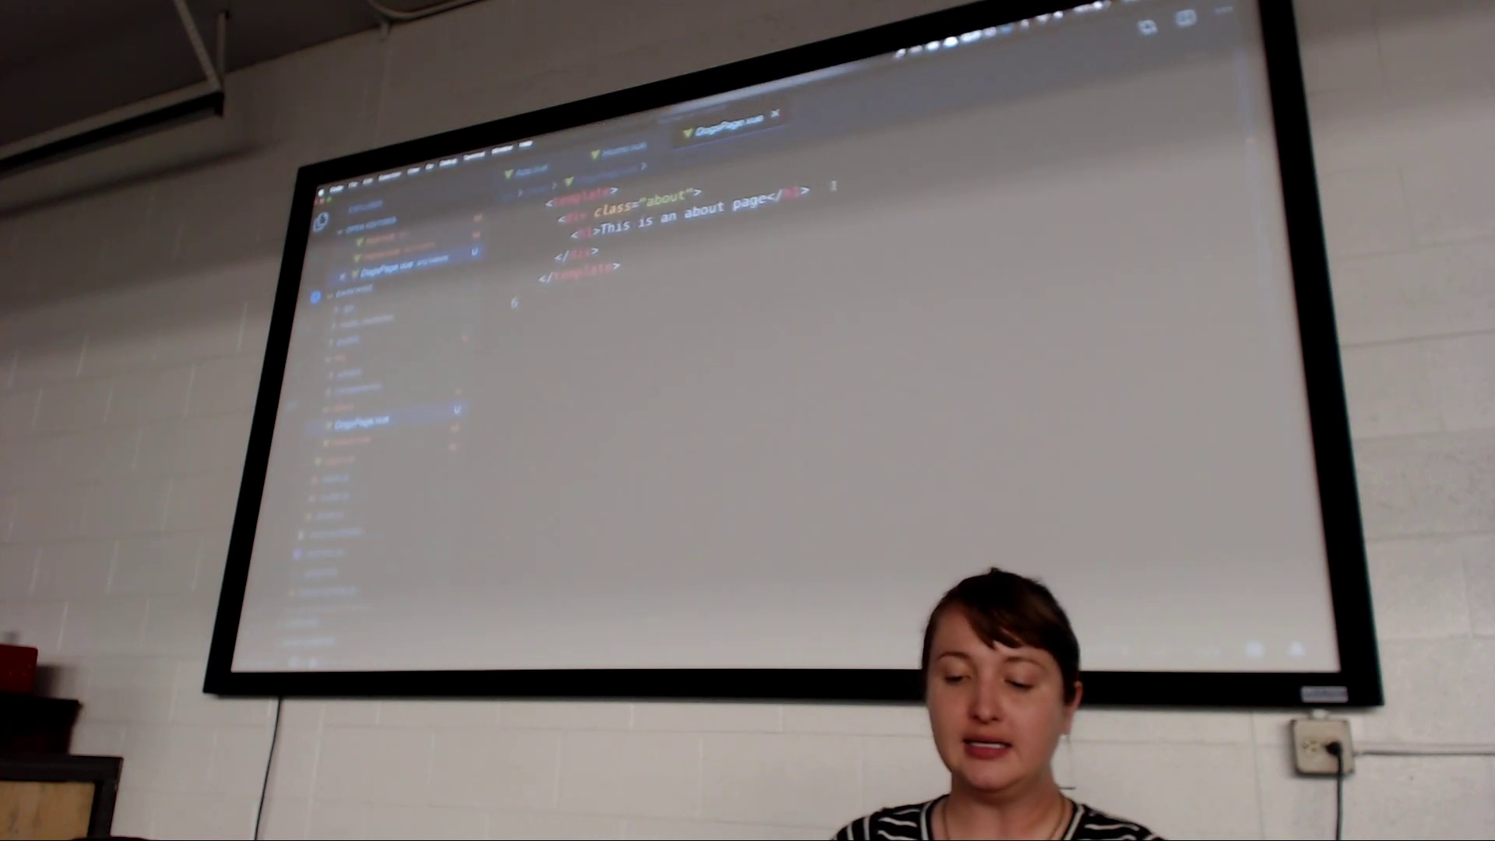
pyautogui.hotkey('ctrl', 'v')
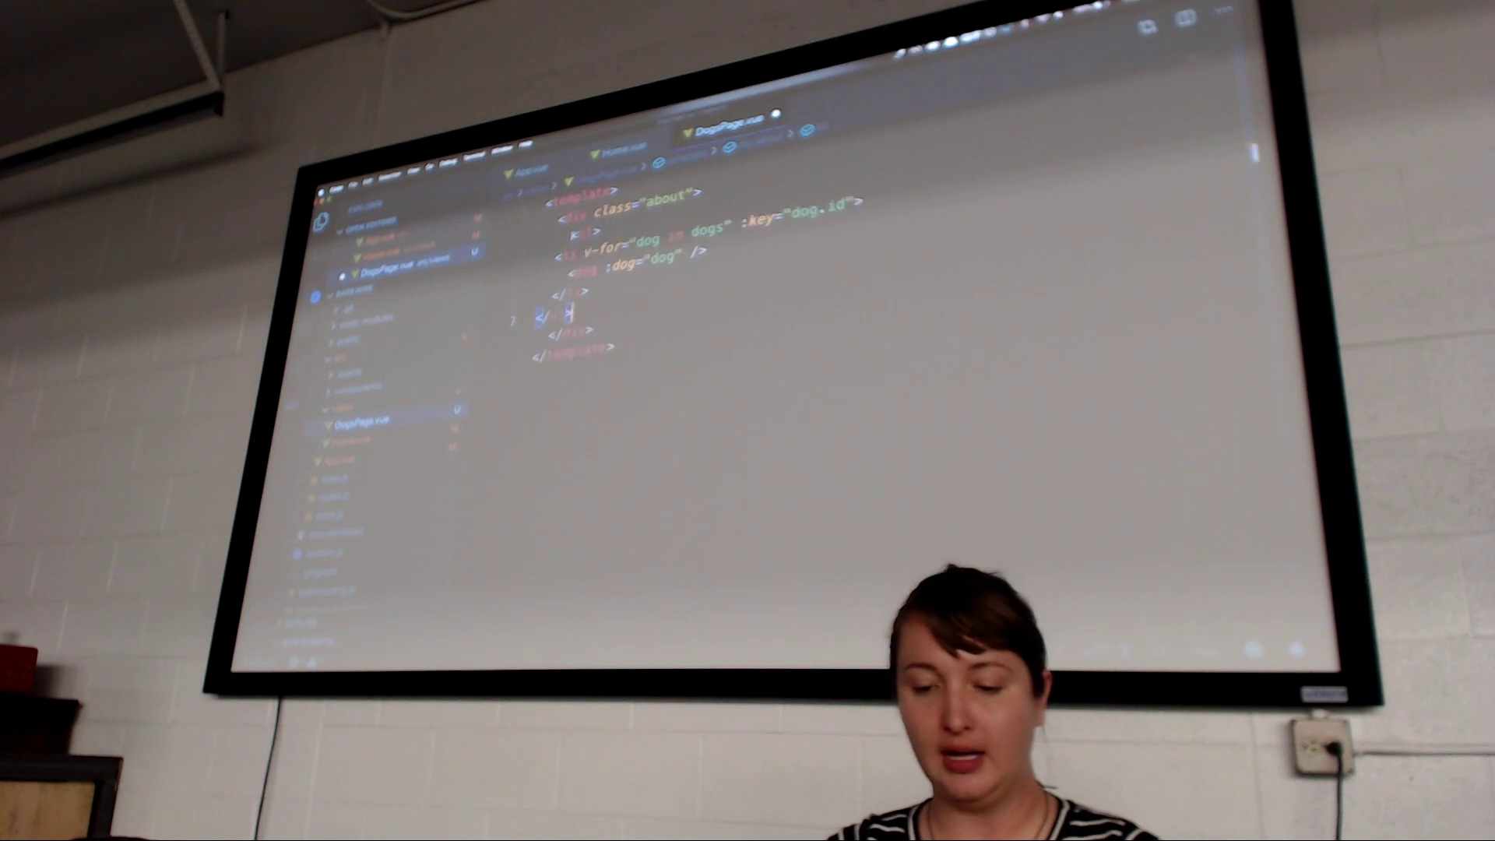
pyautogui.press('Tab')
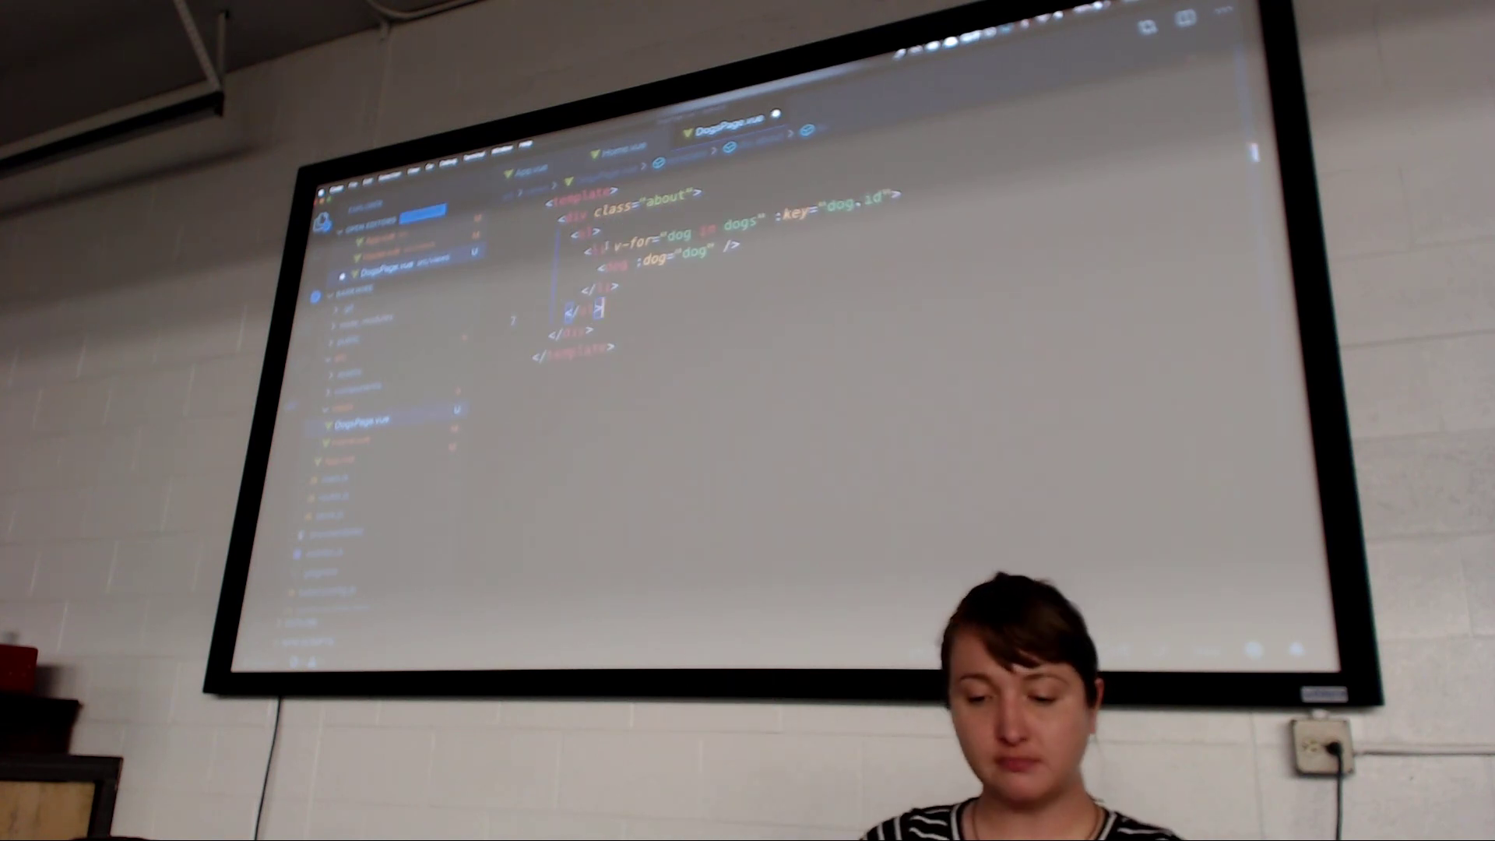
pyautogui.click(739, 222)
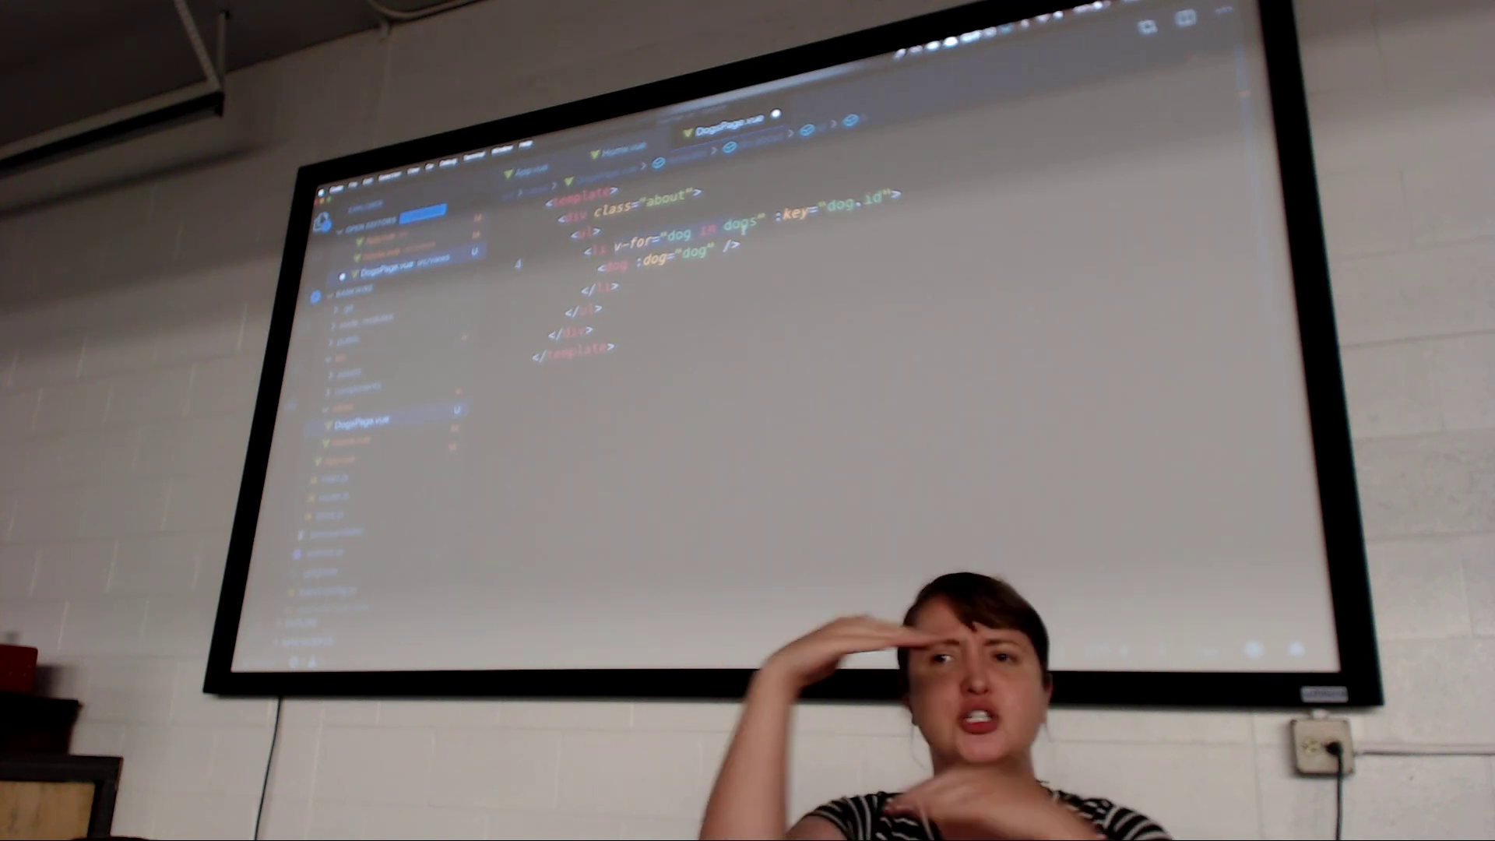
# Add a script block importing Dog.vue with export default name 'DogsPage'
pyautogui.click(654, 338)
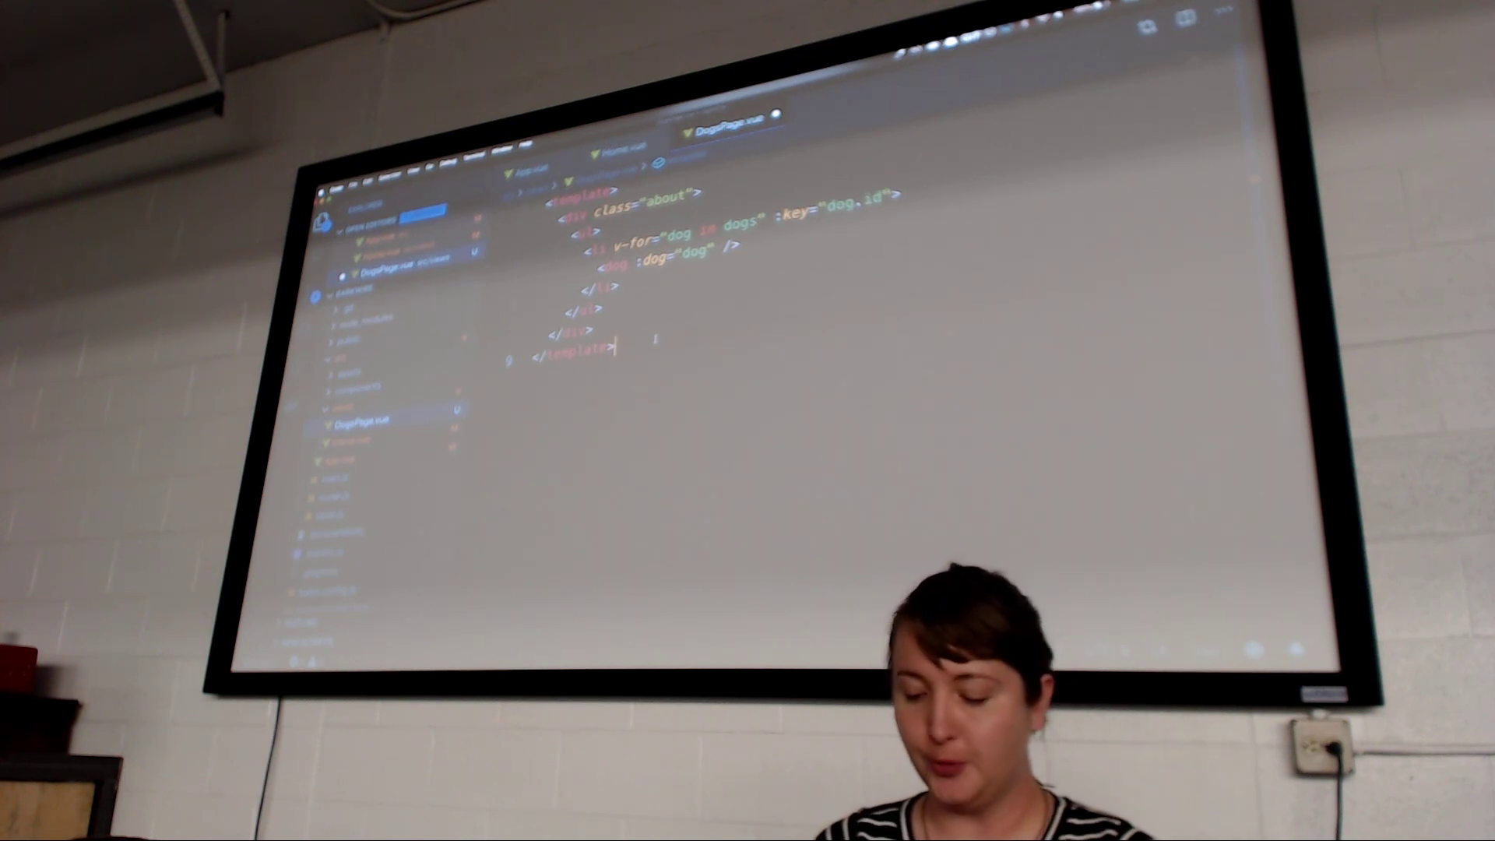
pyautogui.write('script')
pyautogui.press('Tab')
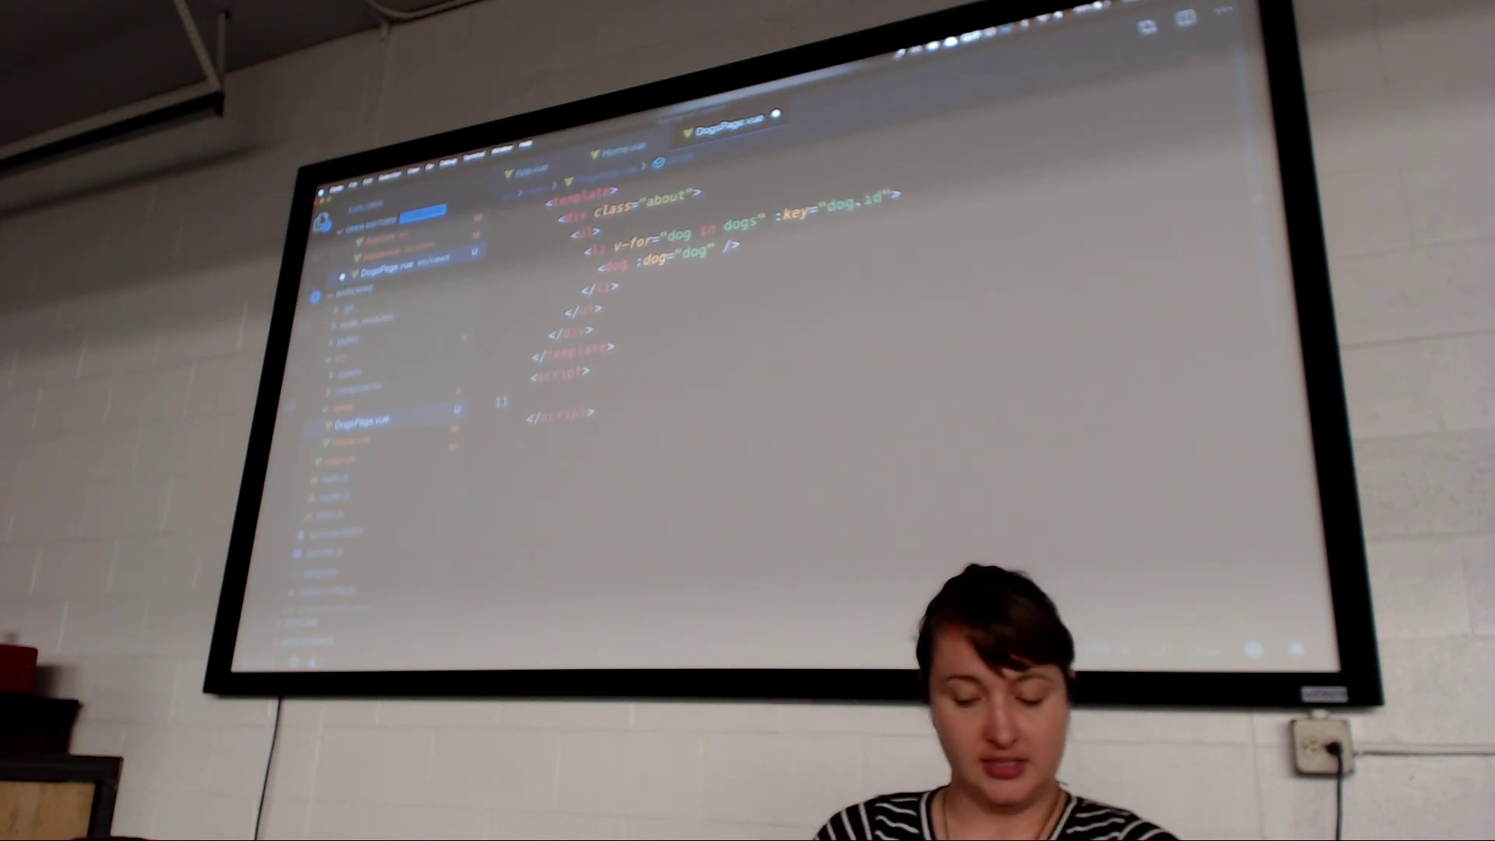
pyautogui.write('import Do')
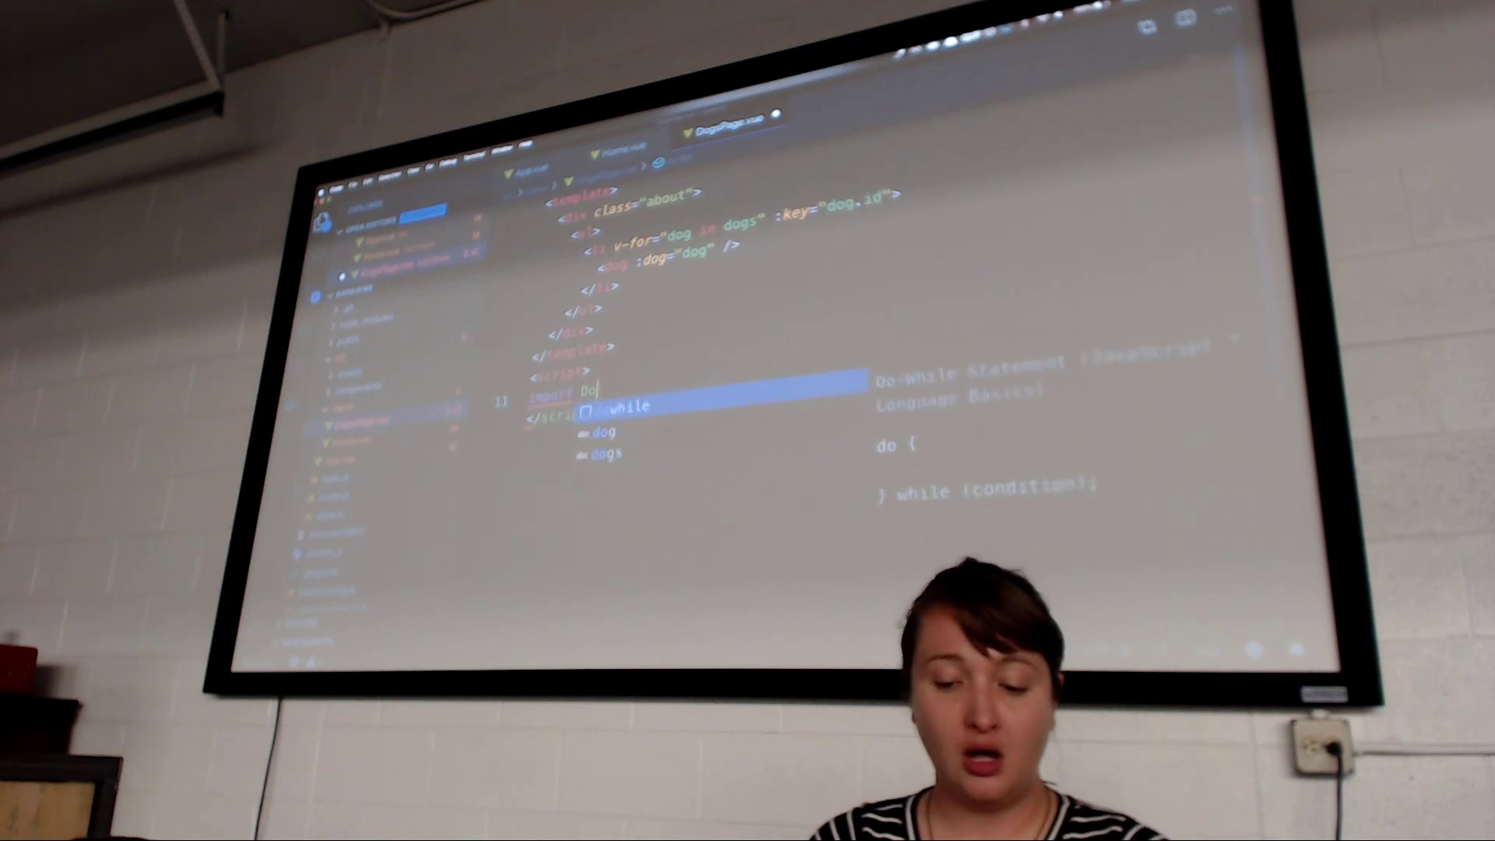
pyautogui.write("g from '..")
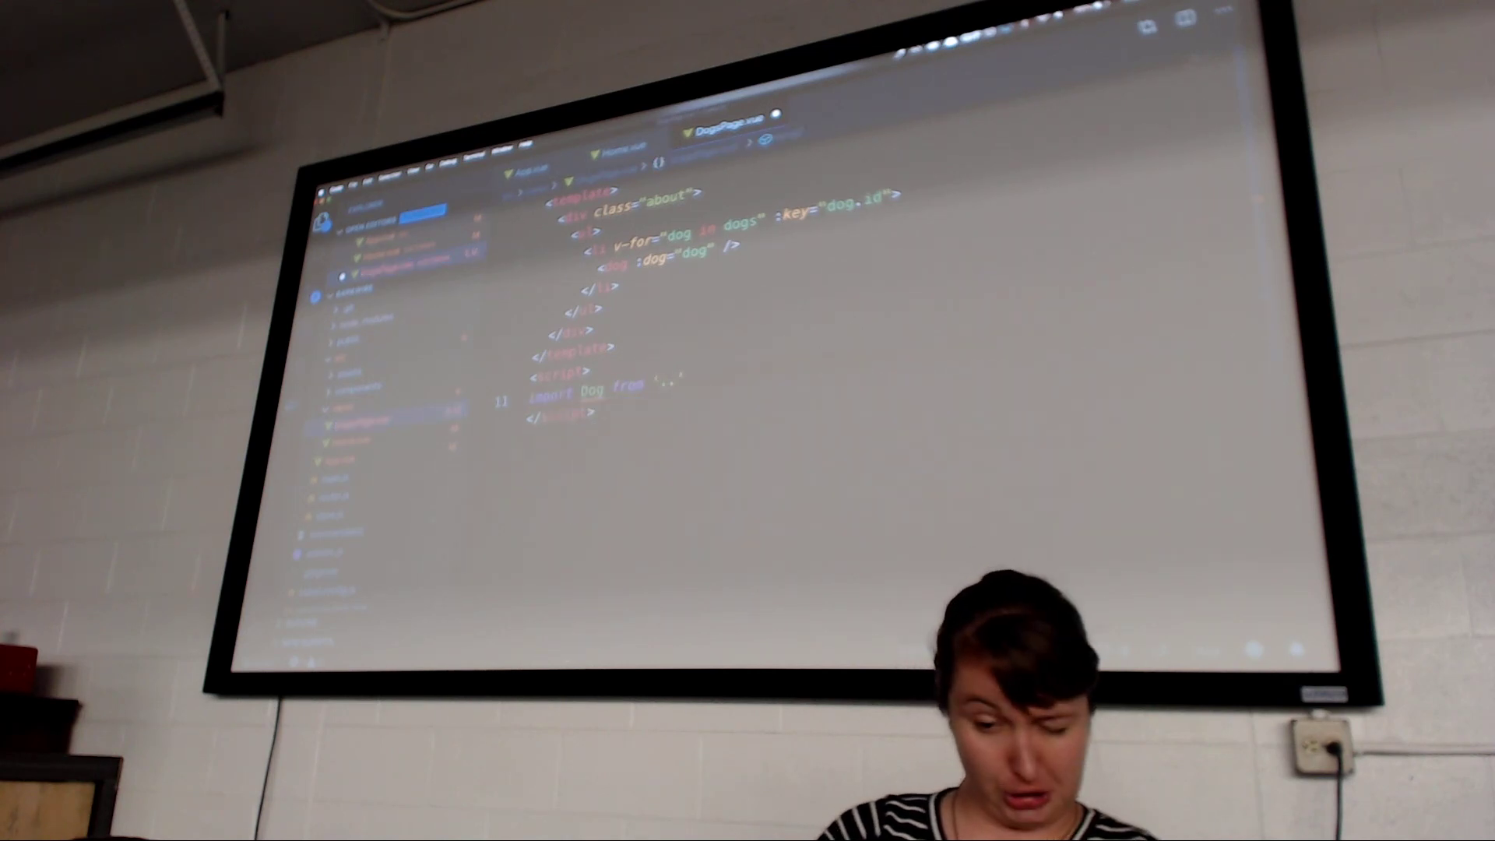
pyautogui.write("/components/Dog.vue'; ")
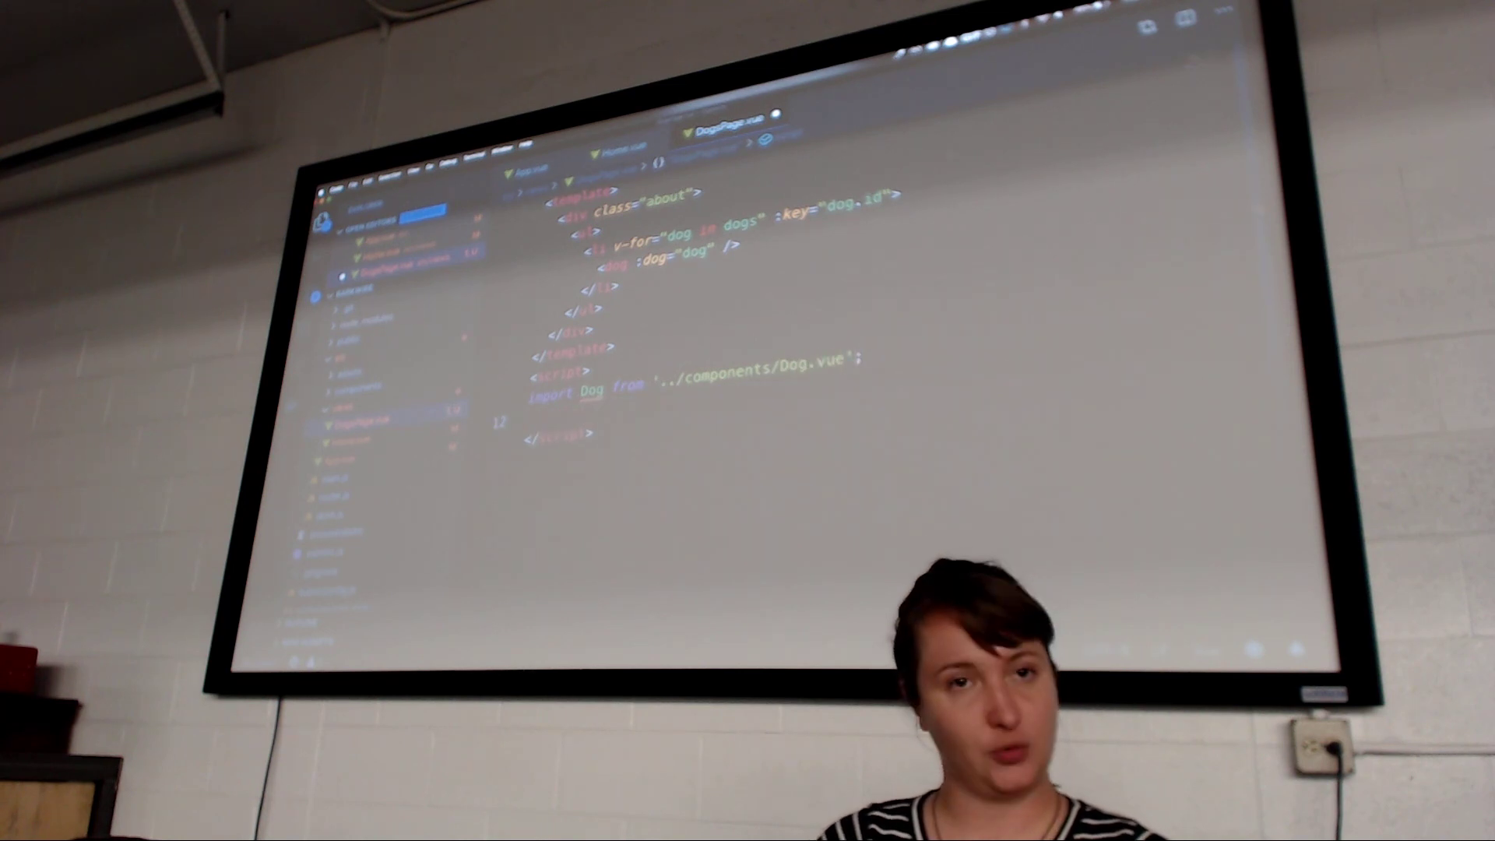
pyautogui.write('export default {')
pyautogui.press('Return')
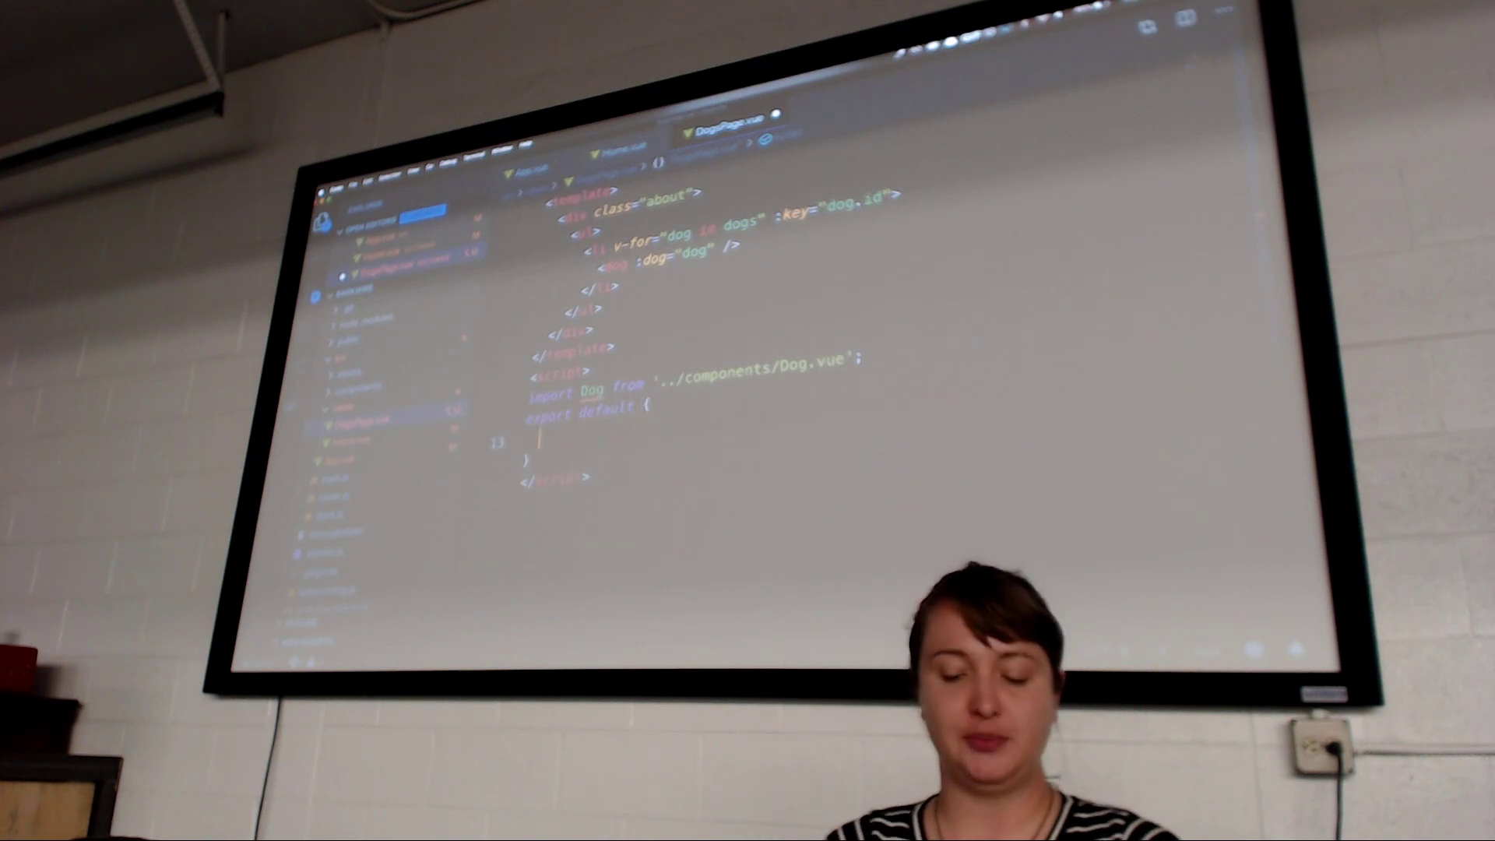
pyautogui.click(882, 350)
pyautogui.press('Return')
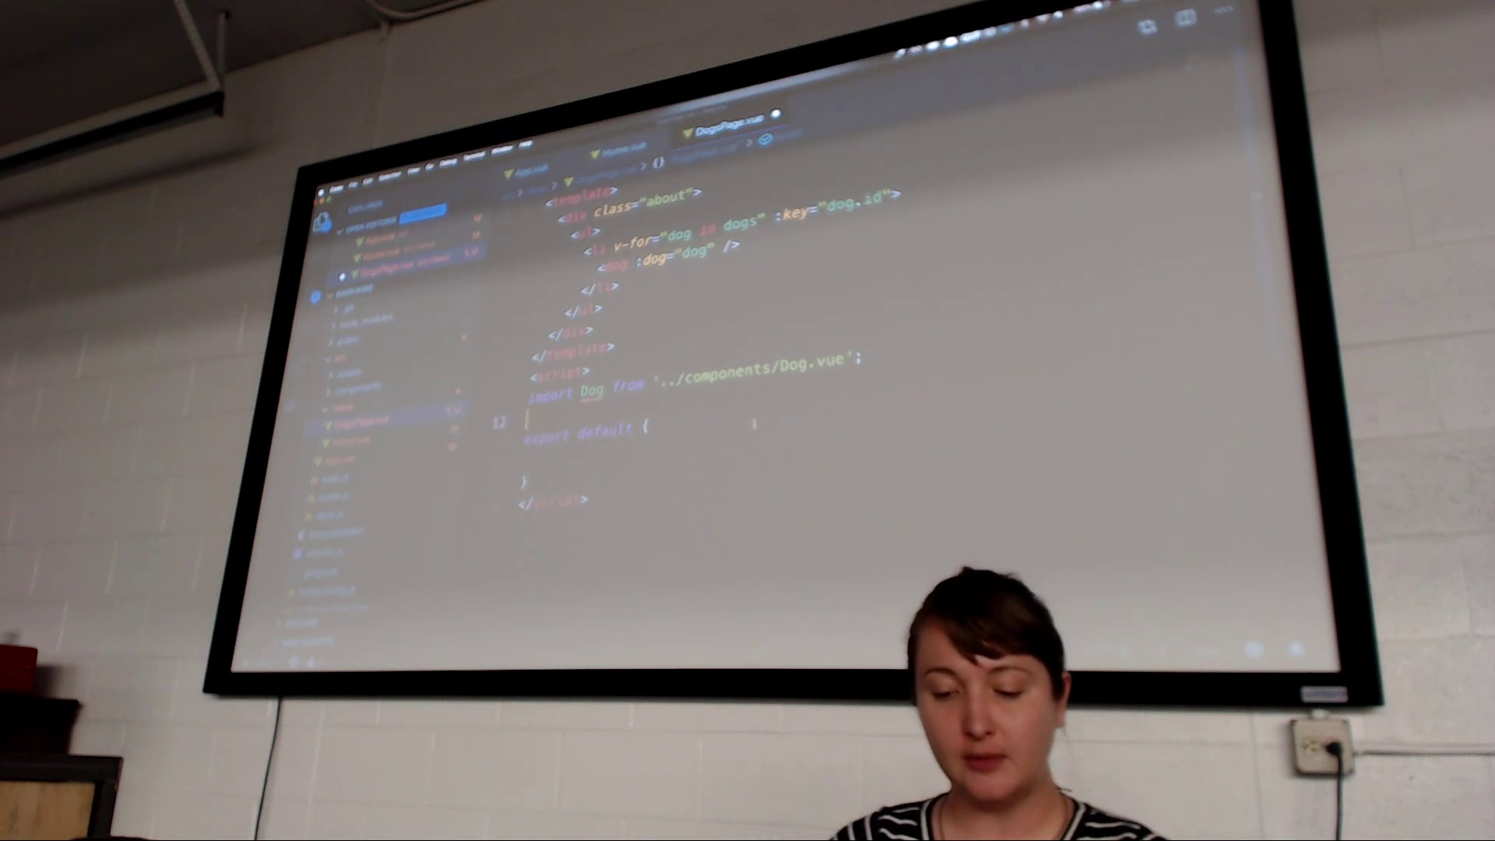
pyautogui.write("name: 'DogsPage',")
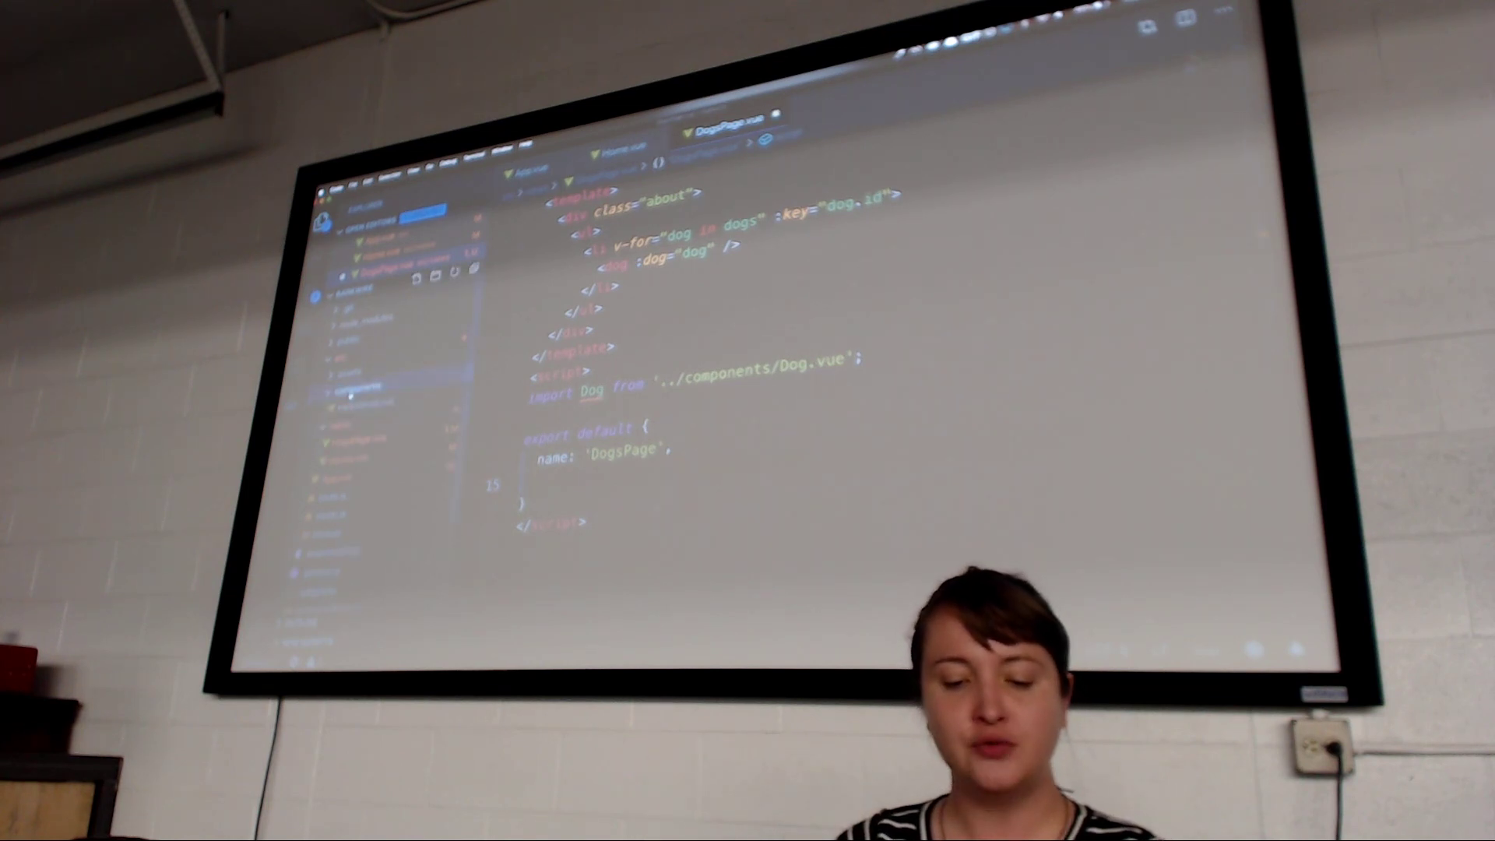
# Rename the component file to Dog.vue and clear its old style rules
pyautogui.rightClick(362, 403)
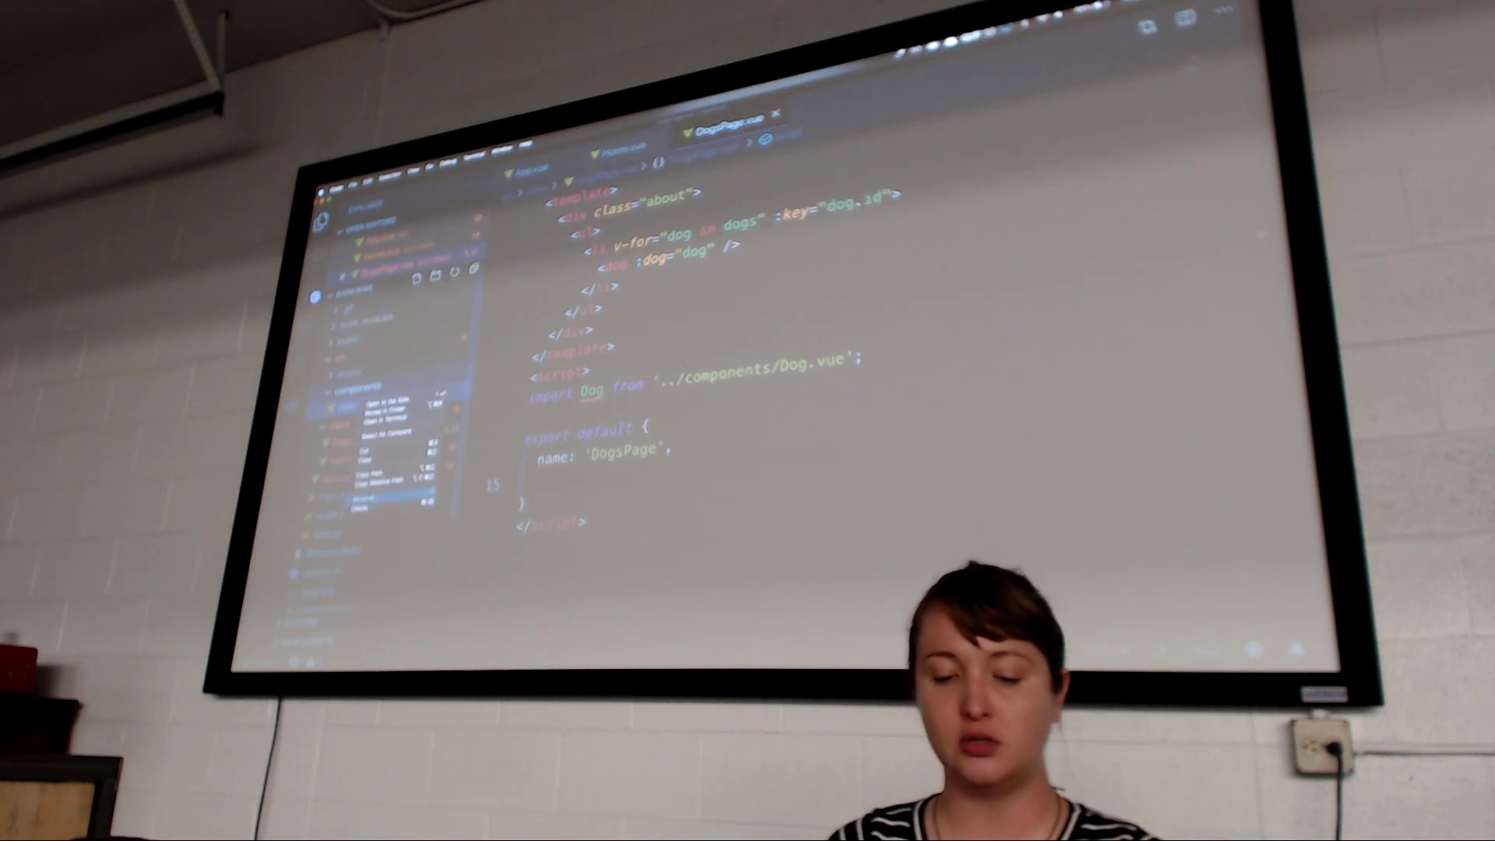
pyautogui.click(377, 498)
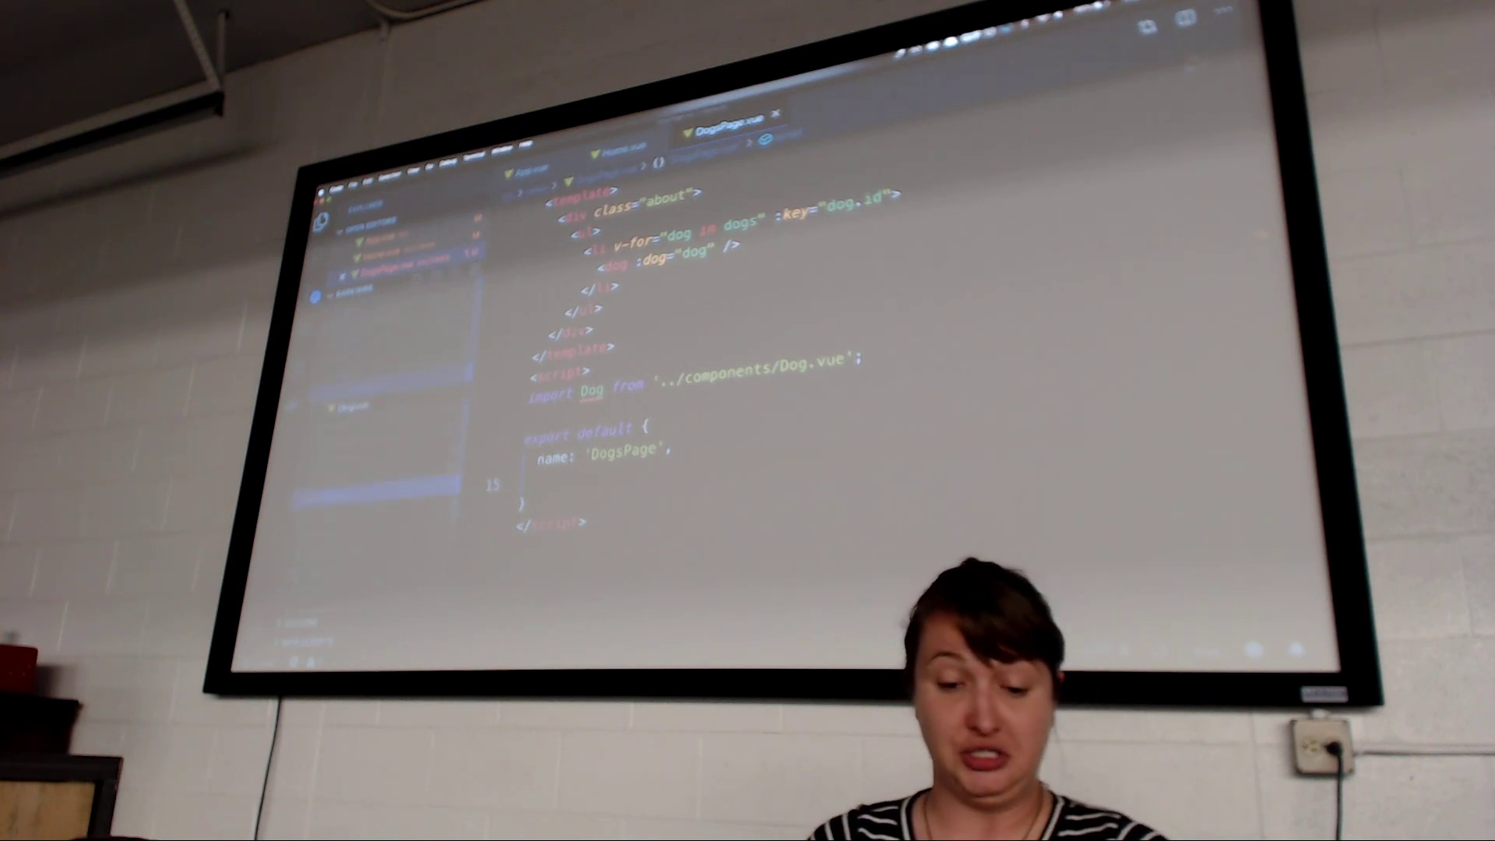
pyautogui.press('Return')
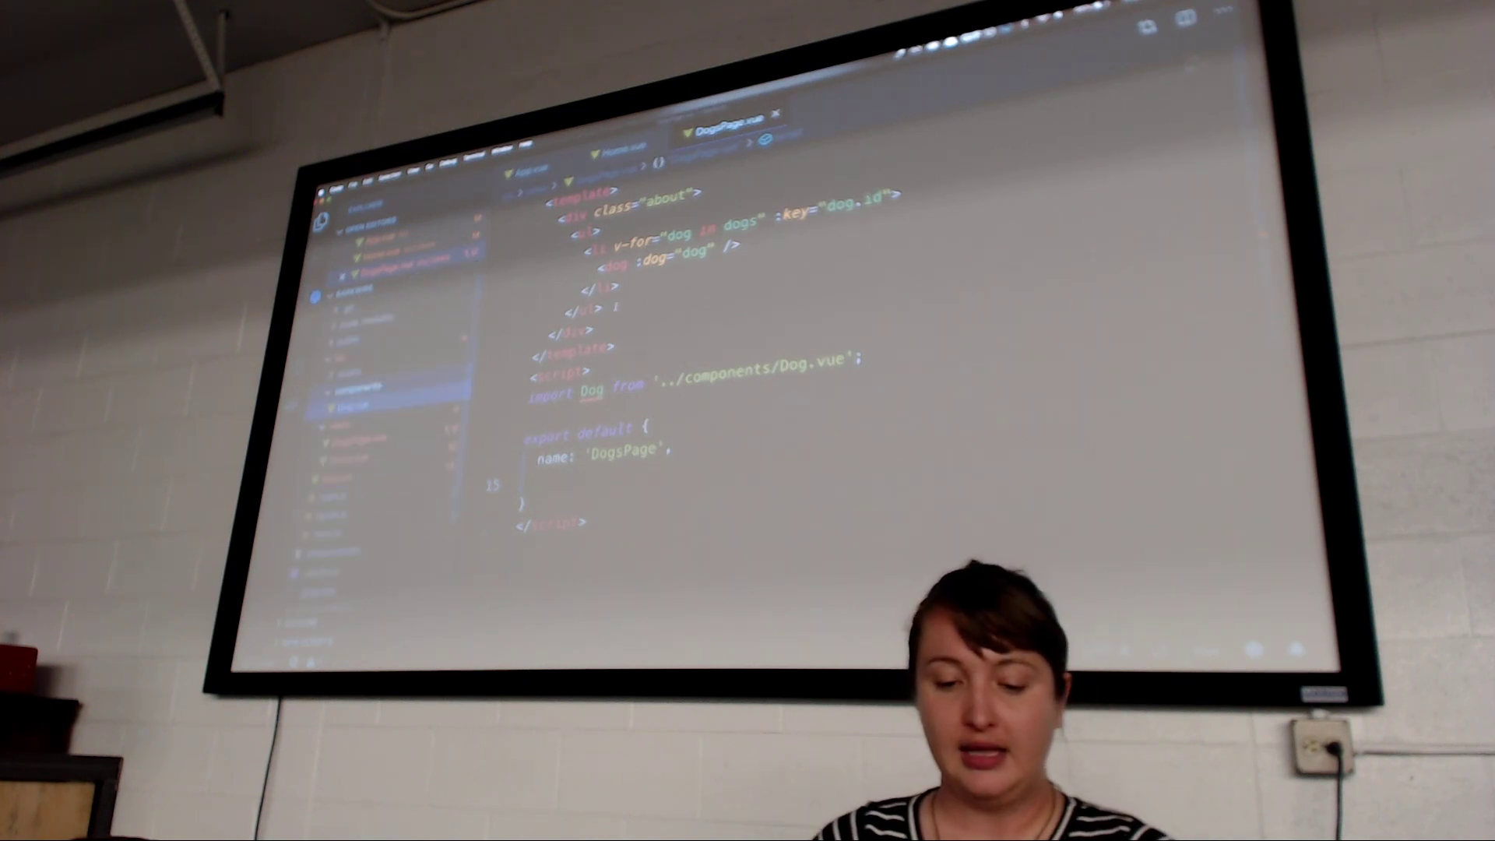
pyautogui.click(352, 405)
pyautogui.scroll(-5, 818, 350)
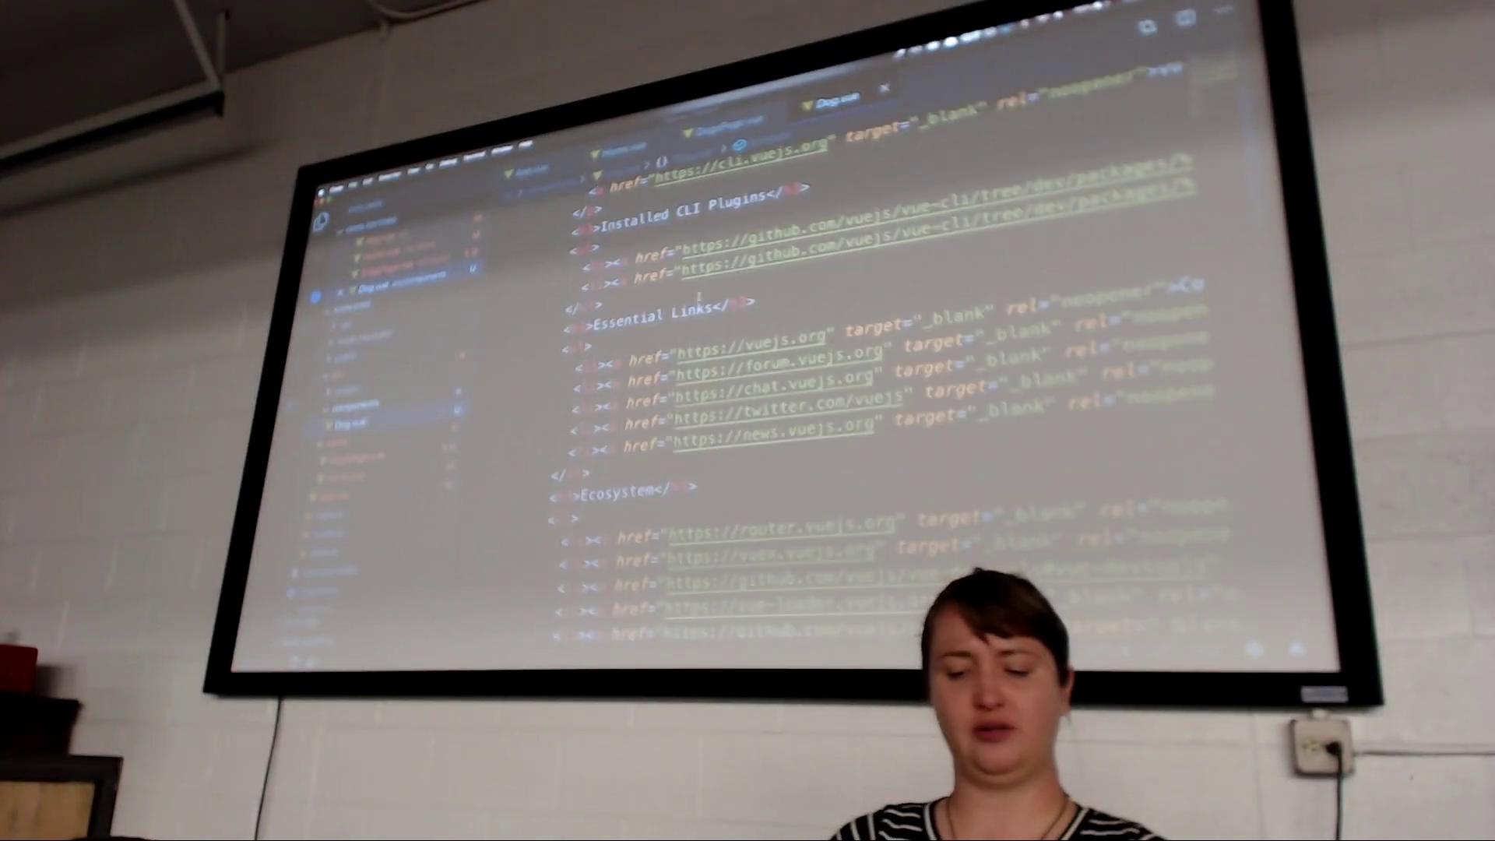
pyautogui.scroll(-3, 818, 350)
pyautogui.scroll(10, 818, 385)
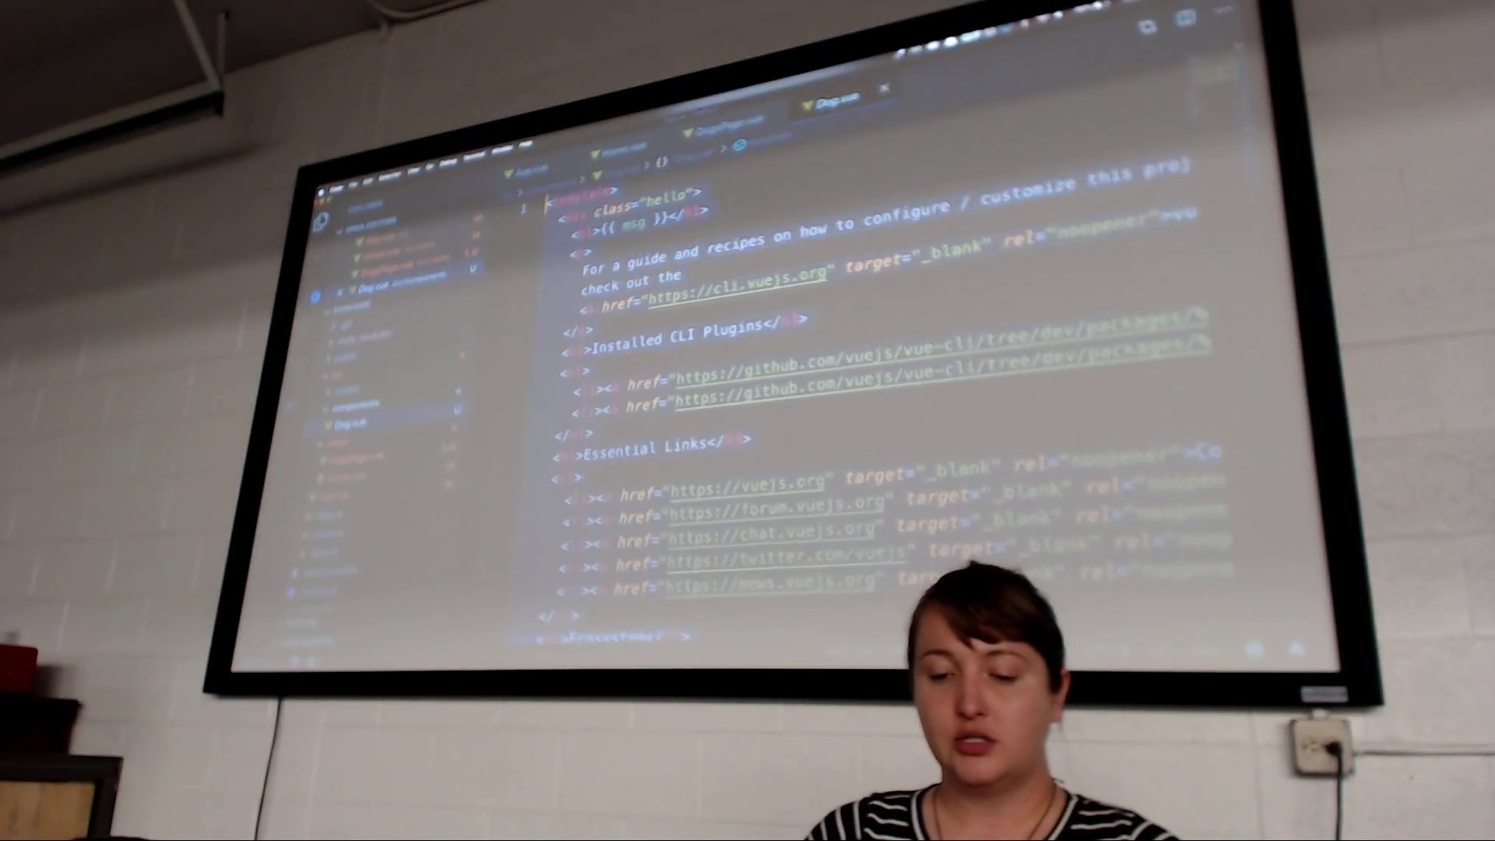
pyautogui.scroll(-5, 817, 385)
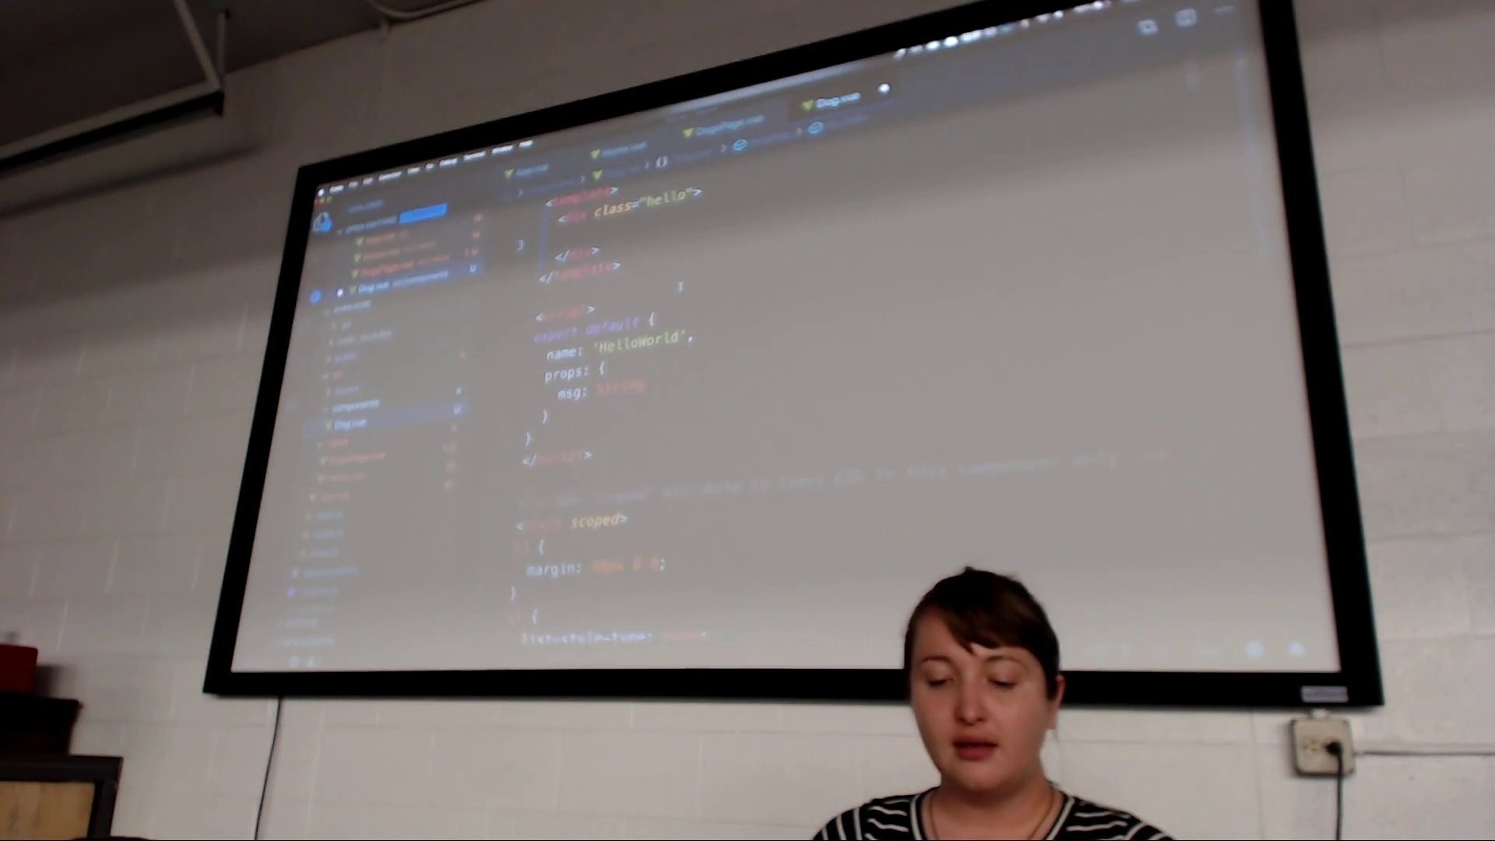
pyautogui.scroll(-5, 818, 386)
pyautogui.scroll(-3, 818, 387)
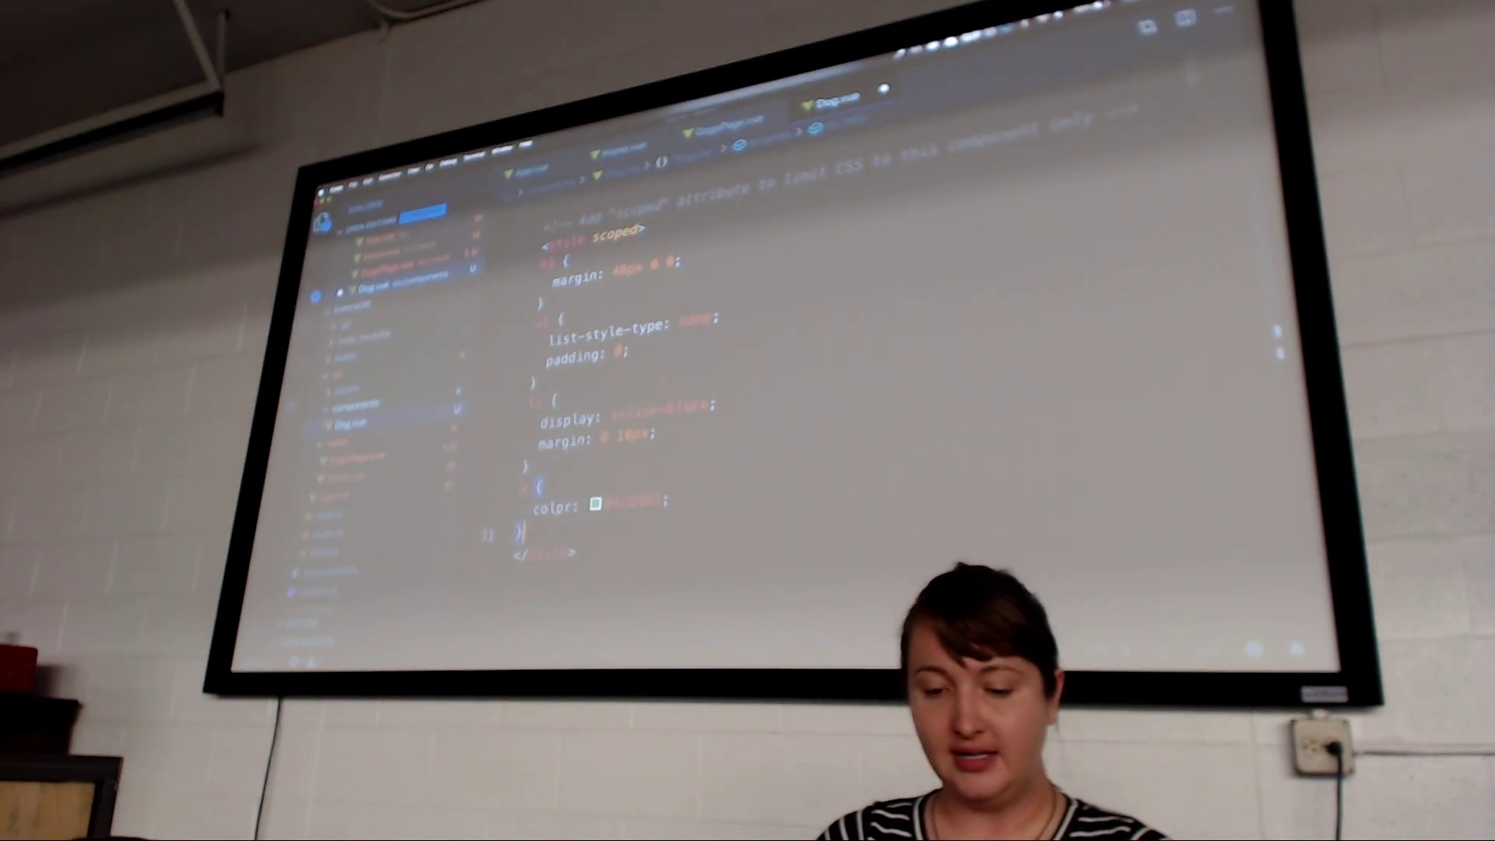
pyautogui.press('BackSpace')
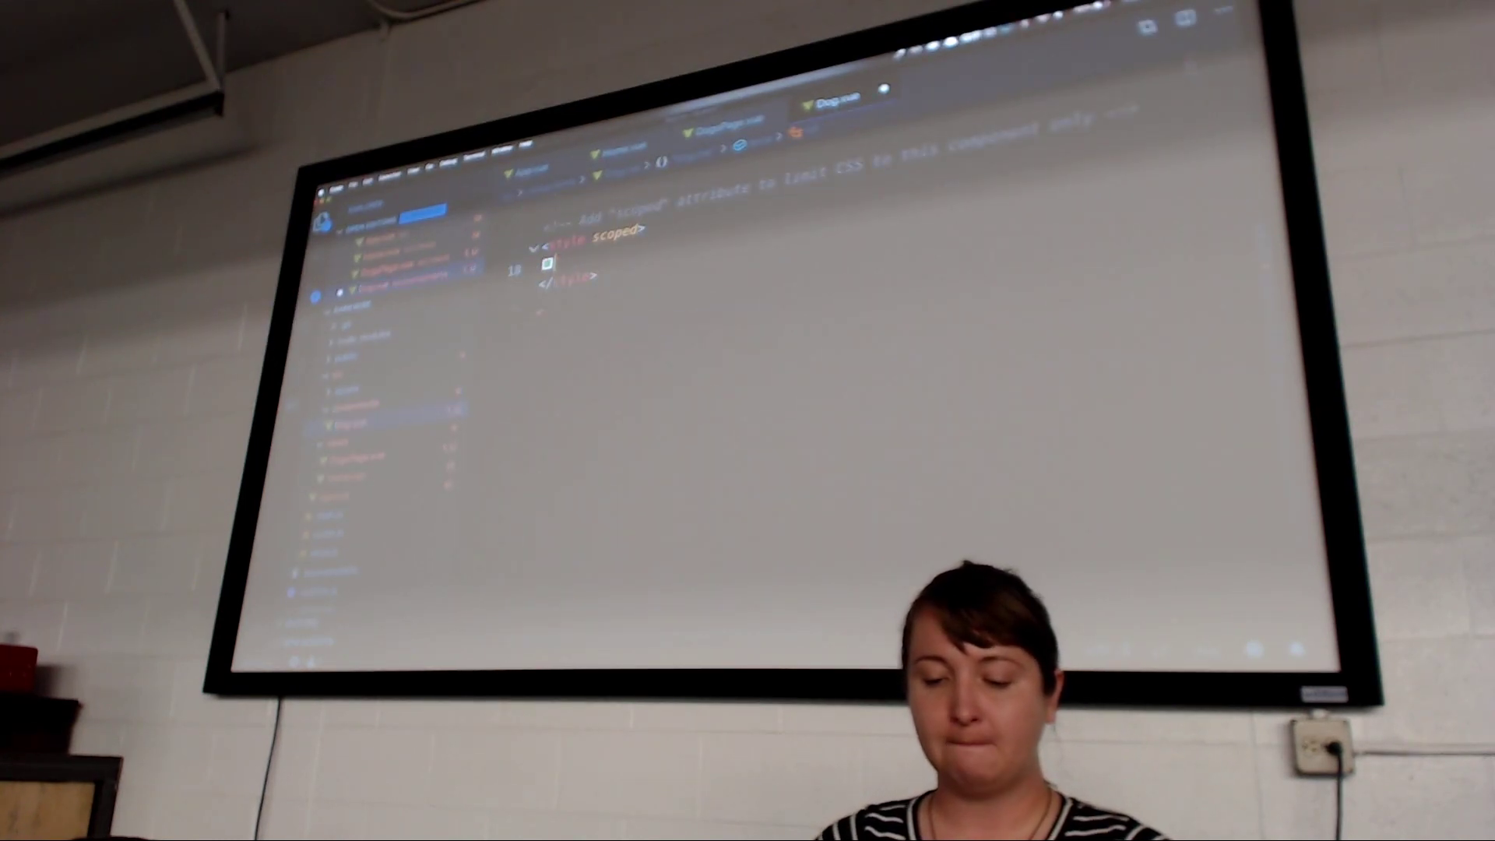
pyautogui.scroll(5, 818, 386)
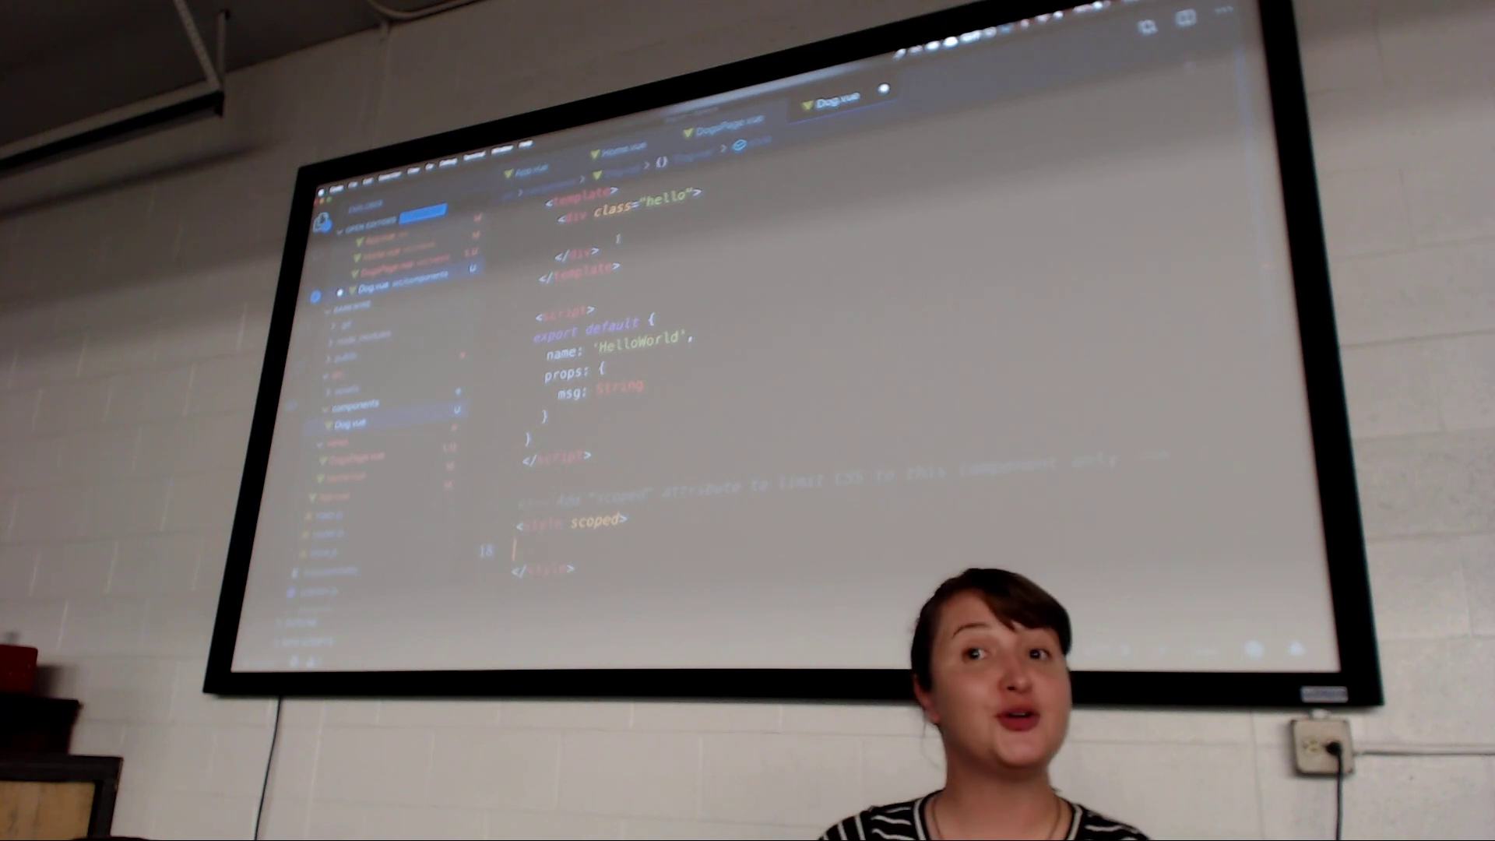
# Paste the dog-listing card markup into Dog.vue's template and reformat it
pyautogui.hotkey('ctrl', 'Tab')
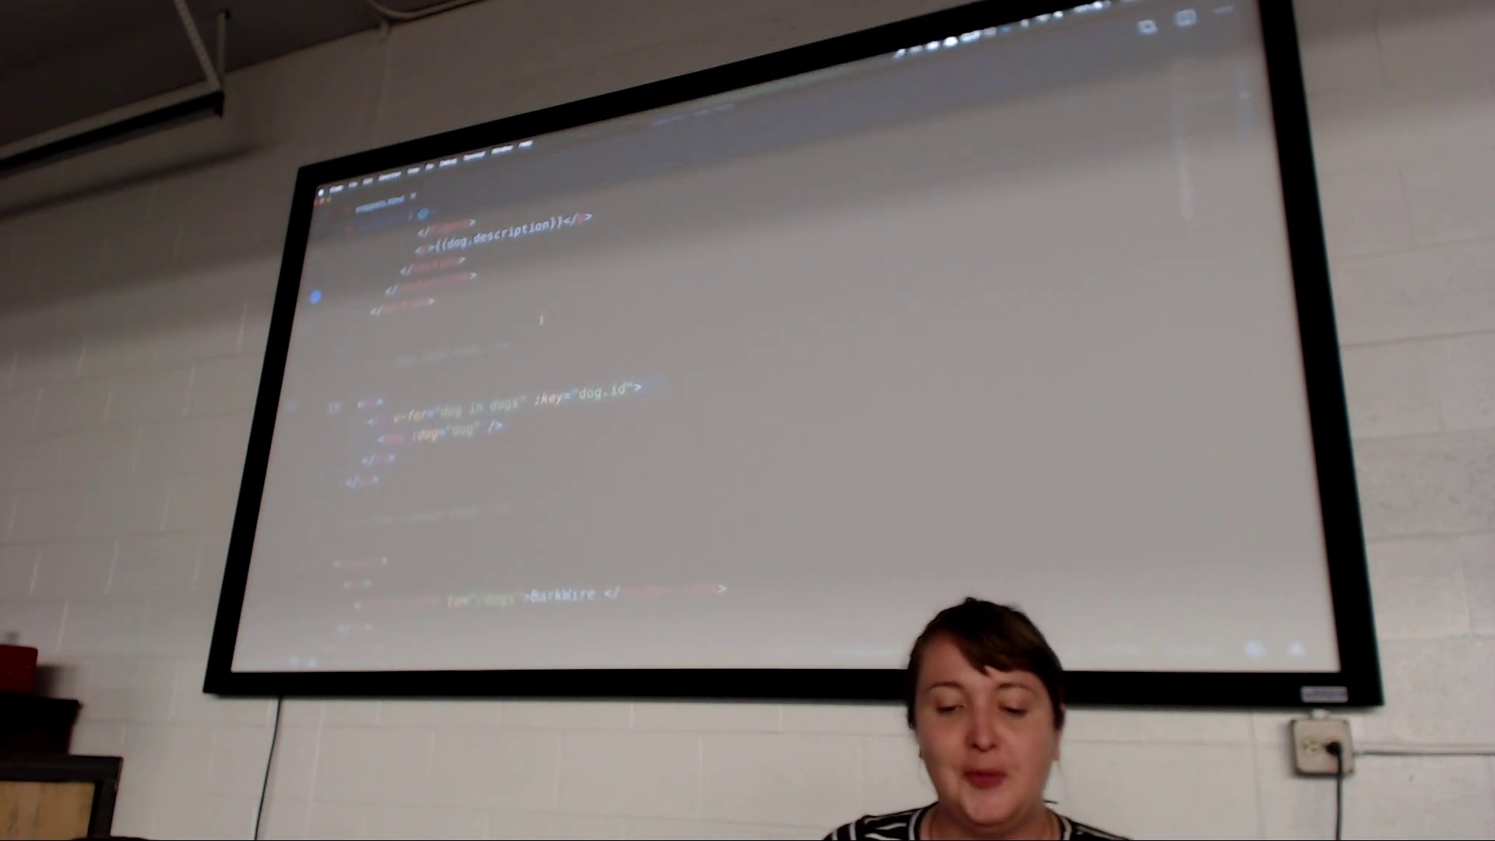
pyautogui.scroll(3, 748, 386)
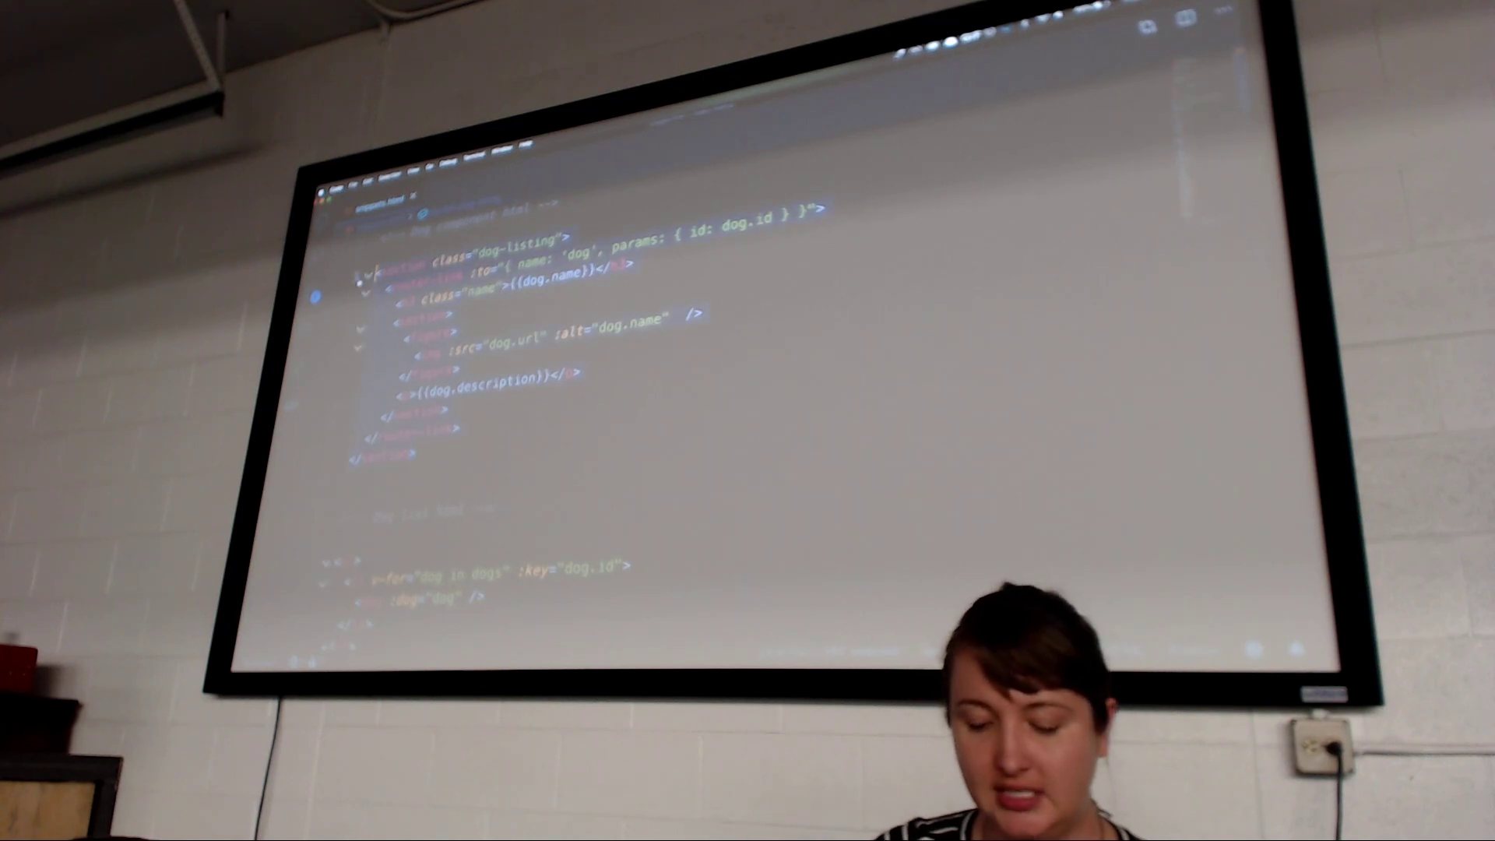
pyautogui.hotkey('alt', 'Tab')
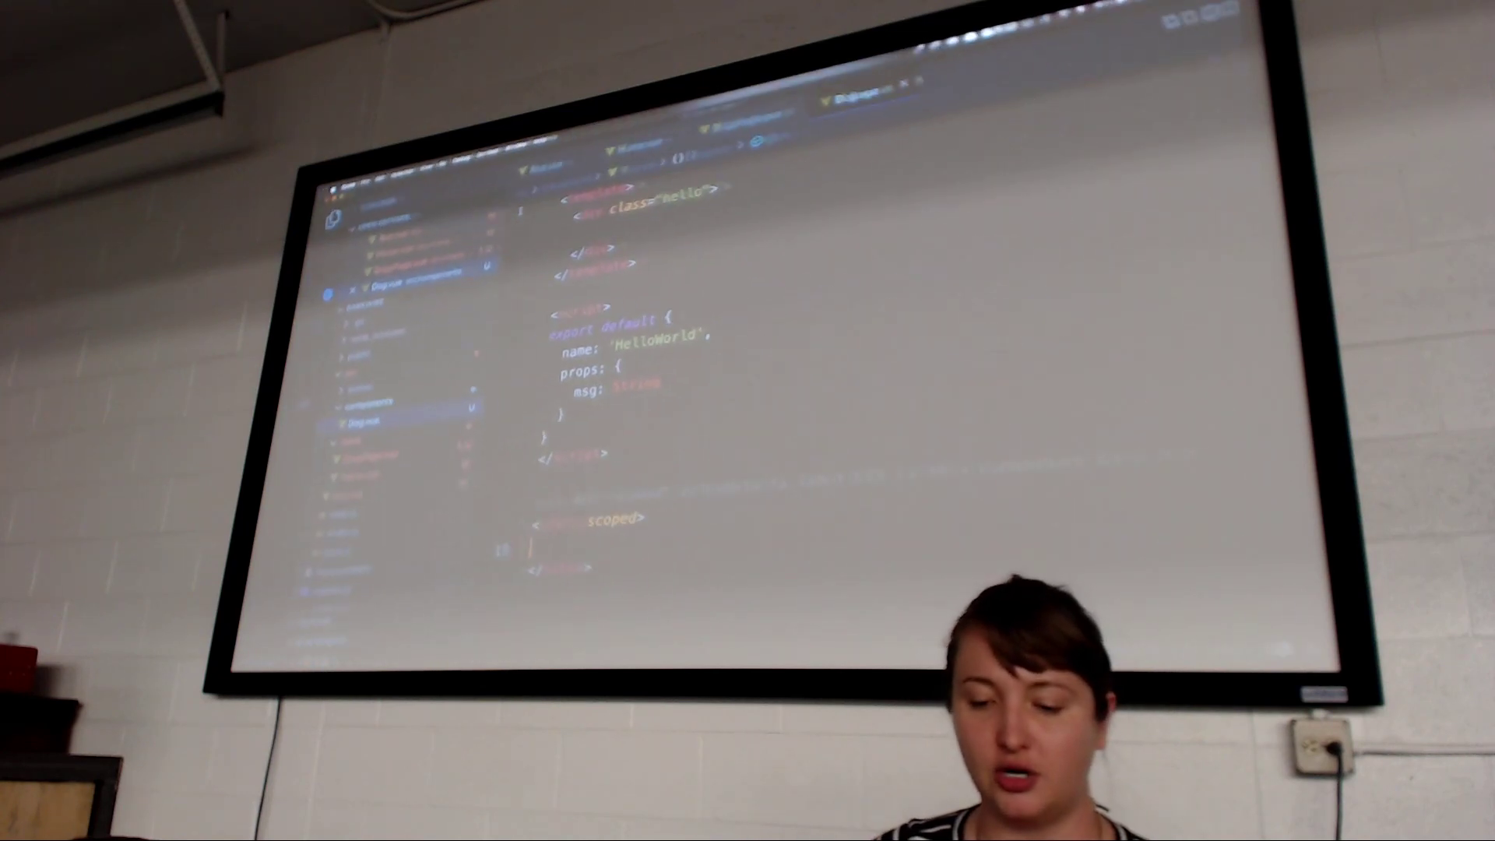
pyautogui.hotkey('ctrl', 'v')
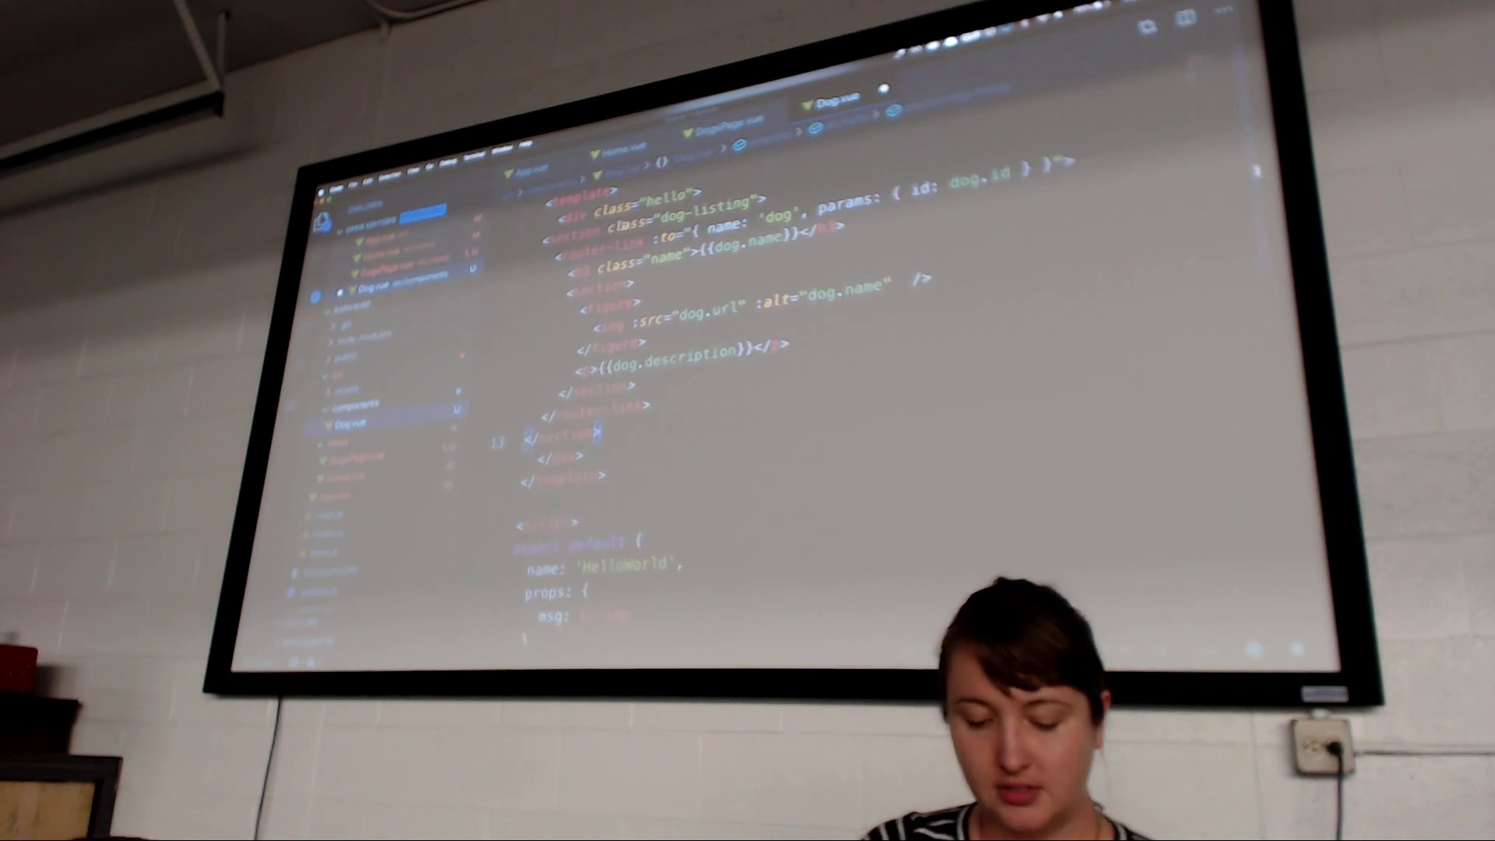
pyautogui.hotkey('shift', 'alt', 'f')
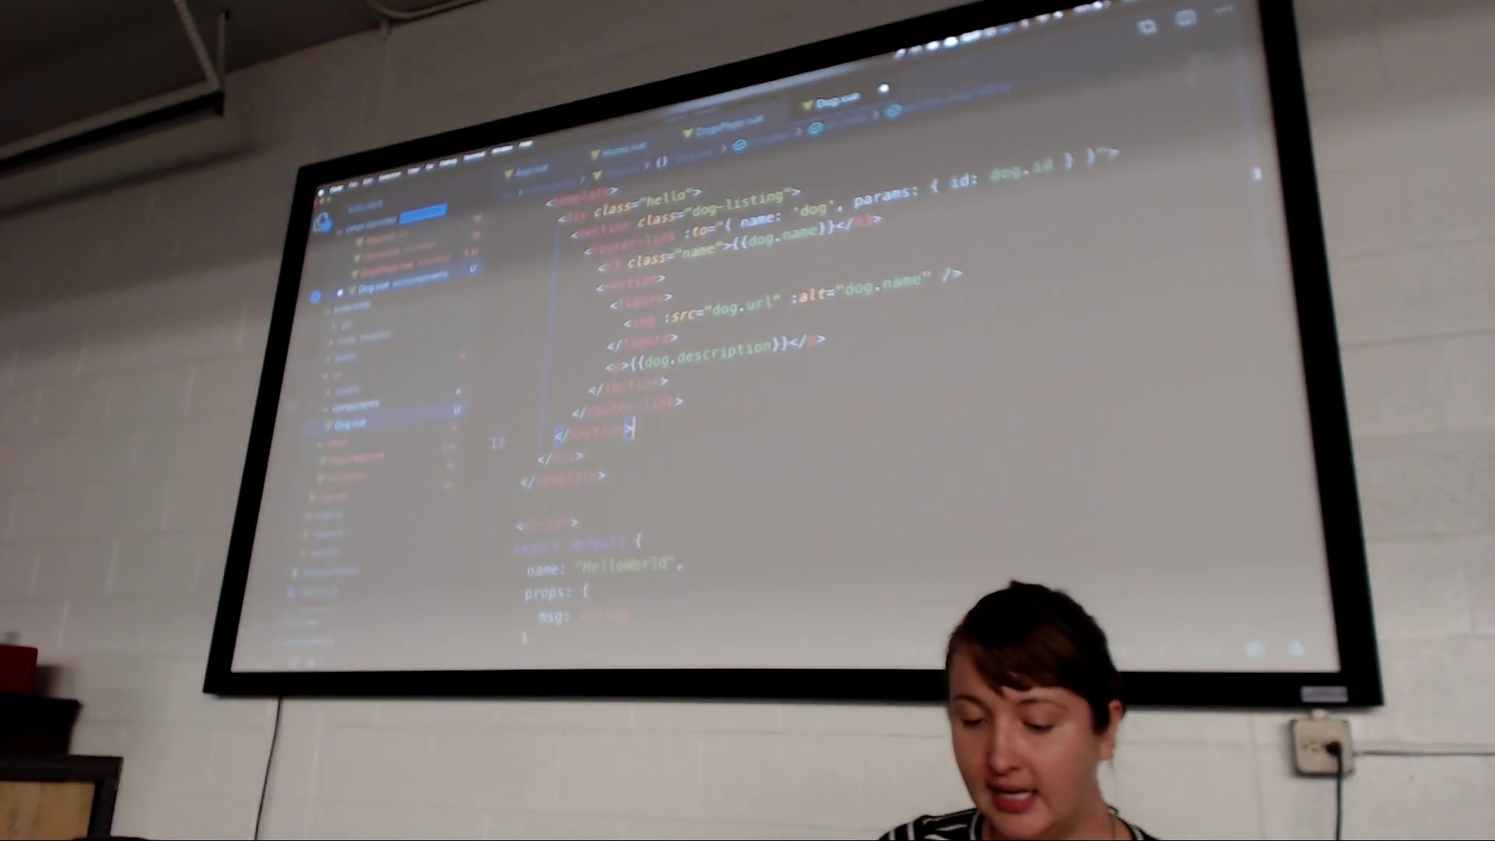
pyautogui.scroll(-2, 759, 351)
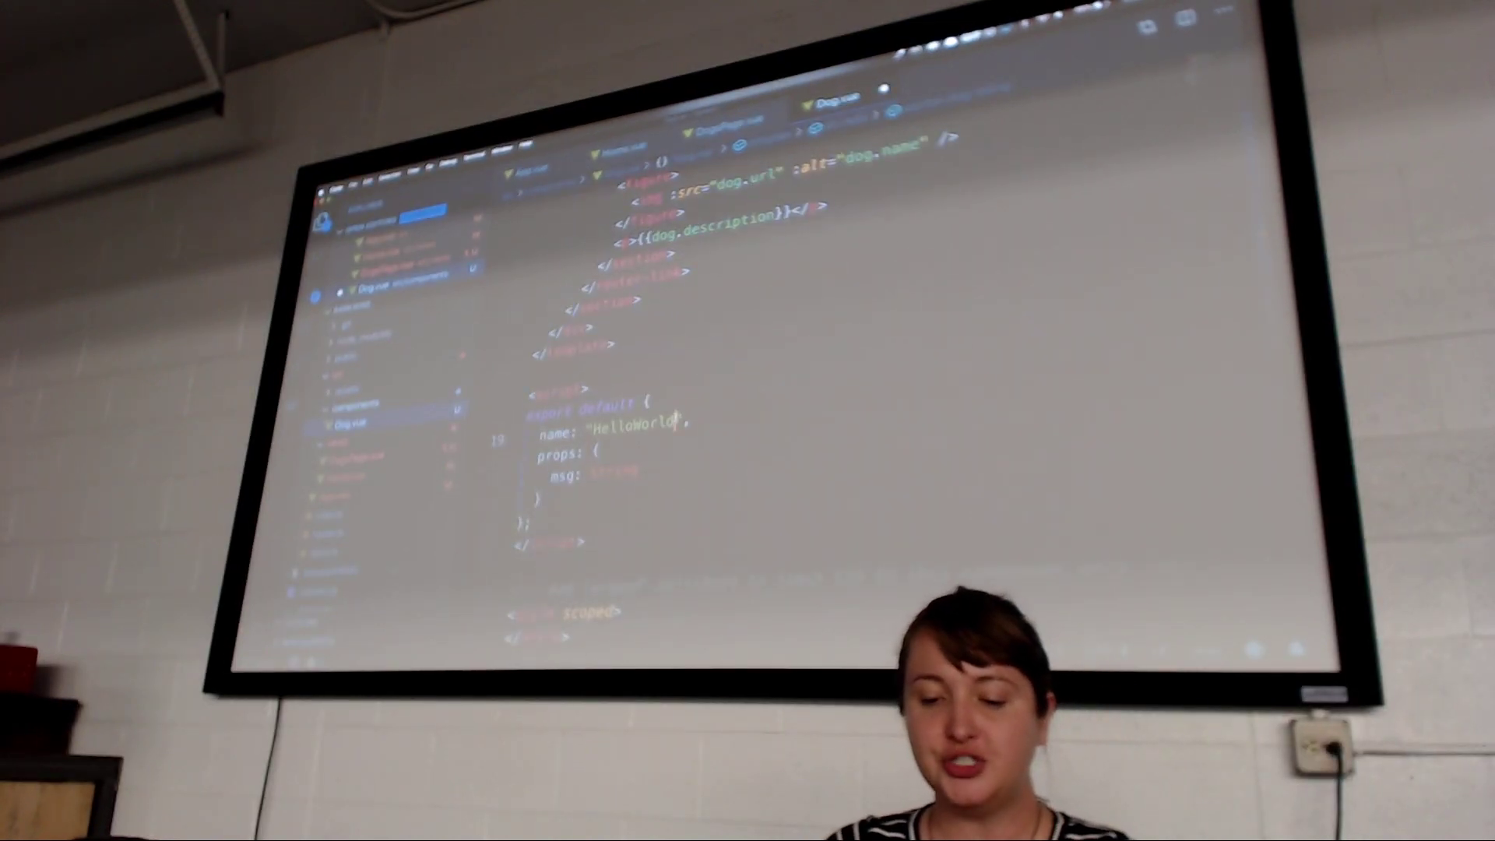
# Rename the component from 'HelloWorld' to 'Dog' and replace the msg prop with props: ['dog']
pyautogui.click(596, 428)
pyautogui.write('Dog')
pyautogui.press('Tab')
pyautogui.write(']')
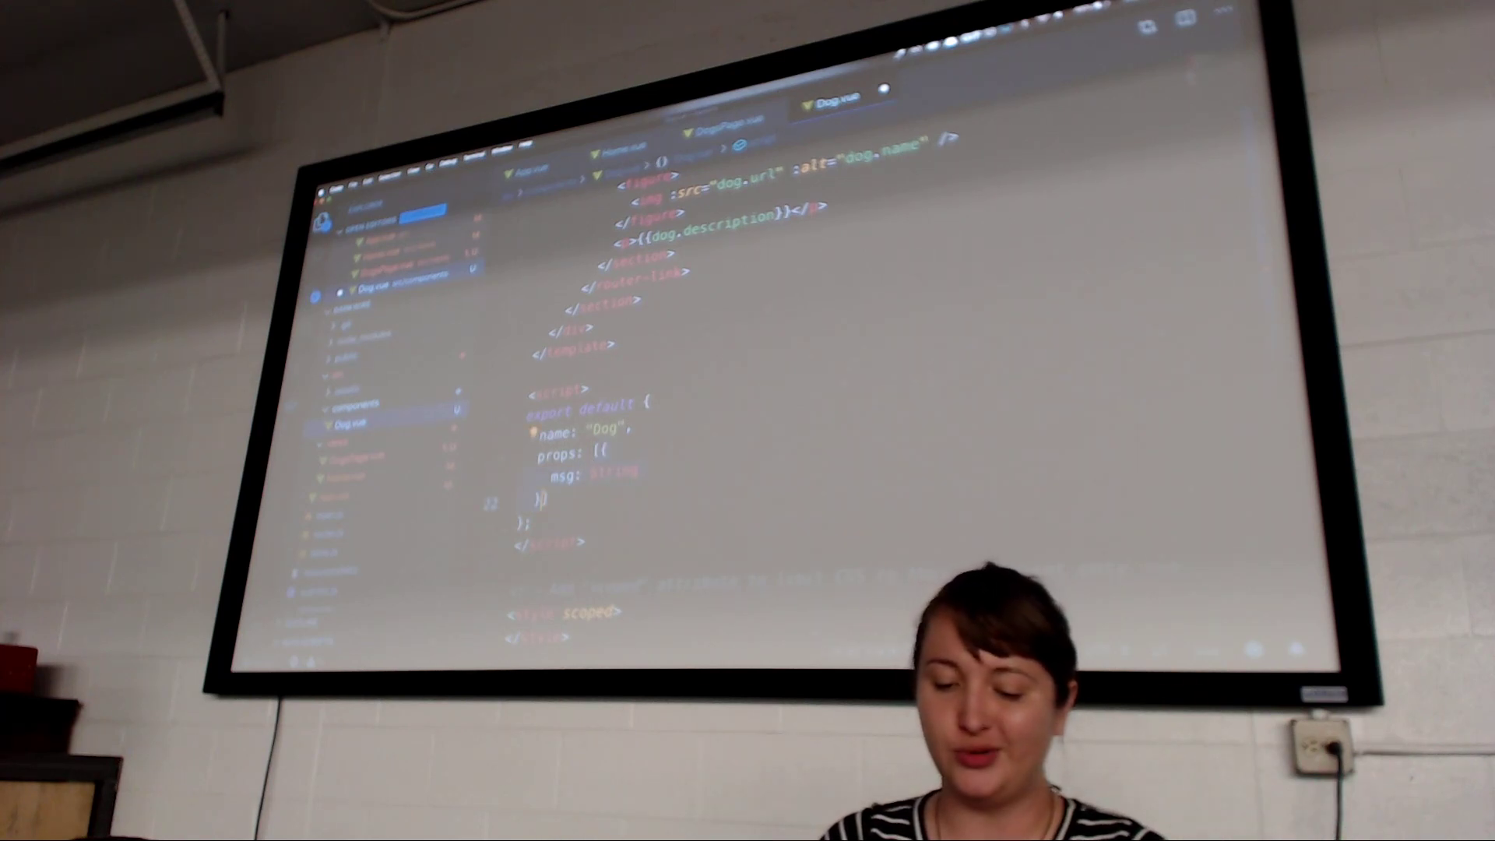
pyautogui.hotkey('ctrl', 'z')
pyautogui.write("'dog")
pyautogui.press('Down')
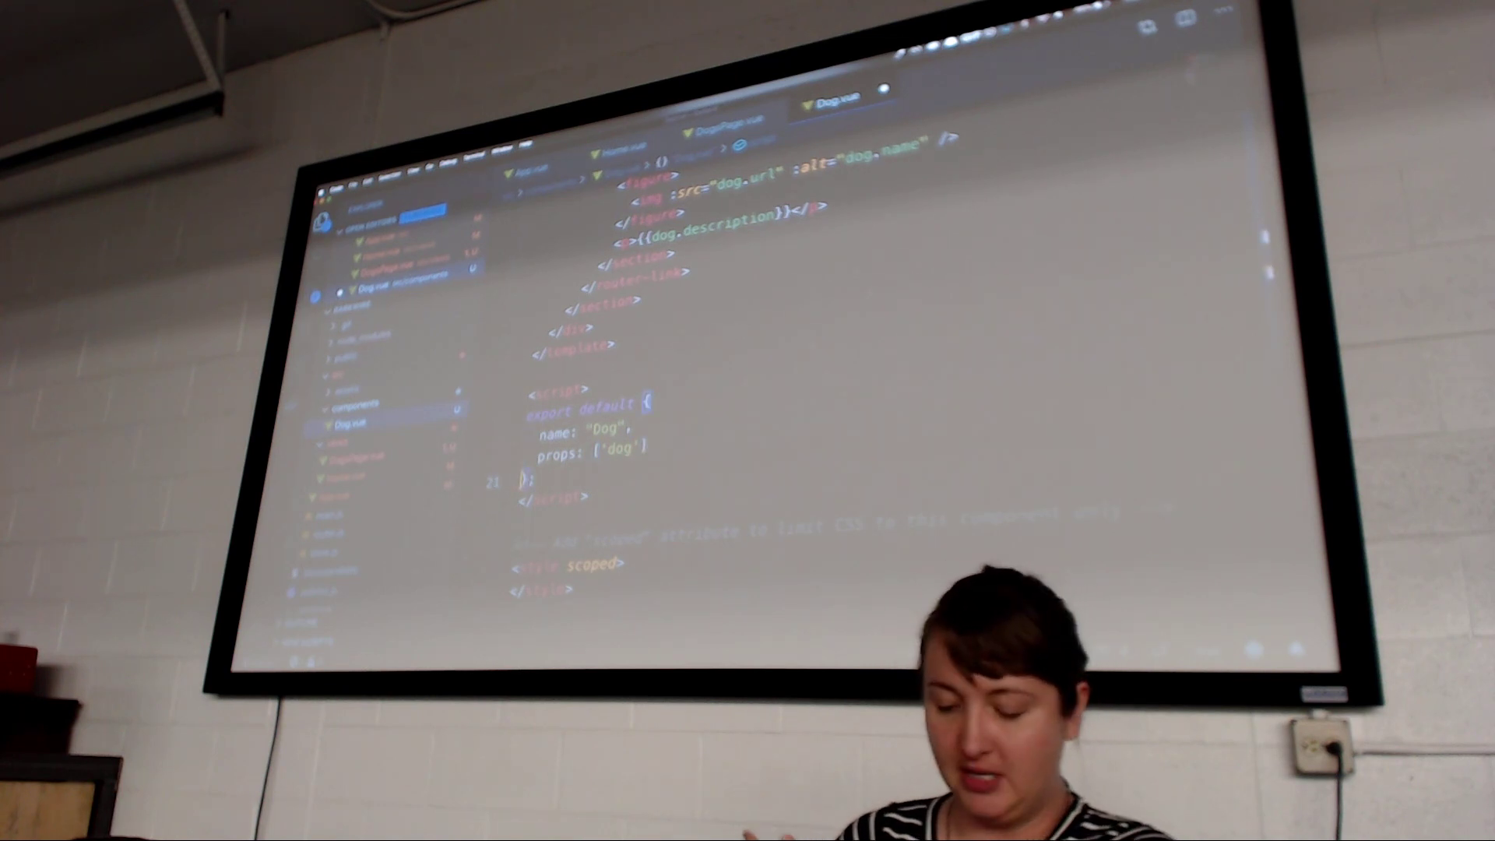
pyautogui.scroll(3, 759, 409)
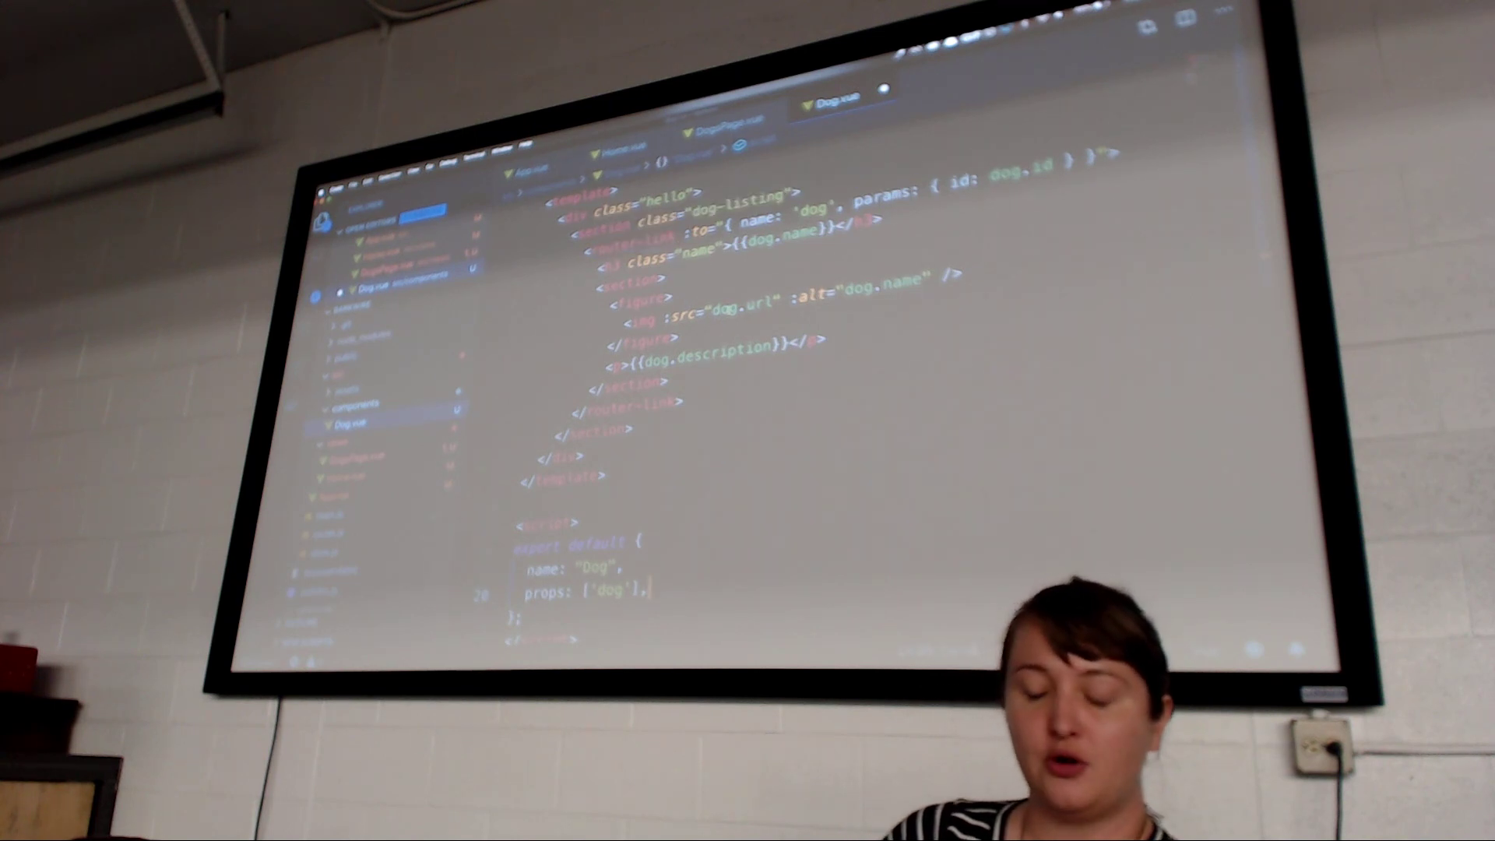
pyautogui.click(768, 238)
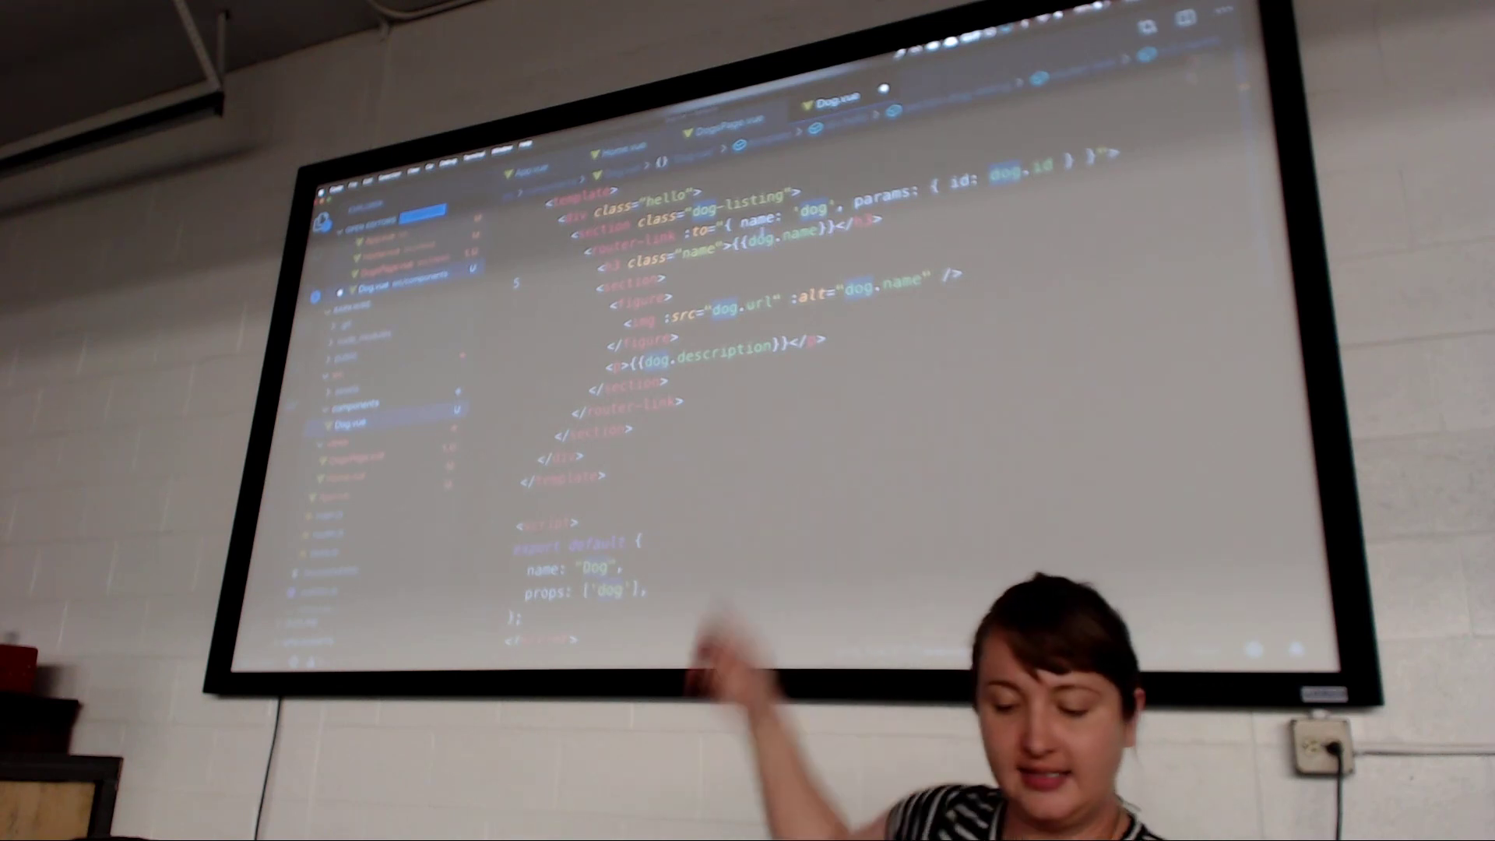
pyautogui.scroll(-3, 809, 362)
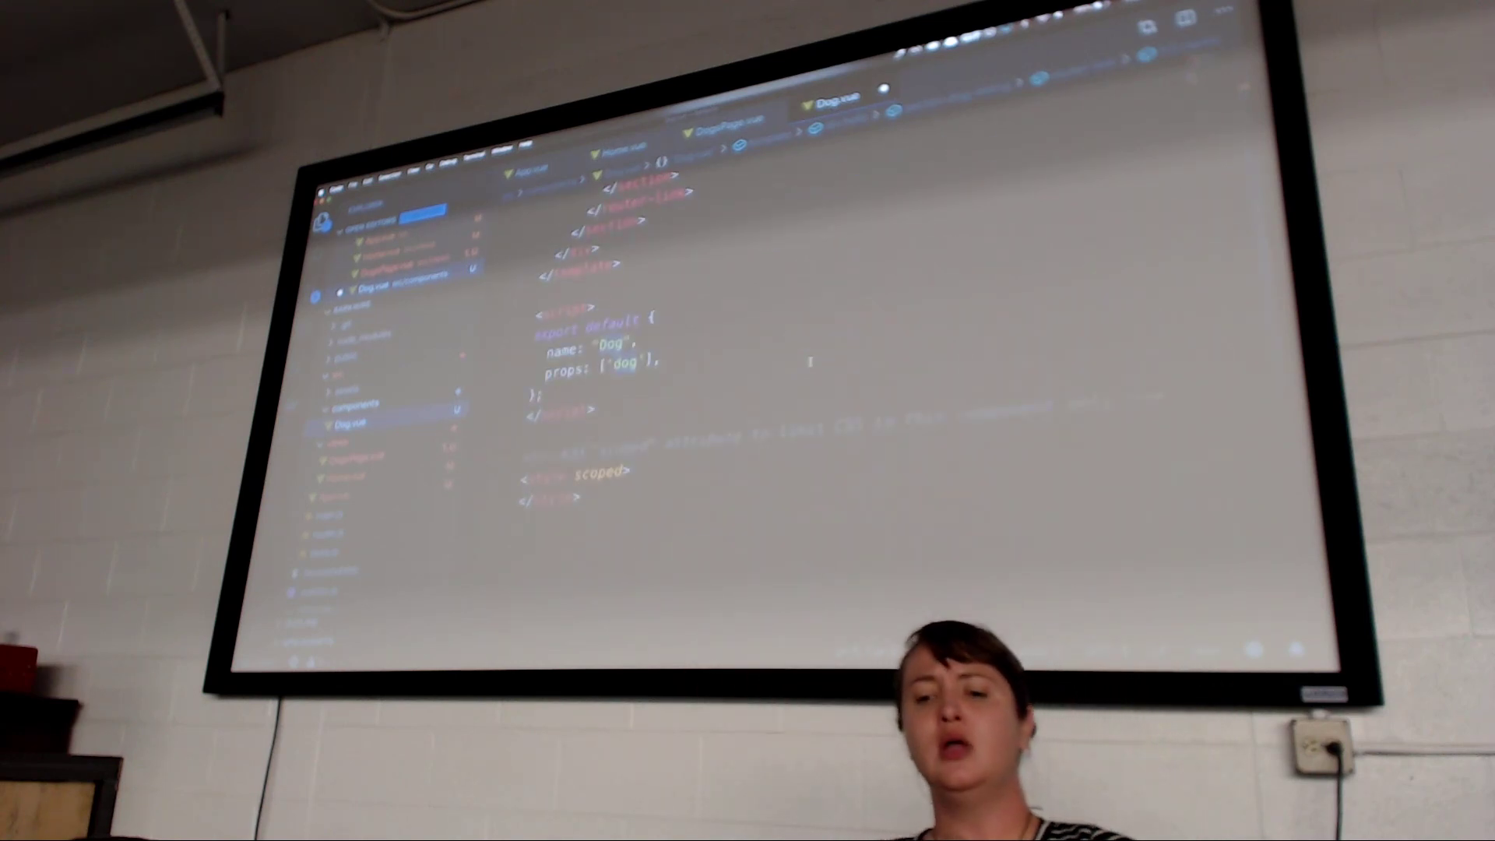
pyautogui.scroll(4, 809, 362)
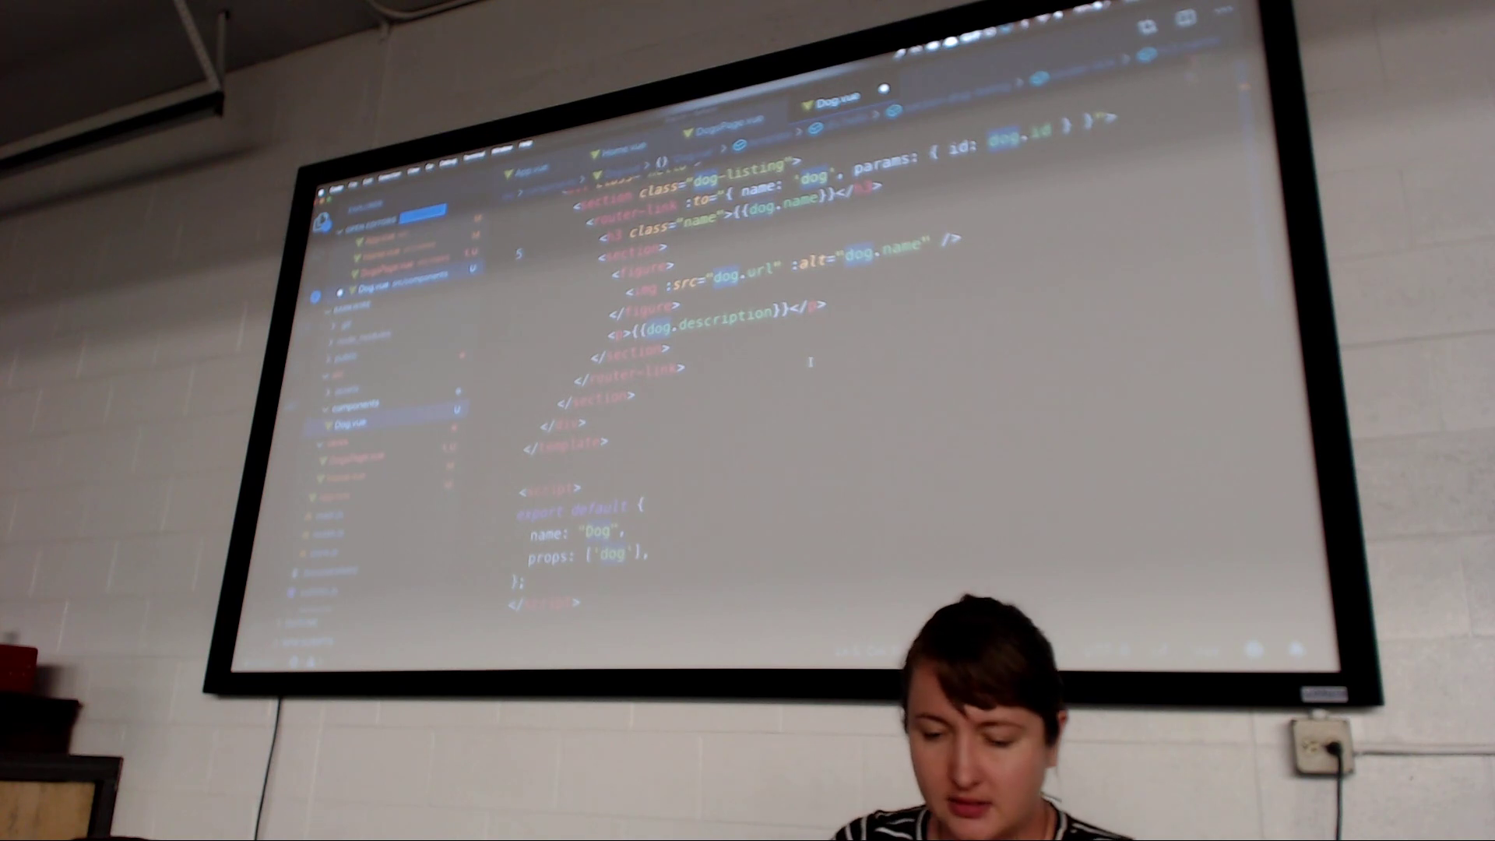
# Add components: { Dog } below the 'DogsPage' name in DogsPage.vue
pyautogui.click(726, 130)
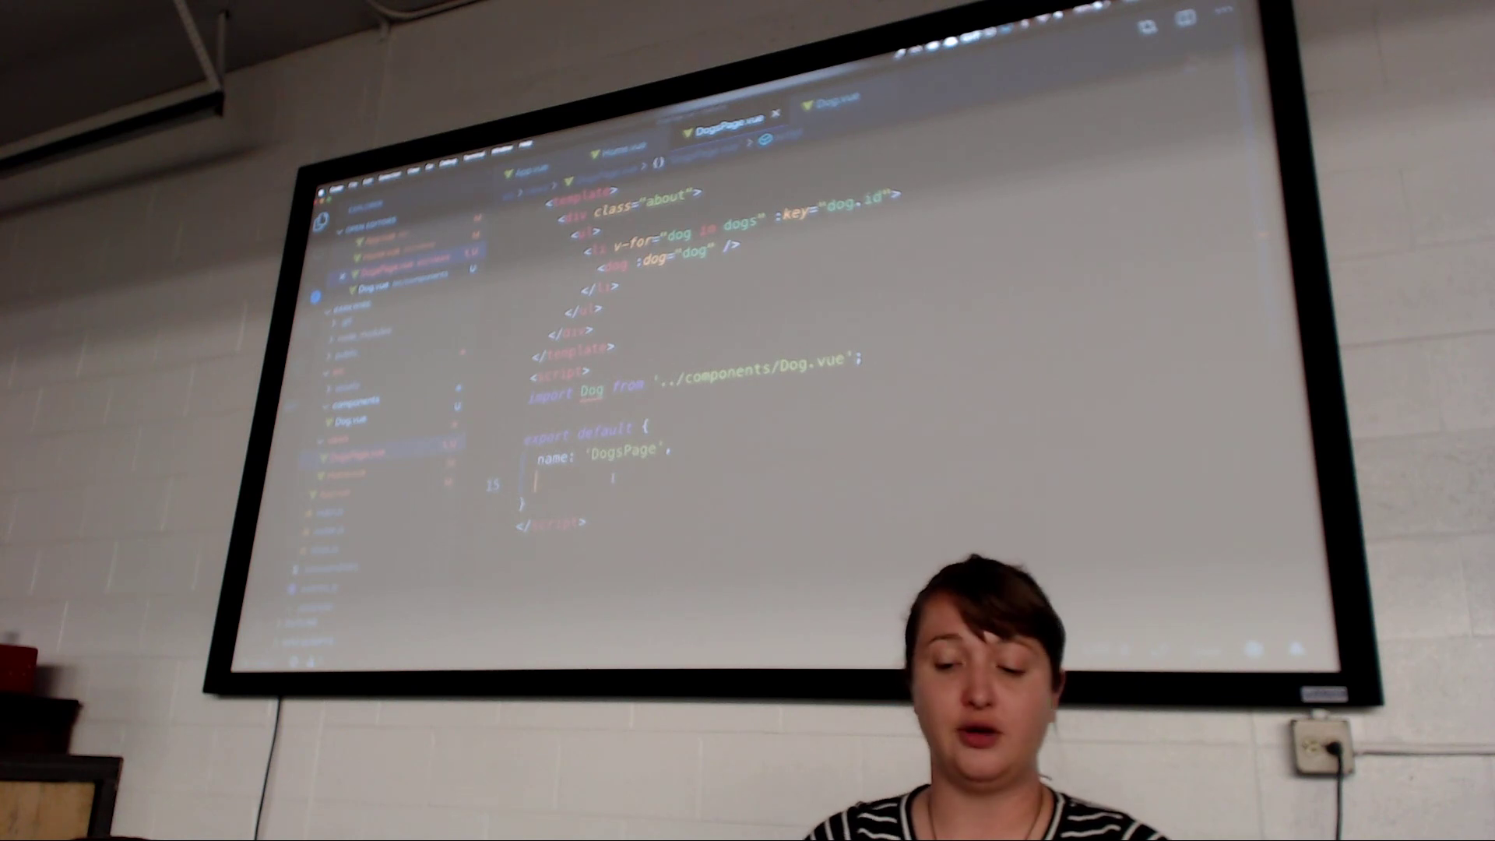
pyautogui.click(613, 264)
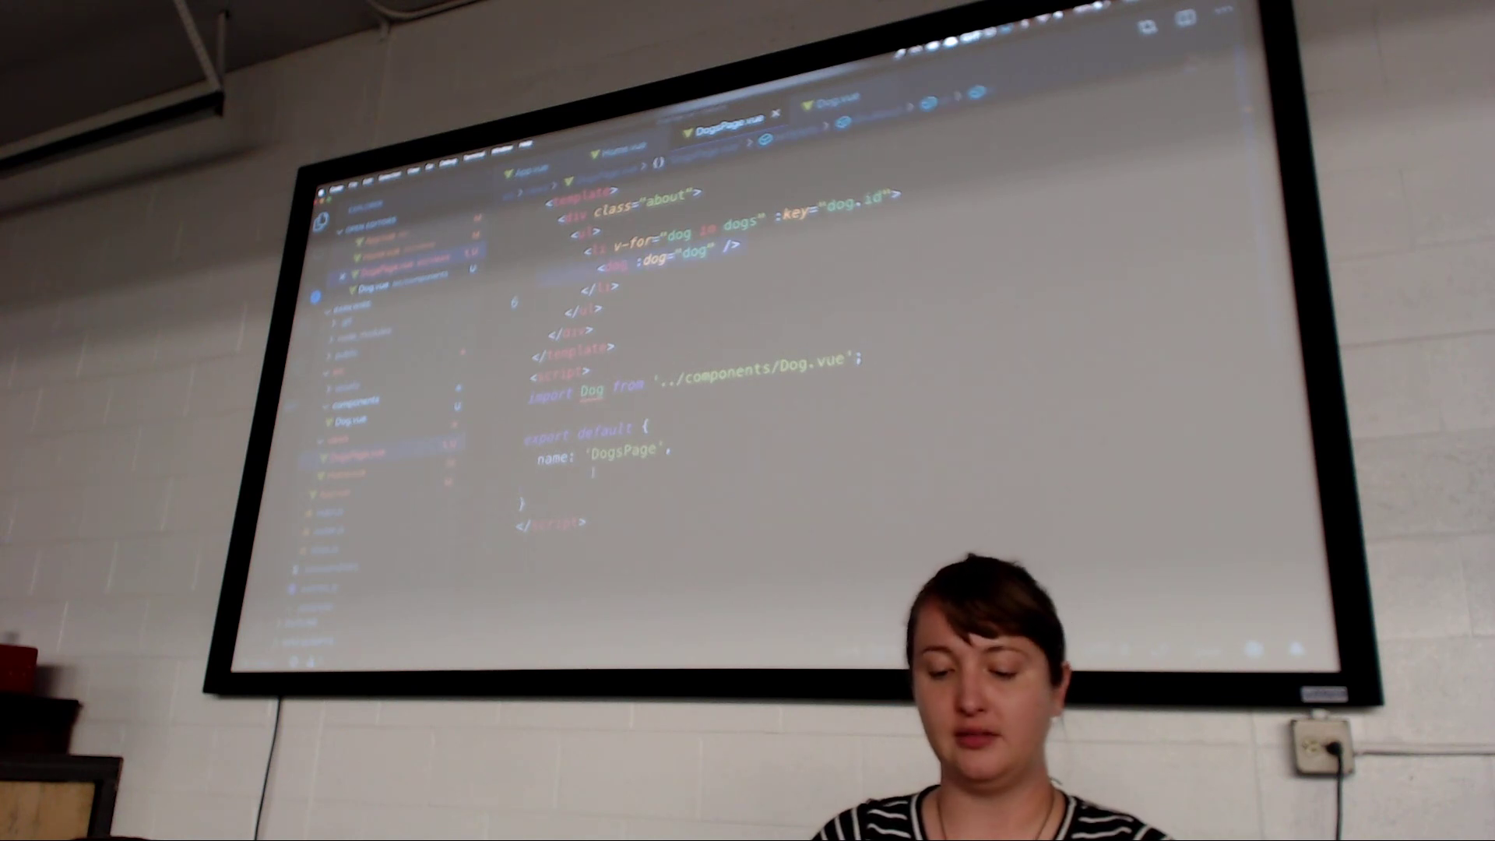
pyautogui.write('component')
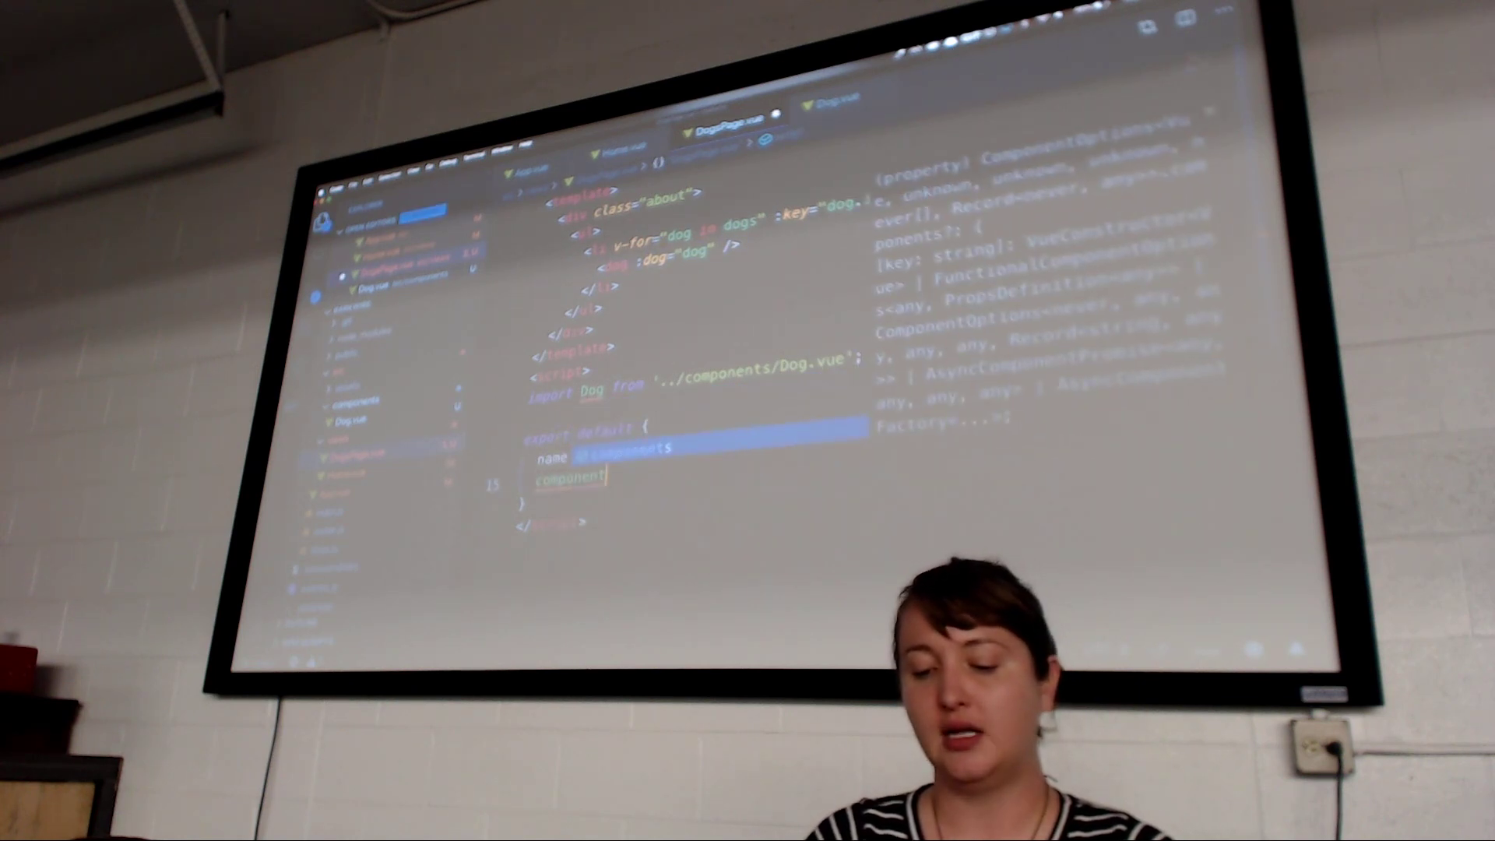
pyautogui.write('s: {')
pyautogui.press('Return')
pyautogui.write('Dog,')
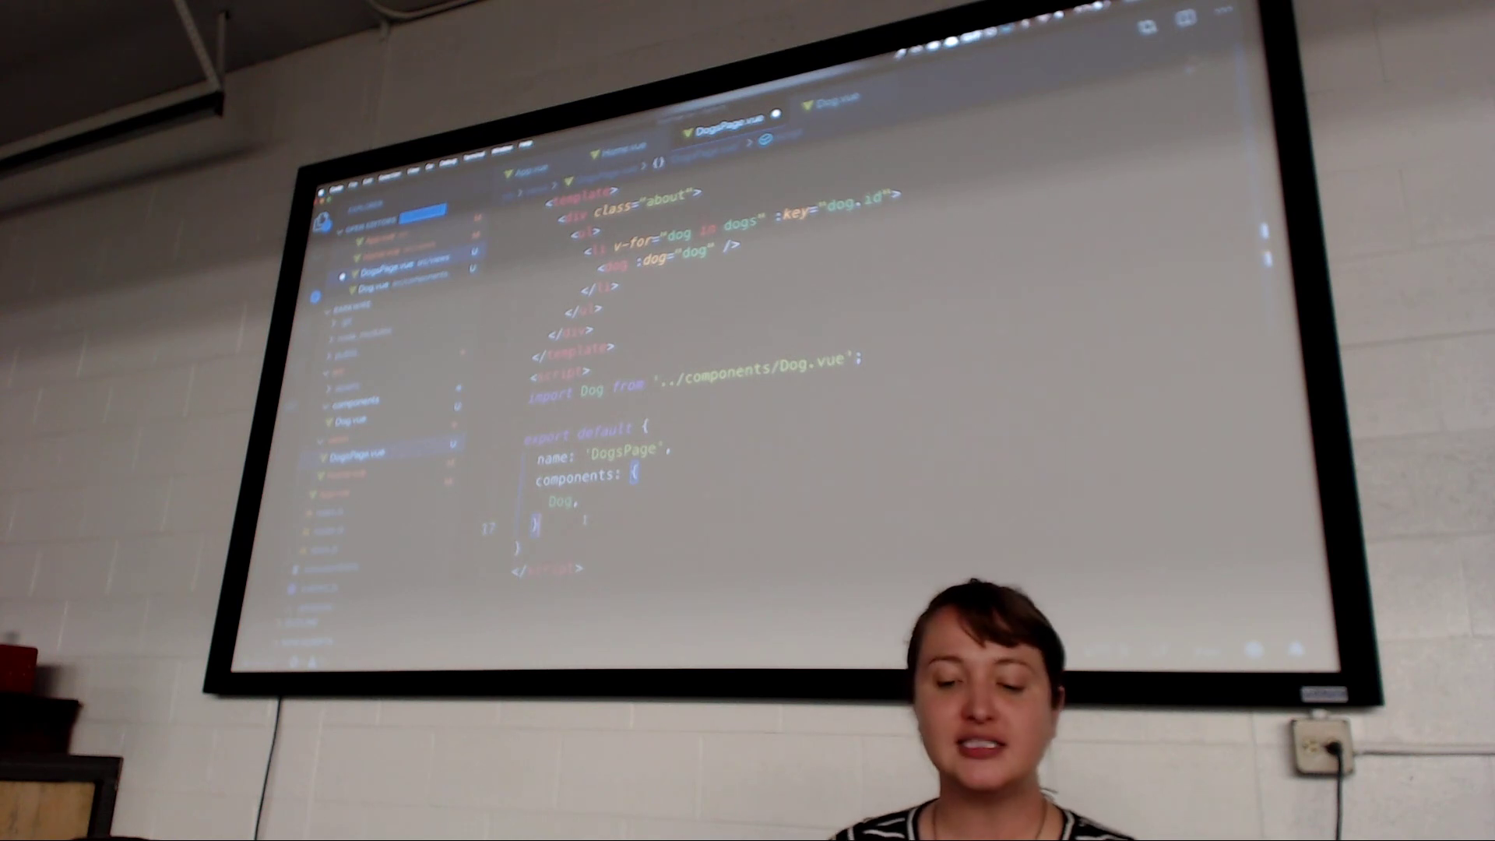
# Add import { mapState, mapActions } from 'vuex' and start a computed entry after components
pyautogui.press('Up')
pyautogui.press('Up')
pyautogui.press('Up')
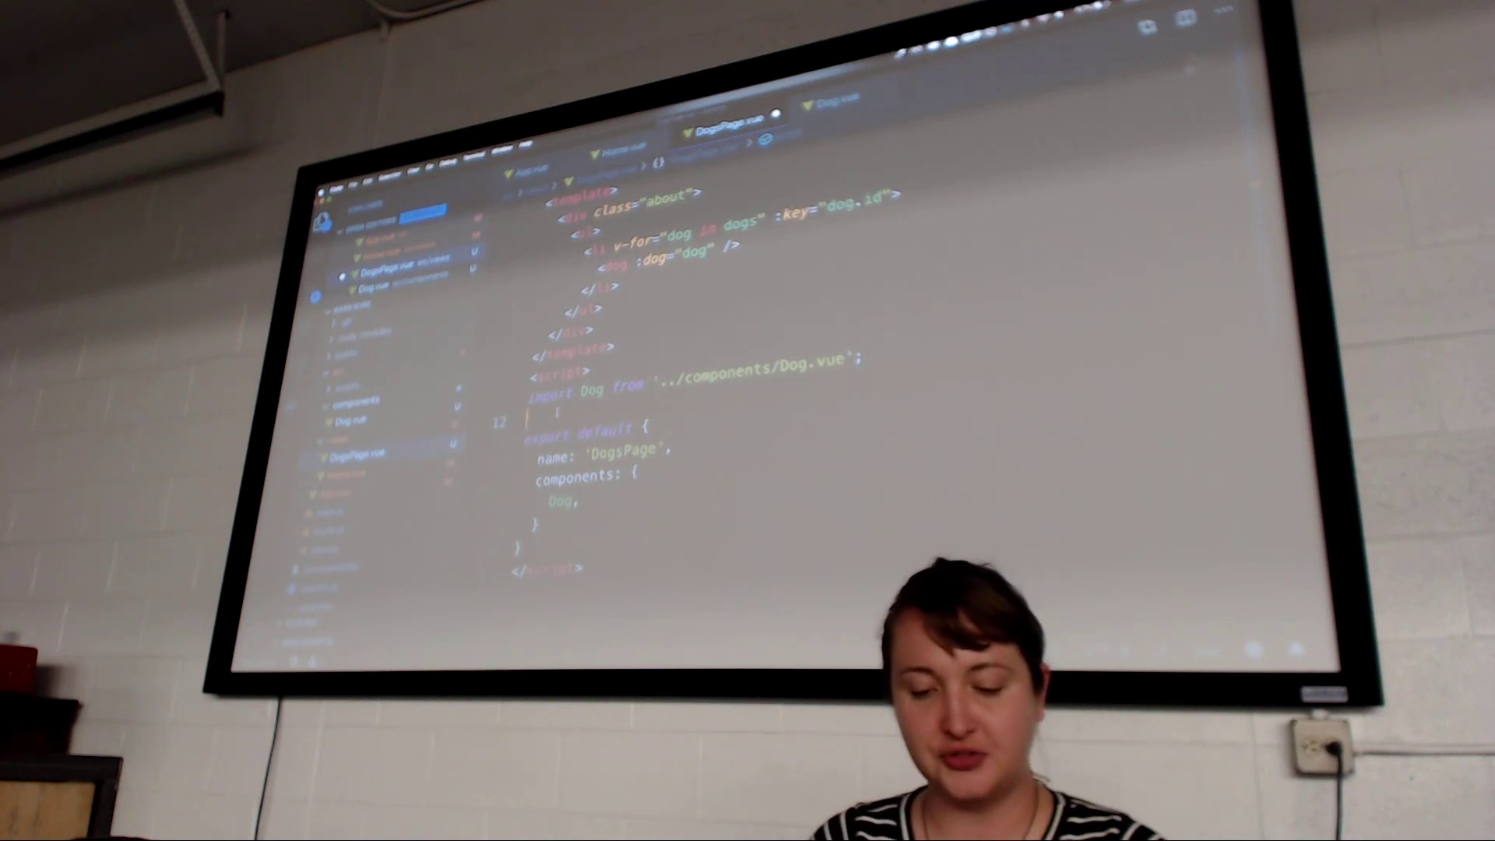
pyautogui.write('import { mapSt')
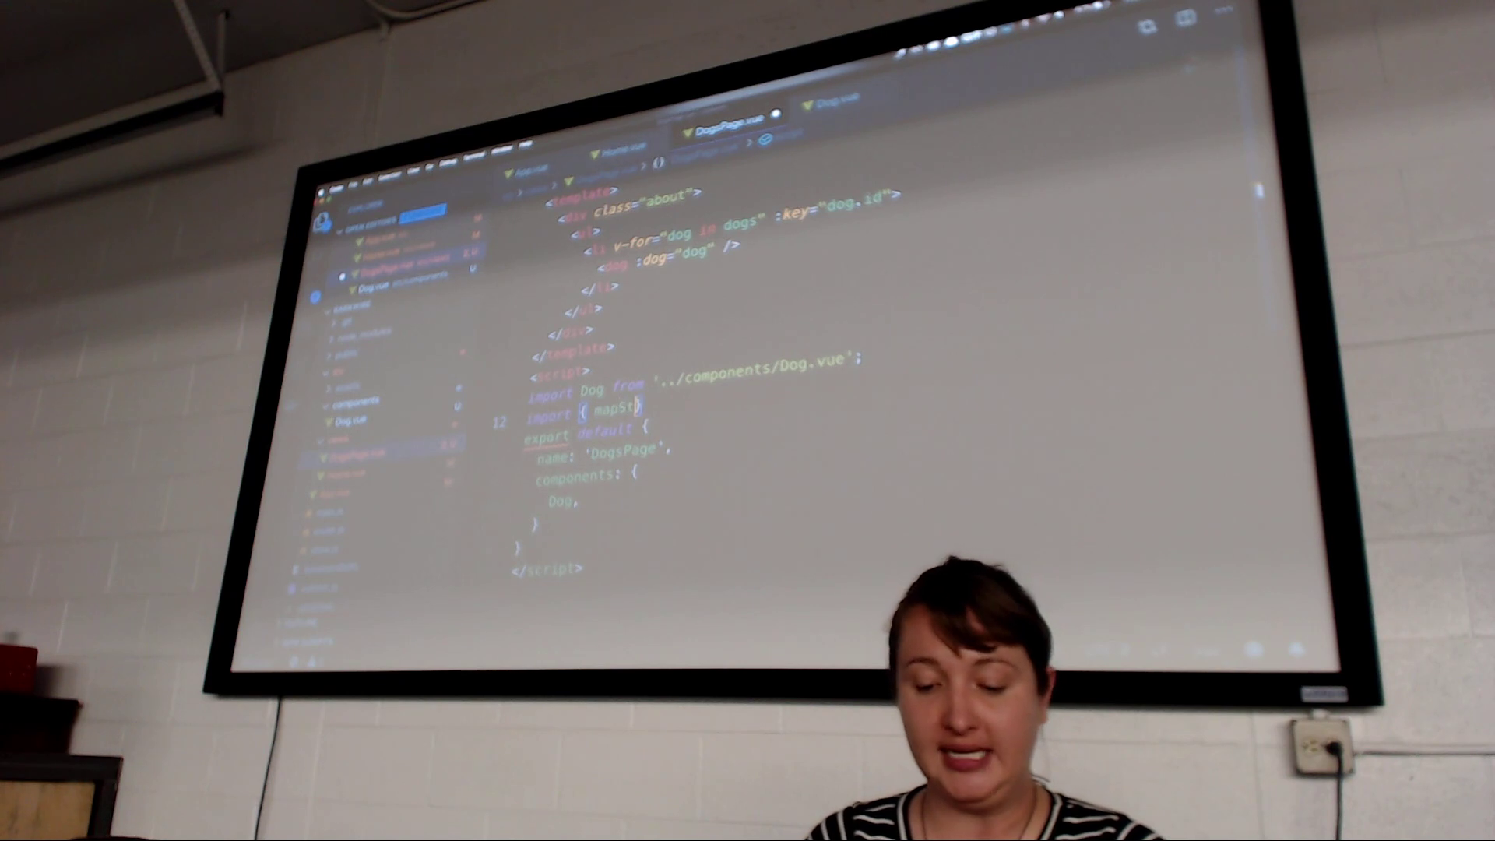
pyautogui.write('ate')
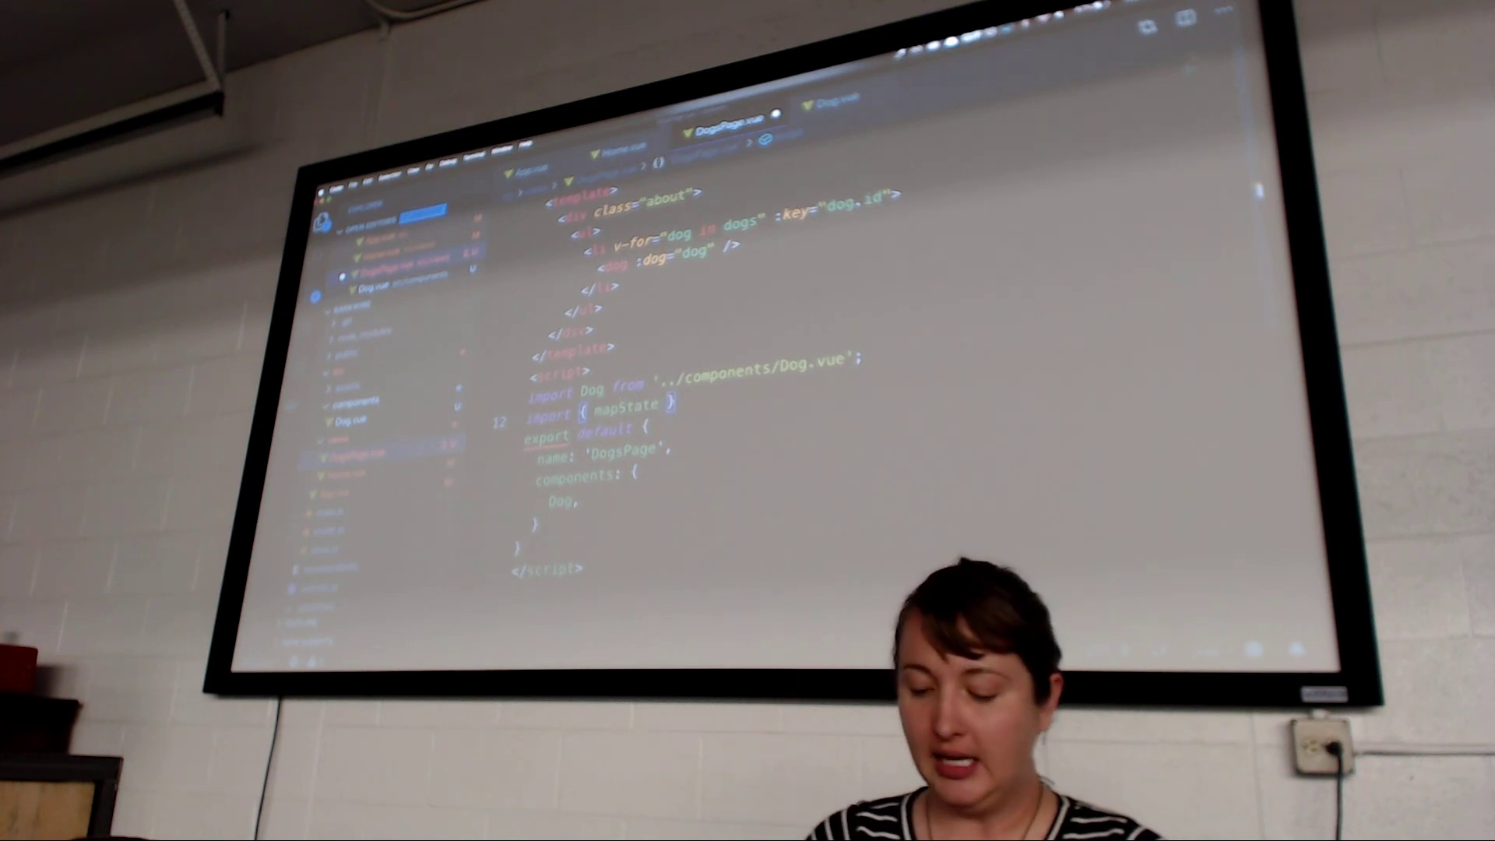
pyautogui.write(' , ')
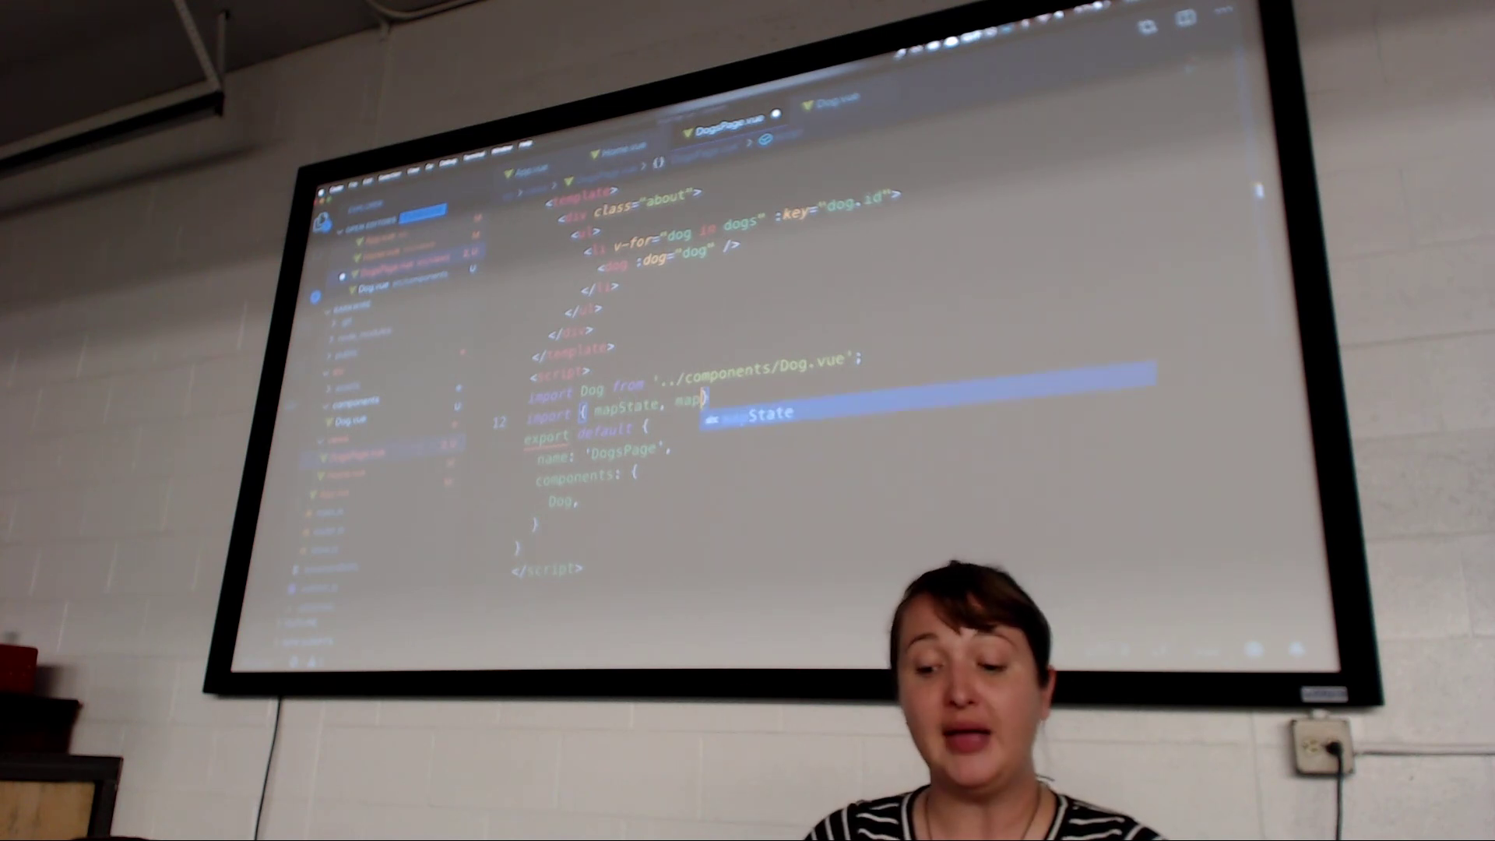
pyautogui.write('mapActions')
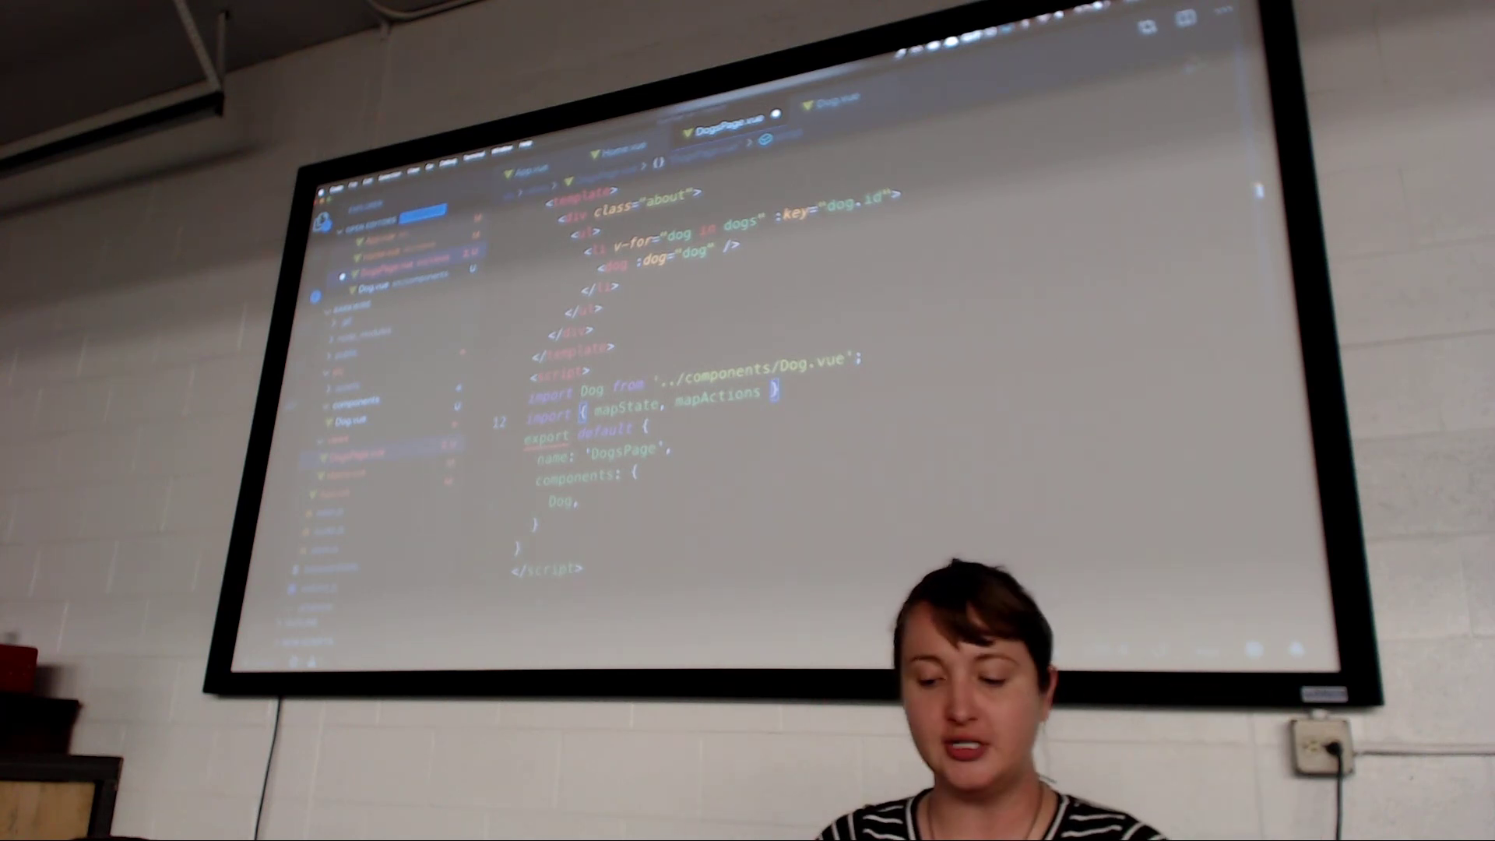
pyautogui.write("from 'vu")
pyautogui.write("ex';")
pyautogui.press('Return')
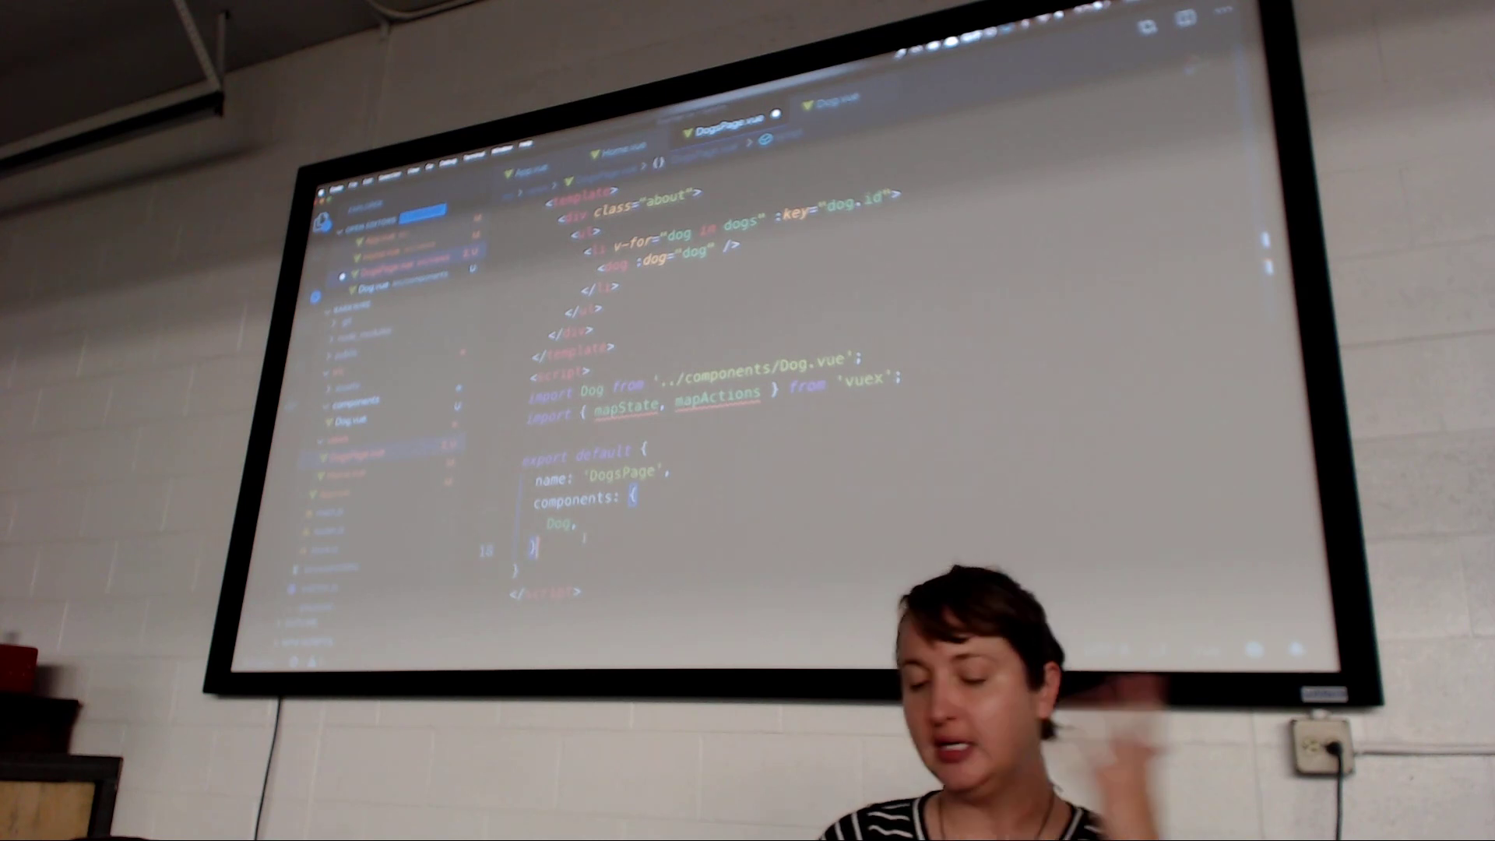
pyautogui.press('Down')
pyautogui.write(',')
pyautogui.press('Return')
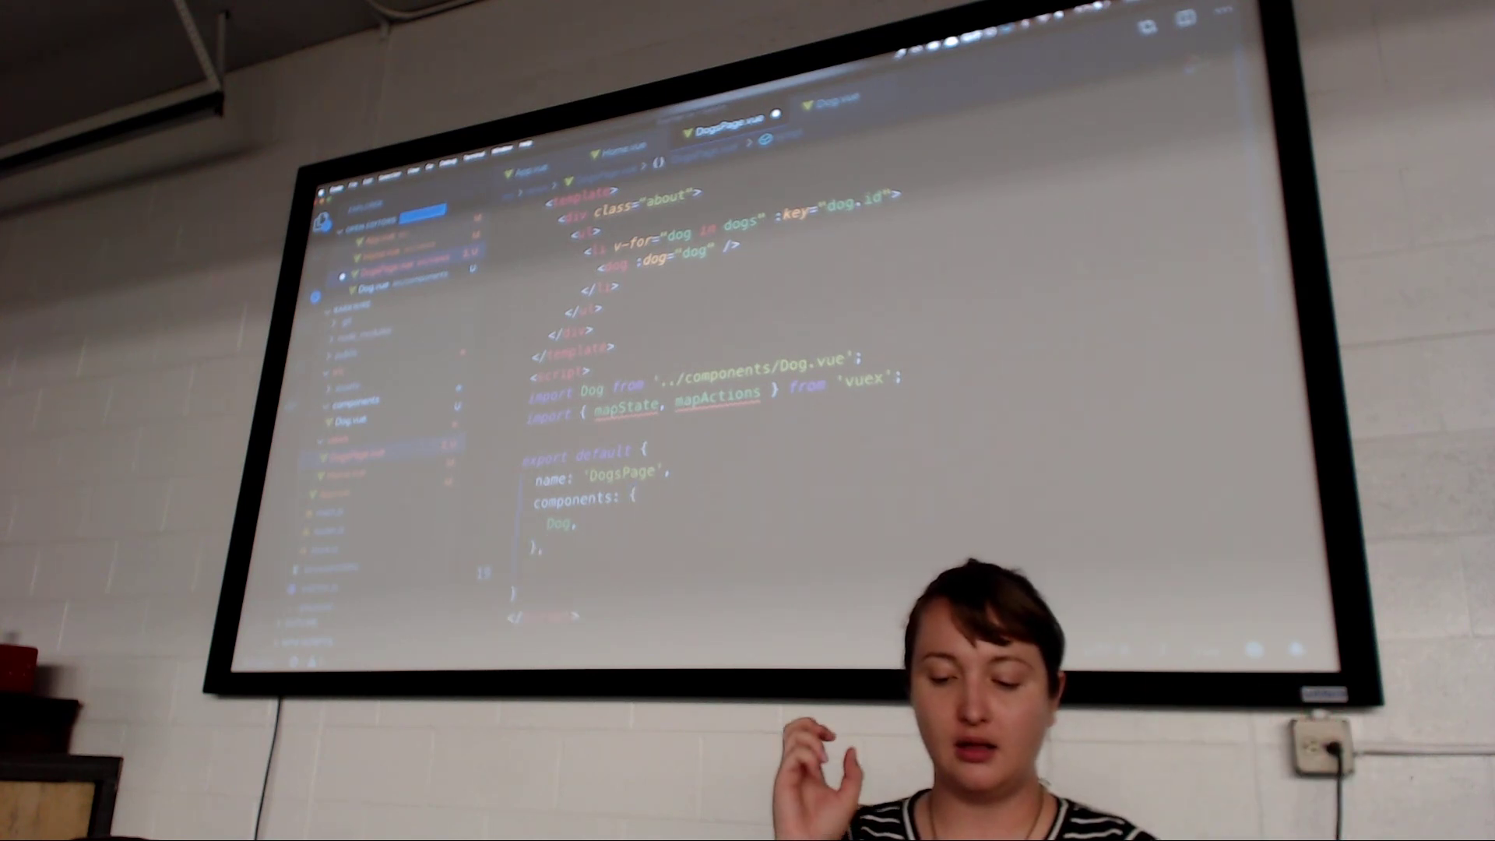
pyautogui.write('computed')
# Add computed and methods blocks to DogsPage, mapping the getDogs action with mapActions
pyautogui.press('Tab')
pyautogui.write(':')
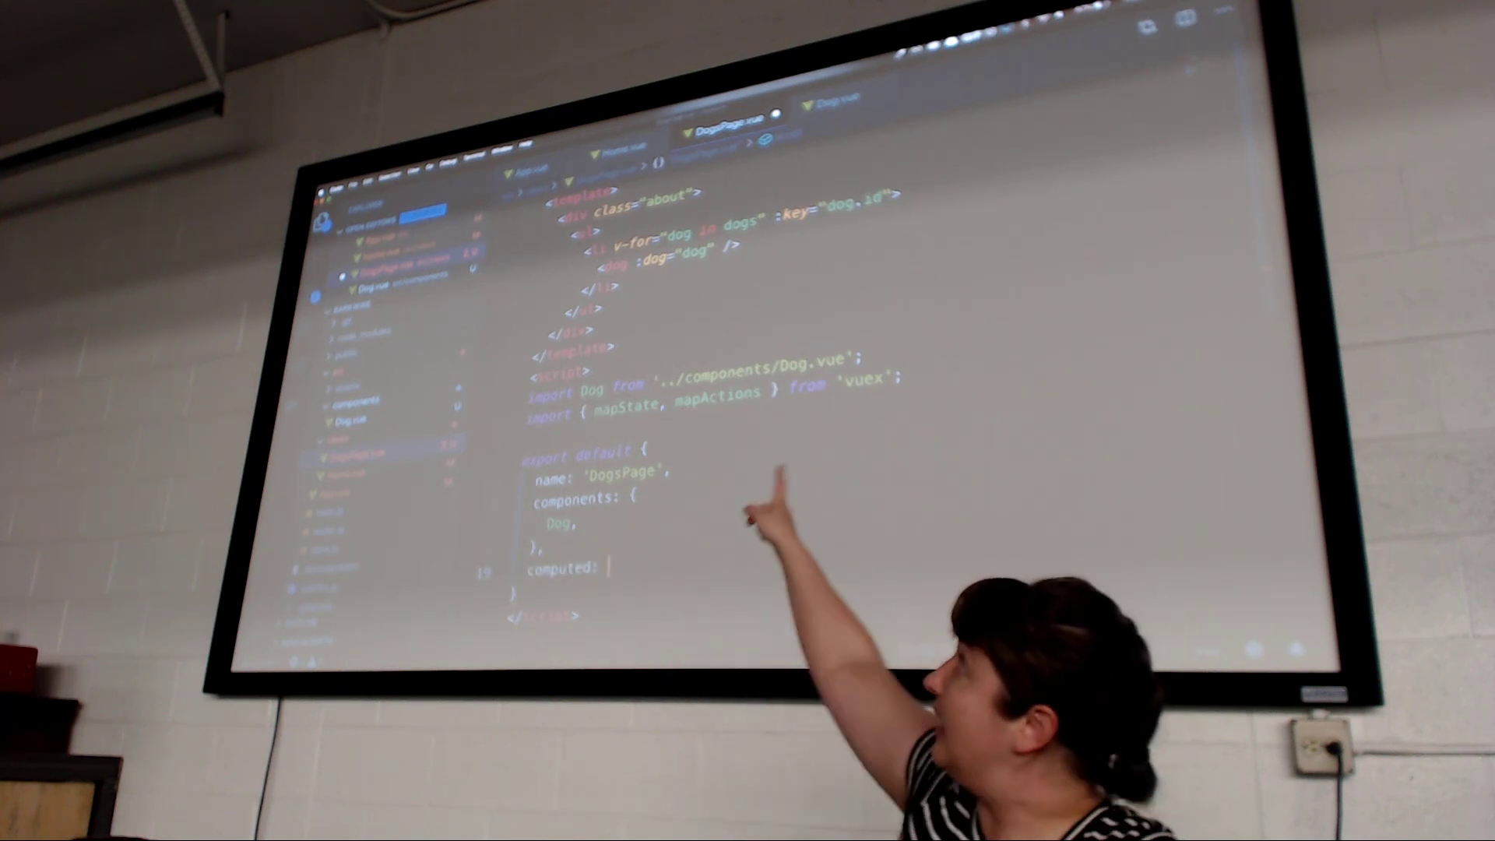
pyautogui.write(' {')
pyautogui.press('Return')
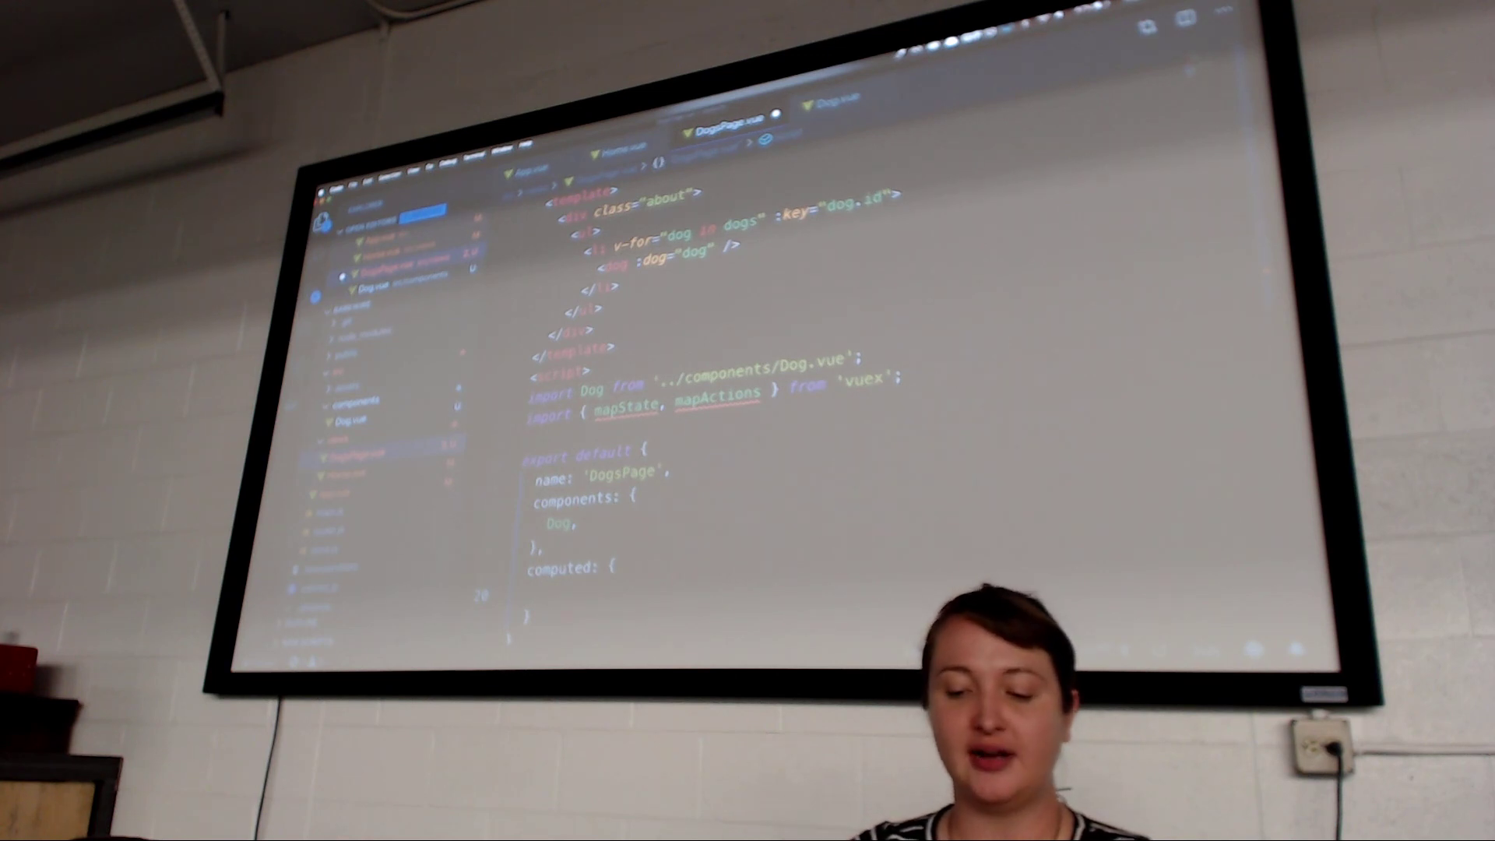
pyautogui.write('map')
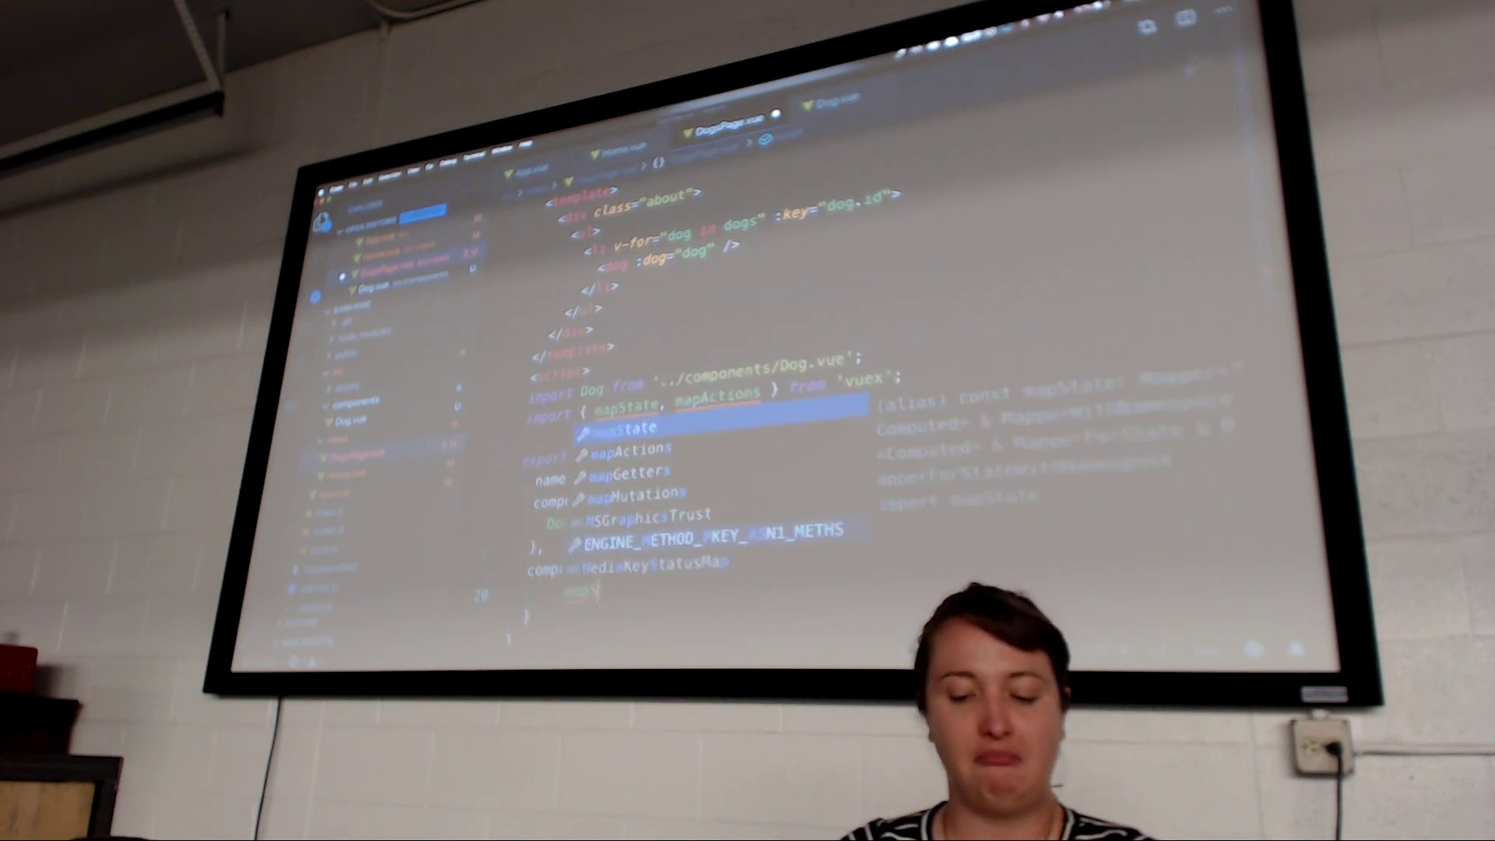
pyautogui.write("State(['dogs']),")
pyautogui.scroll(-2, 701, 409)
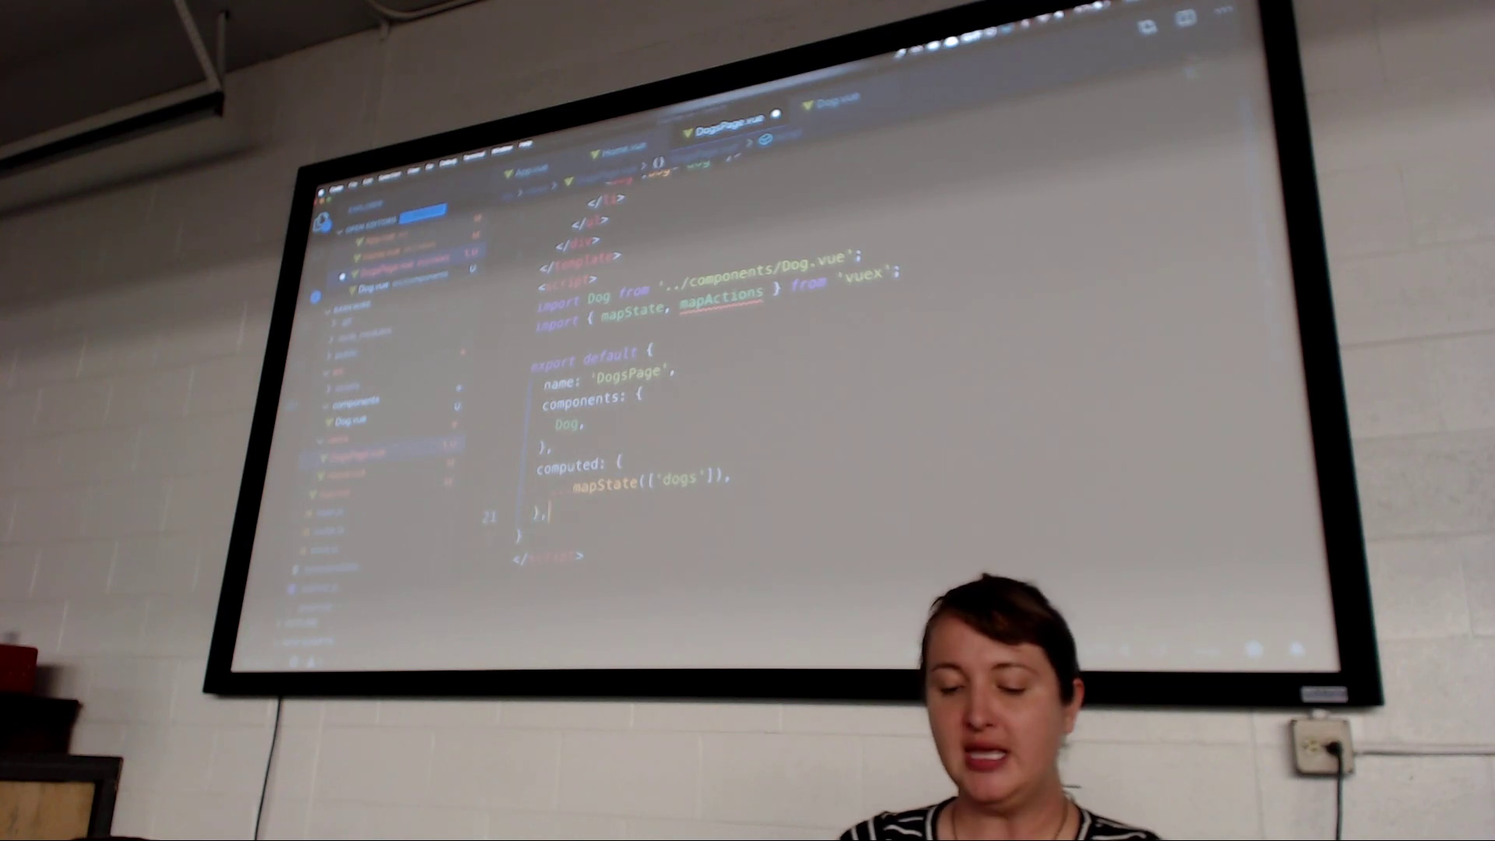
pyautogui.write('methods')
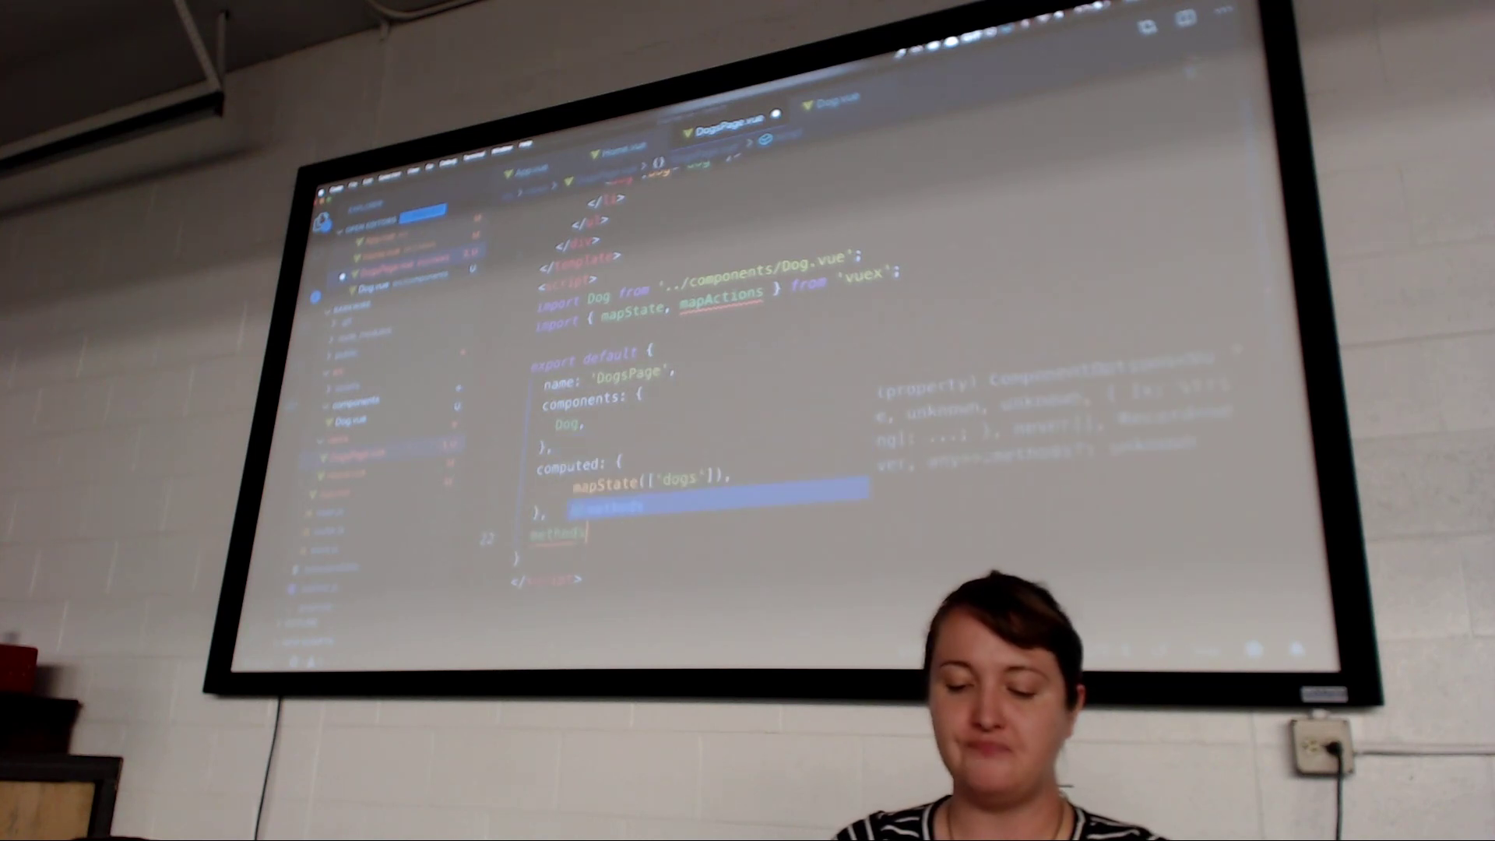
pyautogui.press('Tab')
pyautogui.write(': {')
pyautogui.press('Return')
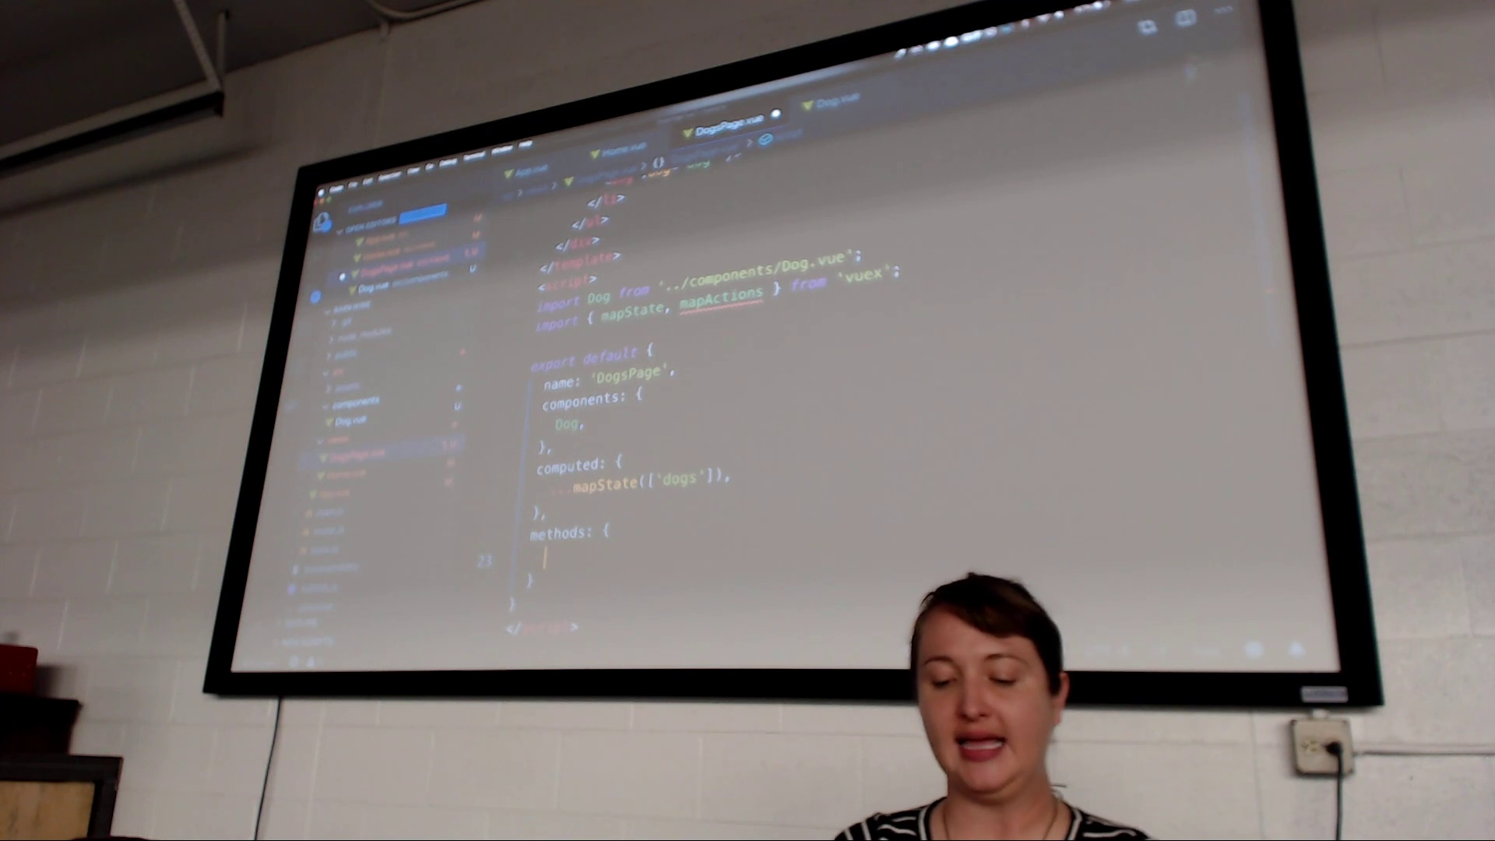
pyautogui.write('mapSt')
pyautogui.press('BackSpace')
pyautogui.press('BackSpace')
pyautogui.write('A')
pyautogui.press('Tab')
pyautogui.write('(')
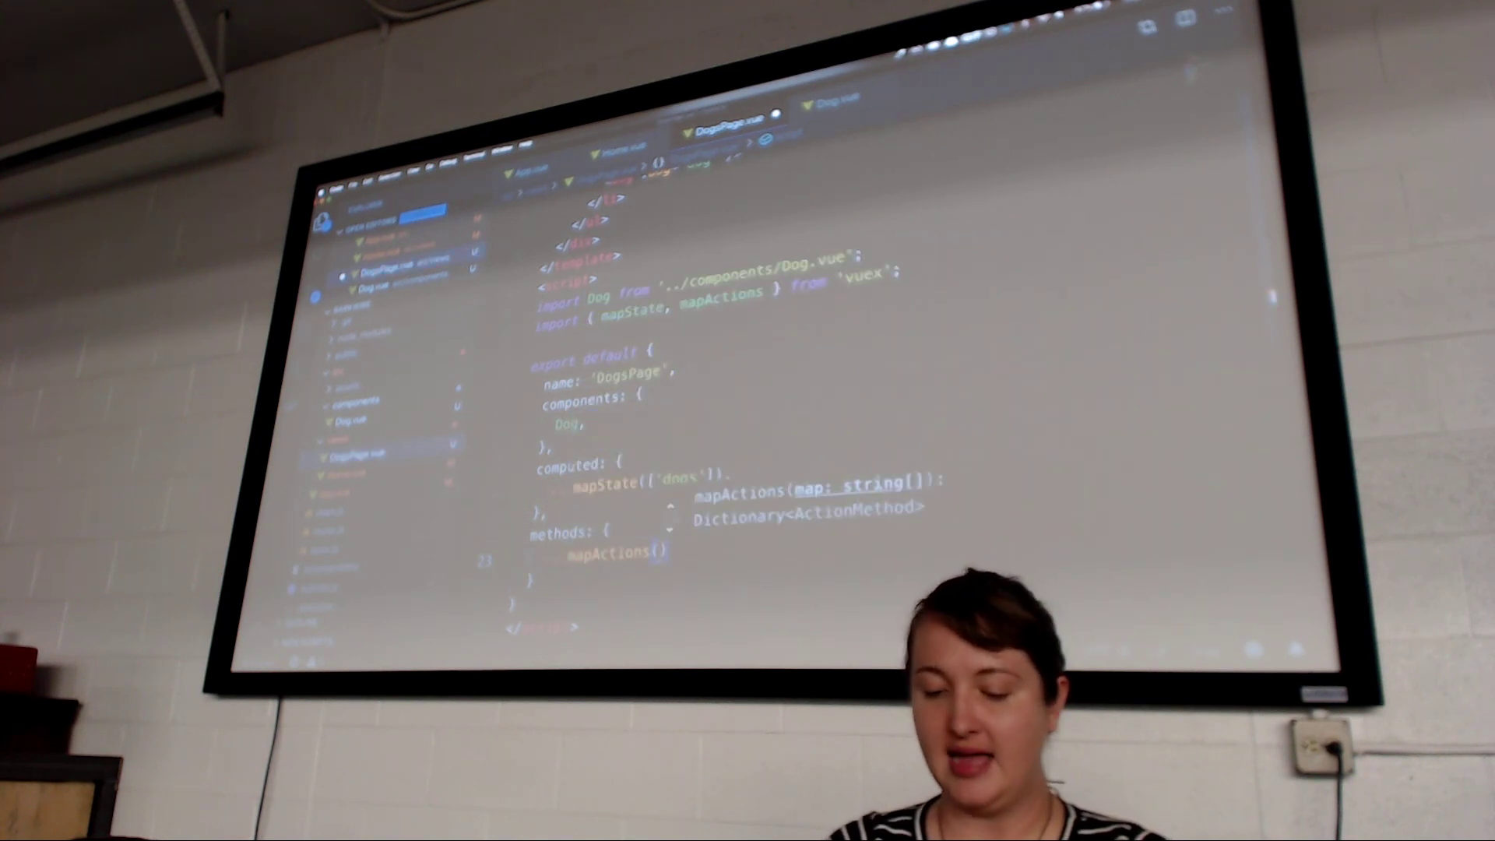
pyautogui.write("['getDogs")
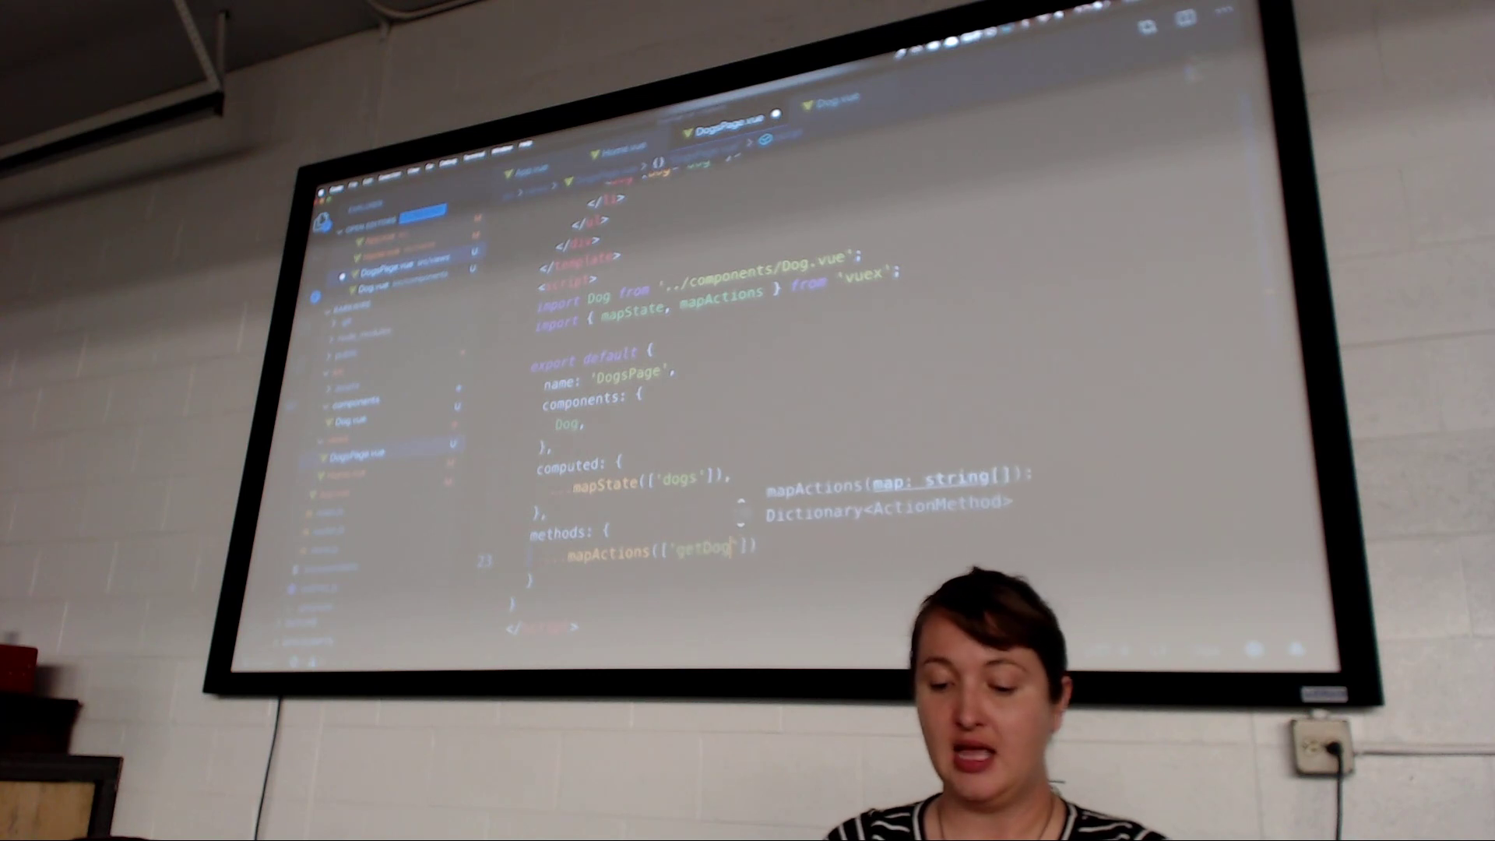
# Add a created() hook in DogsPage that calls this.getDogs()
pyautogui.press('End')
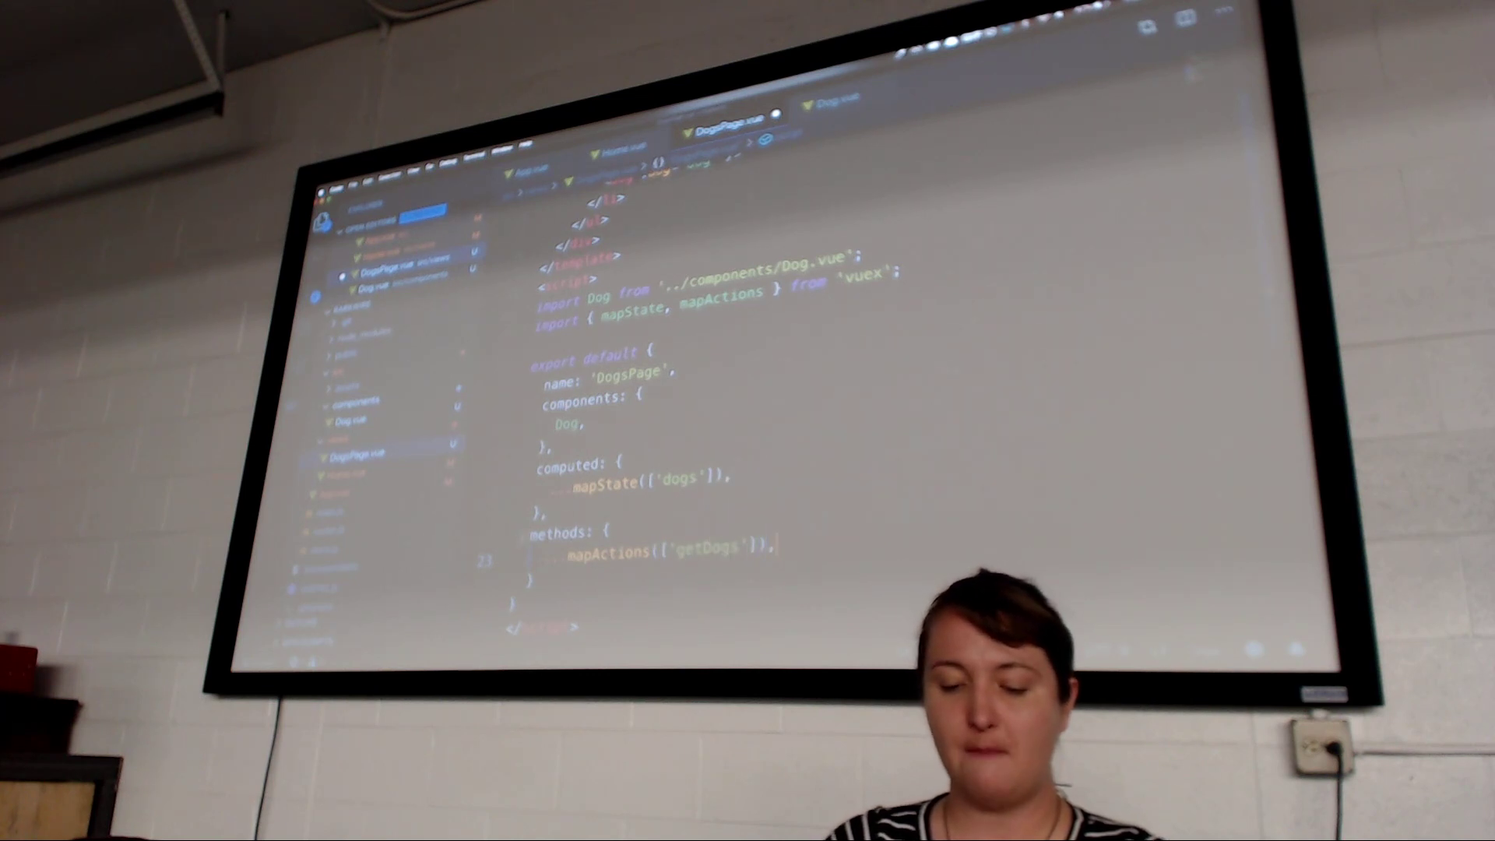
pyautogui.press('Down')
pyautogui.press('Return')
pyautogui.write('creat')
pyautogui.press('Return')
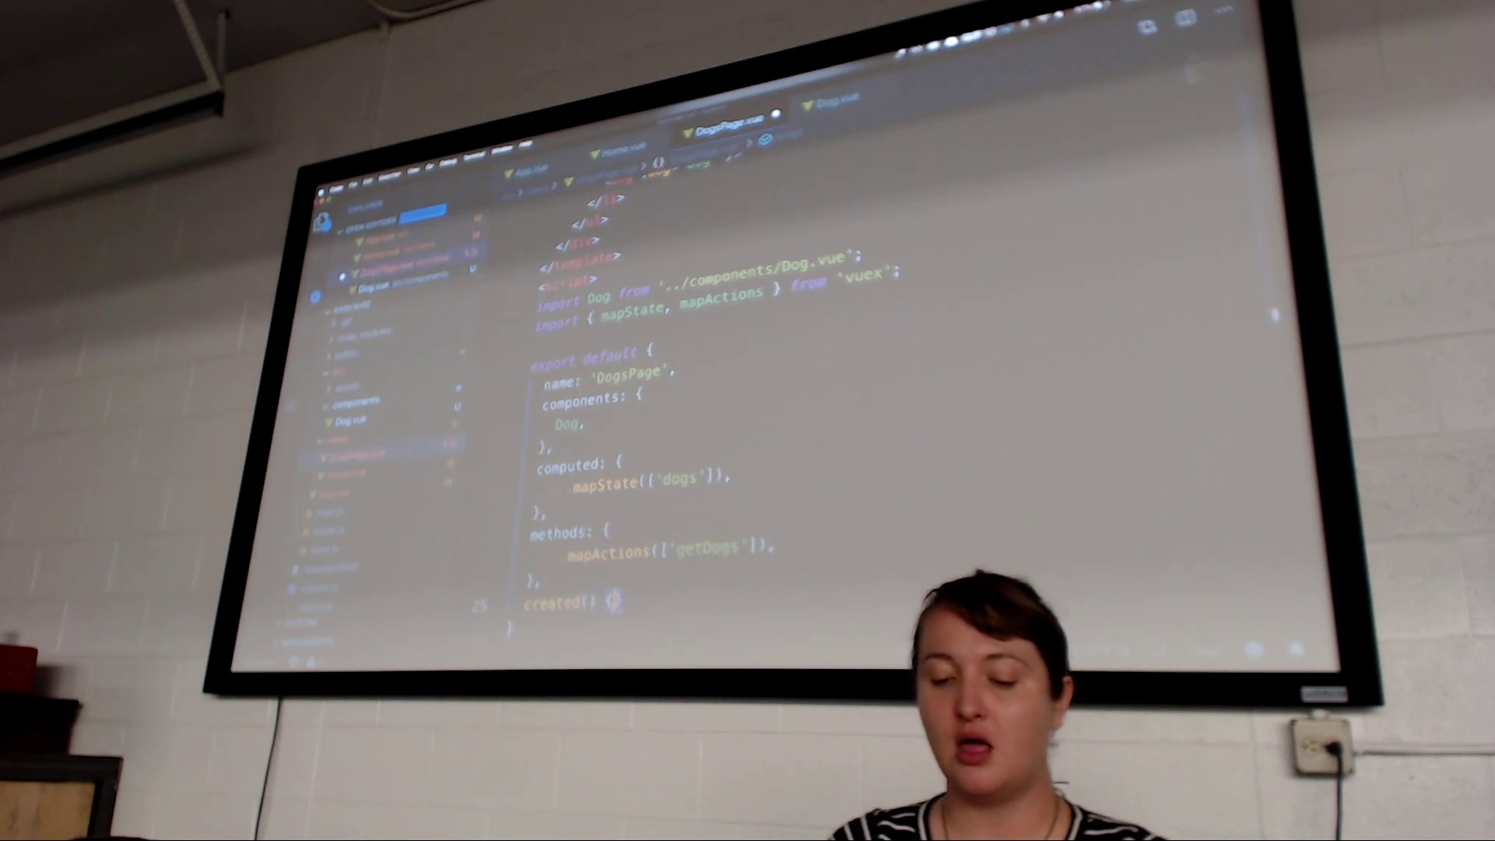
pyautogui.write('this.getDogs();')
pyautogui.press('Return')
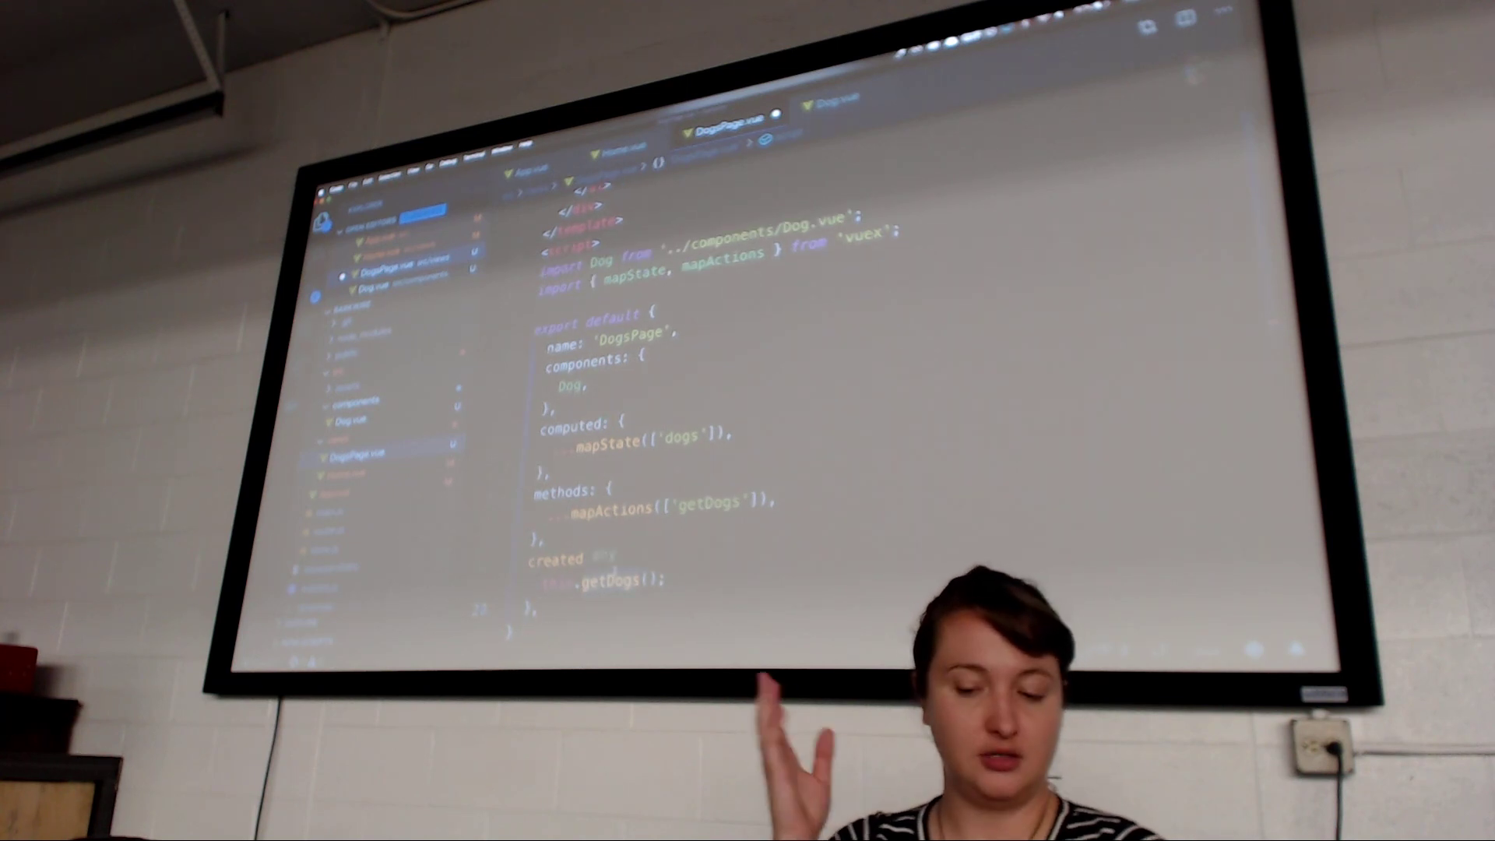
pyautogui.scroll(3, 747, 409)
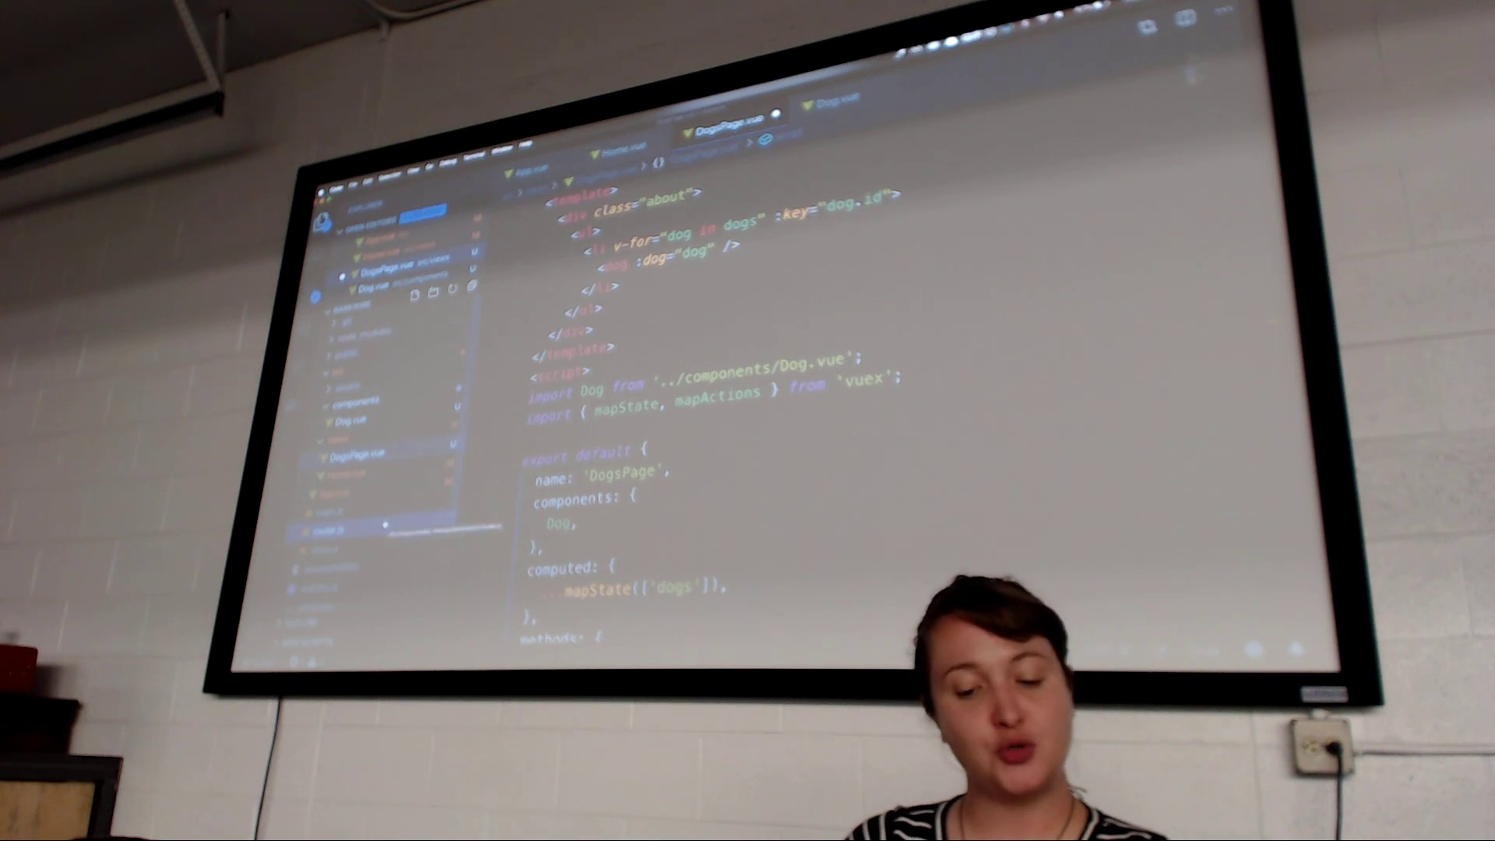
pyautogui.click(350, 528)
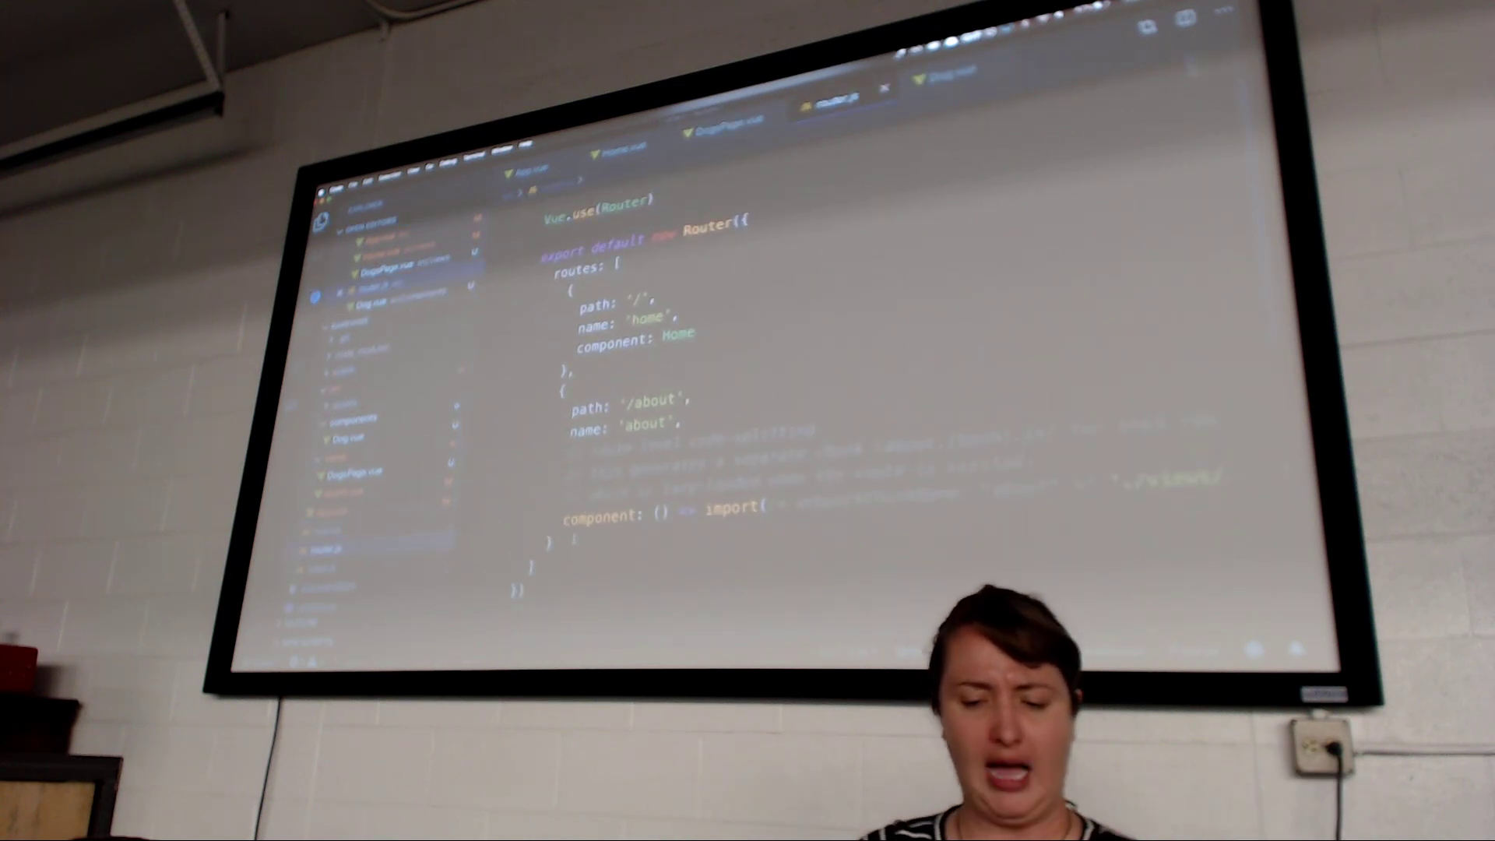
# Delete the About route from router.js
pyautogui.click(567, 473)
pyautogui.hotkey('shift', 'Up')
pyautogui.hotkey('shift', 'Up')
pyautogui.hotkey('shift', 'Up')
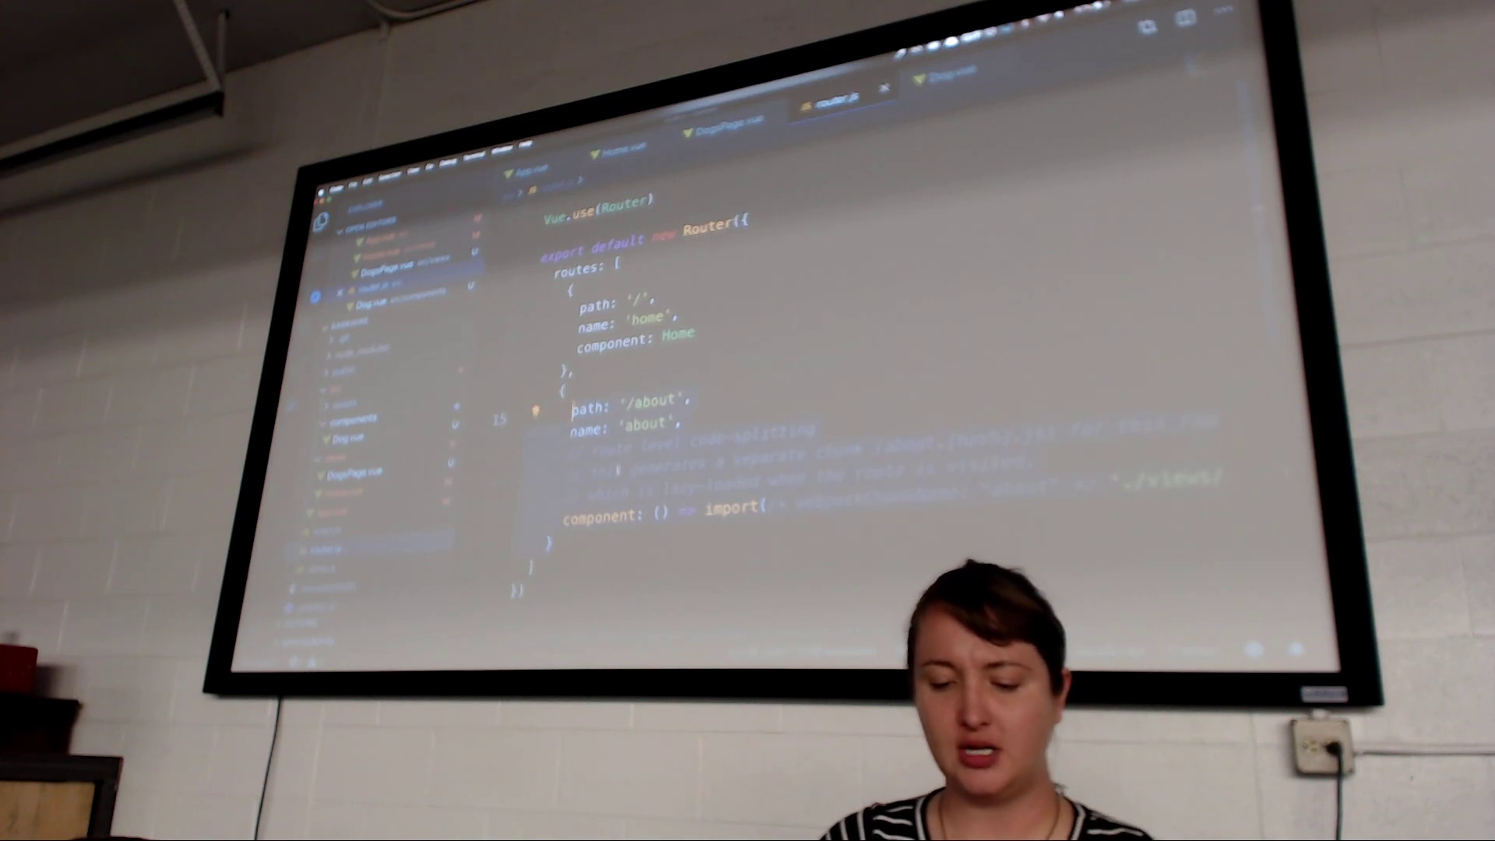
pyautogui.hscroll(3, 931, 510)
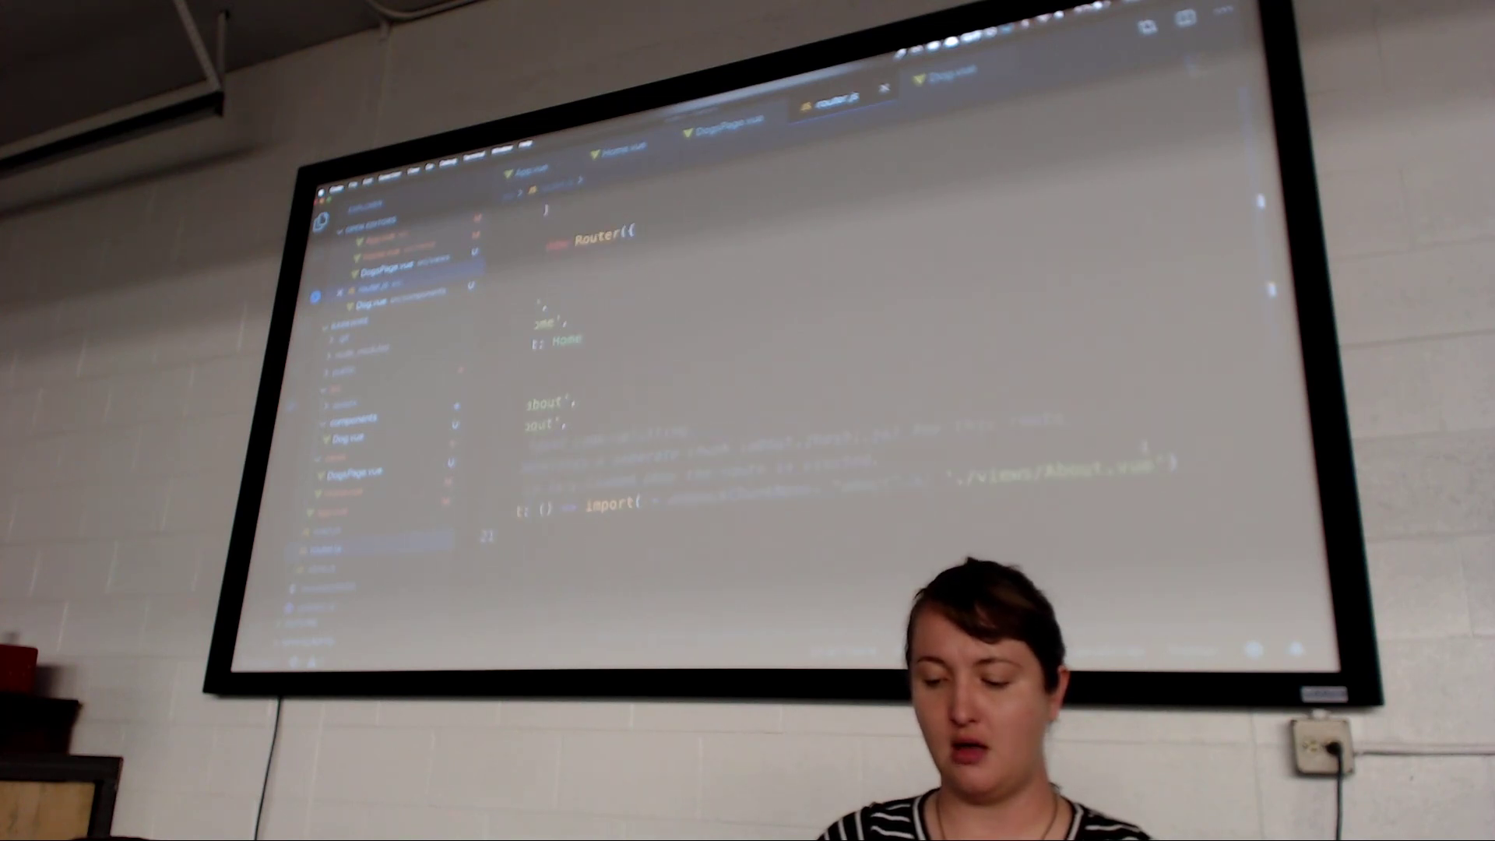
pyautogui.hscroll(-3, 747, 352)
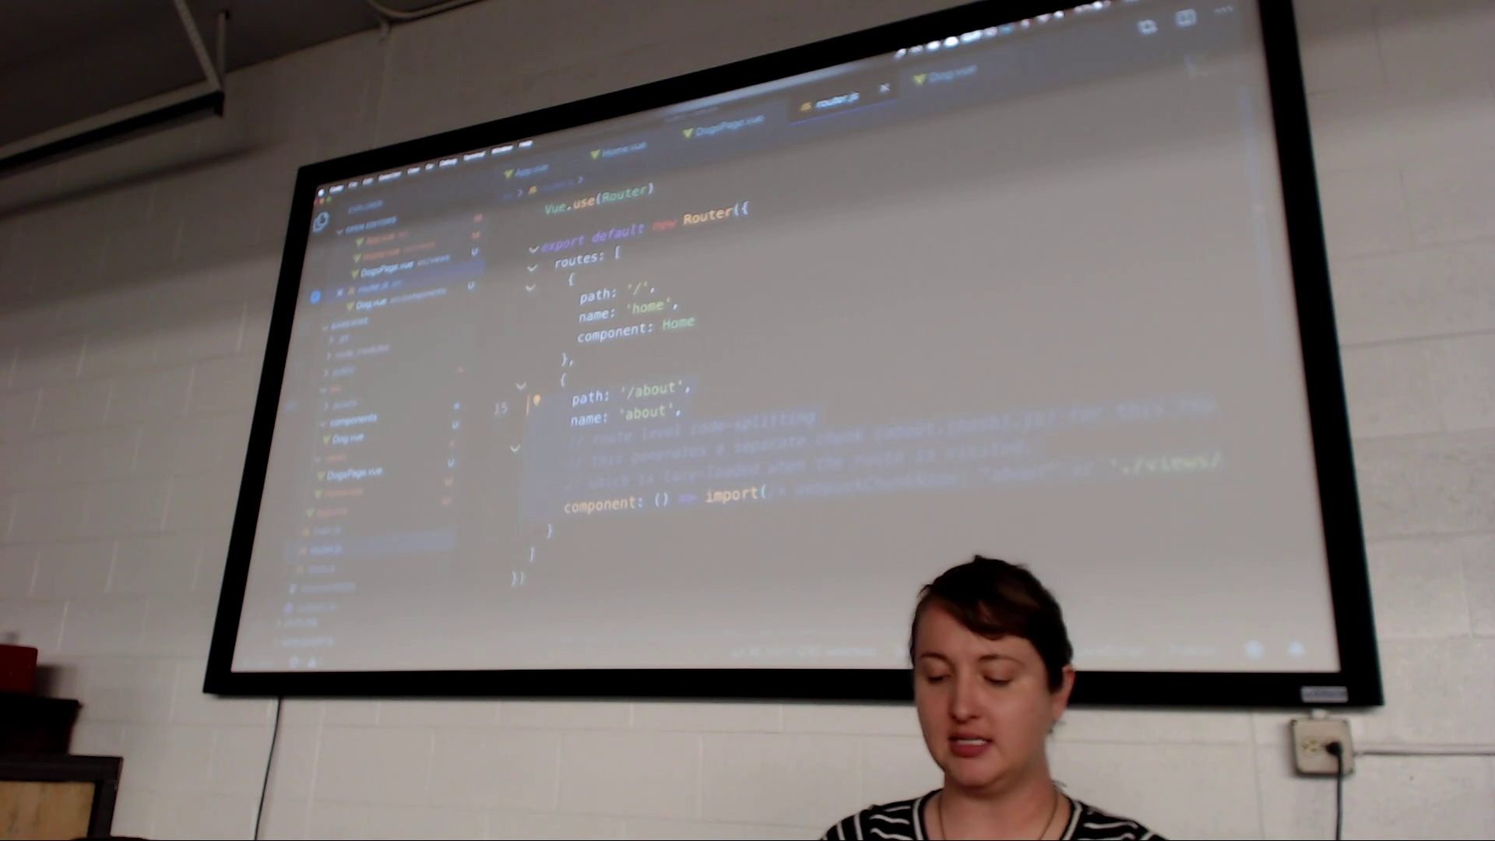
pyautogui.press('BackSpace')
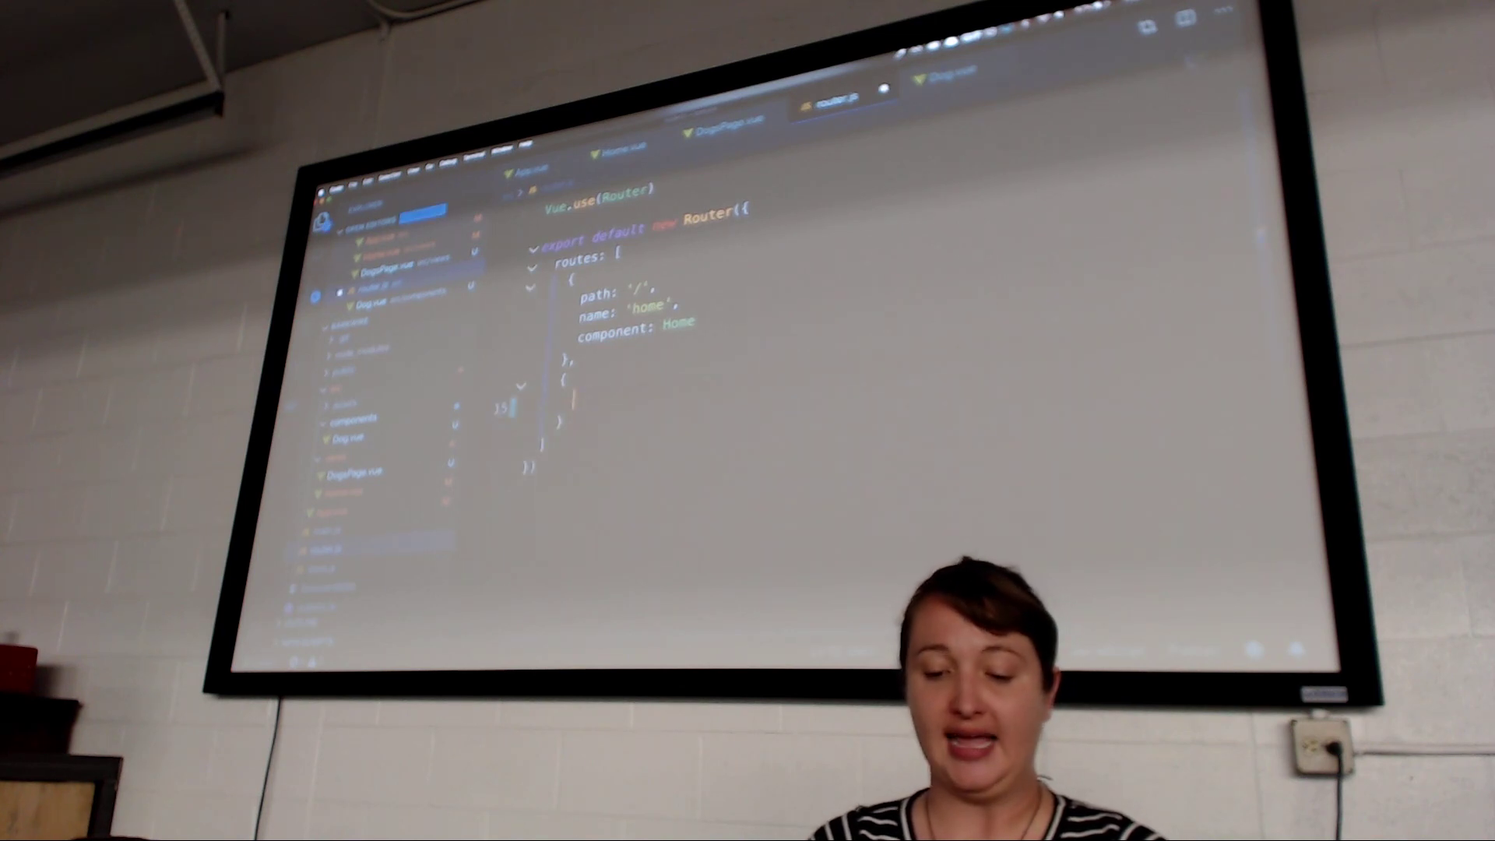
pyautogui.write("path: '/")
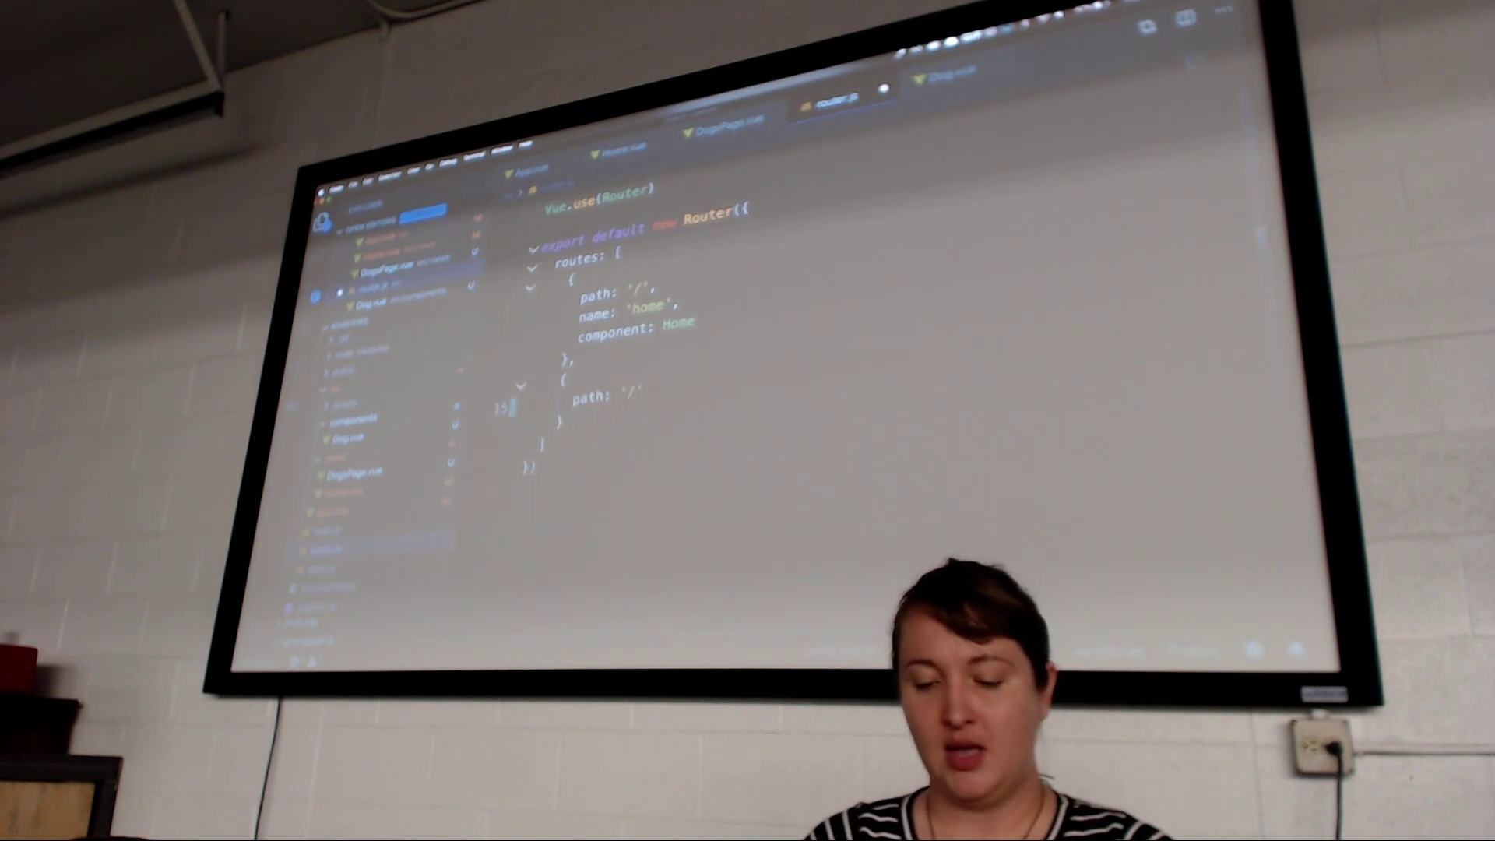
pyautogui.write('dogs')
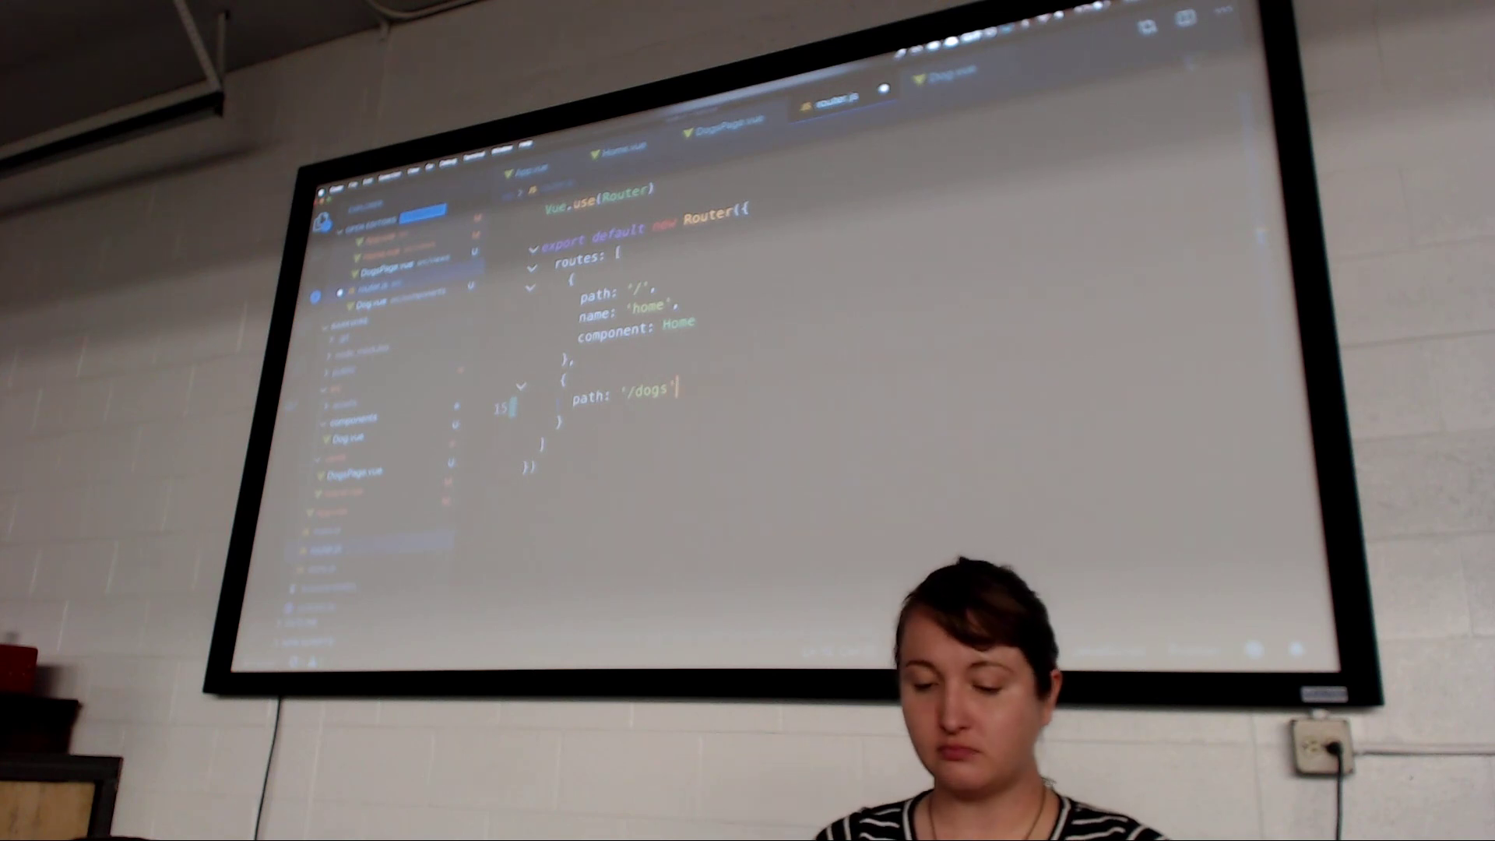
pyautogui.write(',')
# Add a '/dogs' route named 'dogs' using DogsPage, imported from './views/DogsPage.vue'
pyautogui.press('Return')
pyautogui.write("name: '")
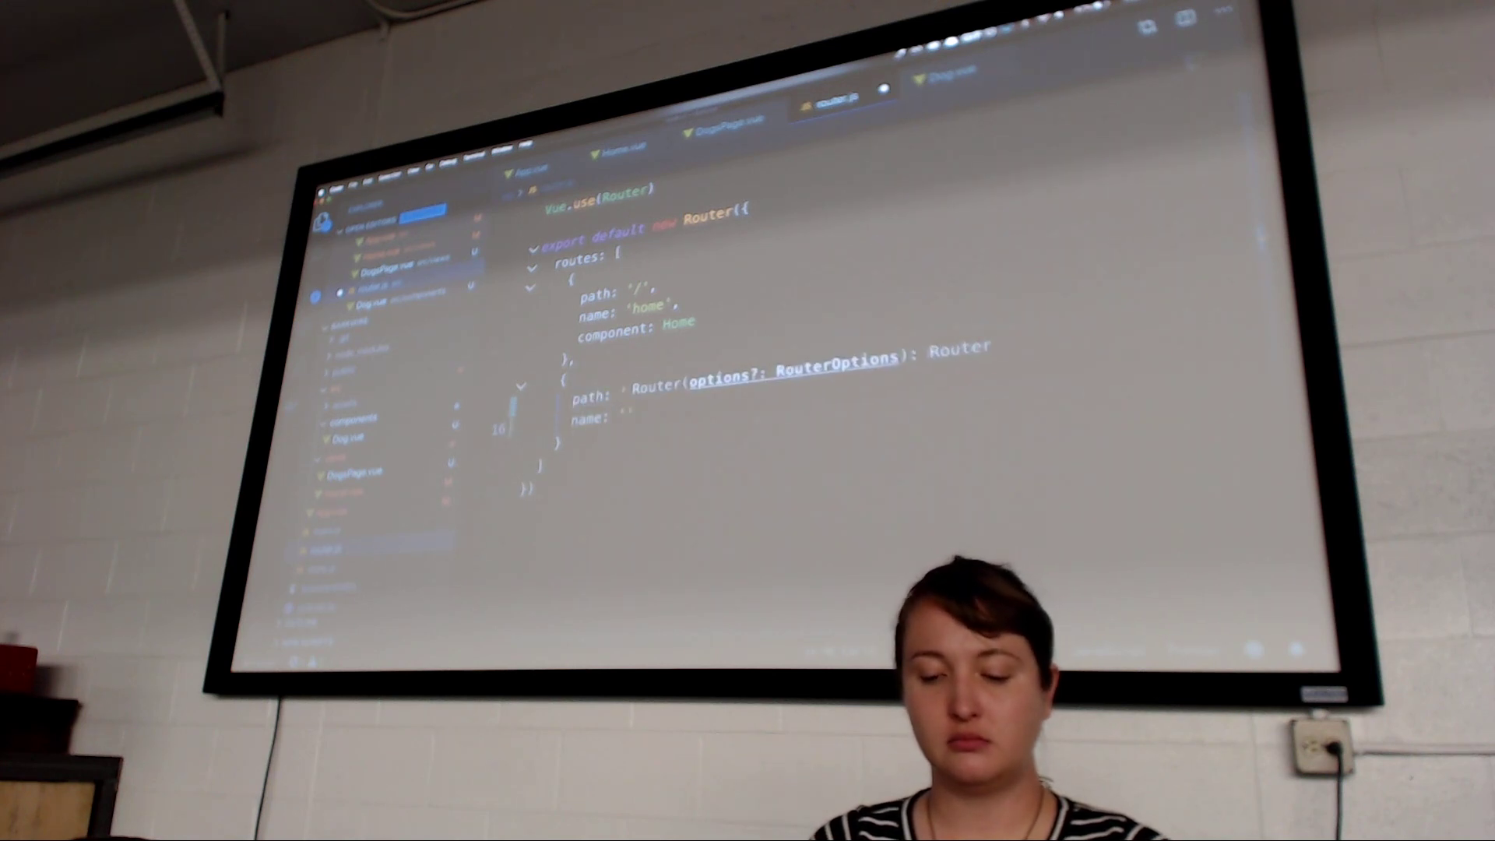
pyautogui.write("dogs',")
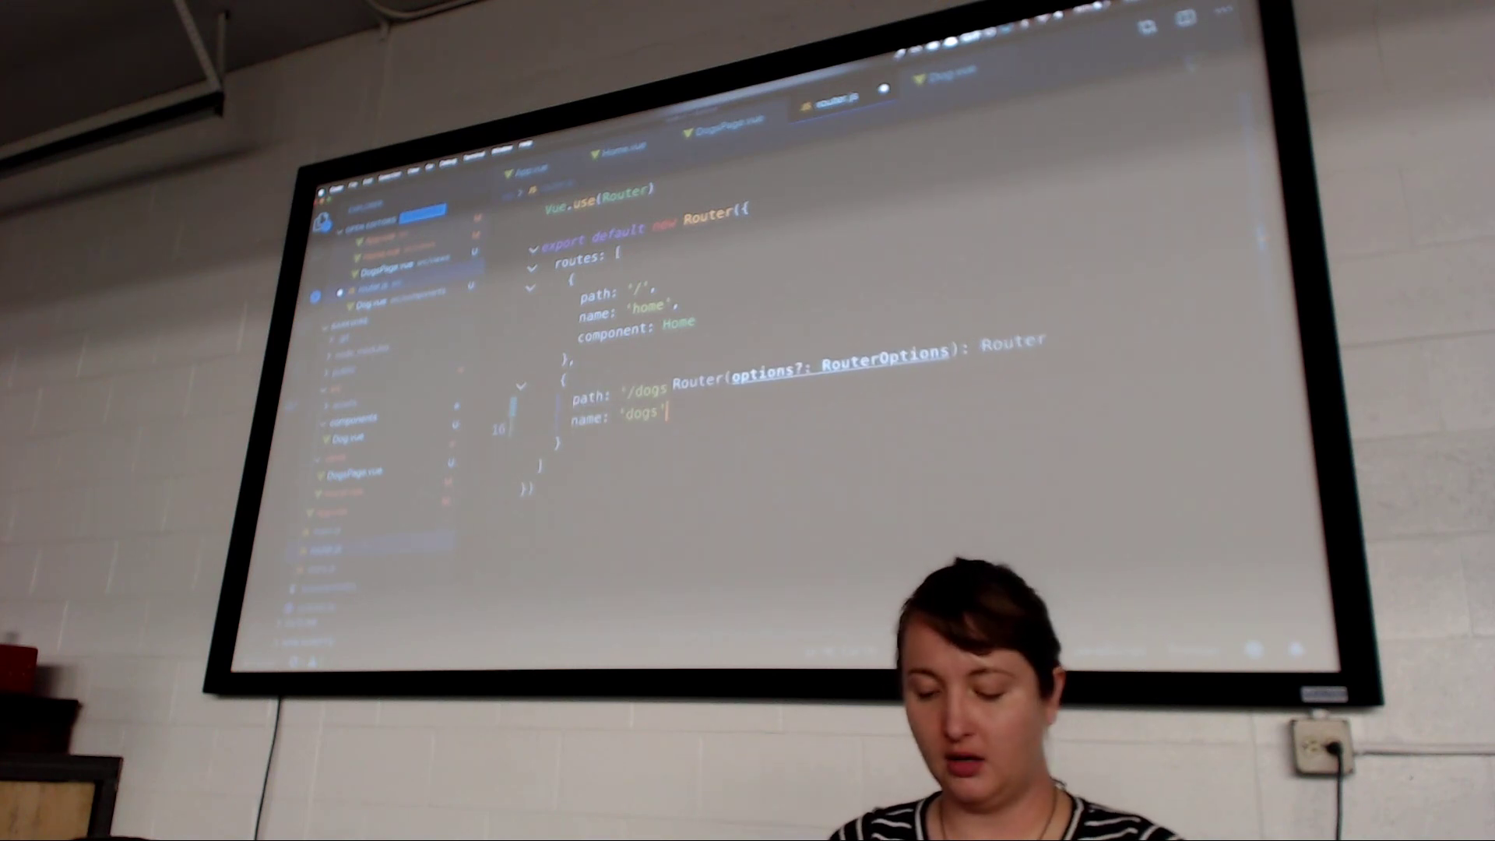
pyautogui.press('Return')
pyautogui.write('compon')
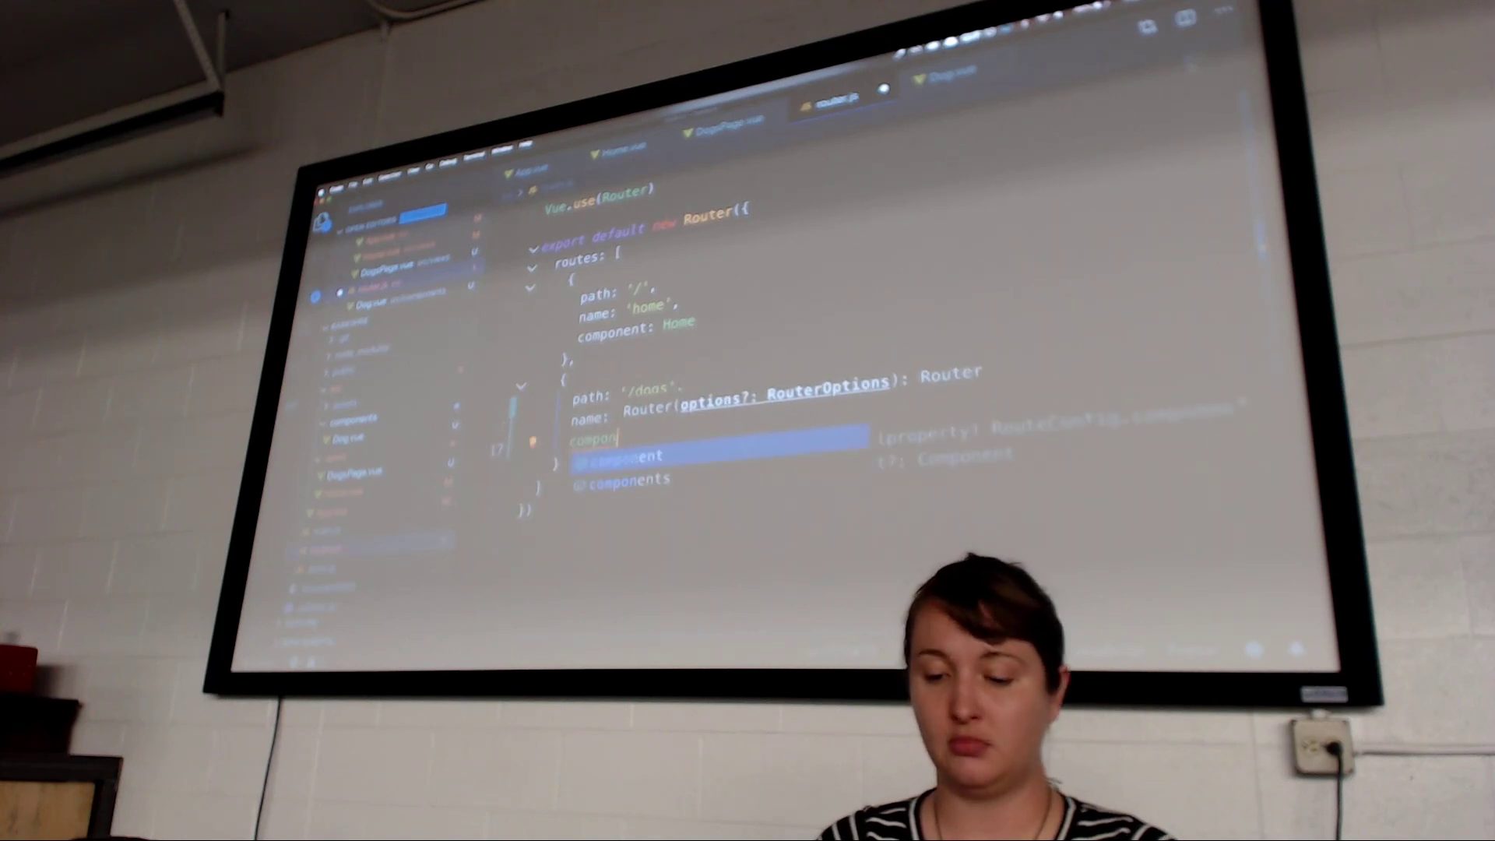
pyautogui.press('Return')
pyautogui.write(': ')
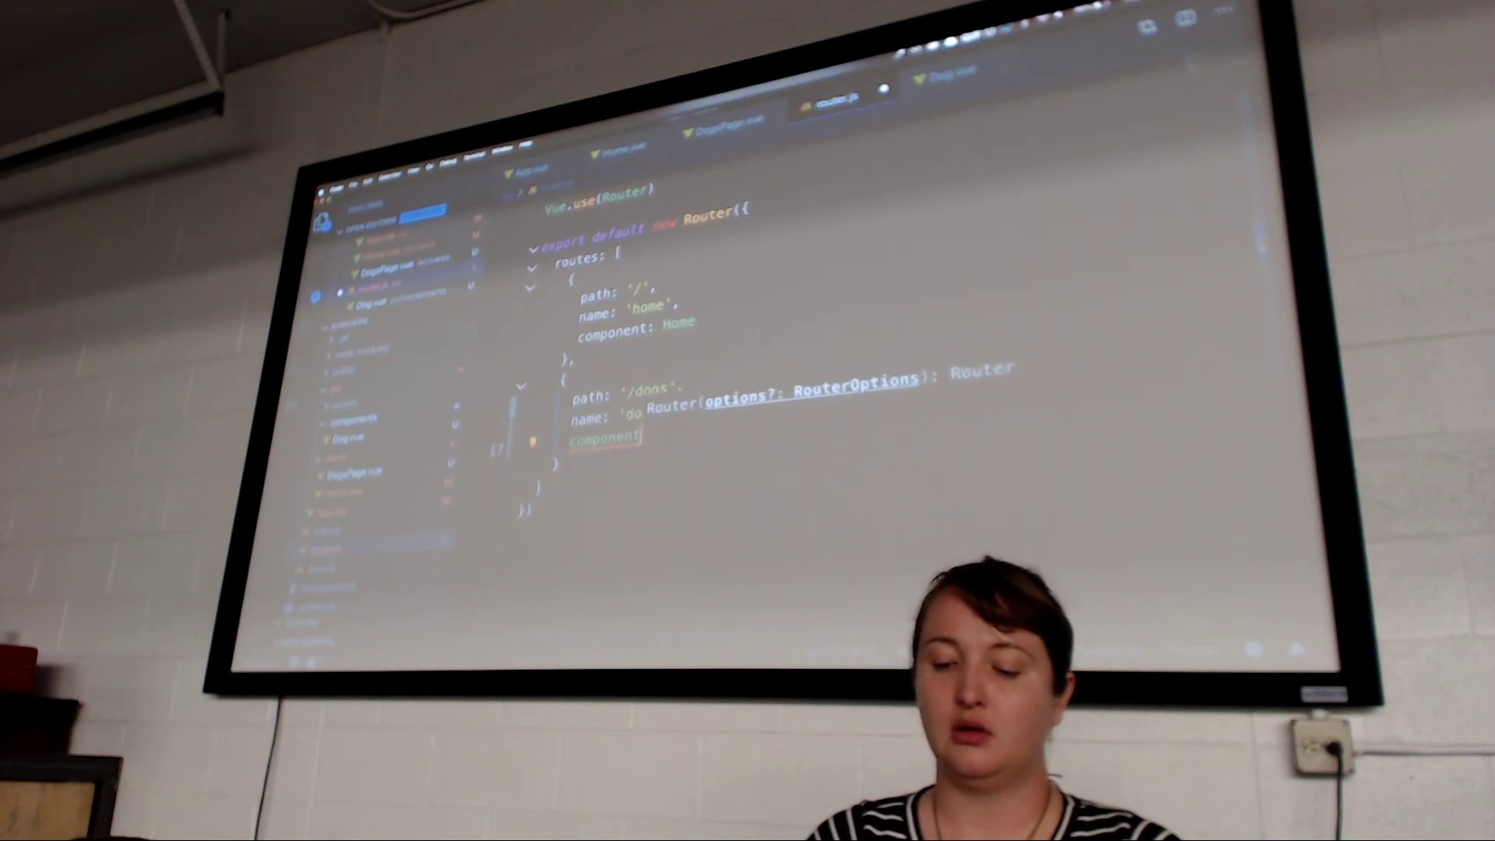
pyautogui.write('Dog')
pyautogui.press('Return')
pyautogui.write(',')
pyautogui.scroll(1, 760, 350)
pyautogui.click(639, 248)
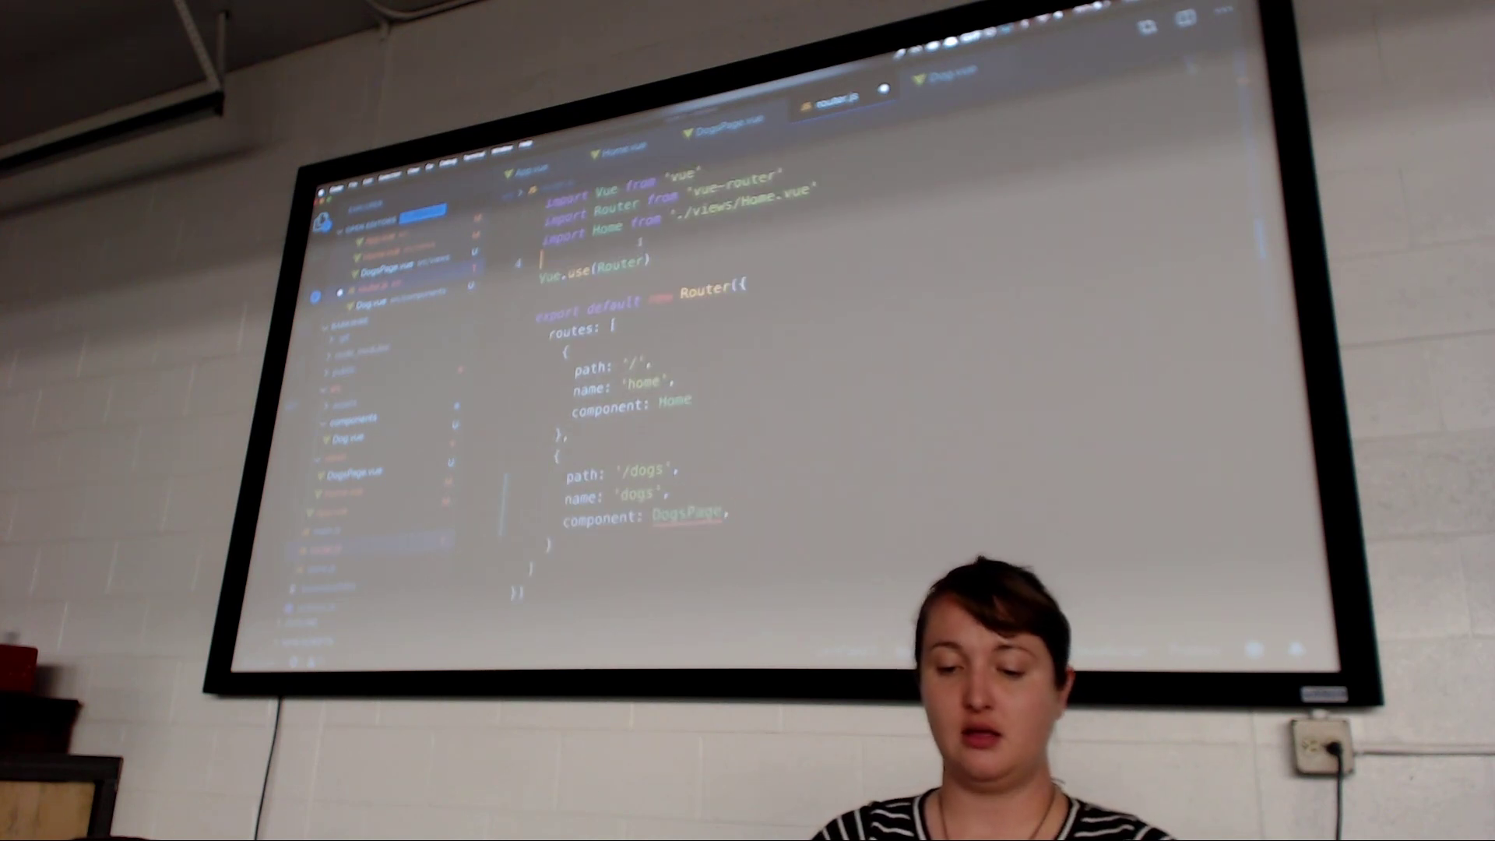
pyautogui.write("import DogsPage from './view/")
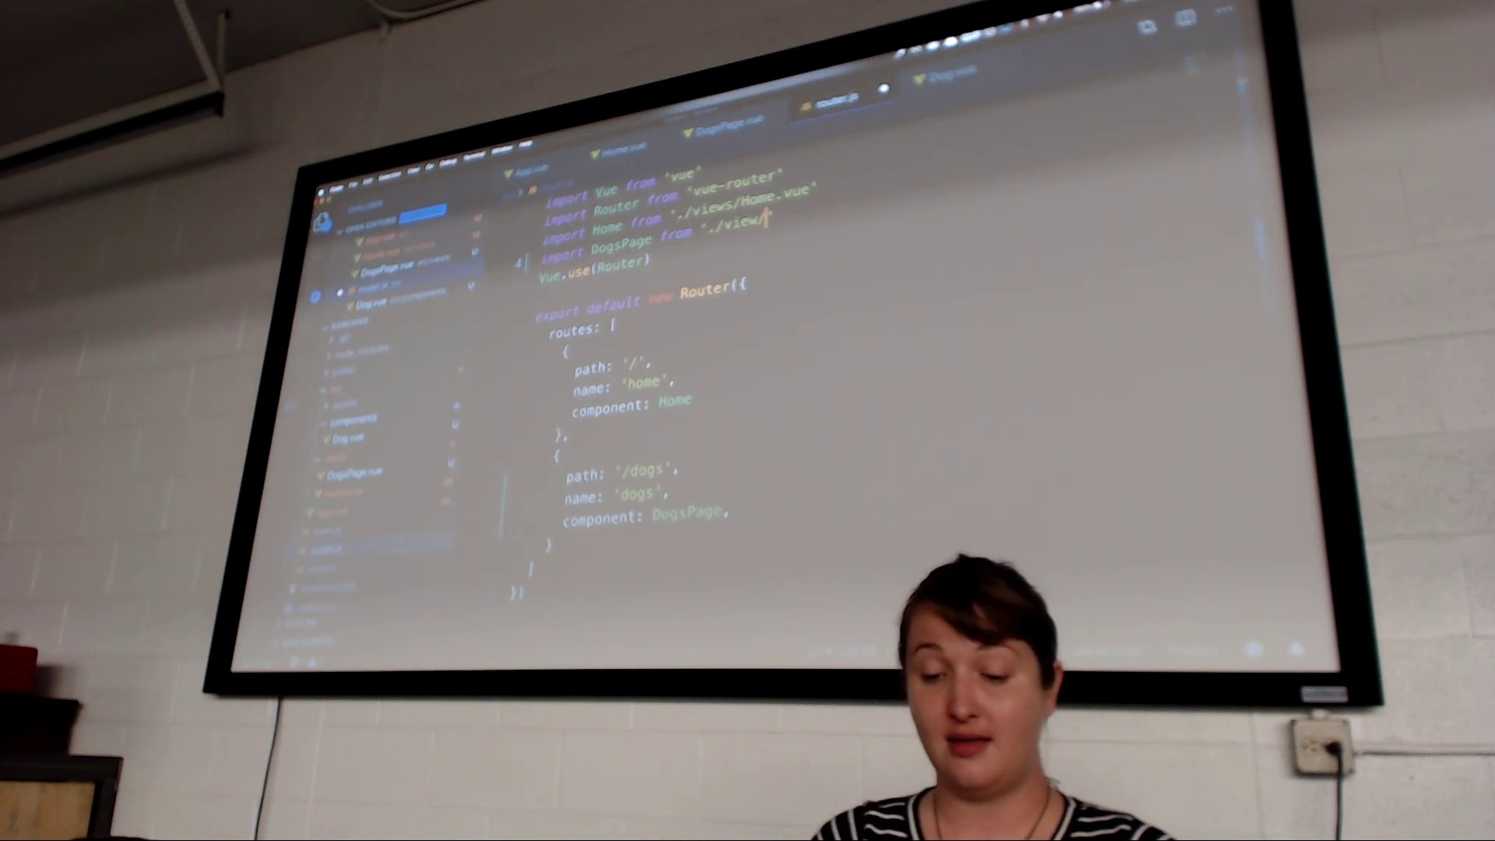
pyautogui.write('DogsPage')
pyautogui.press('Return')
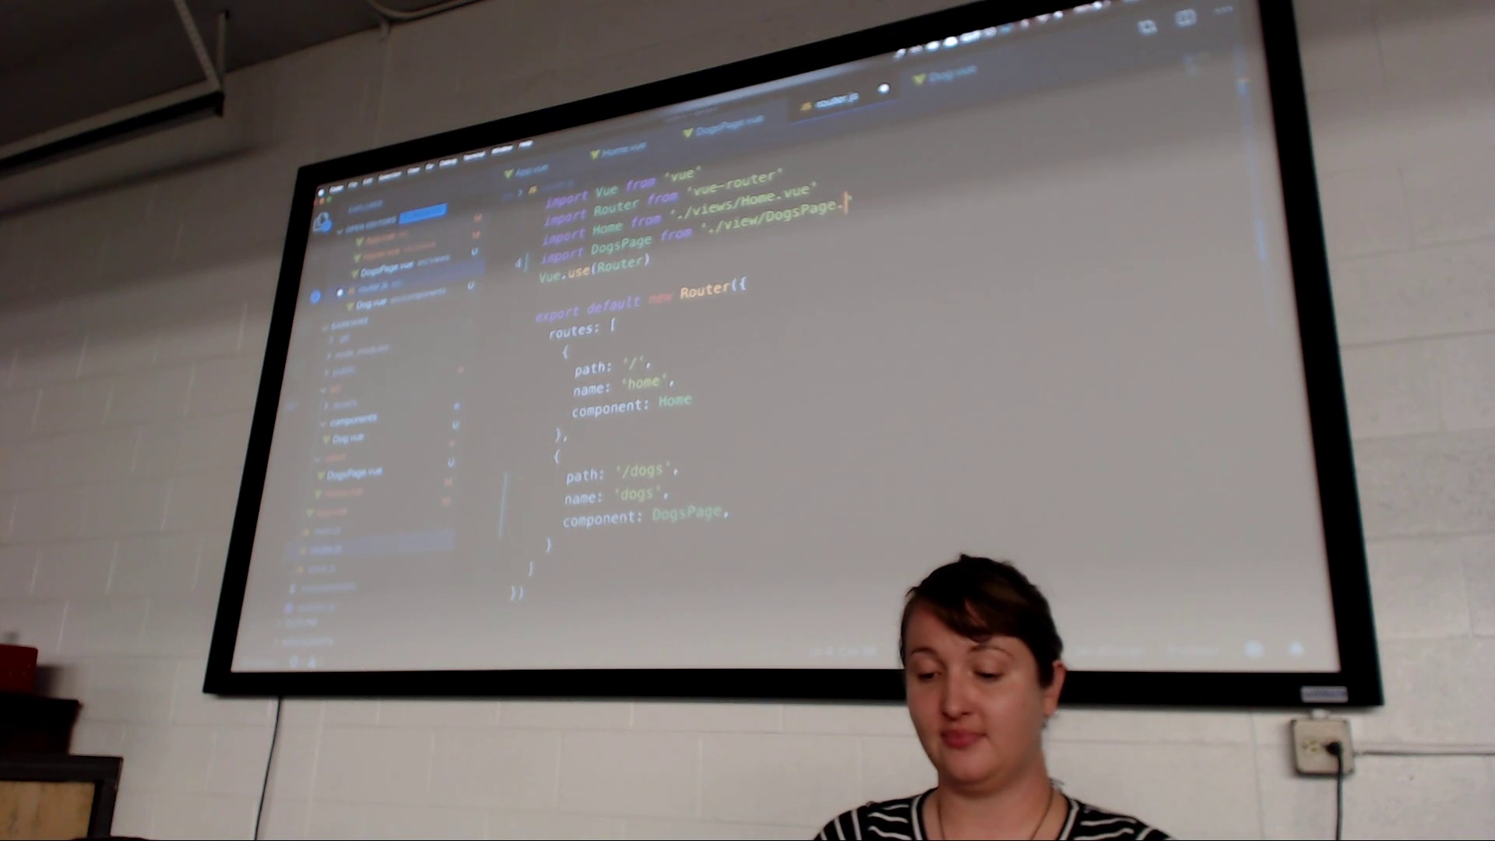
pyautogui.scroll(-2, 747, 350)
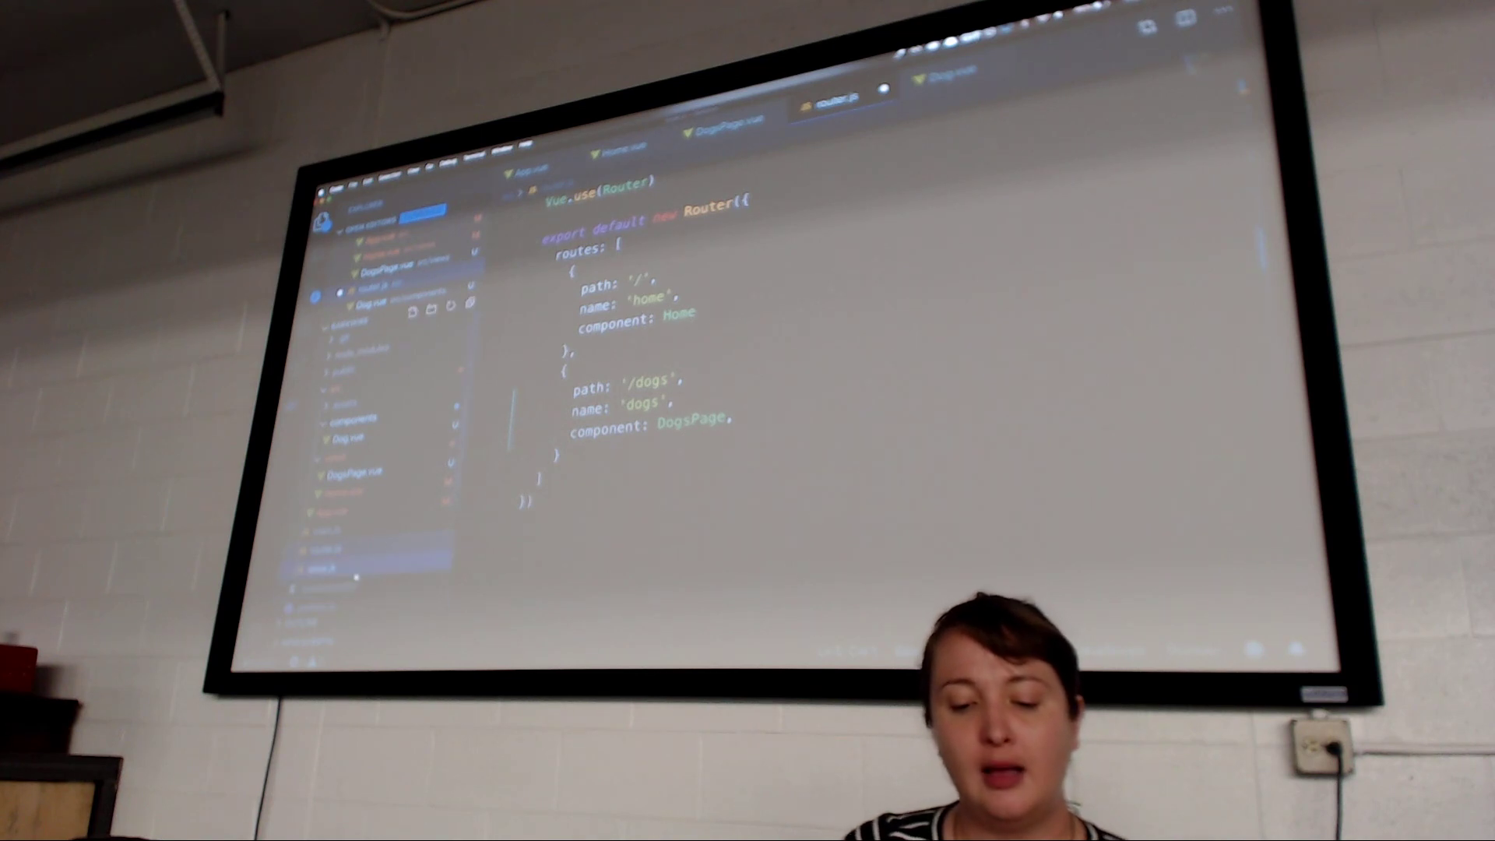
# In store.js, add an async getDogs(context) action that awaits fetch('') into response
pyautogui.click(331, 585)
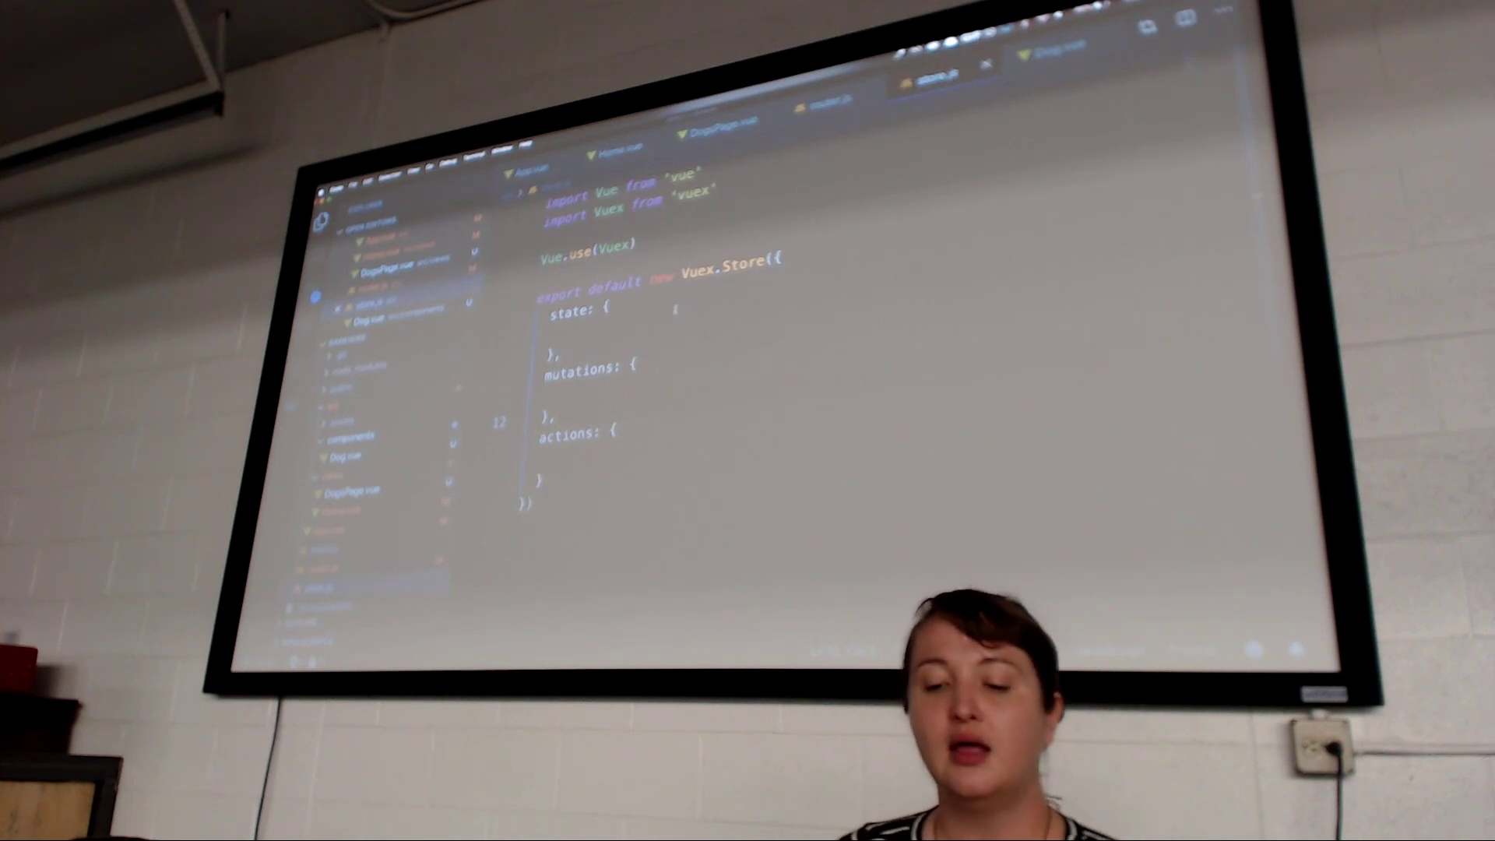
pyautogui.click(674, 333)
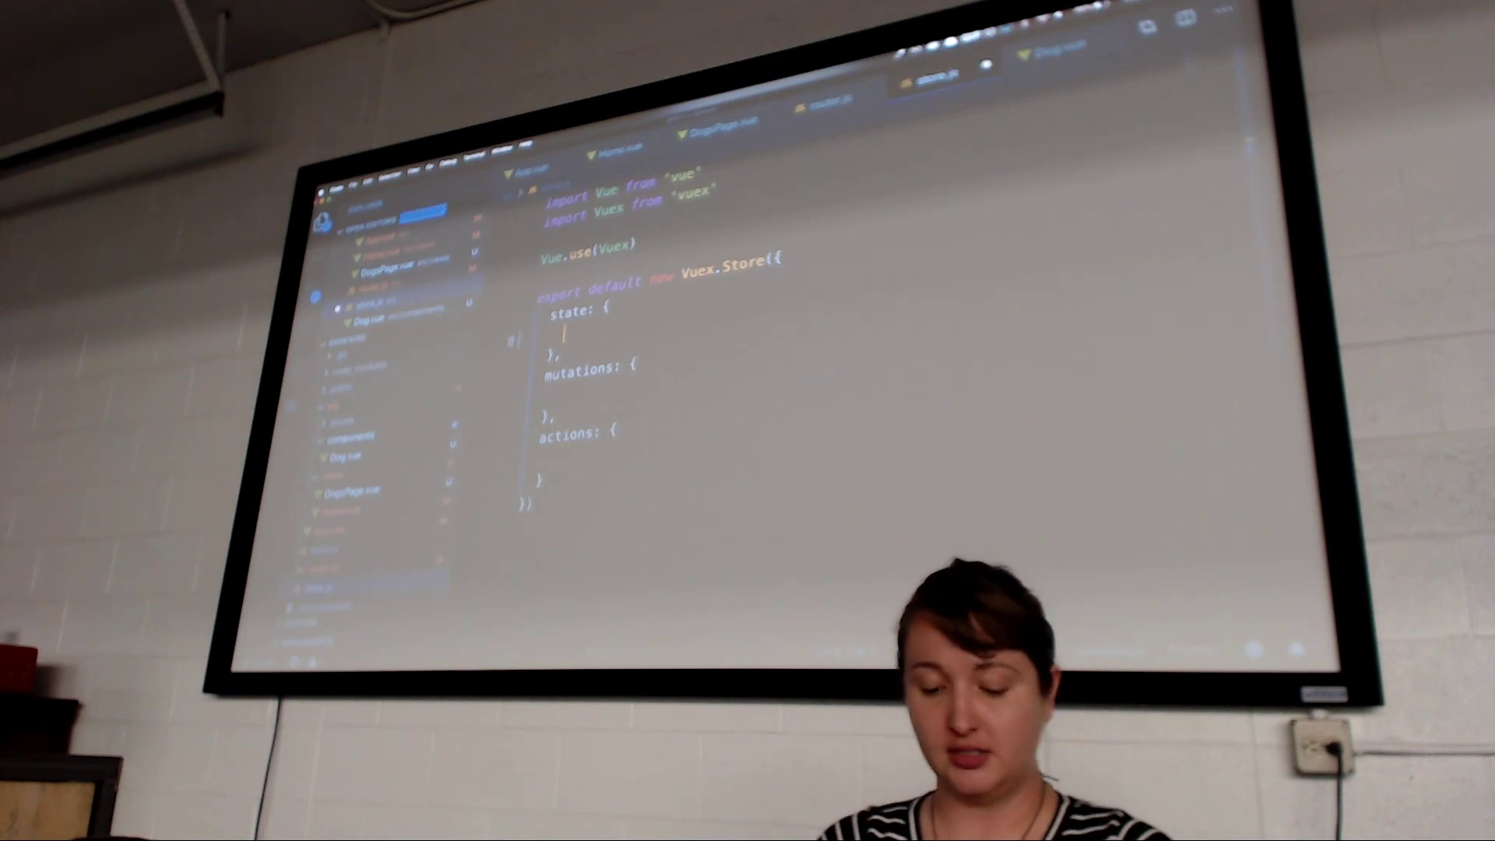
pyautogui.write('dogs: [],')
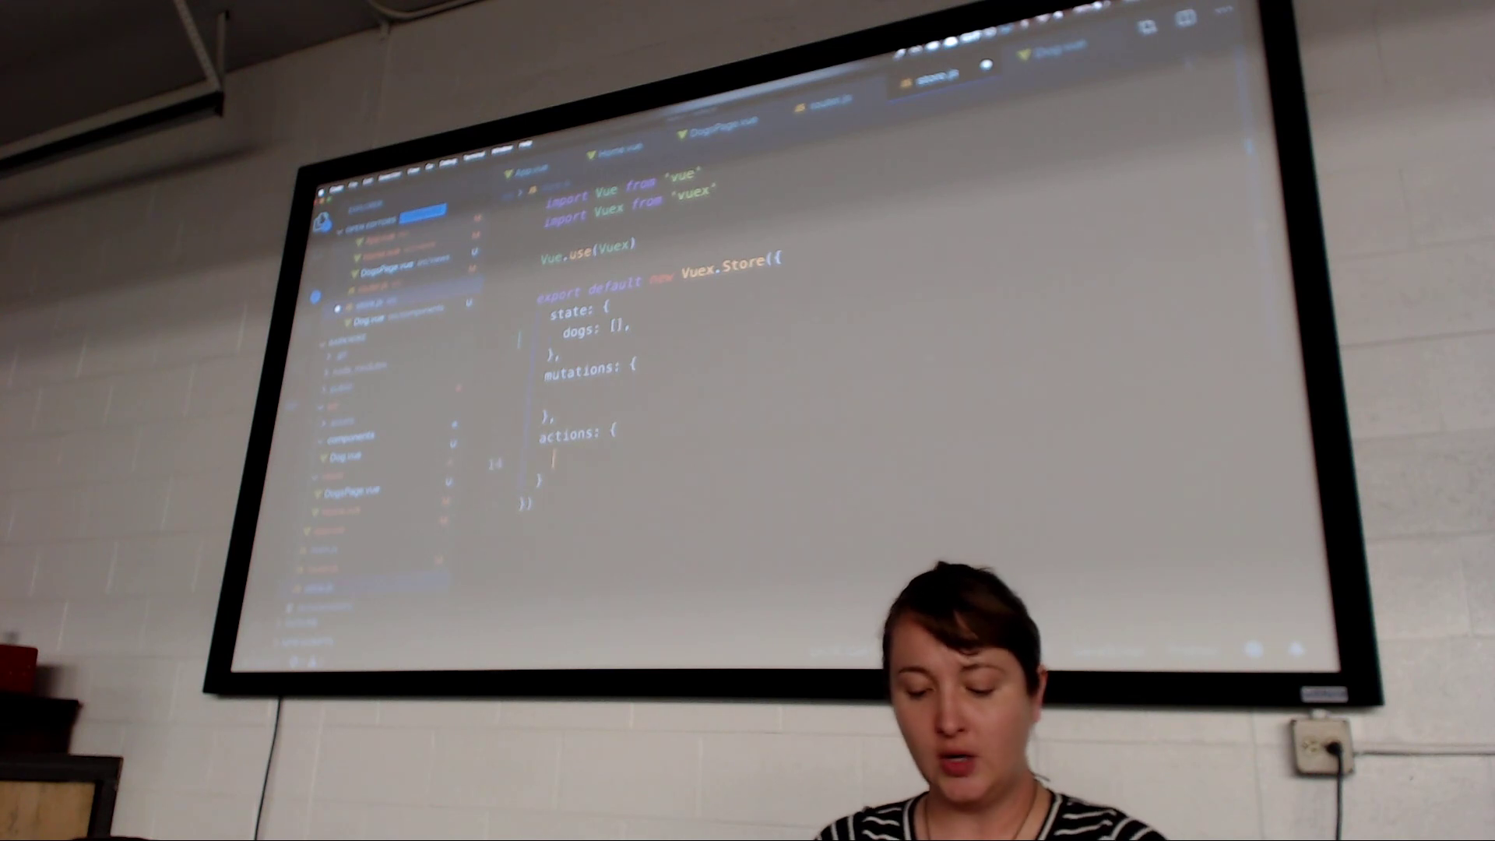
pyautogui.write('async')
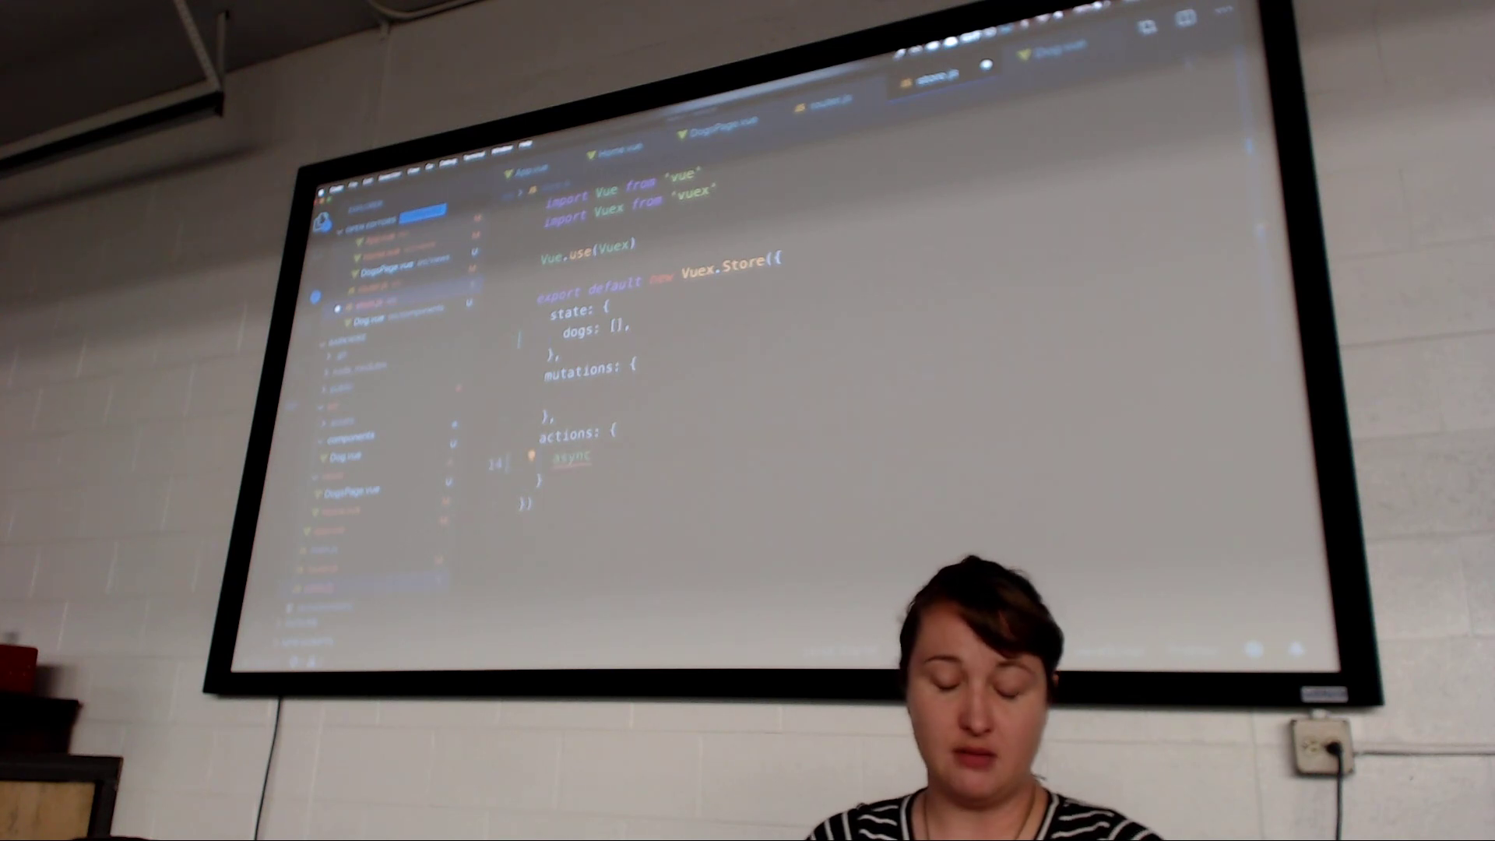
pyautogui.write(' getEnabledCategories(')
pyautogui.press('Return')
pyautogui.write('(')
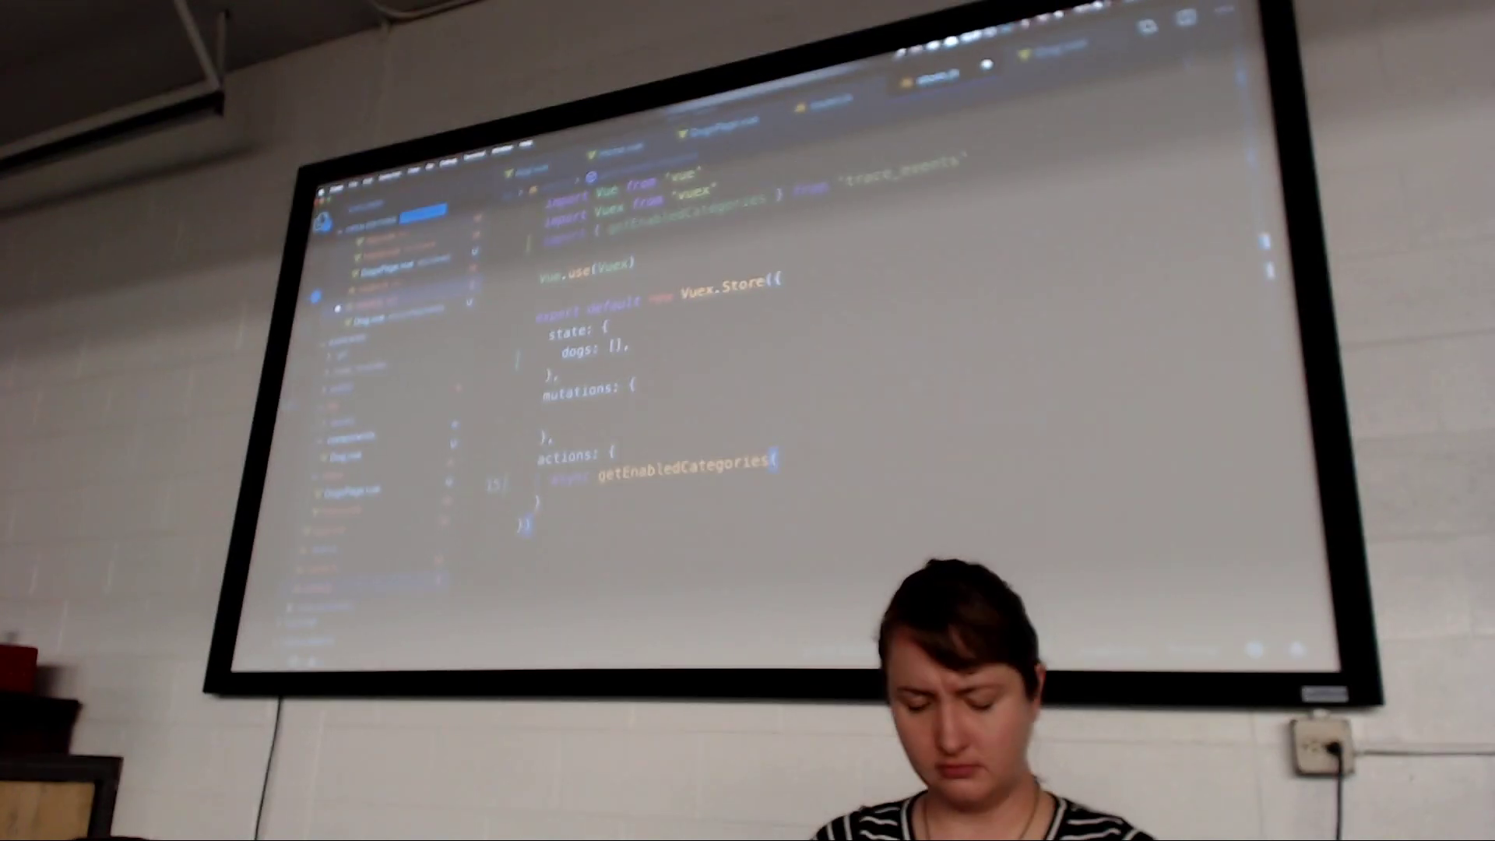
pyautogui.hotkey('ctrl', 'z')
pyautogui.write('Dogs')
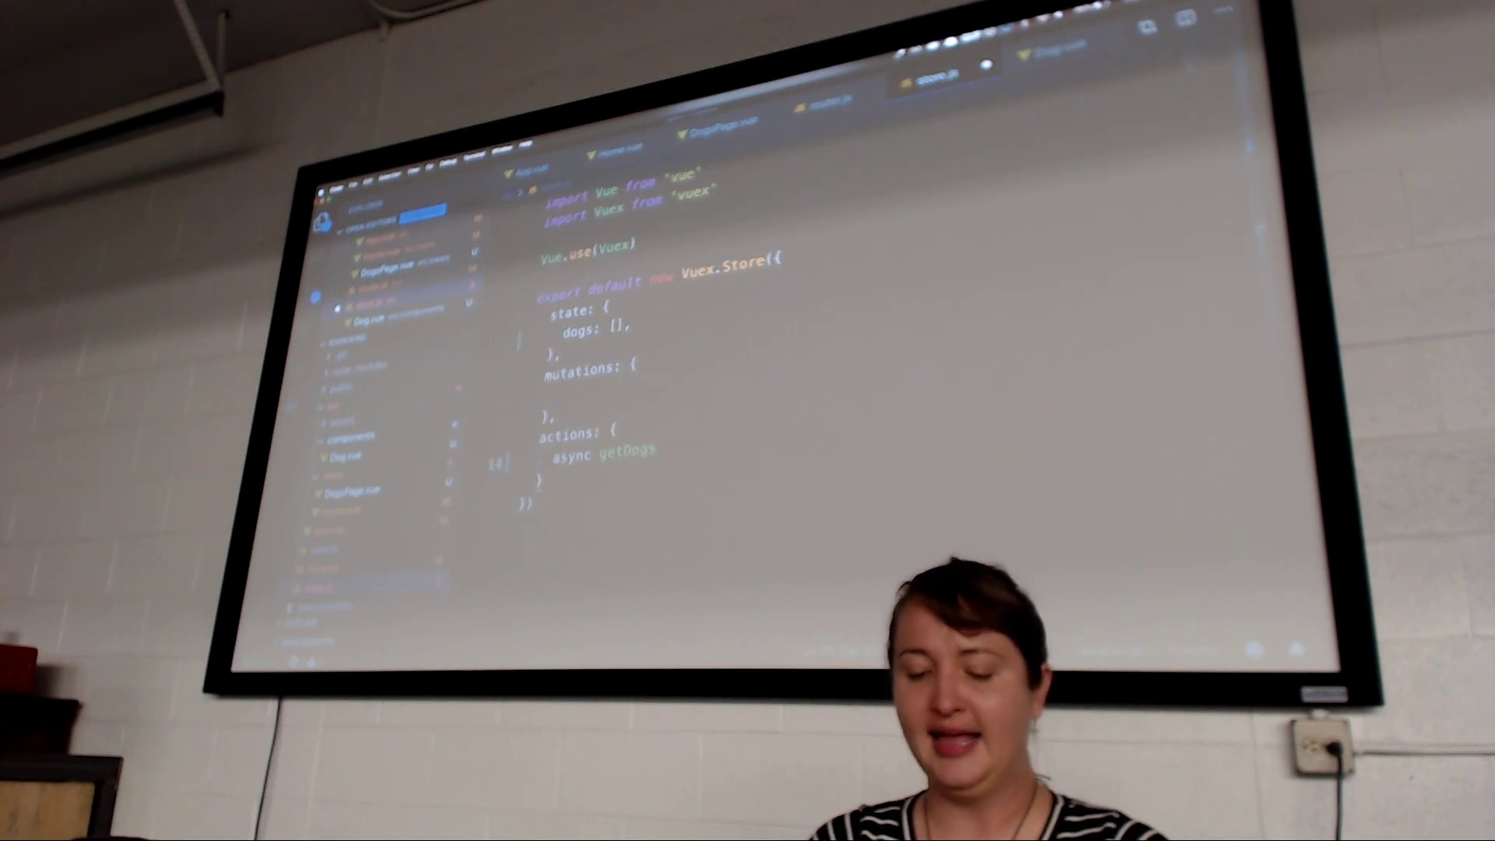
pyautogui.write('(context)')
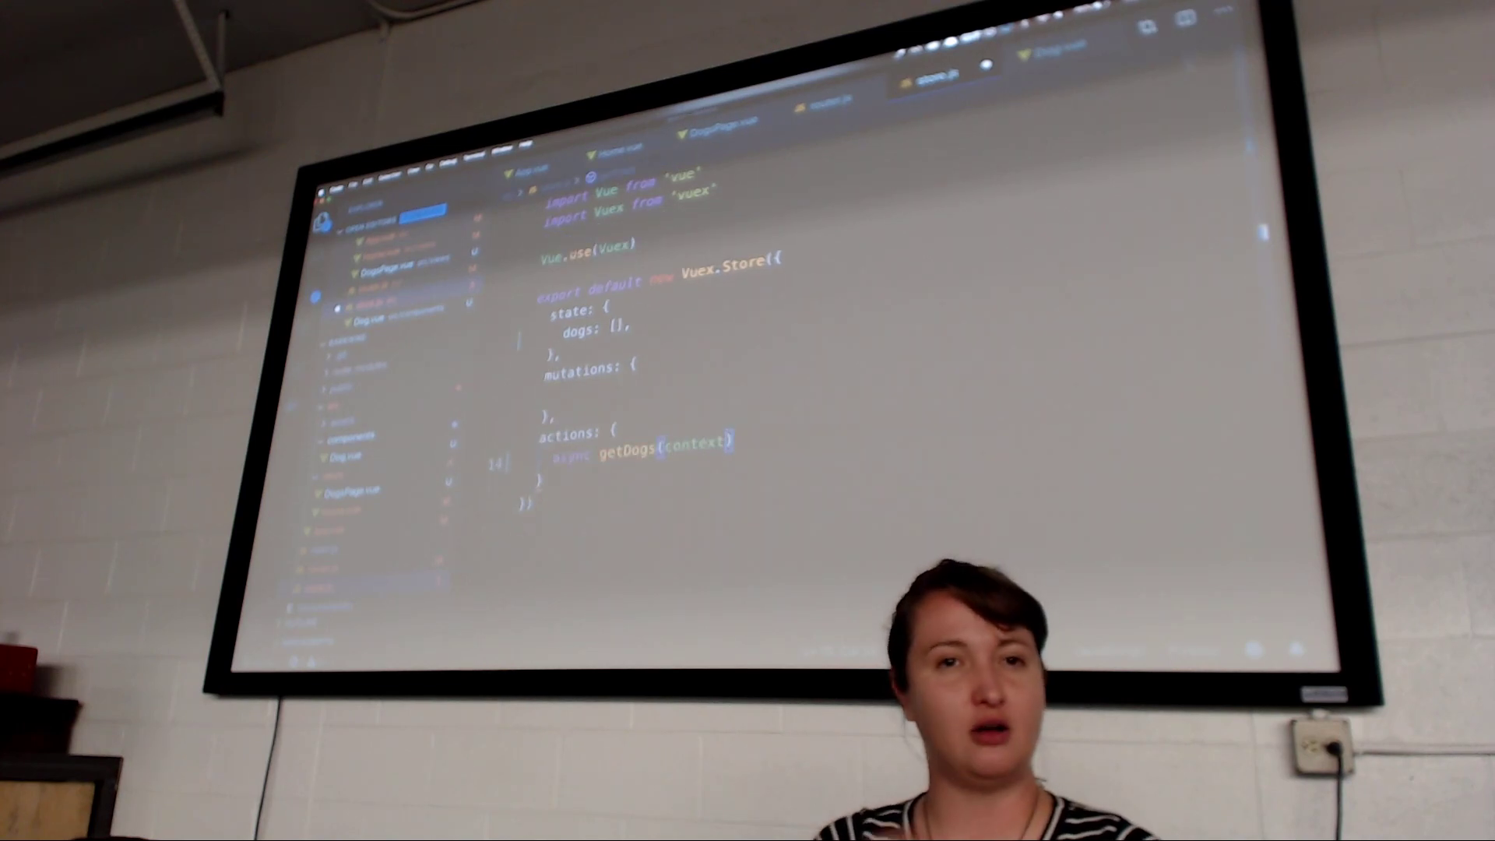
pyautogui.write(' {')
pyautogui.press('Return')
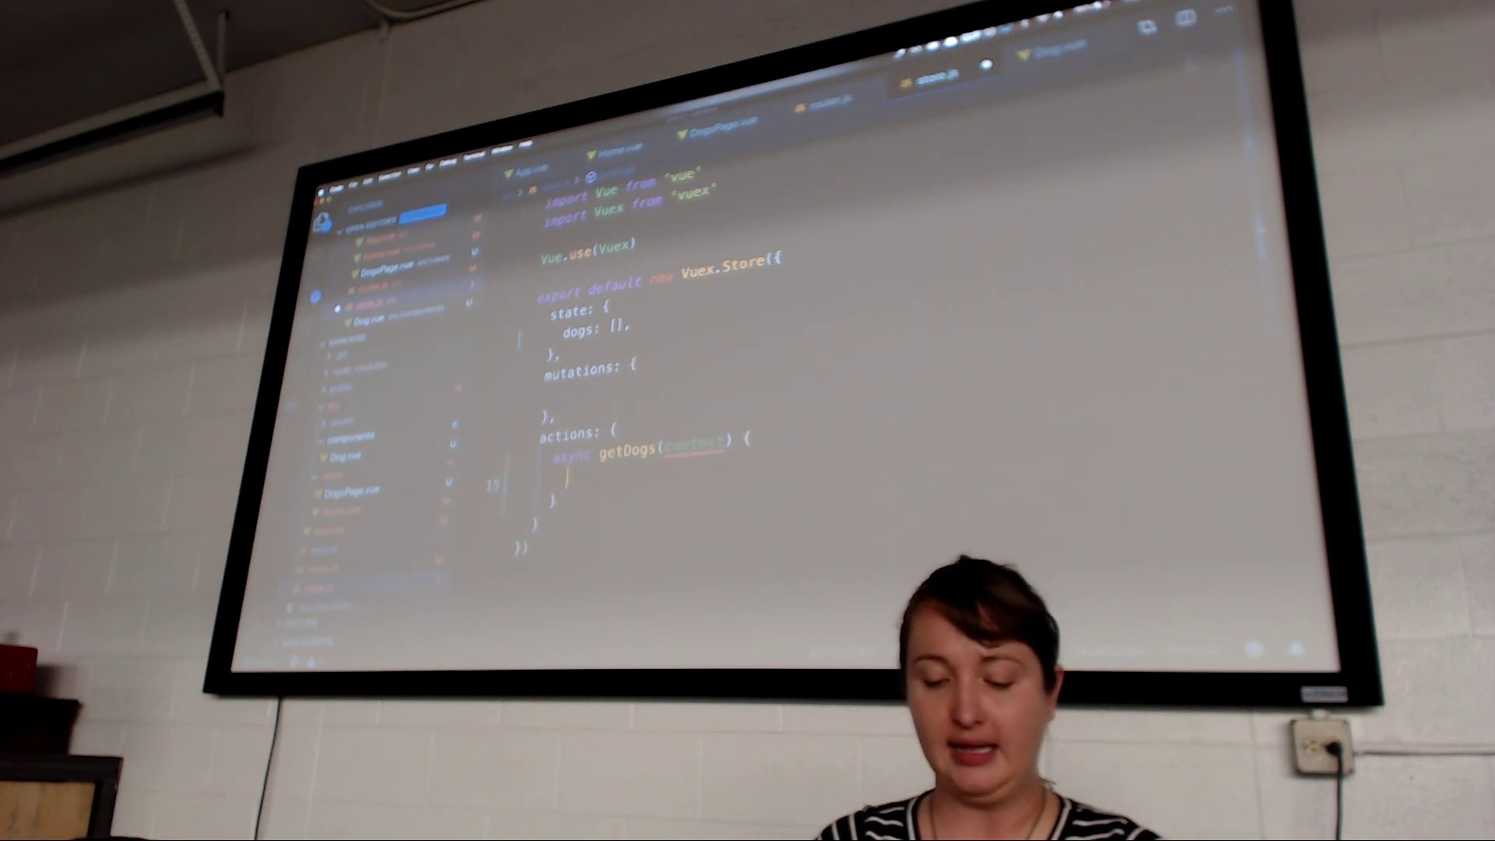
pyautogui.write('const reponse = a')
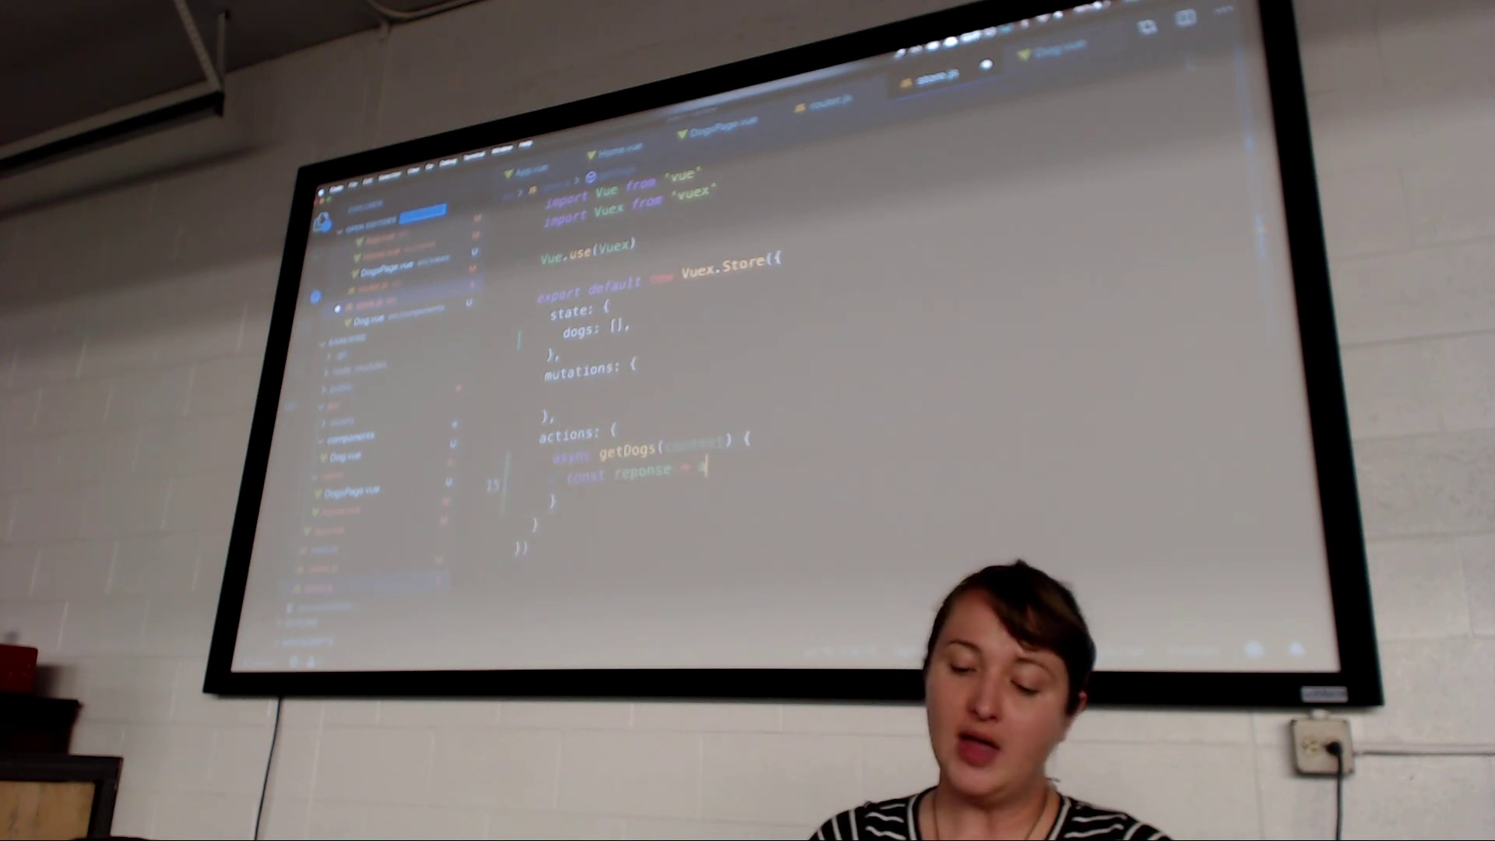
pyautogui.write('wait')
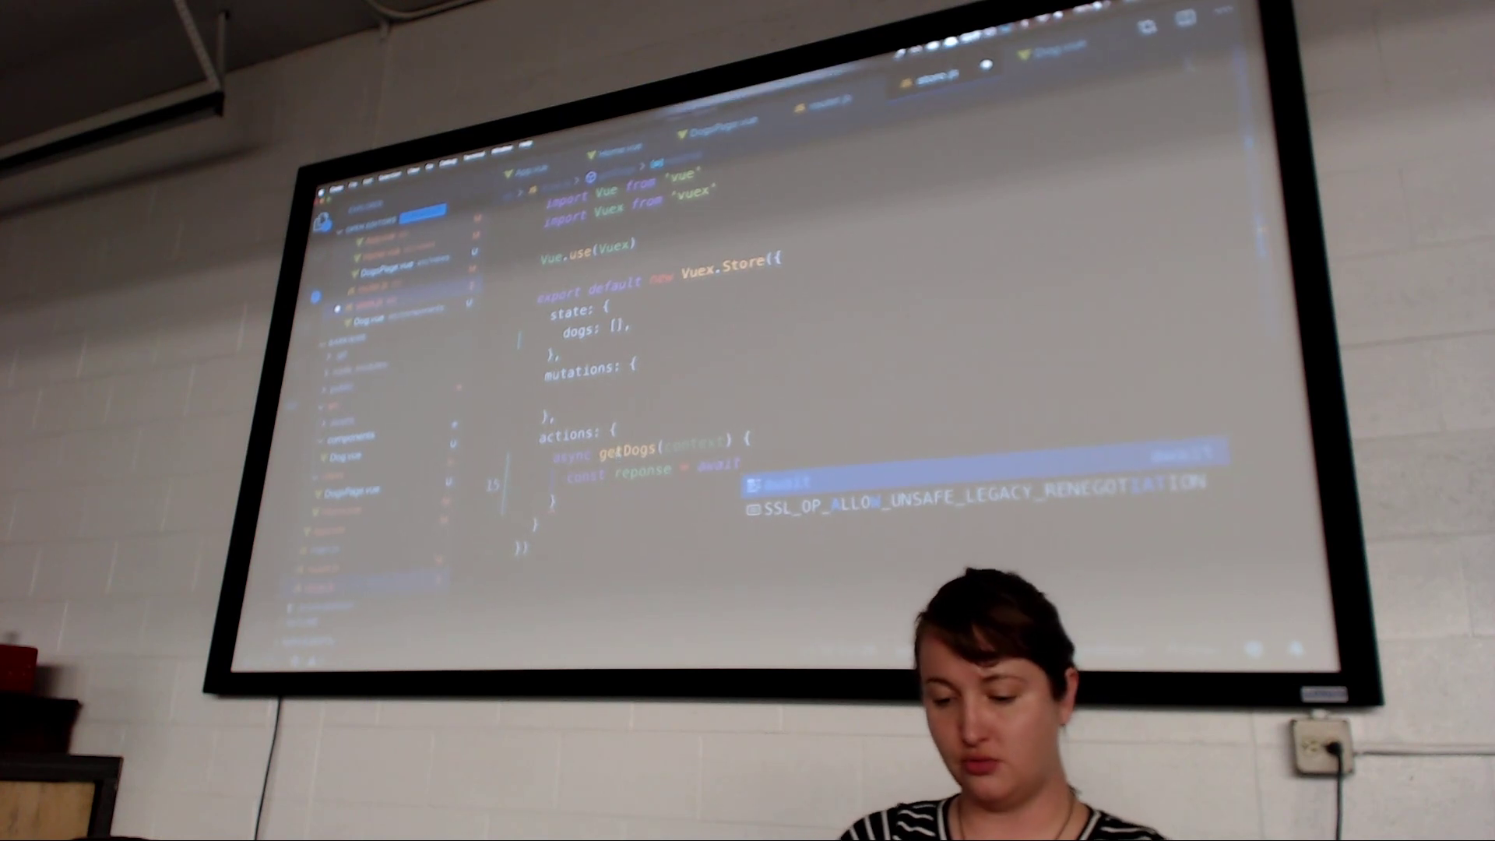
pyautogui.write(" fetch('');")
pyautogui.hotkey('ctrl', 'Tab')
pyautogui.hotkey('ctrl', 'Tab')
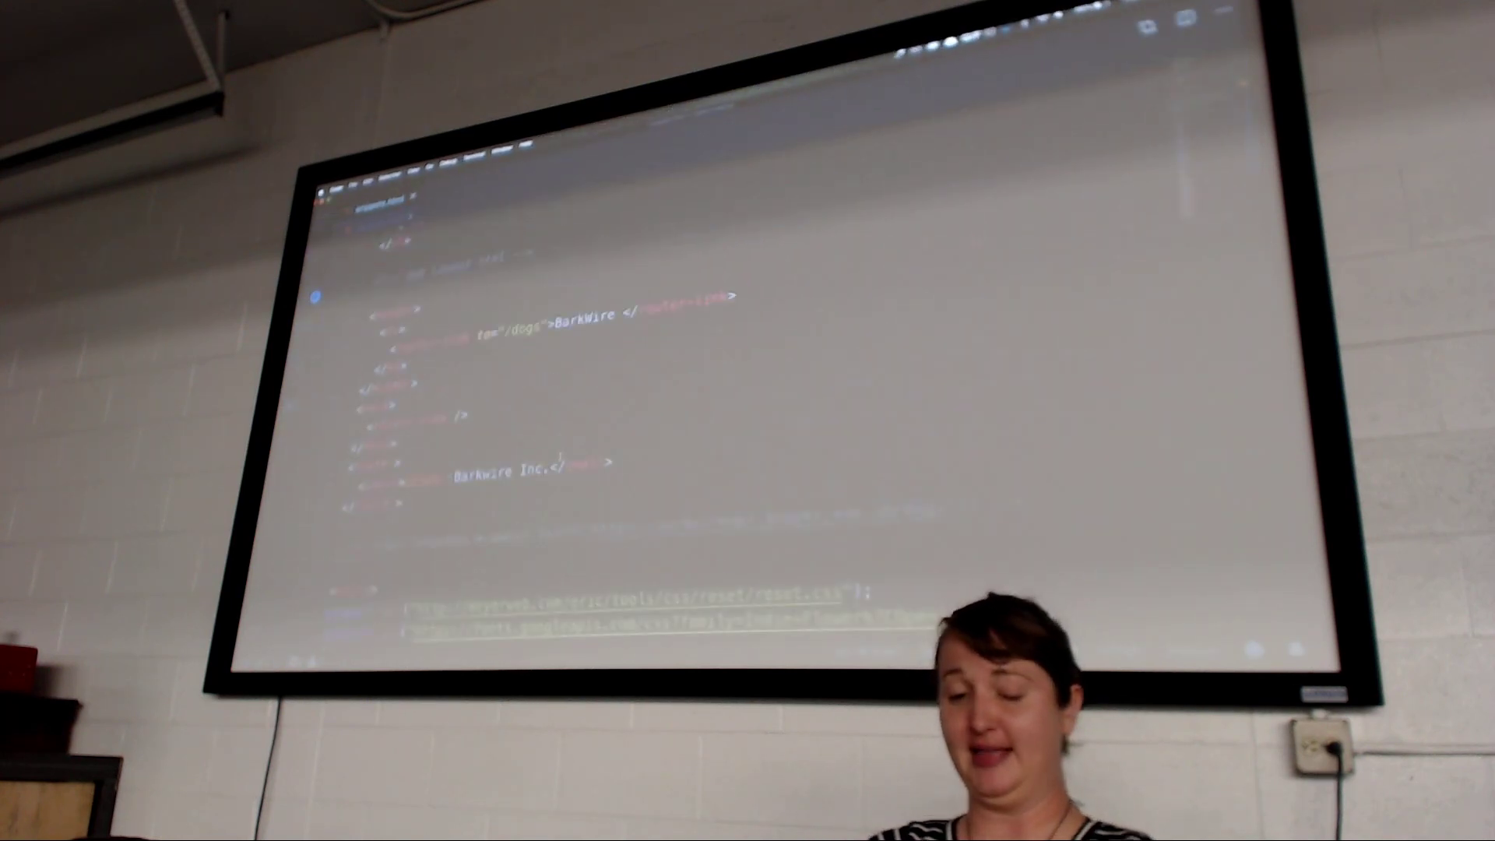
pyautogui.hotkey('ctrl', 'Tab')
pyautogui.scroll(-3, 771, 409)
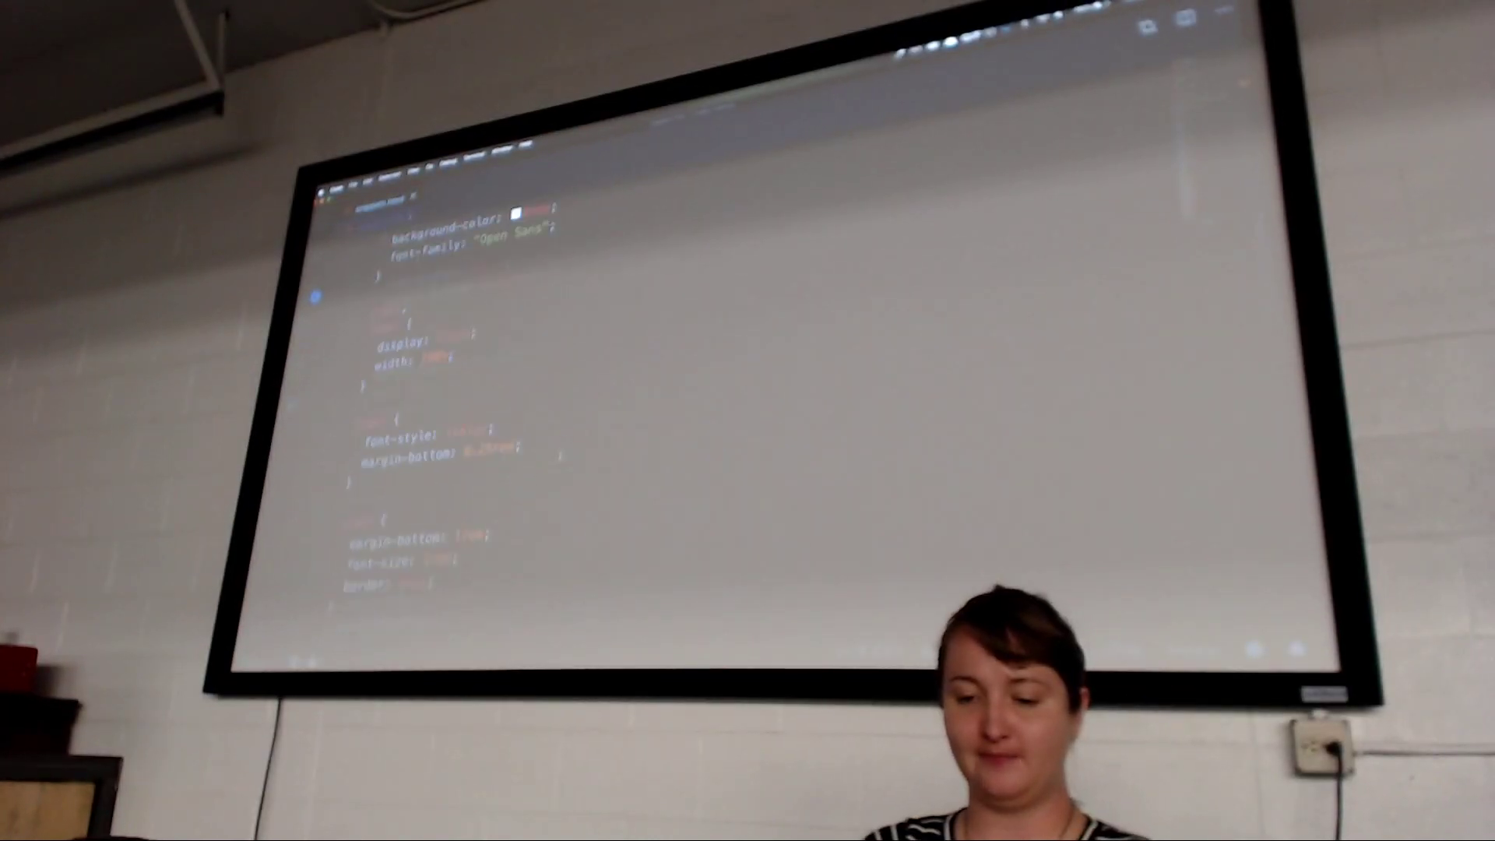
pyautogui.scroll(5, 771, 409)
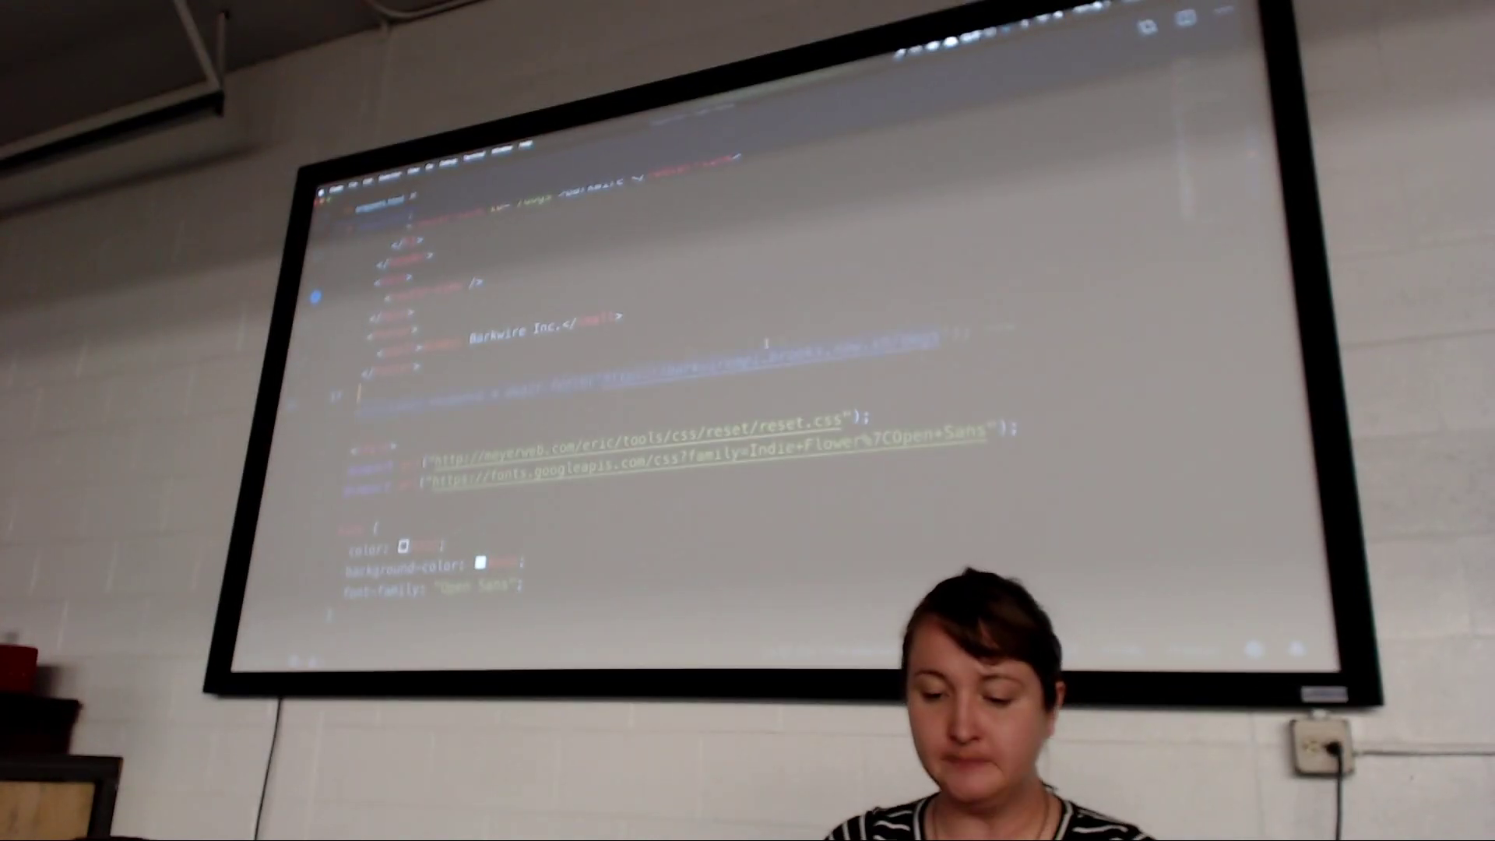
pyautogui.hotkey('ctrl', 'Tab')
pyautogui.hotkey('ctrl', 'v')
pyautogui.press('Return')
pyautogui.write('const d')
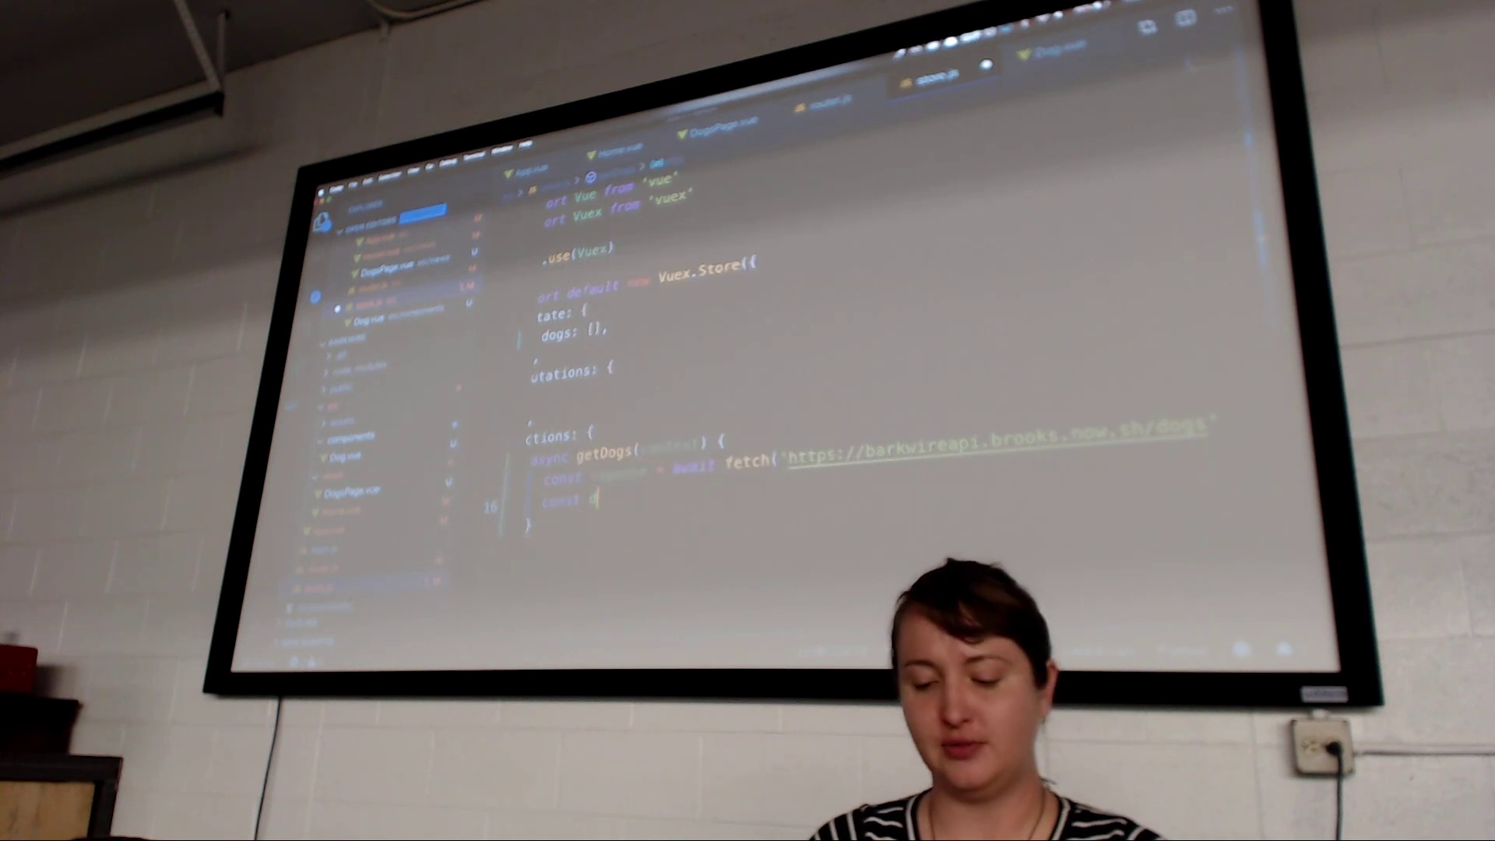
pyautogui.write('ogogs =')
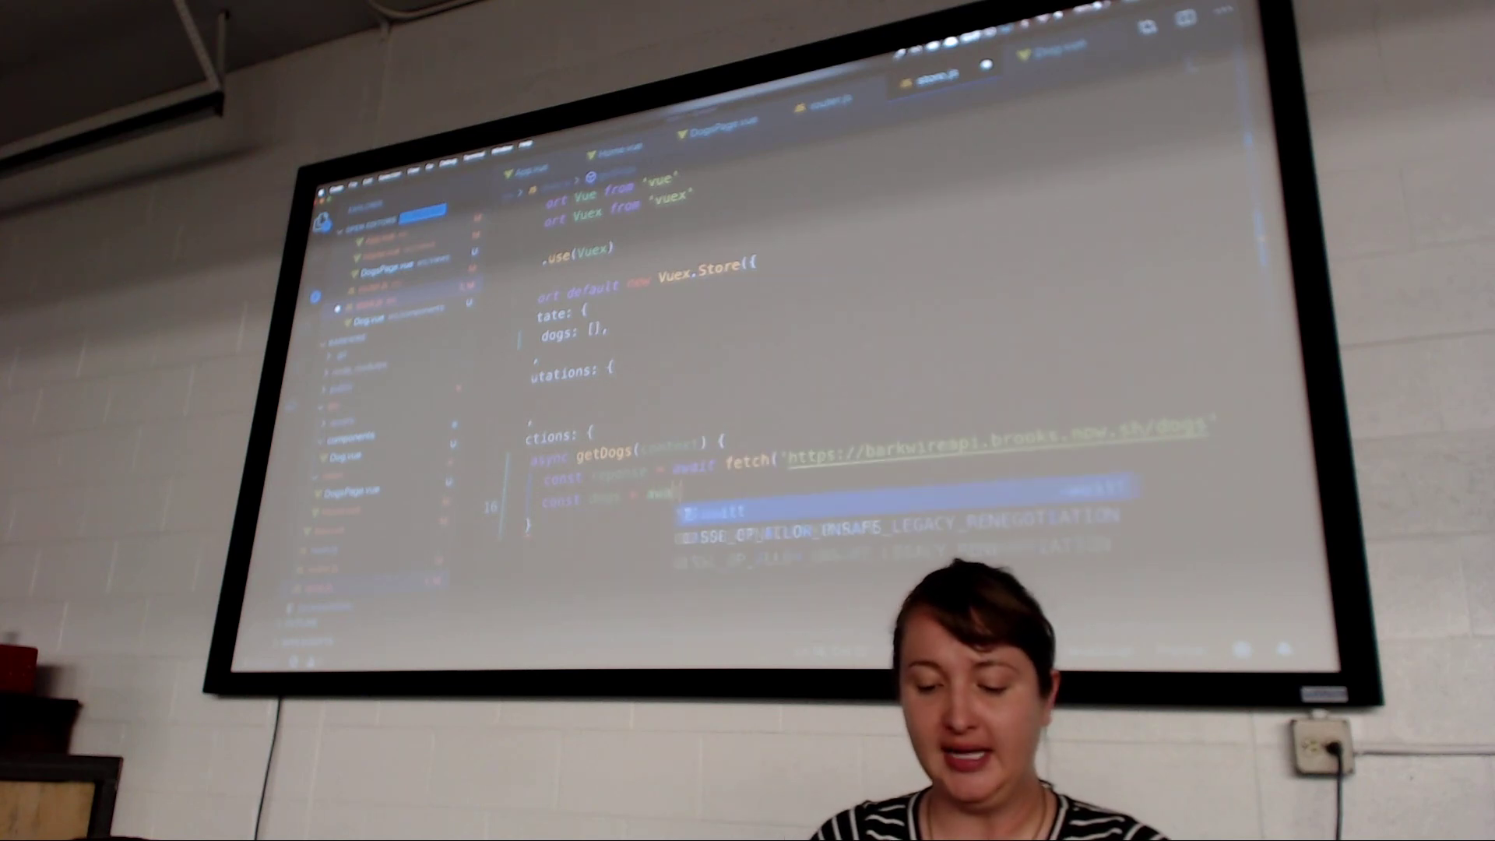
pyautogui.write('await json')
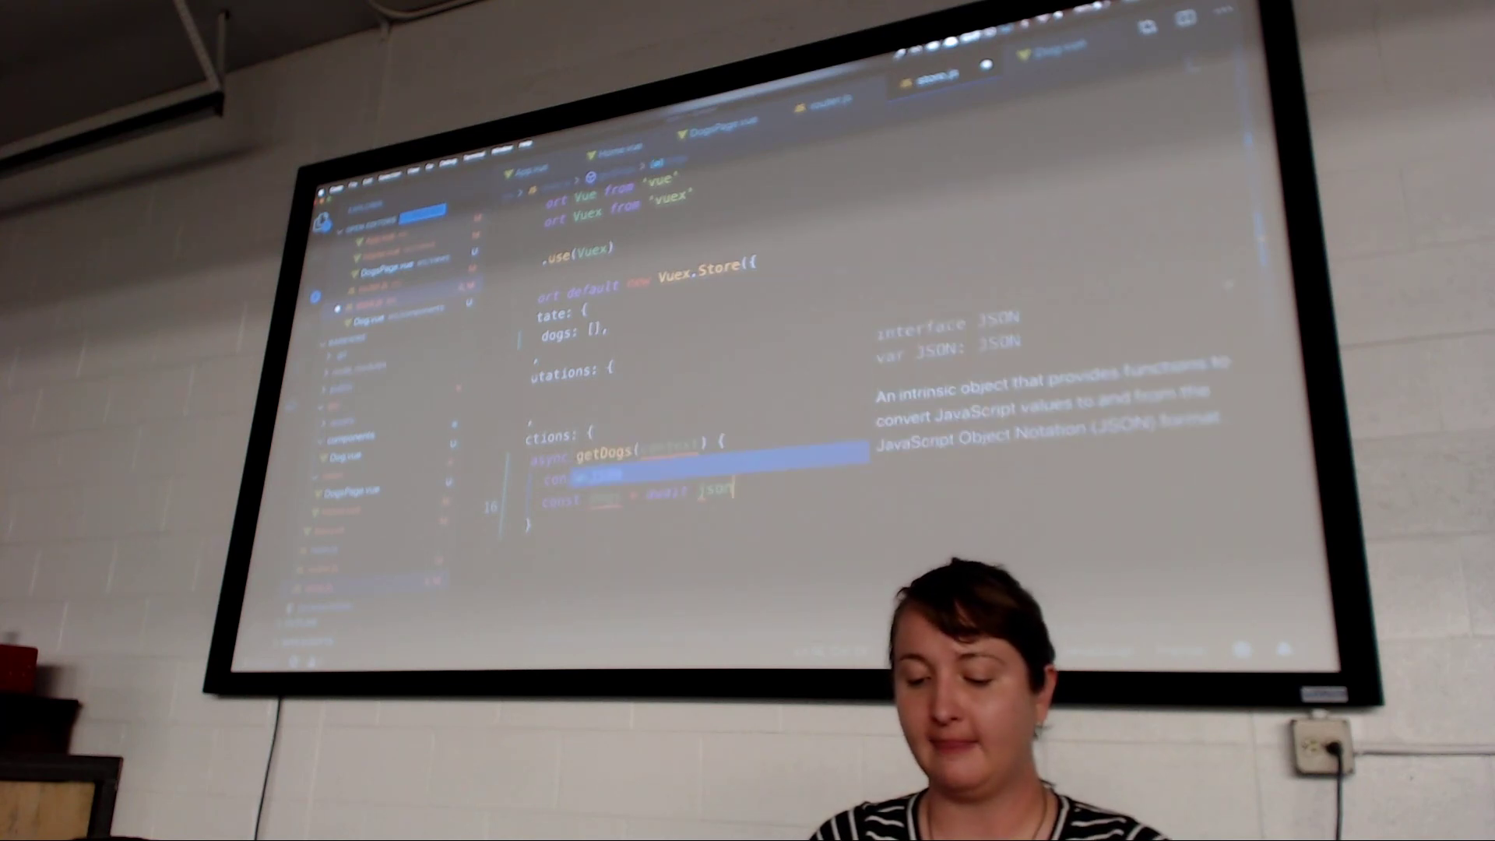
pyautogui.write('(')
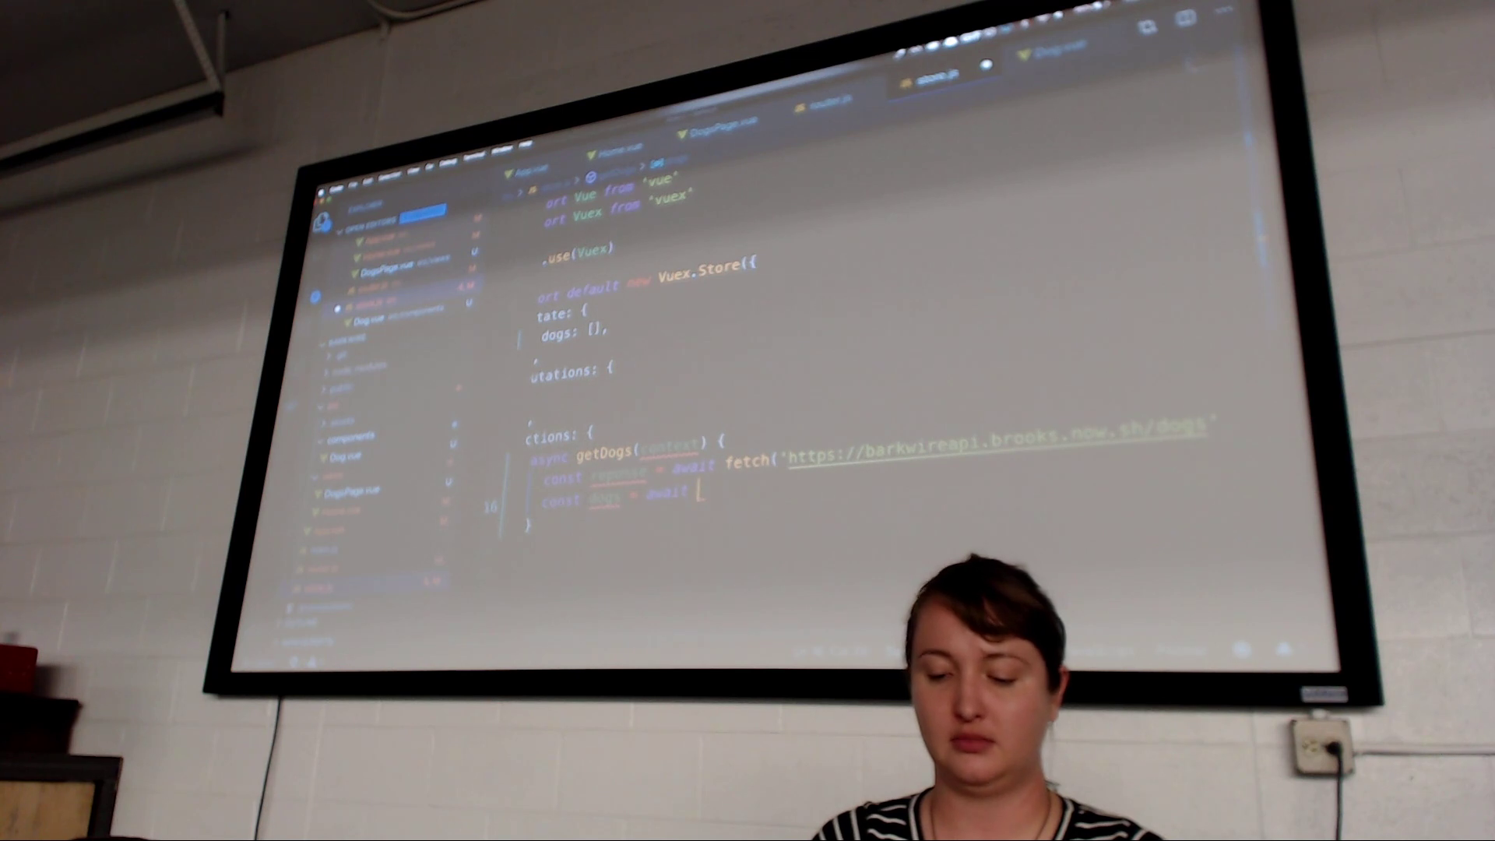
pyautogui.write('RESPONSE')
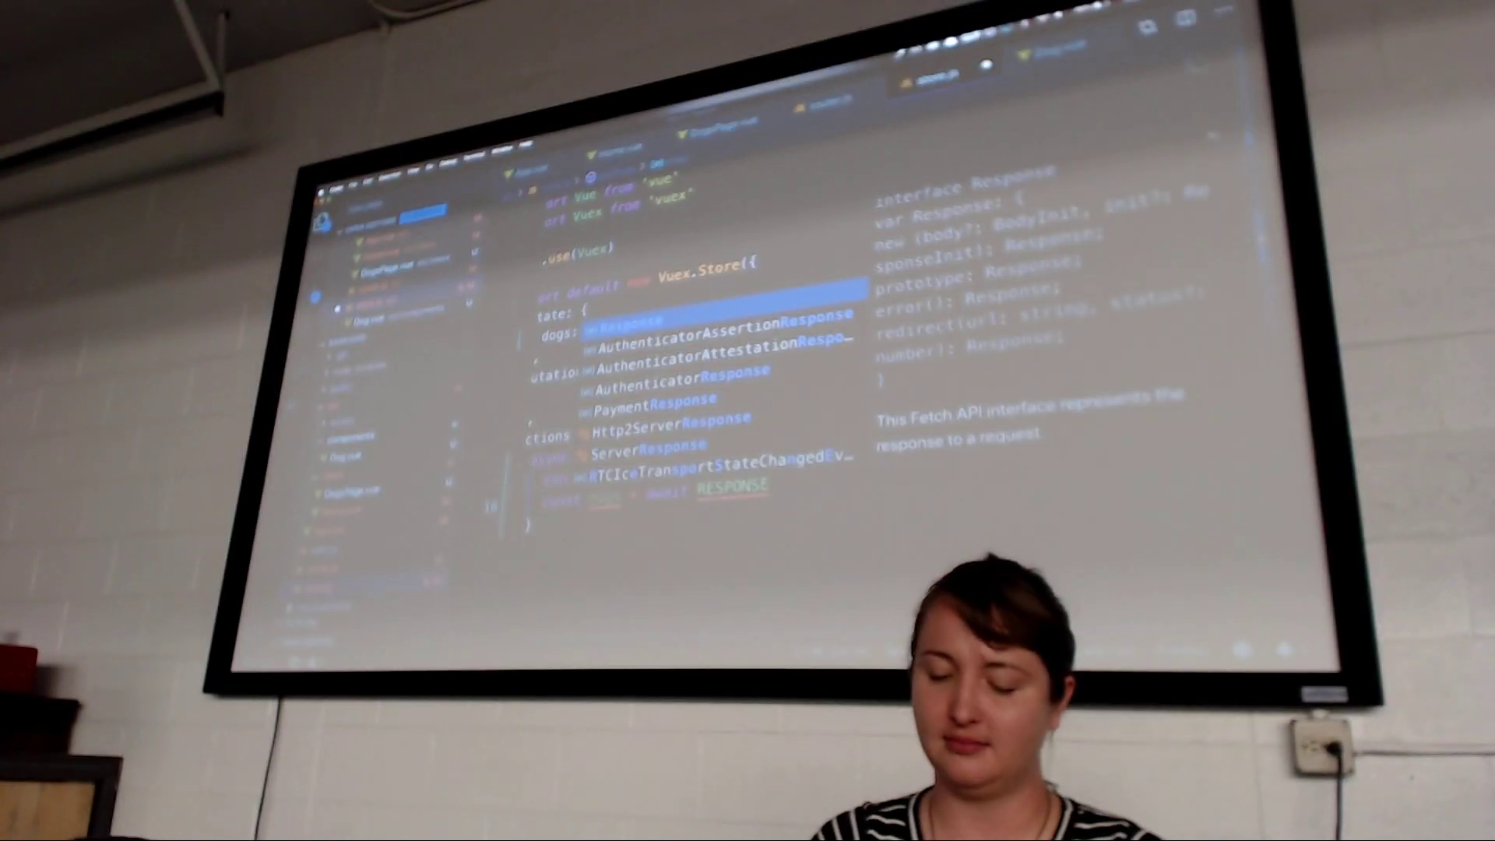
# Add const dogs = await response.json() and context.commit('setDogs', dogs) to getDogs
pyautogui.press('Return')
pyautogui.write('.json(')
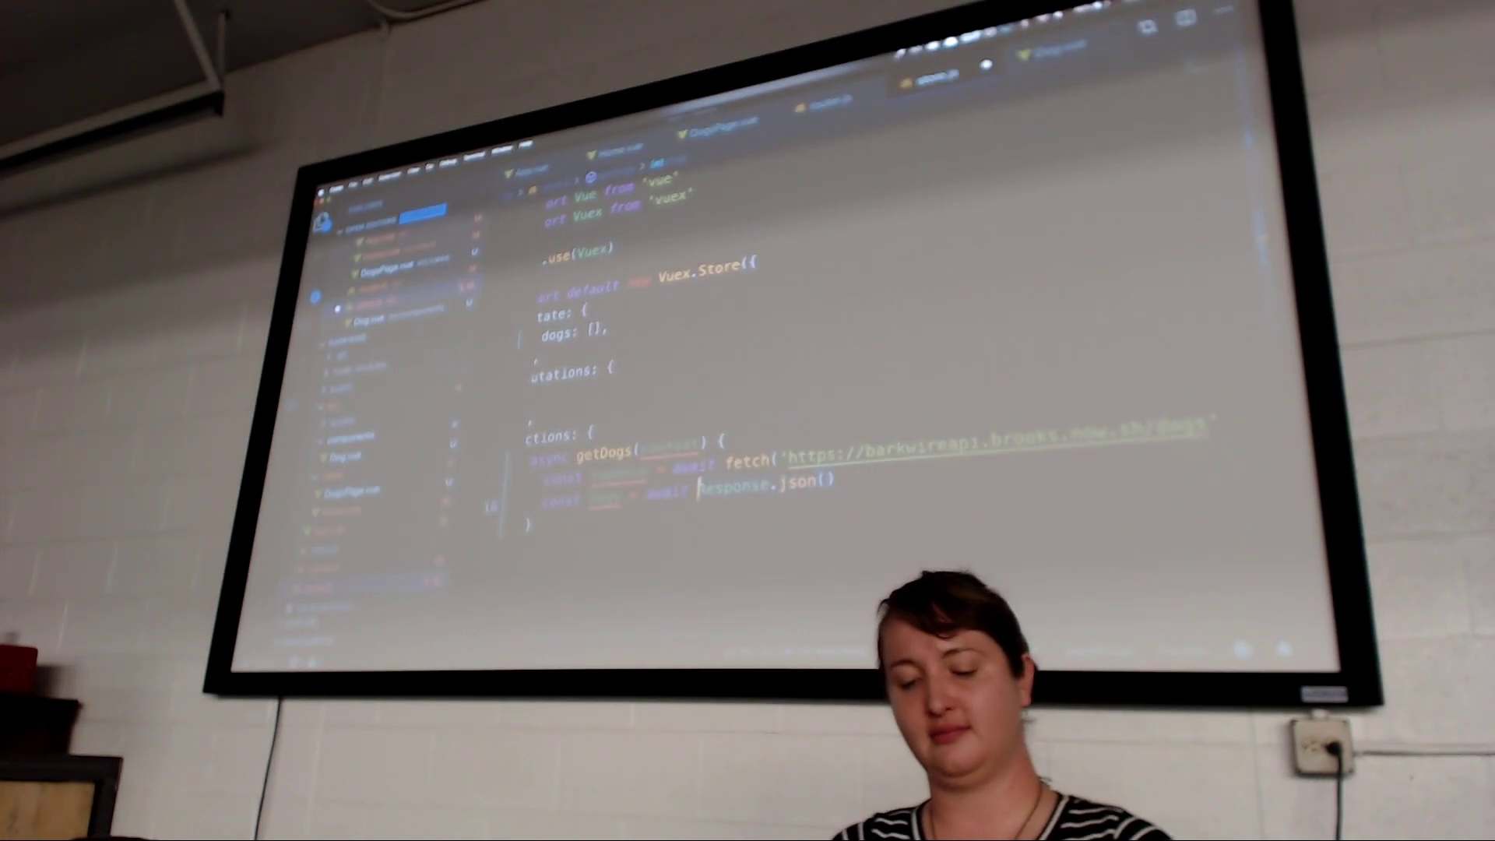
pyautogui.hotkey('ctrl', 'z')
pyautogui.write('r')
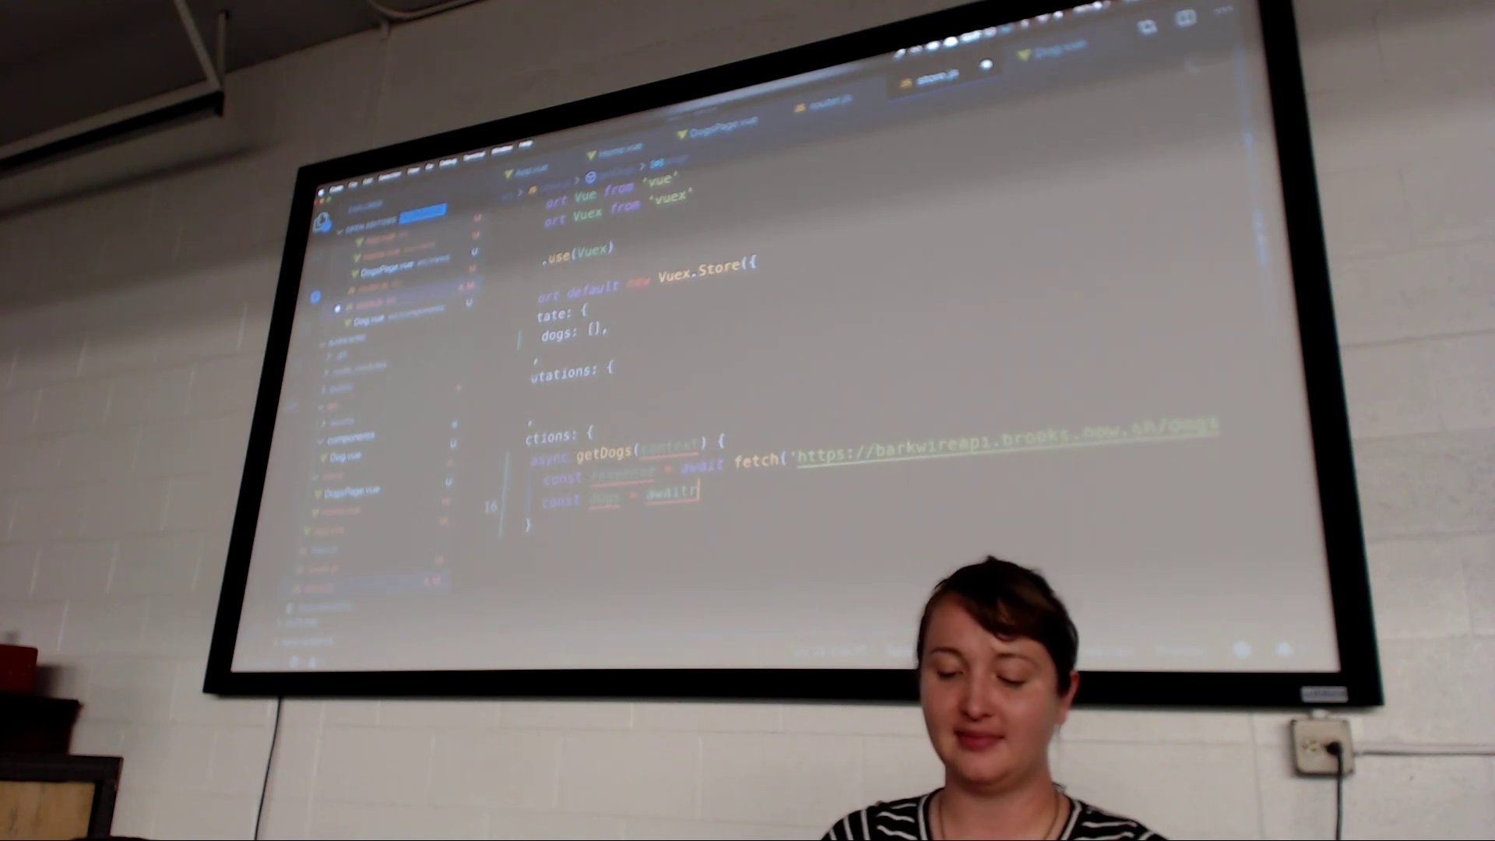
pyautogui.write('esponse.js')
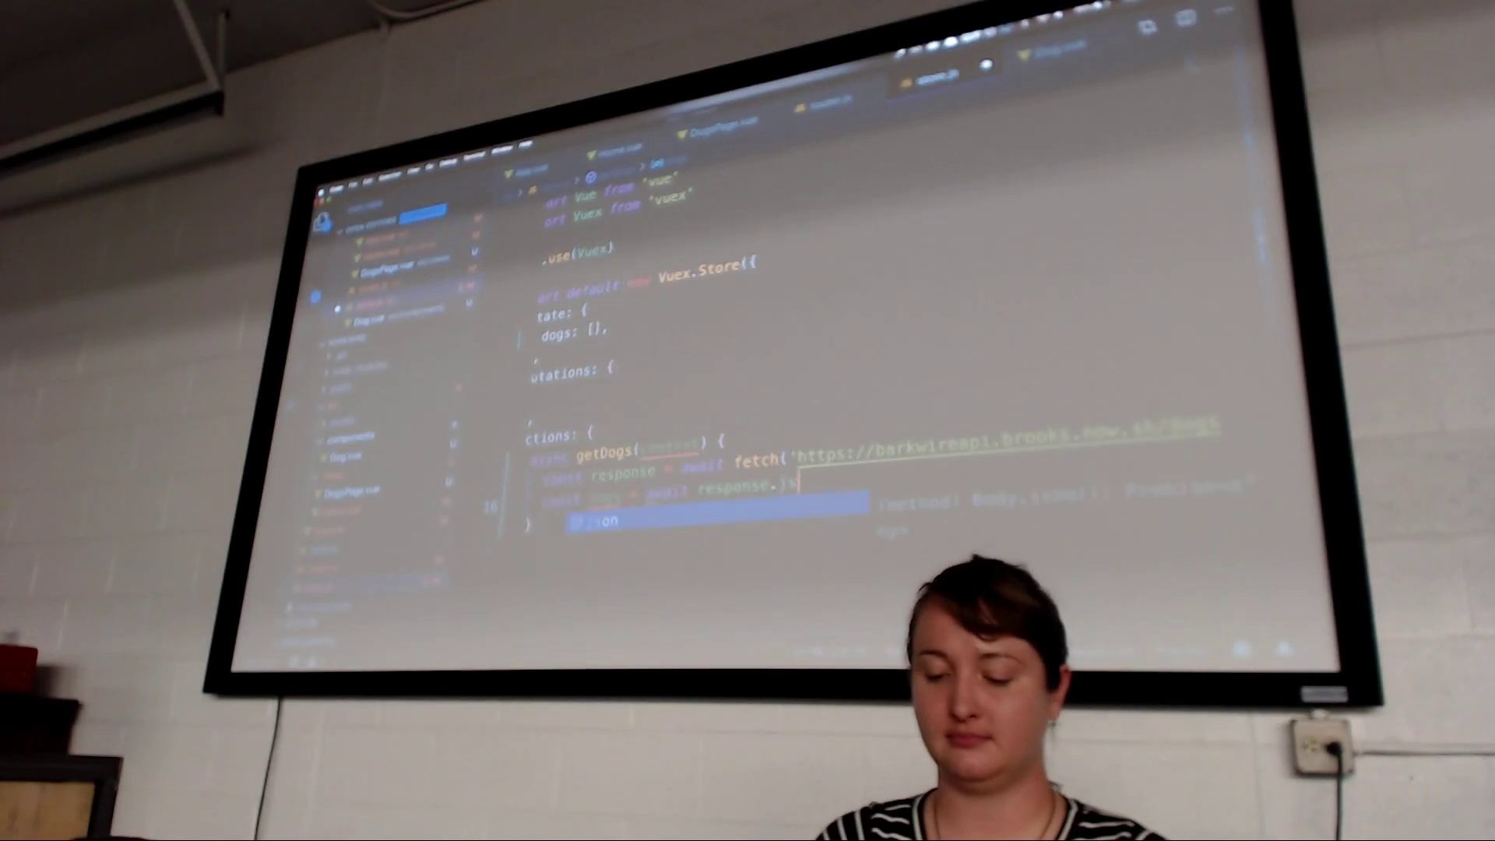
pyautogui.write('on()')
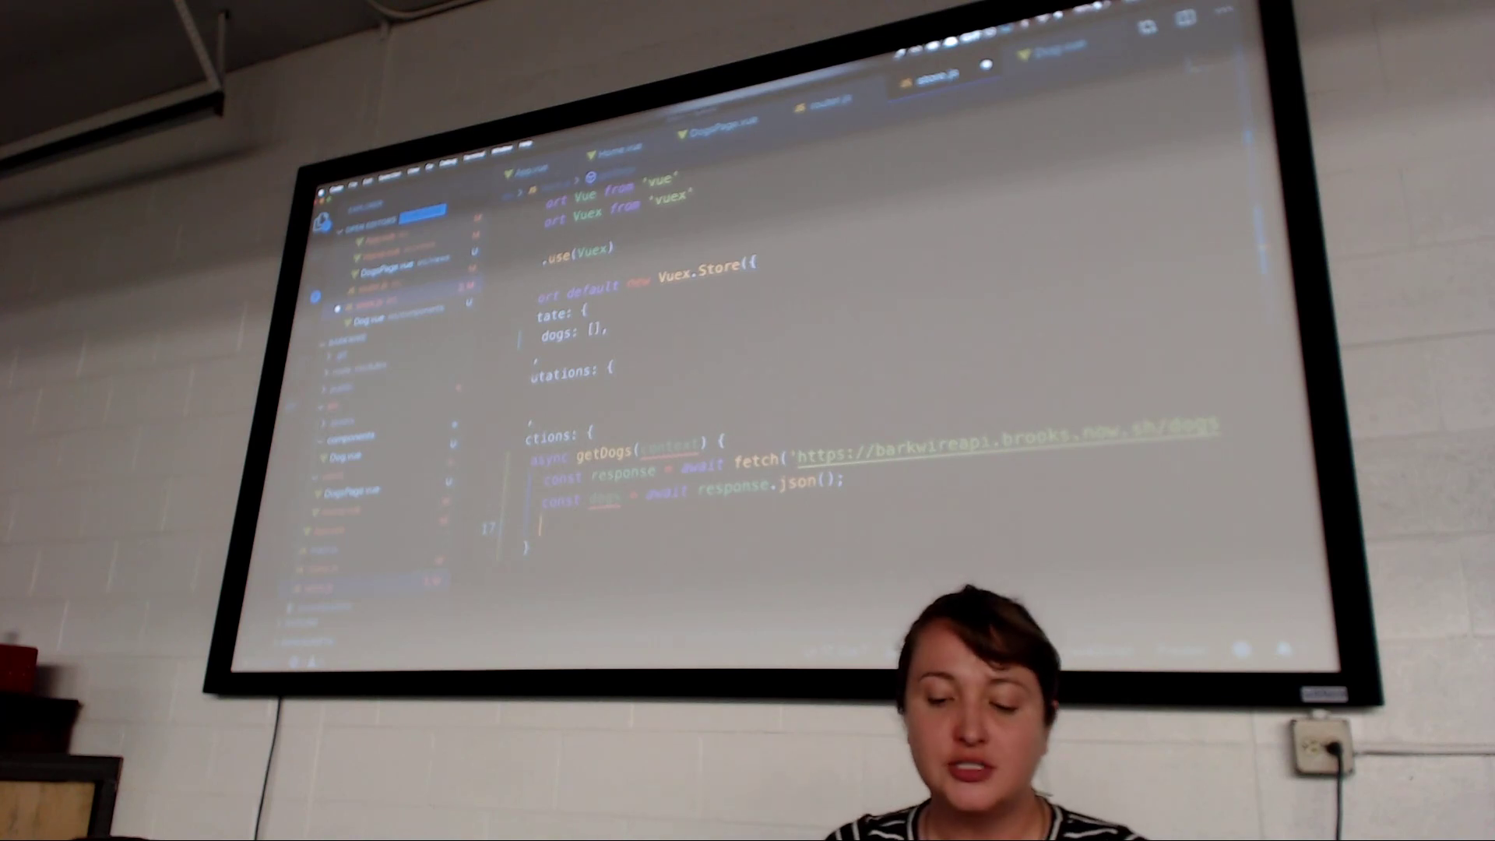
pyautogui.write('context.commi')
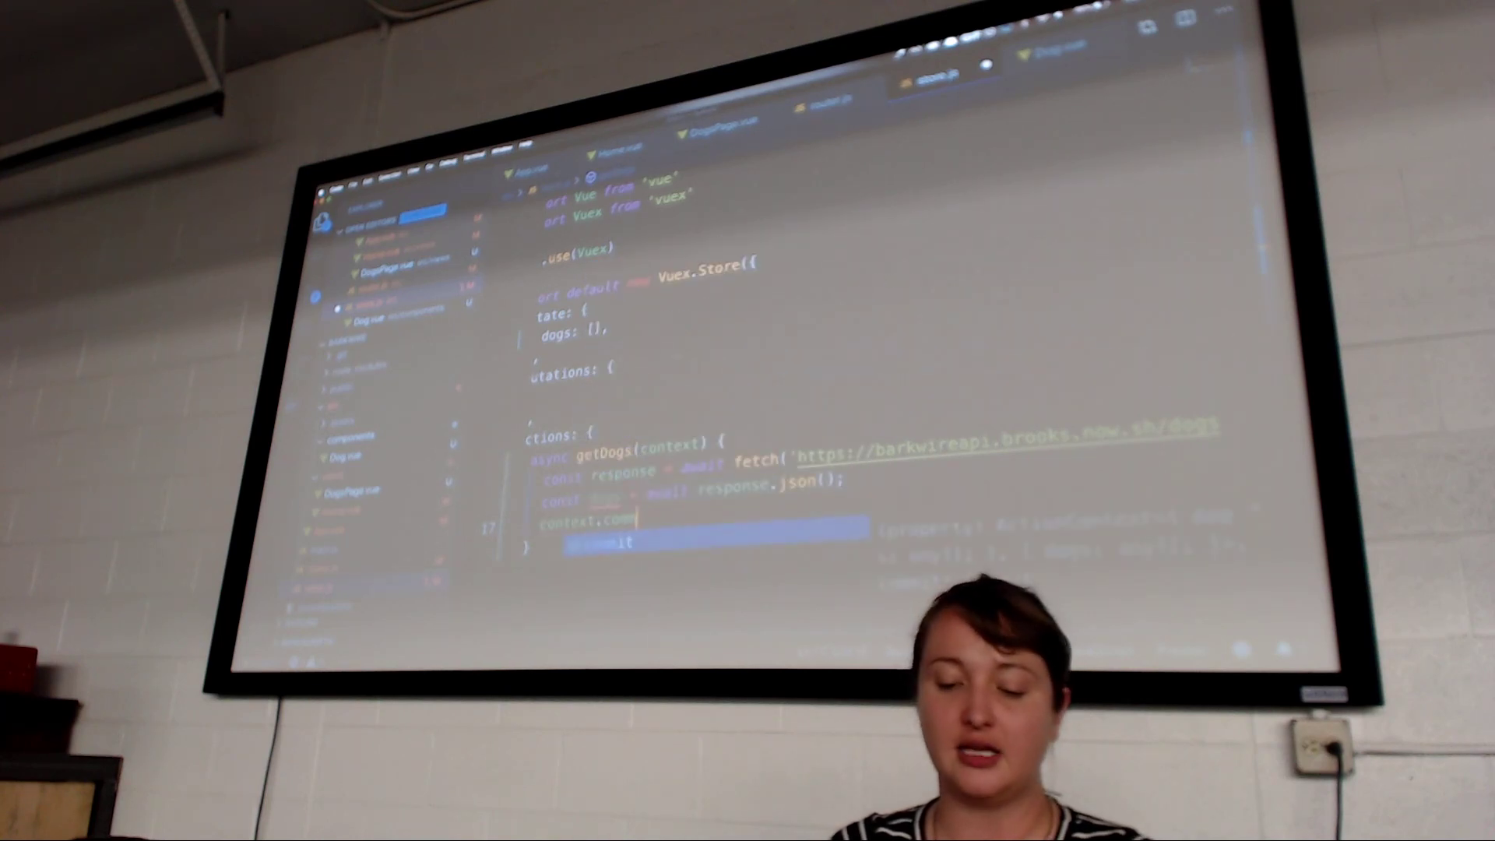
pyautogui.write('t(')
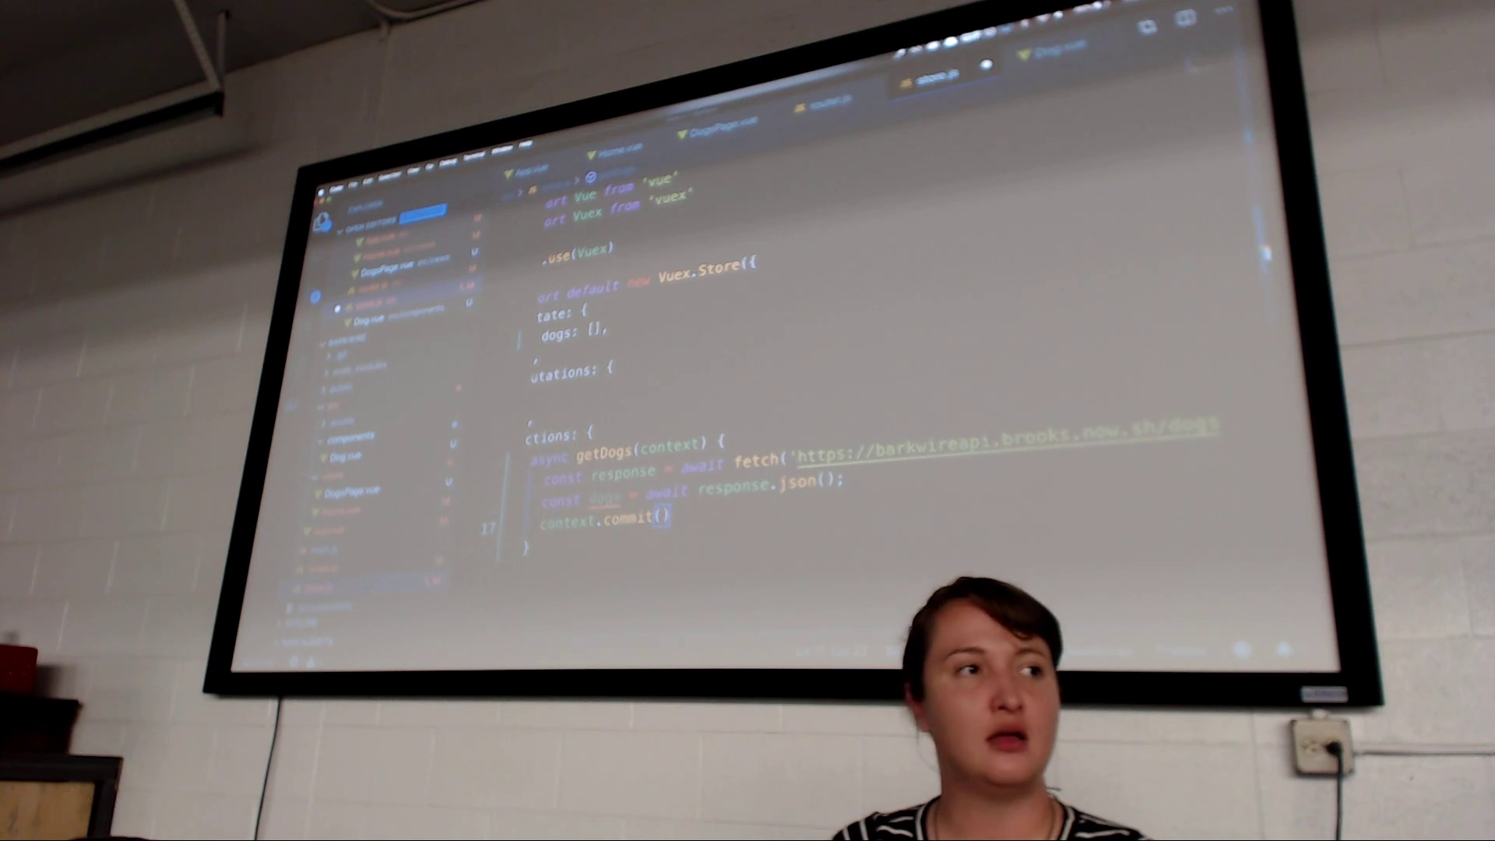
pyautogui.write("'setDogs'")
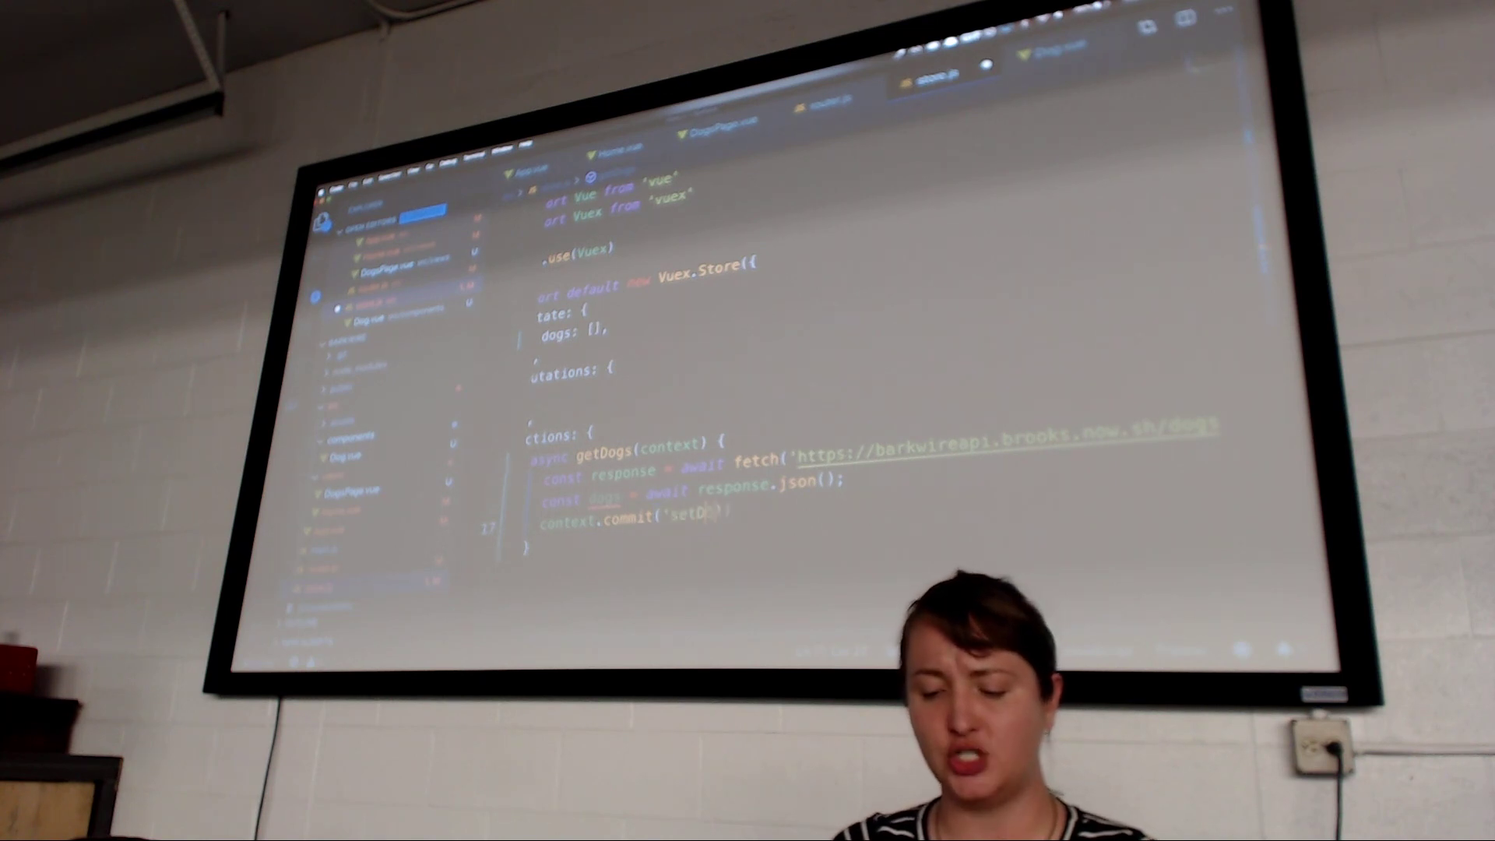
pyautogui.write(', dogs')
pyautogui.hscroll(-2, 742, 386)
# Add a setDogs(state, dogs) mutation assigning state.dogs = dogs, and save store.js
pyautogui.click(499, 400)
pyautogui.write('setDogs(s')
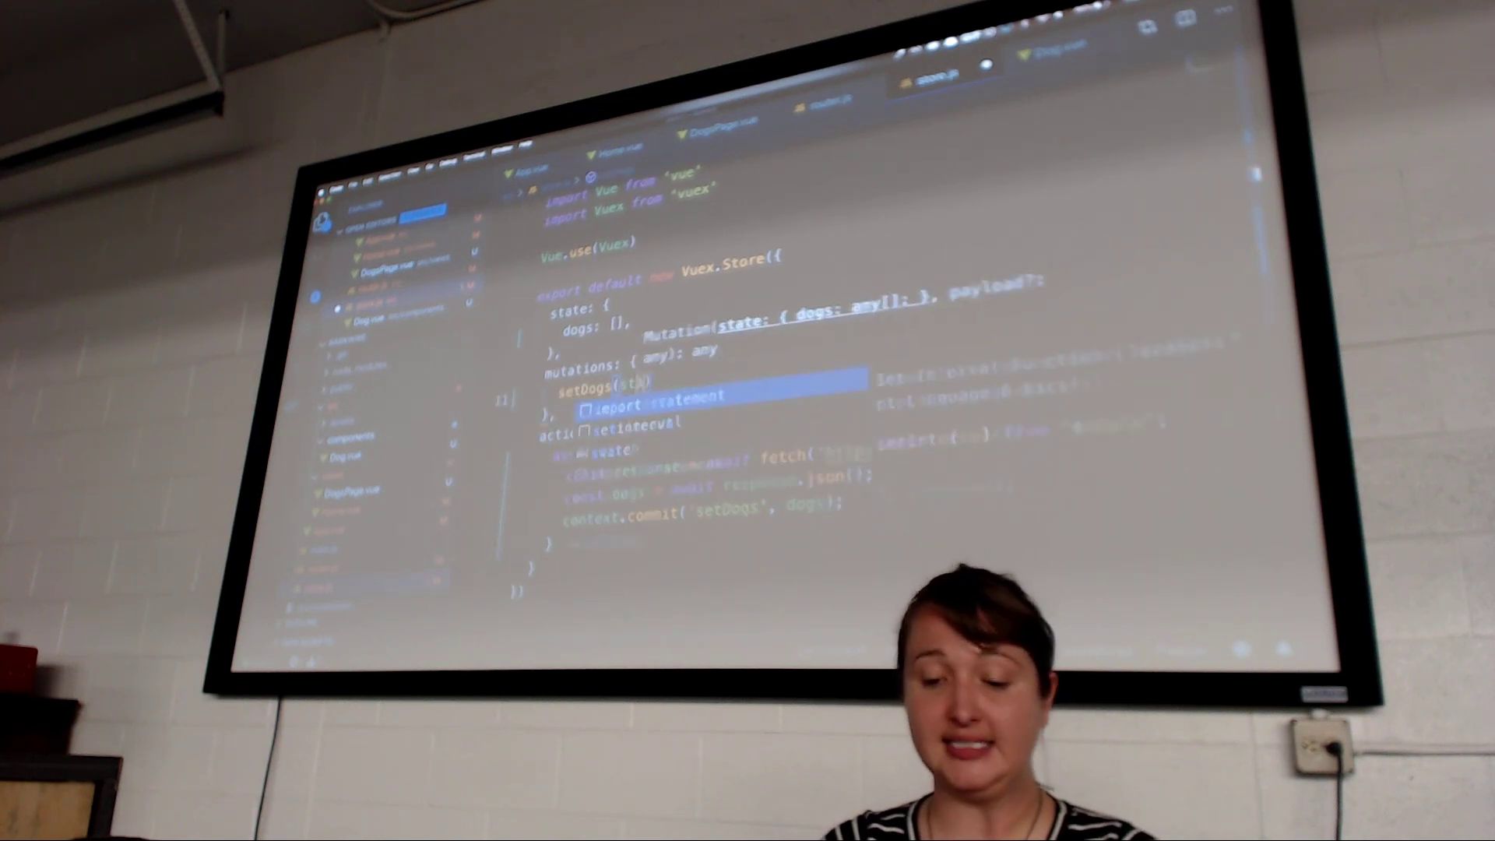
pyautogui.write('tate,')
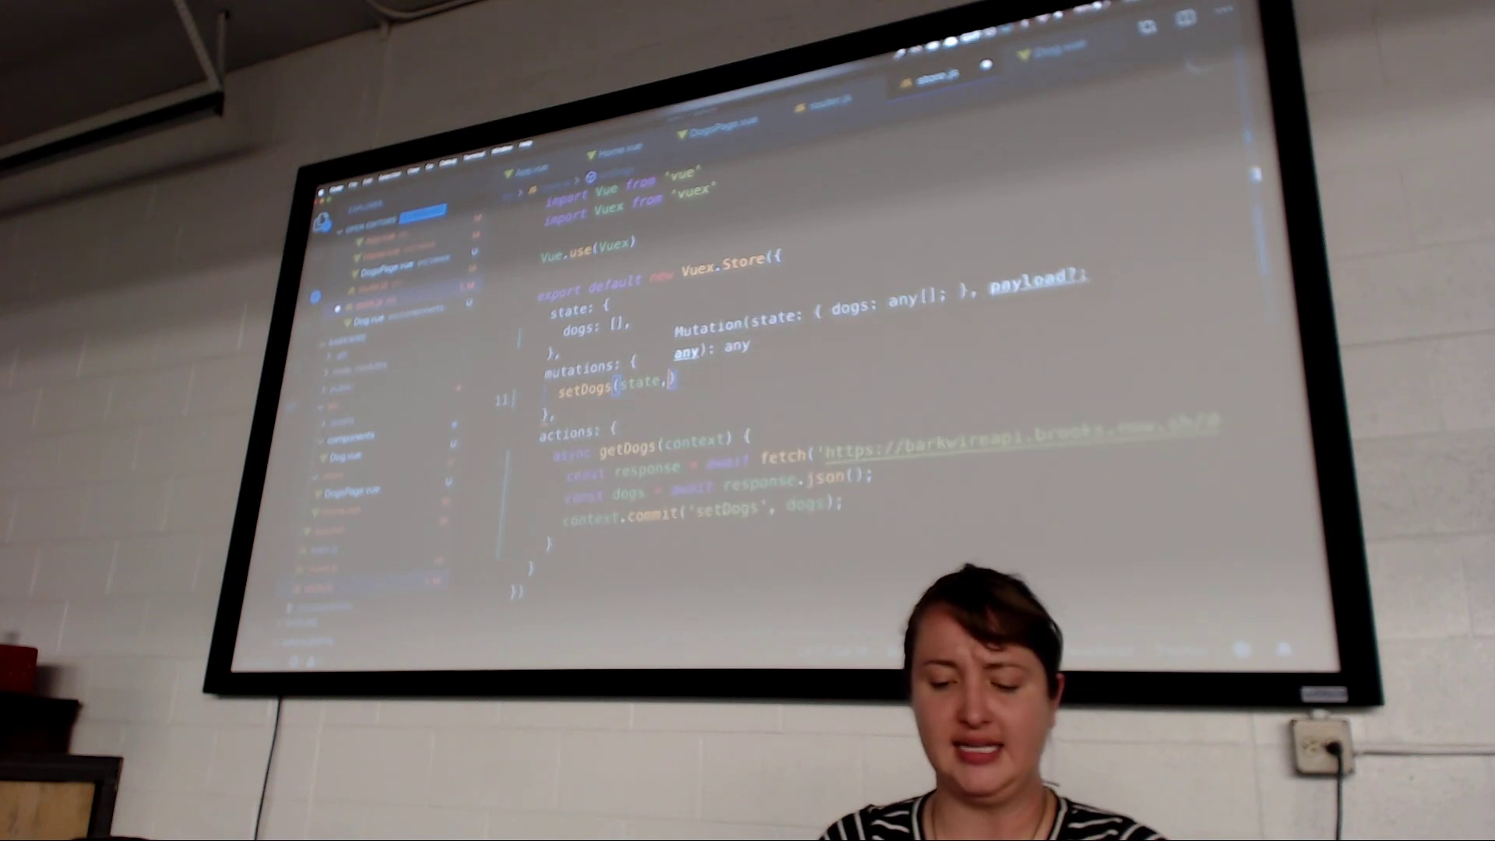
pyautogui.write(' dogs')
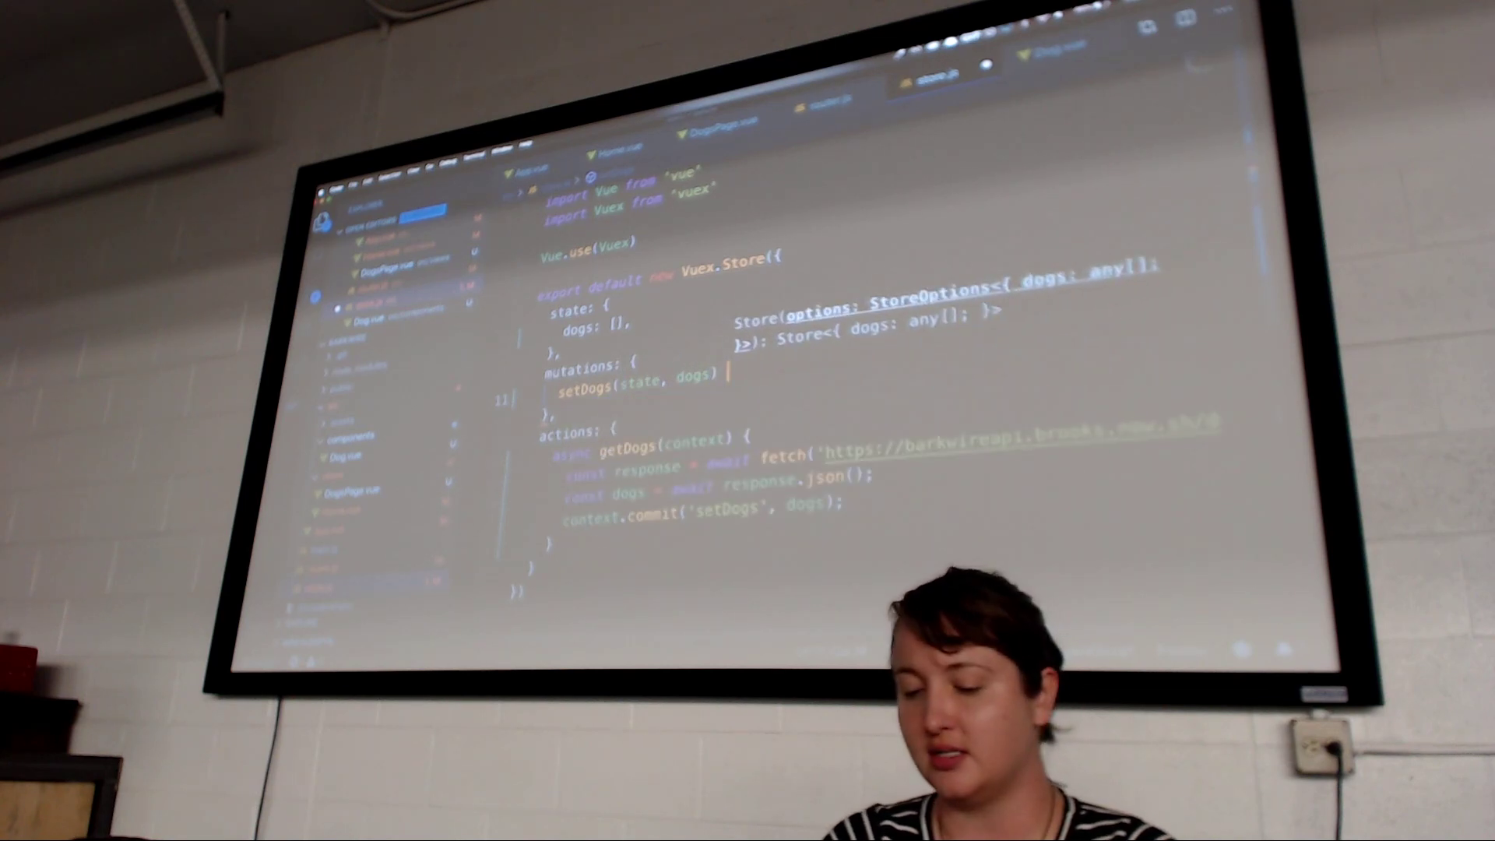
pyautogui.write(') {')
pyautogui.press('Return')
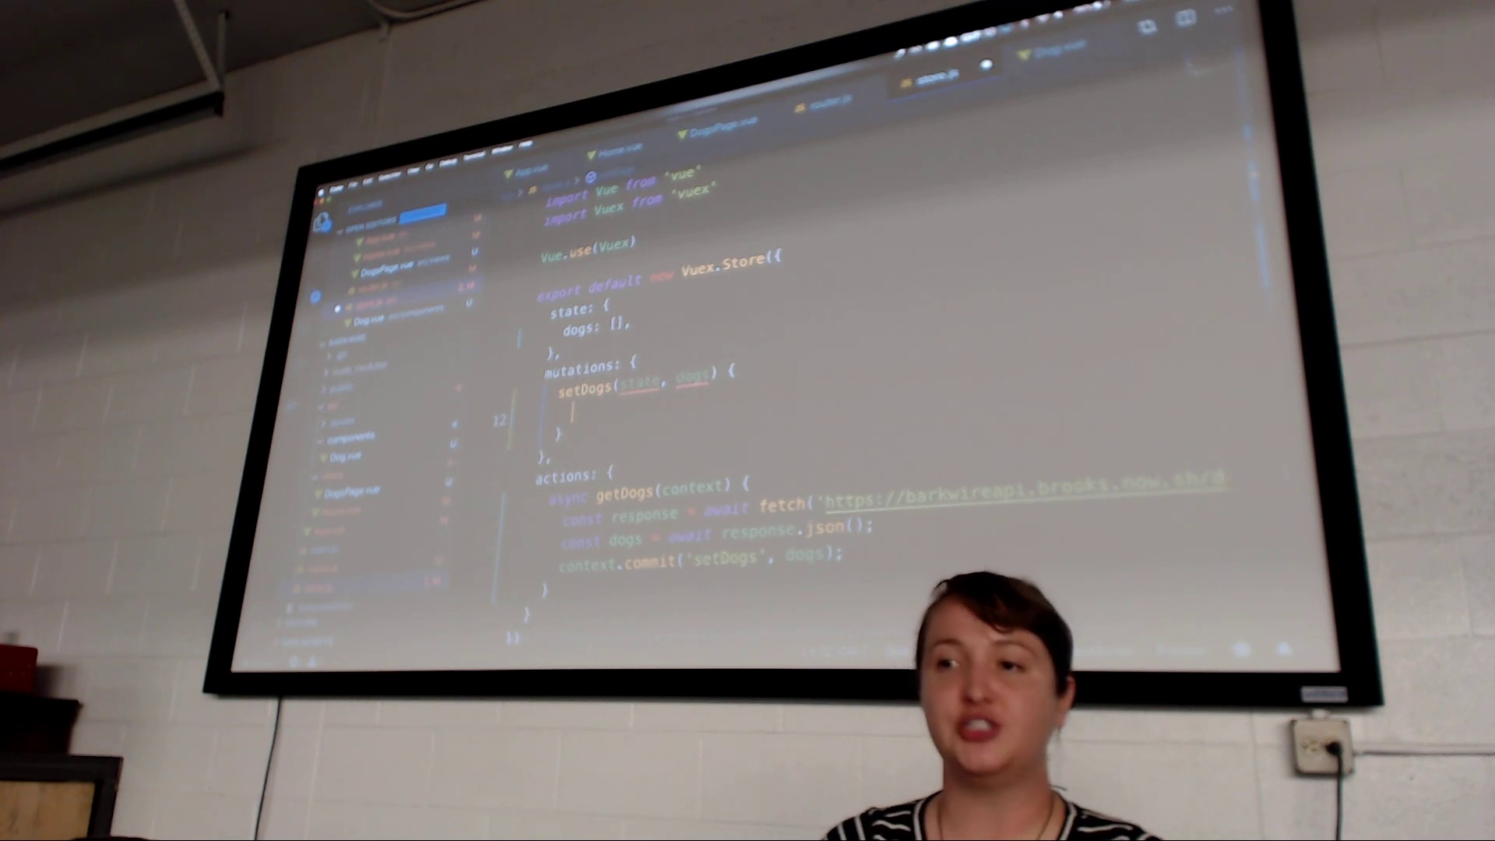
pyautogui.write('state.dogs = dogs;')
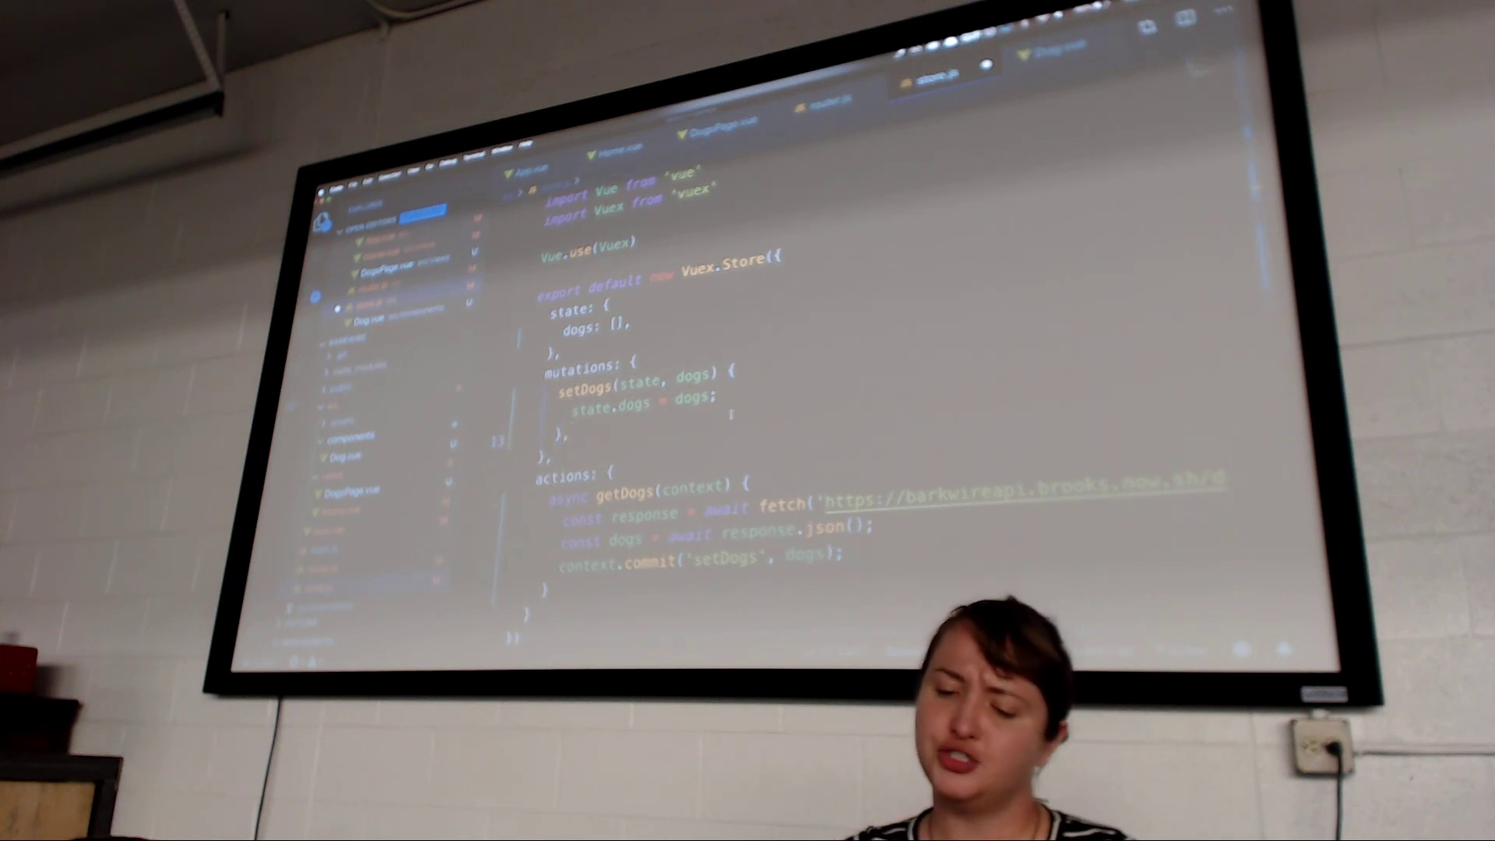
pyautogui.press('super+s')
# Check the browser's compile error about './view/DogsPage.vue' not resolving
pyautogui.press('super+Tab')
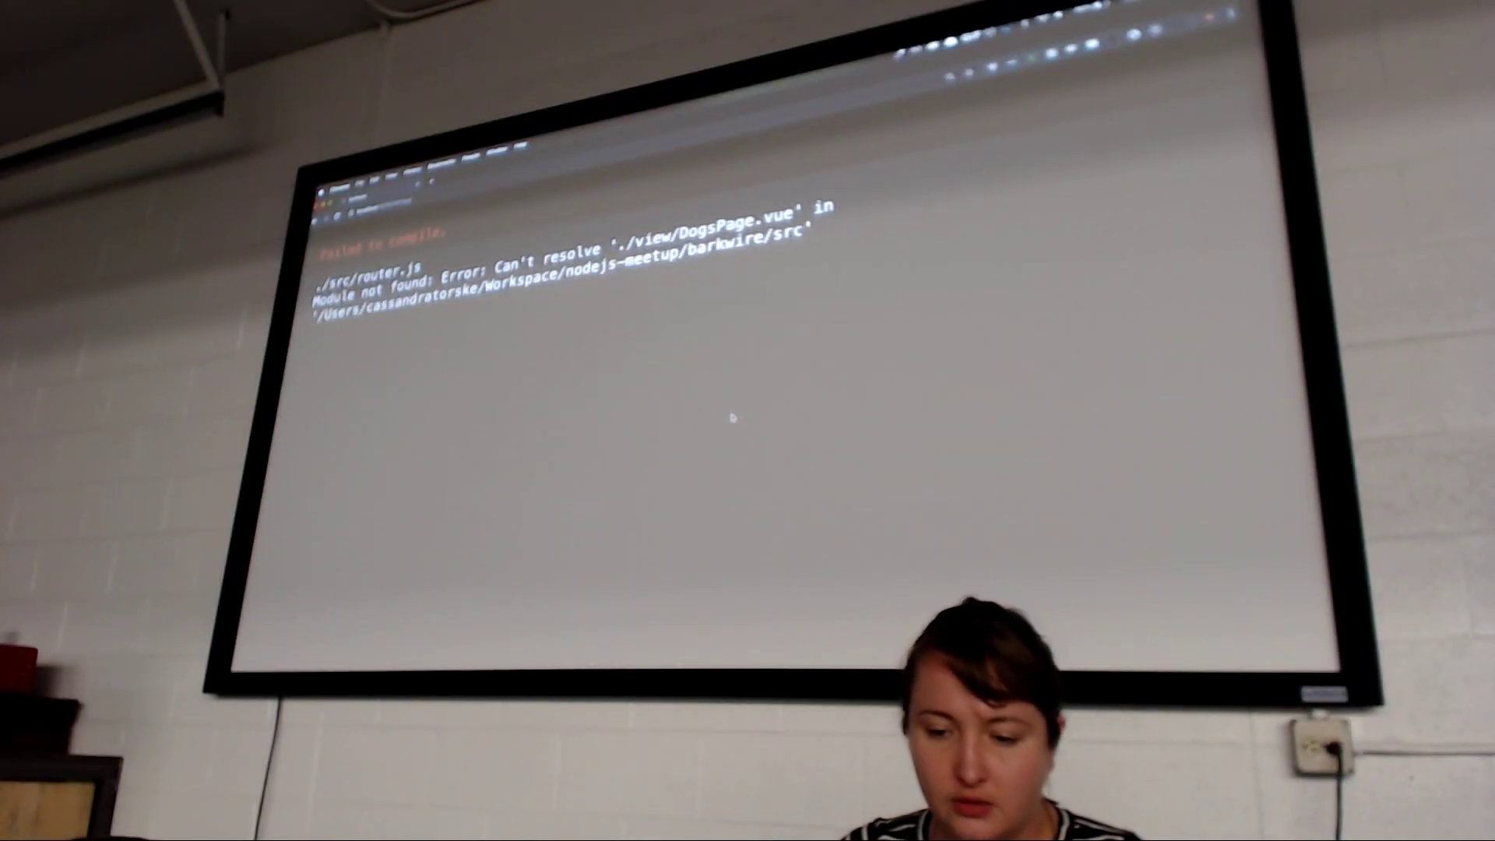
pyautogui.press('super+Tab')
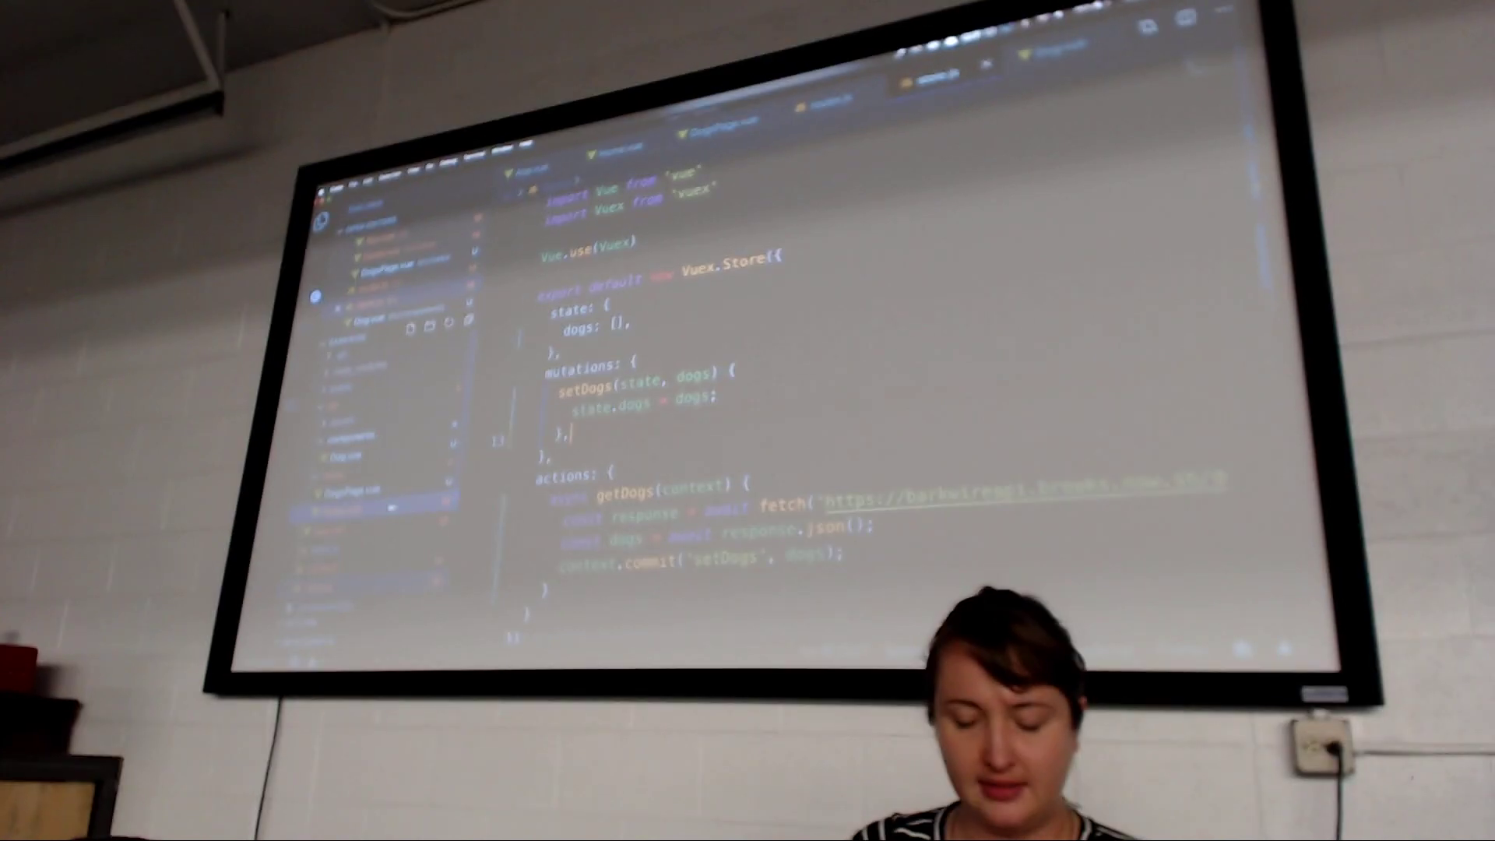
pyautogui.press('super+Tab')
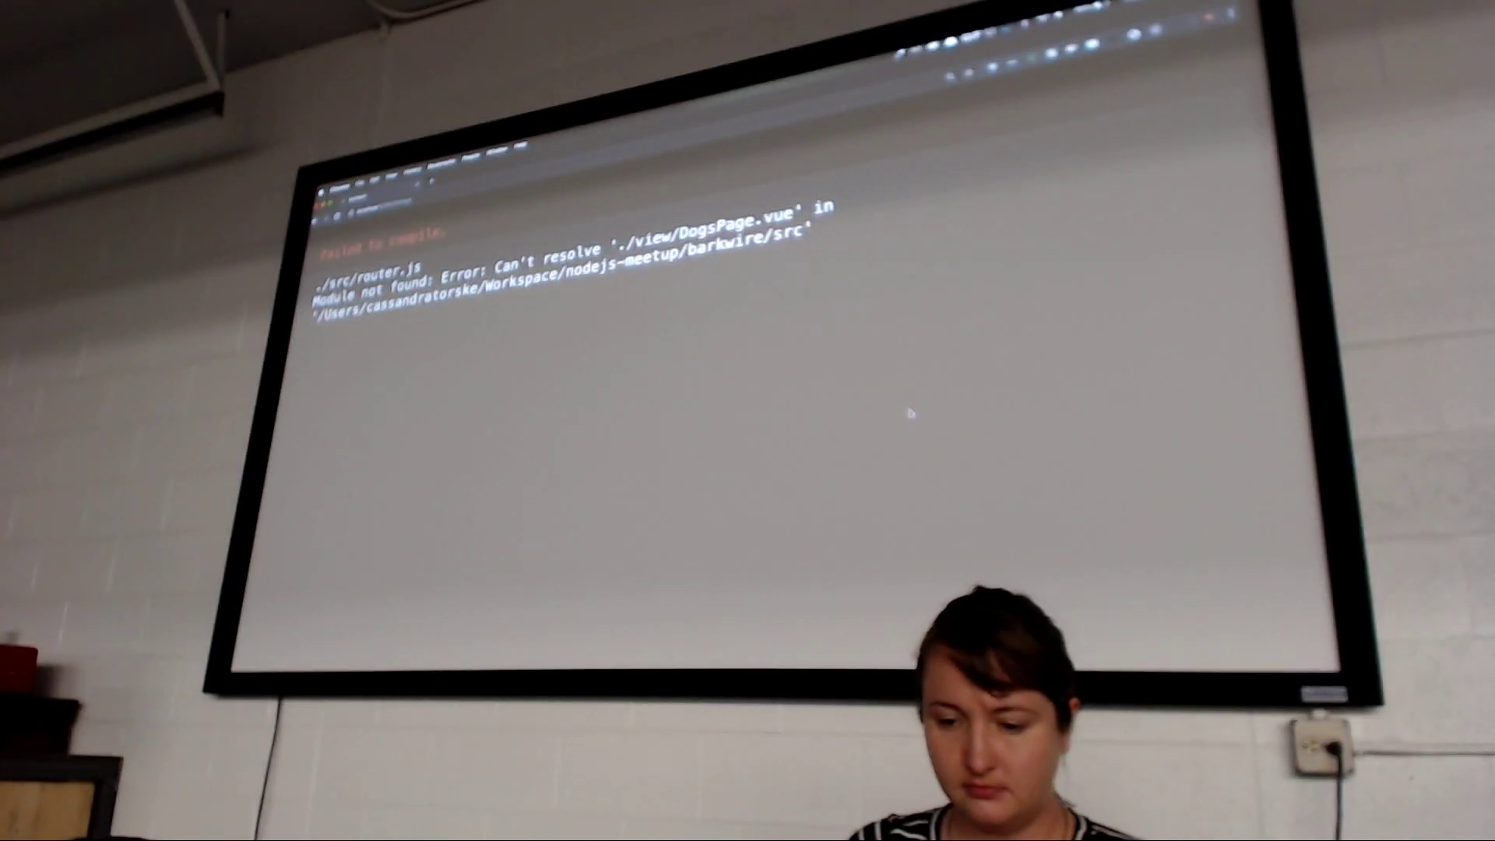
# Change router.js's import path to './views/DogsPage.vue', save, and view the dog cards
pyautogui.press('super+Tab')
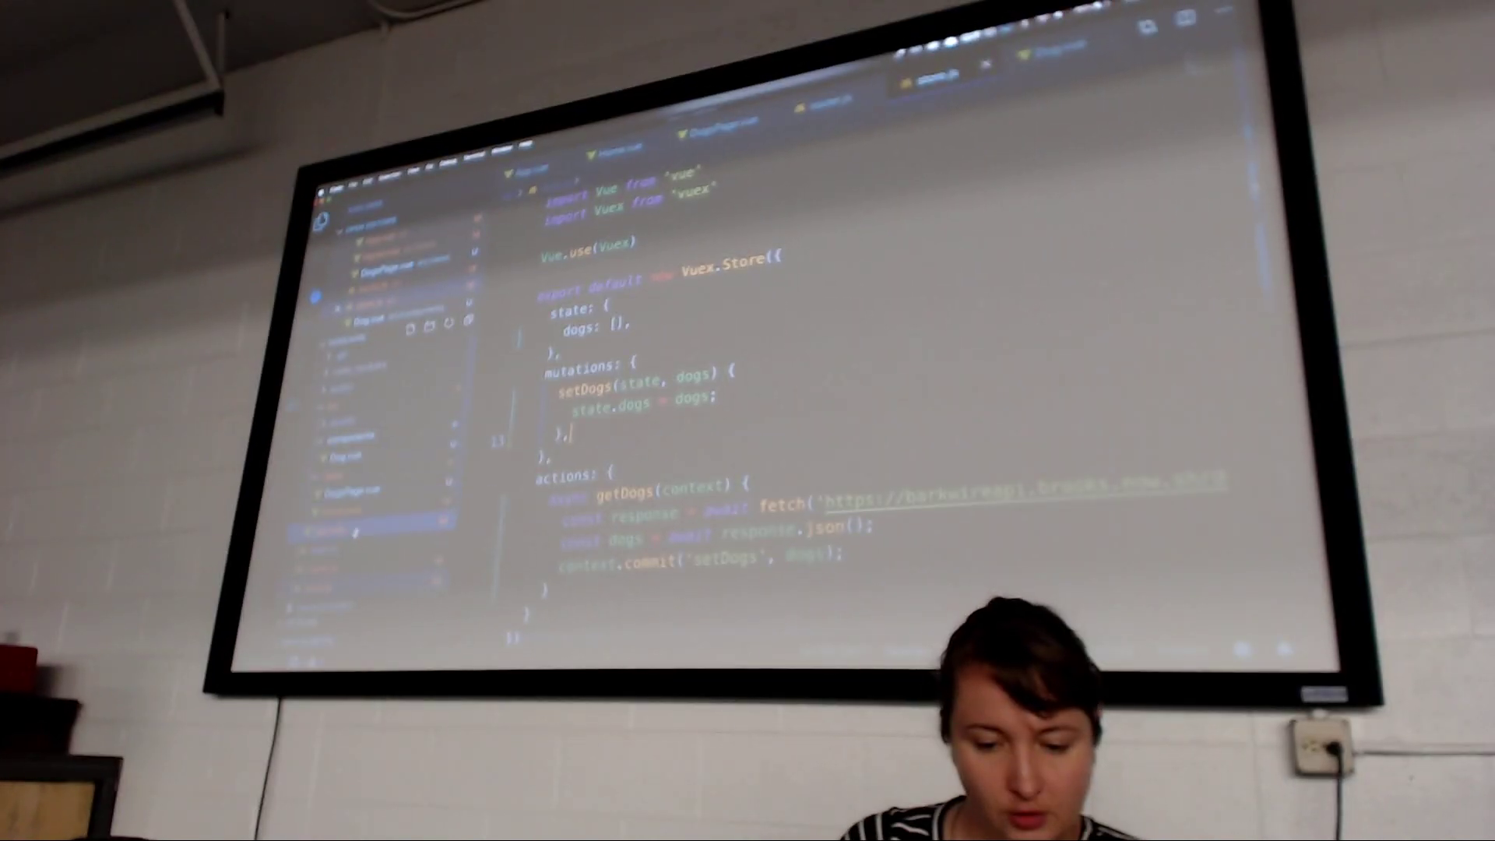
pyautogui.click(338, 567)
pyautogui.scroll(2, 643, 351)
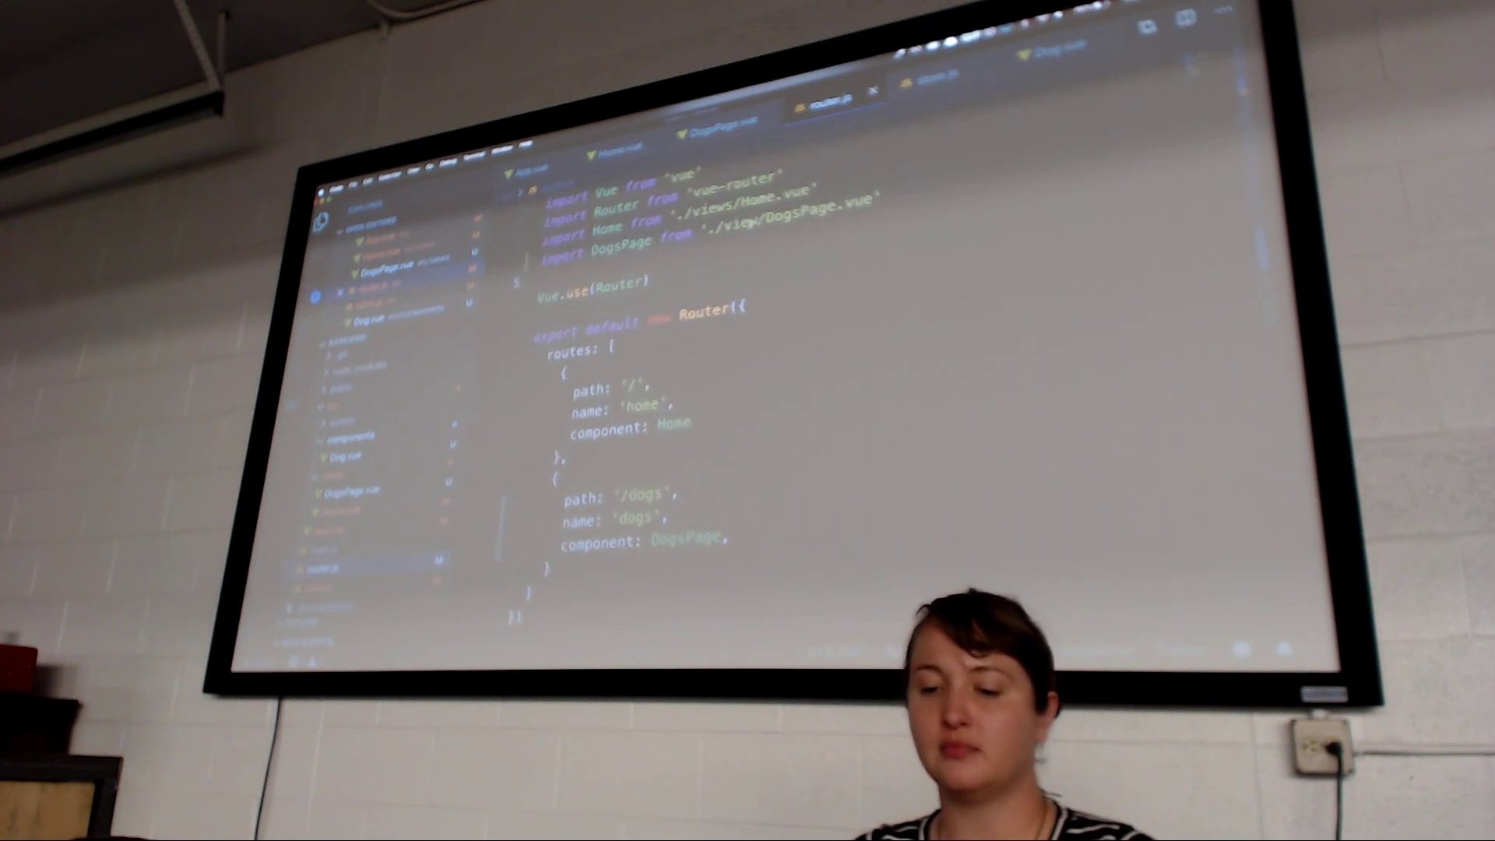
pyautogui.write('s')
pyautogui.press('super+s')
pyautogui.press('super+Tab')
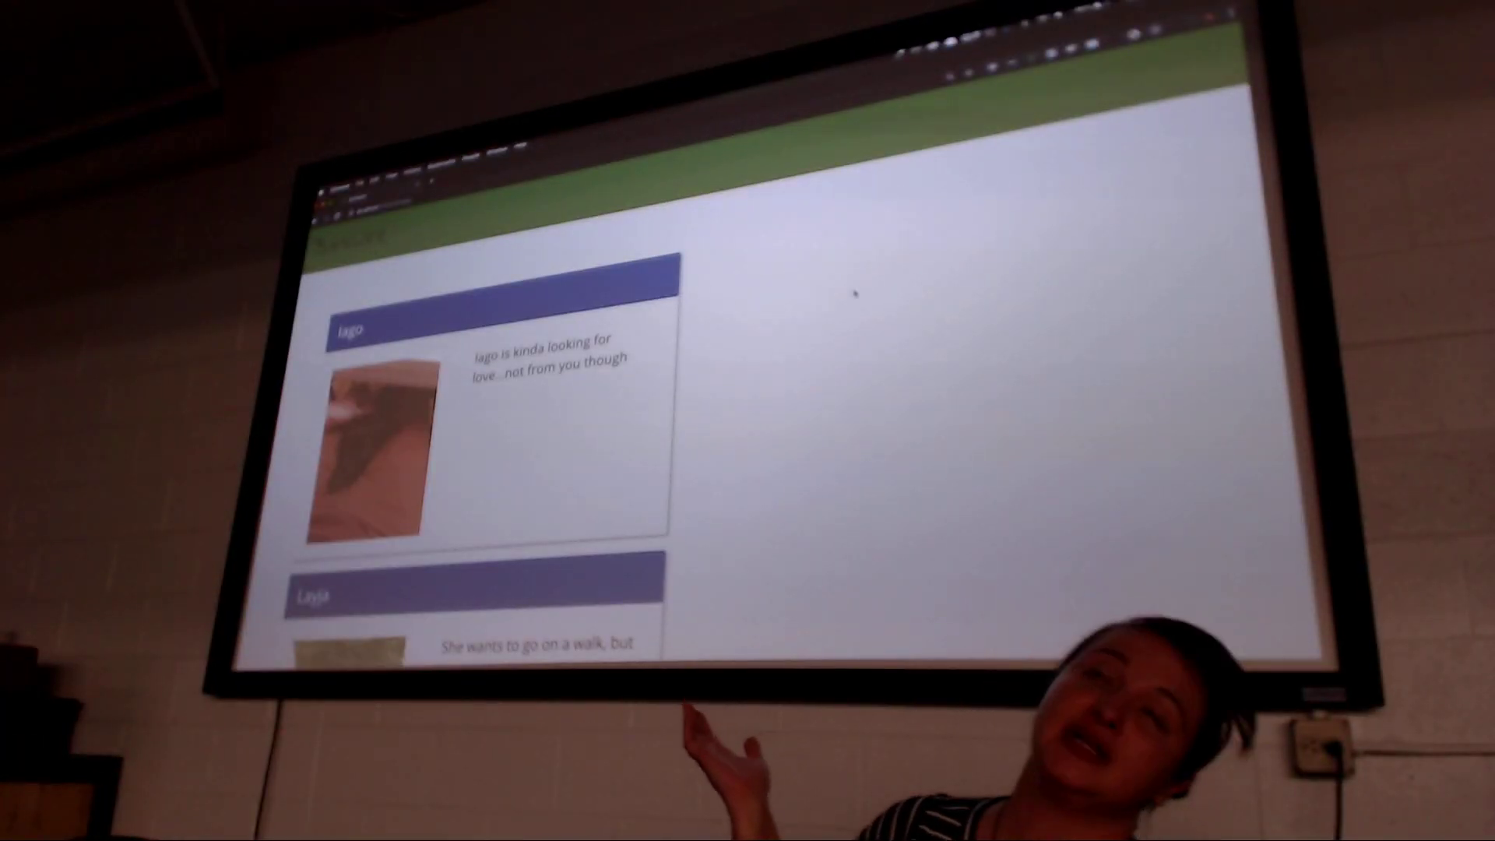
pyautogui.scroll(-2, 619, 435)
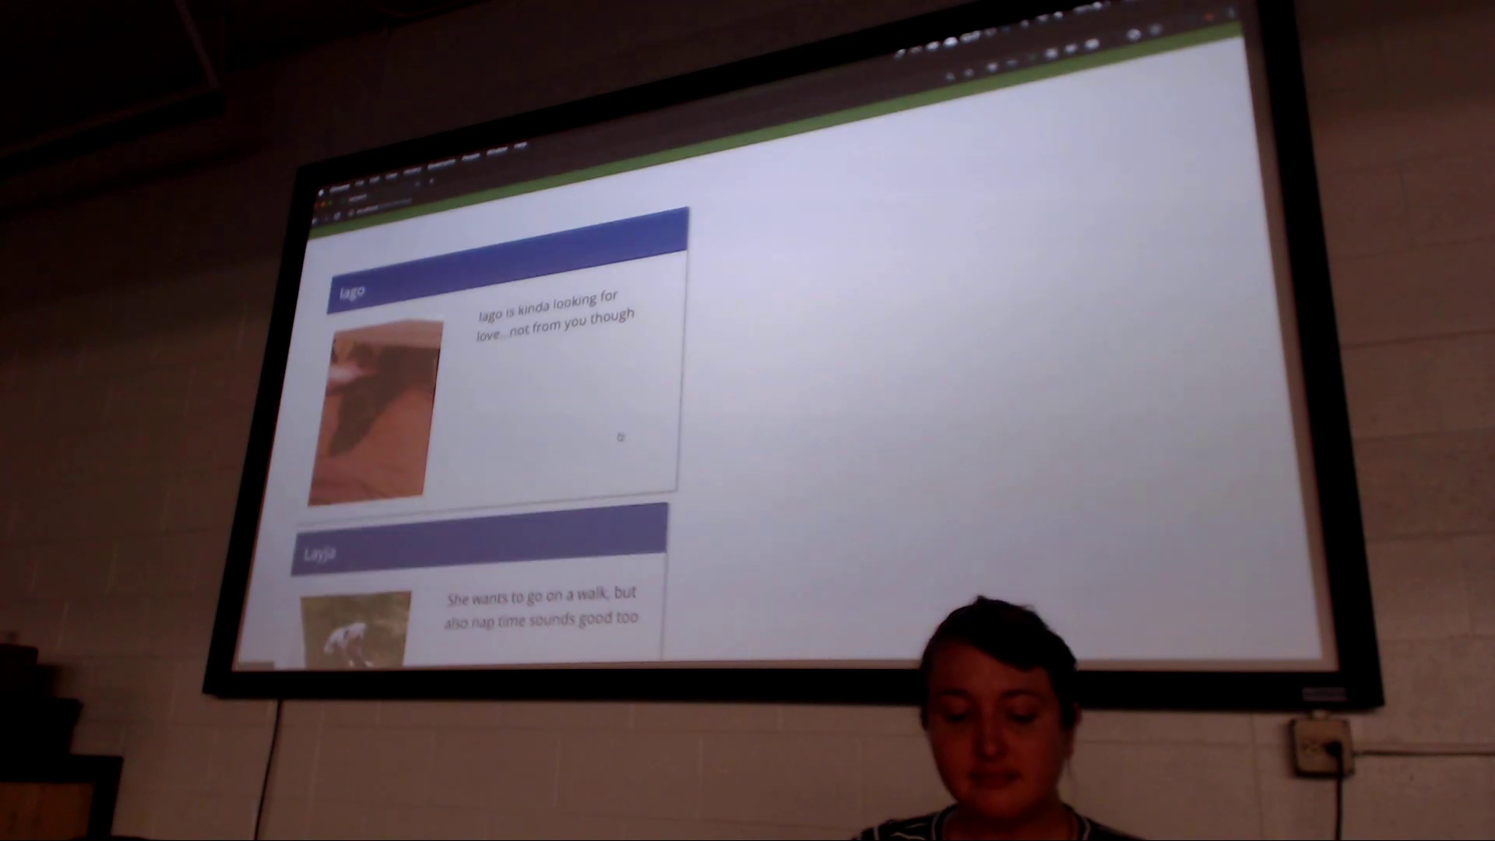
pyautogui.scroll(-2, 619, 436)
pyautogui.scroll(-2, 620, 435)
pyautogui.scroll(-2, 619, 436)
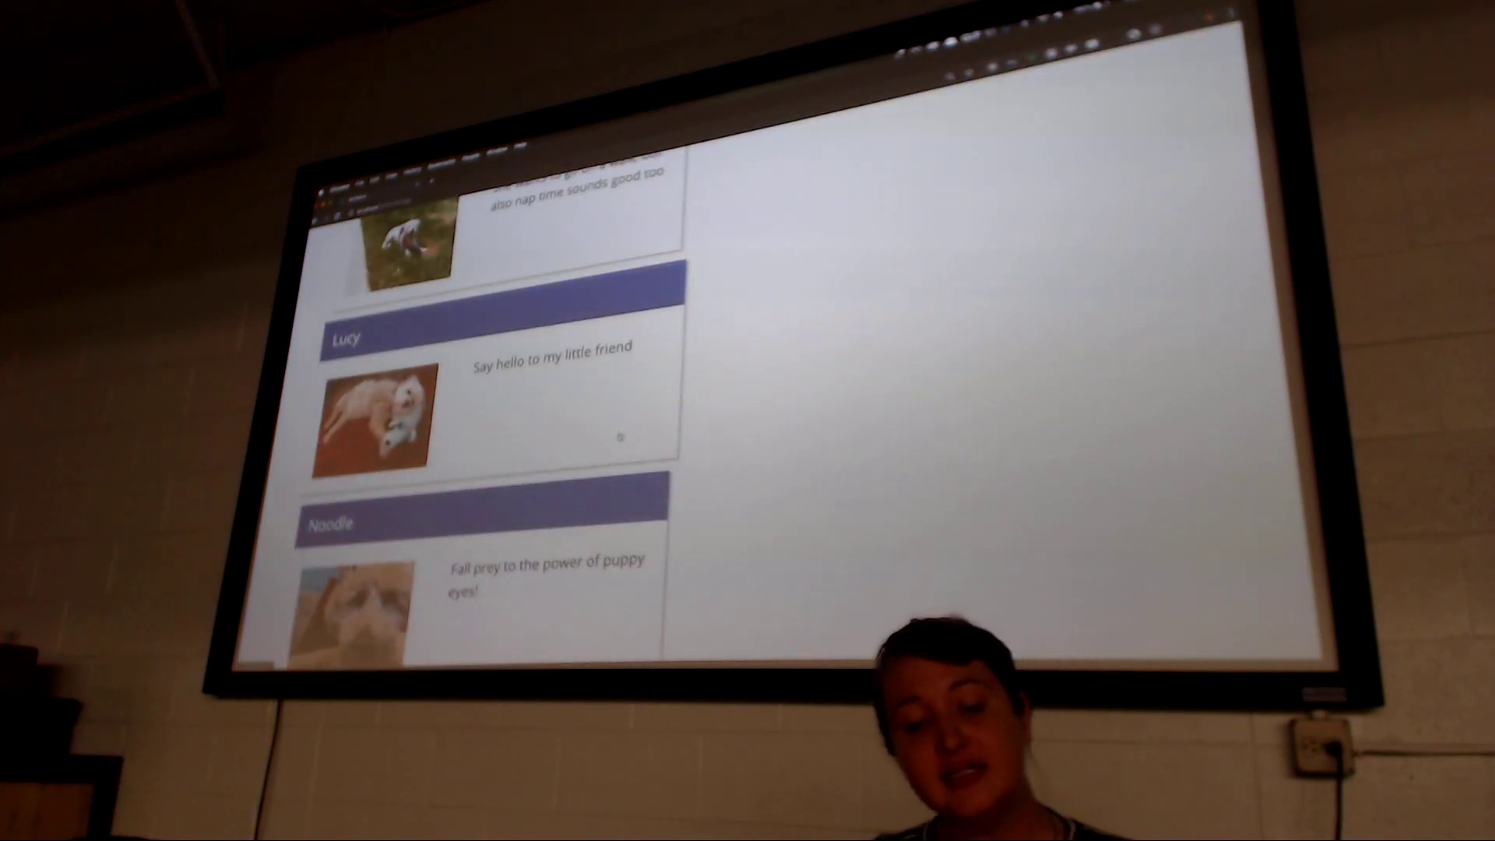
pyautogui.scroll(-2, 620, 435)
pyautogui.scroll(-2, 619, 436)
pyautogui.scroll(-1, 619, 436)
pyautogui.scroll(-1, 619, 435)
pyautogui.scroll(-2, 619, 435)
pyautogui.scroll(-2, 619, 436)
pyautogui.scroll(-2, 619, 436)
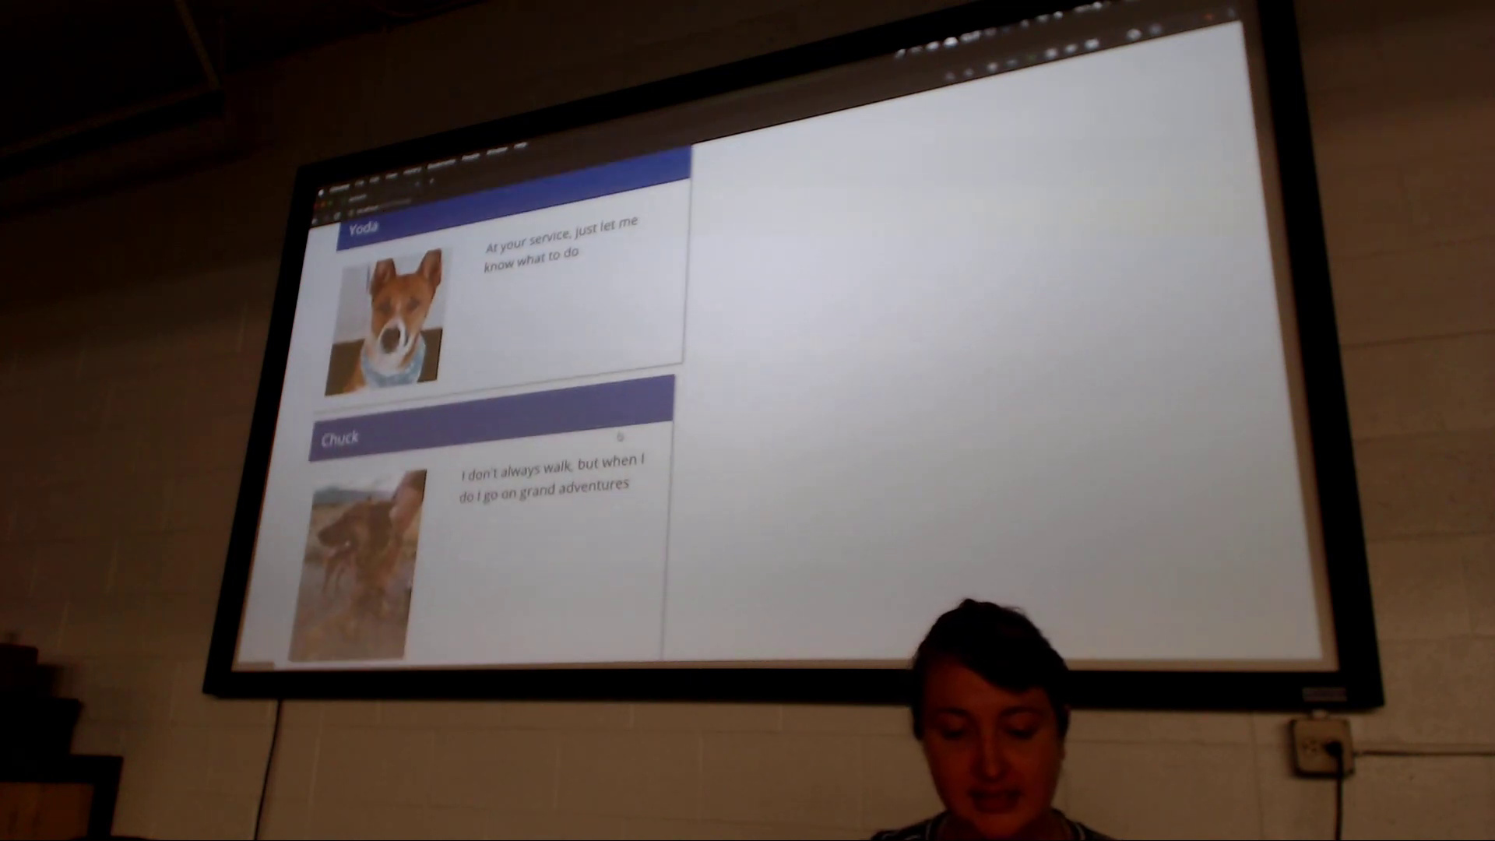
pyautogui.scroll(-2, 619, 436)
pyautogui.scroll(-2, 620, 436)
pyautogui.scroll(-1, 619, 435)
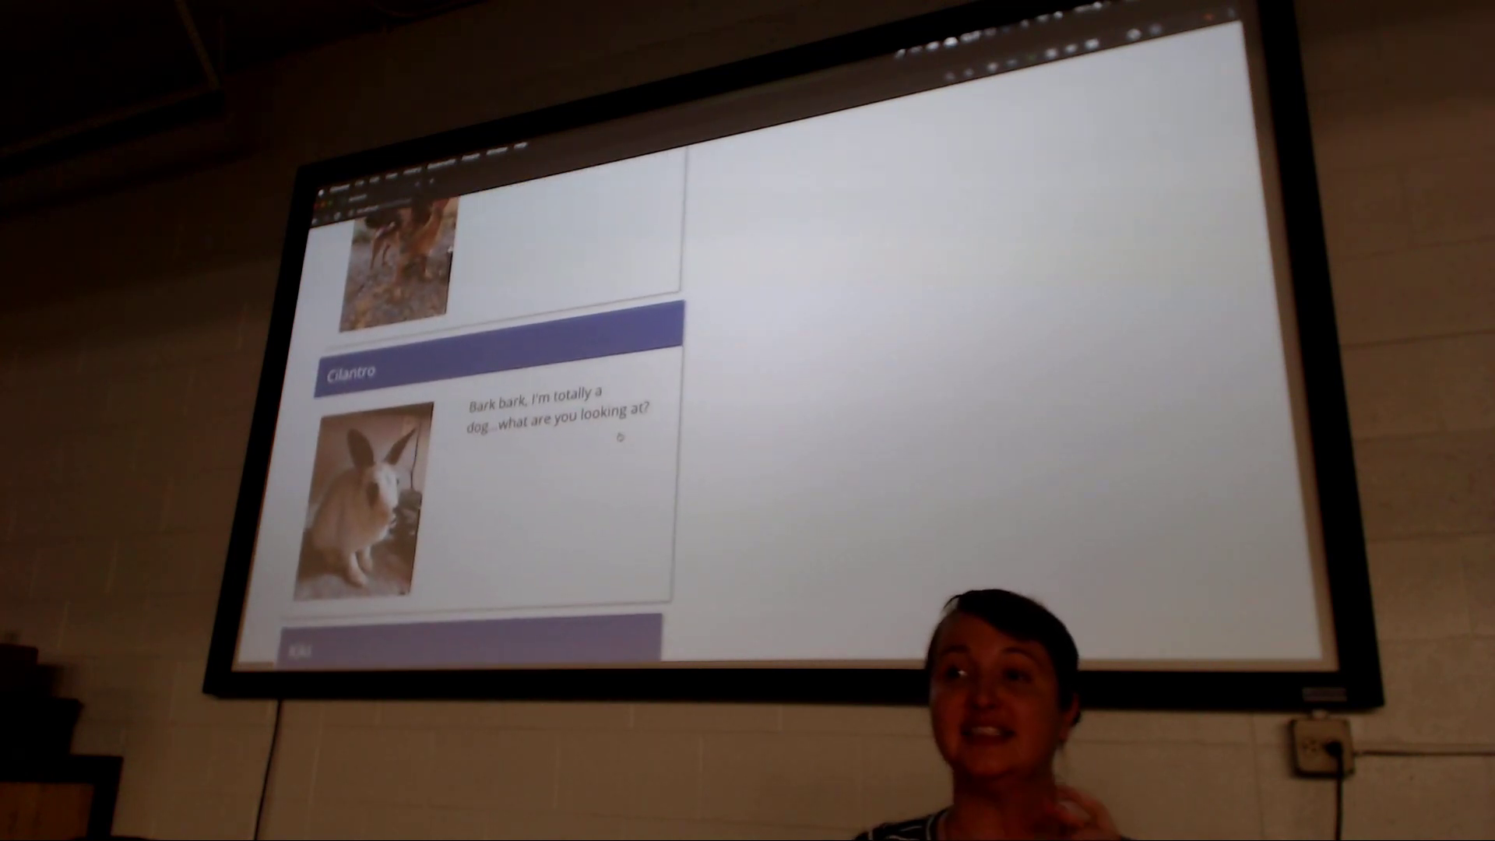
pyautogui.scroll(-2, 619, 435)
pyautogui.scroll(-1, 619, 435)
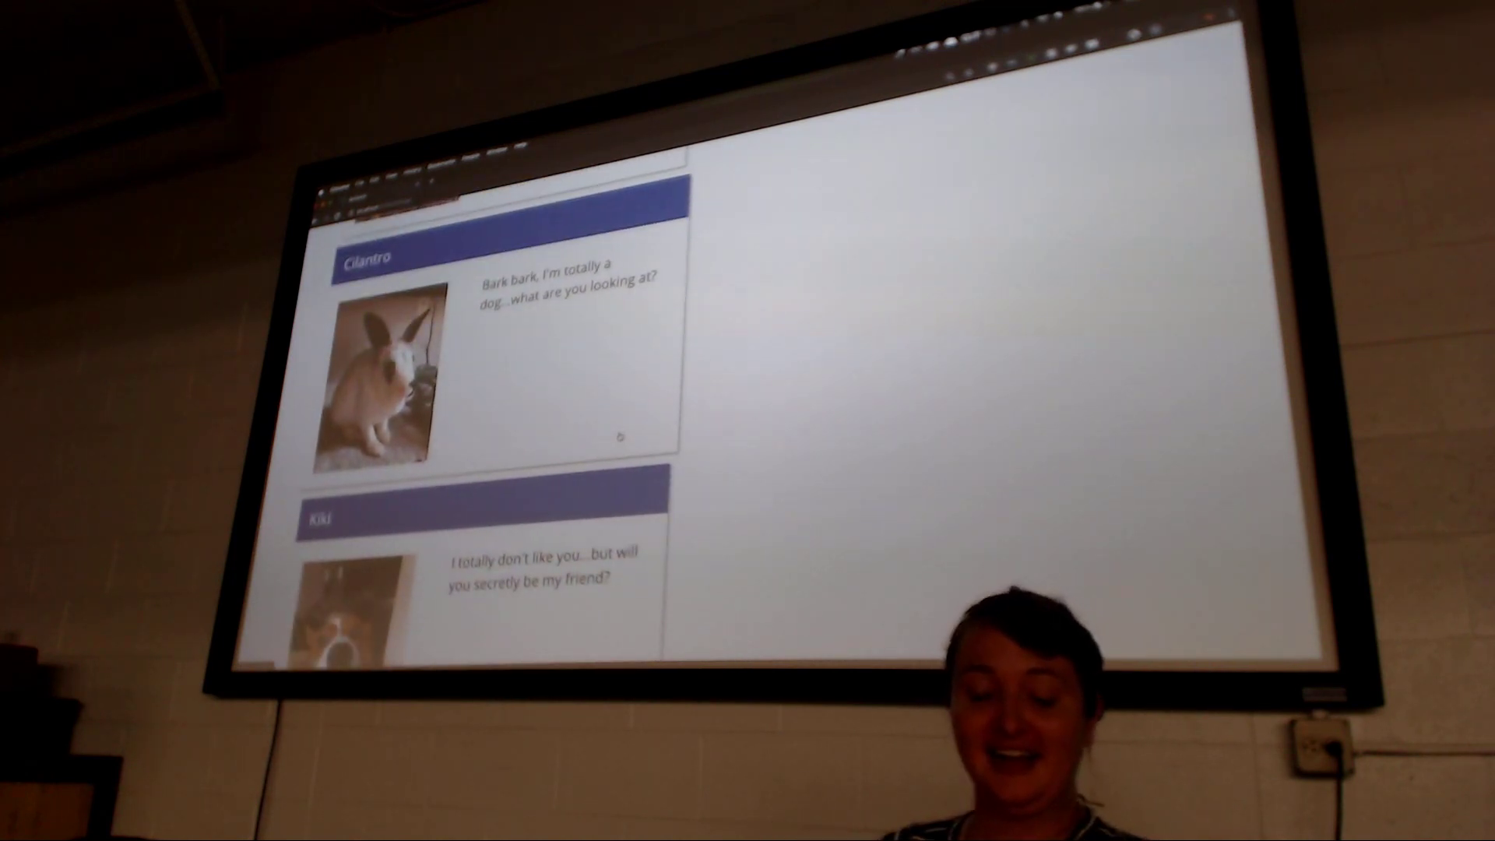
pyautogui.scroll(-2, 619, 436)
pyautogui.scroll(-1, 619, 436)
pyautogui.scroll(-1, 620, 436)
pyautogui.scroll(-2, 619, 436)
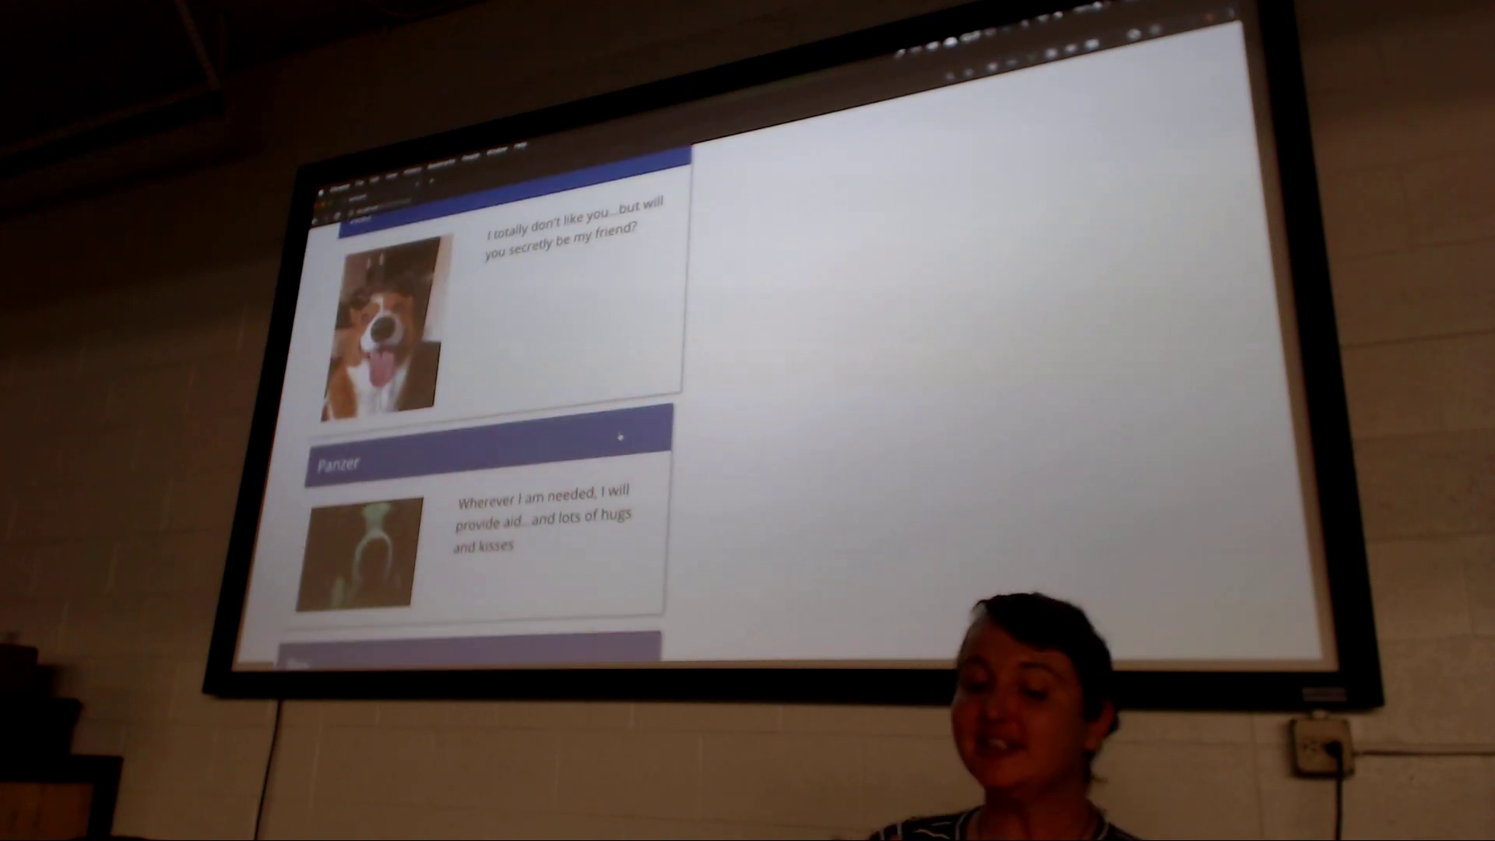
pyautogui.scroll(-2, 619, 435)
pyautogui.scroll(-1, 619, 436)
pyautogui.scroll(-1, 619, 436)
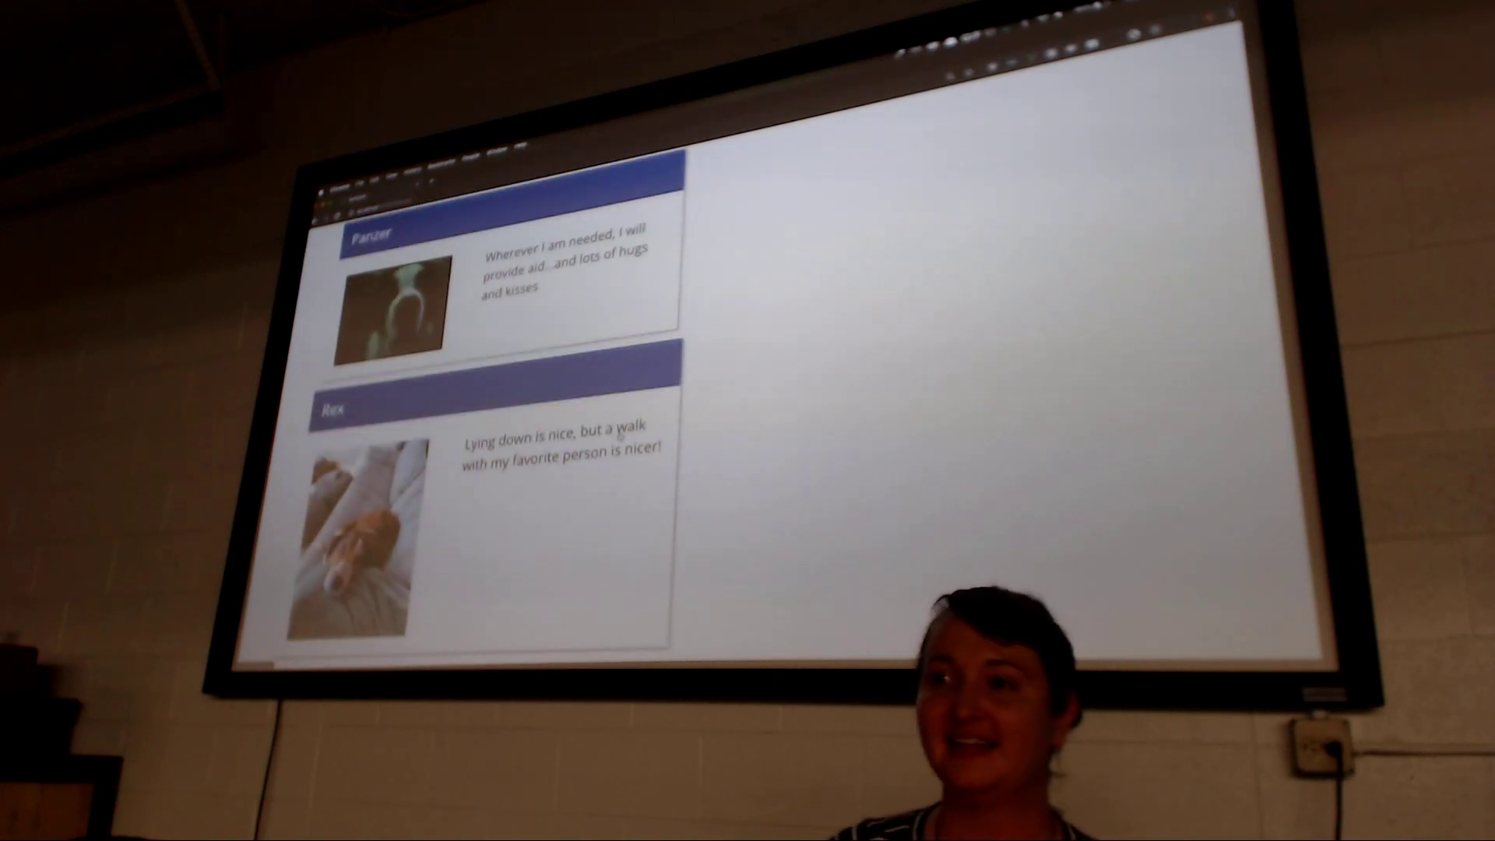
pyautogui.scroll(1, 621, 434)
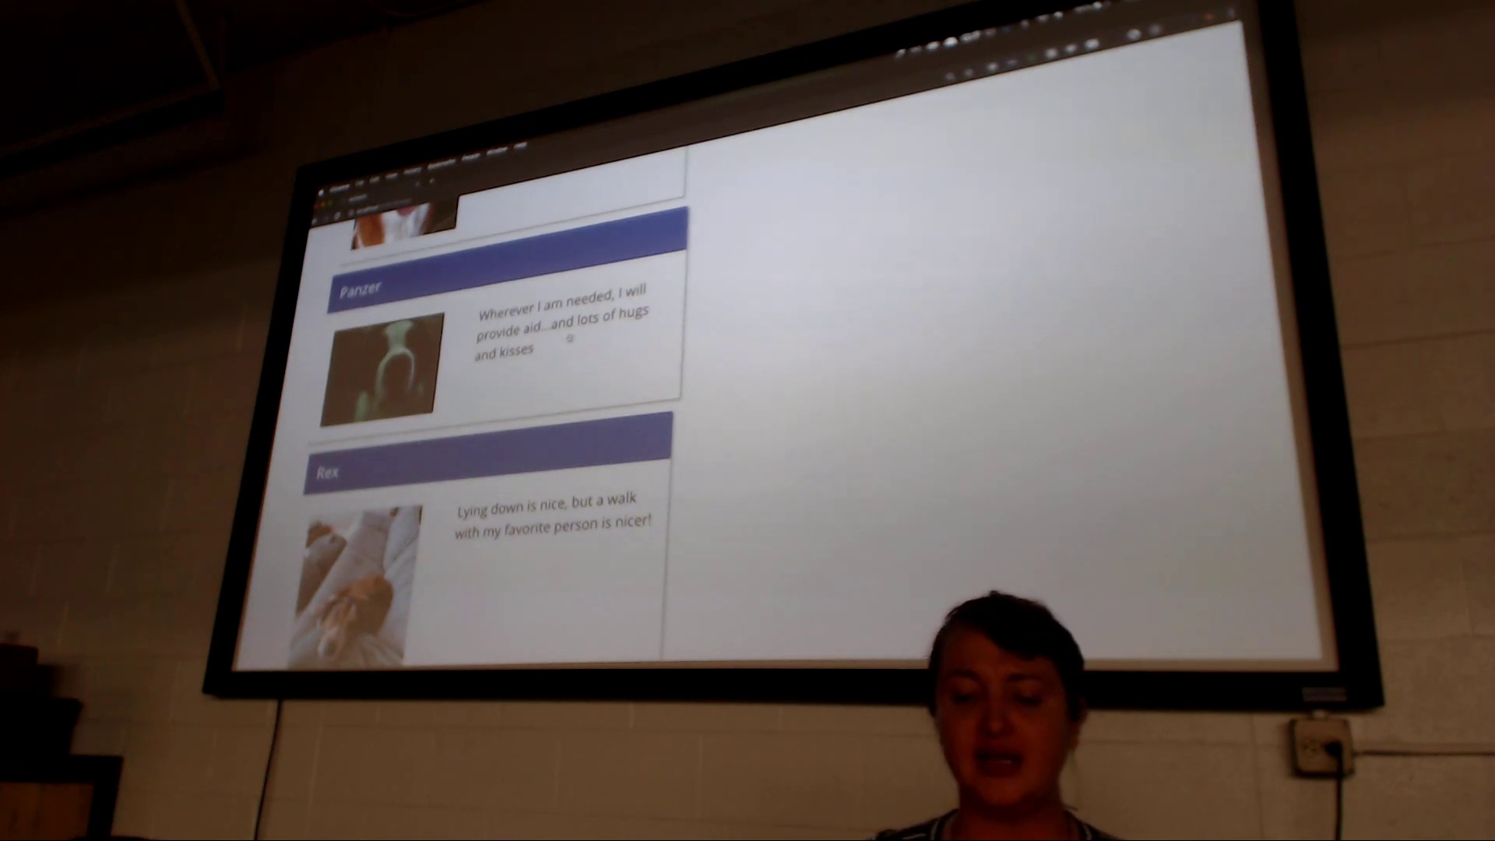
# Open a single dog card, go back to the listing, and return to VS Code
pyautogui.click(571, 338)
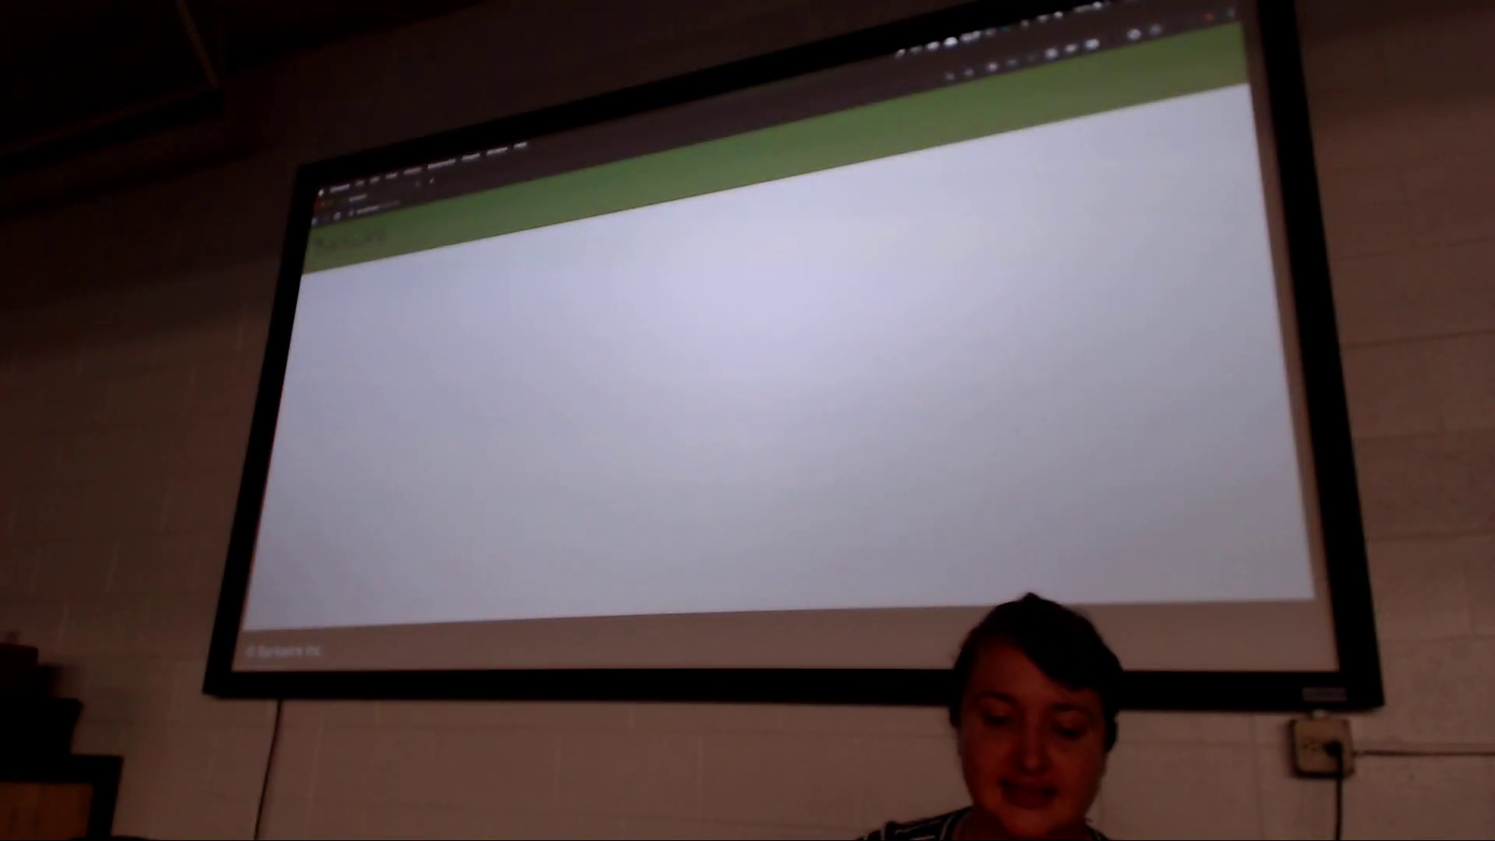
pyautogui.hotkey('alt', 'Left')
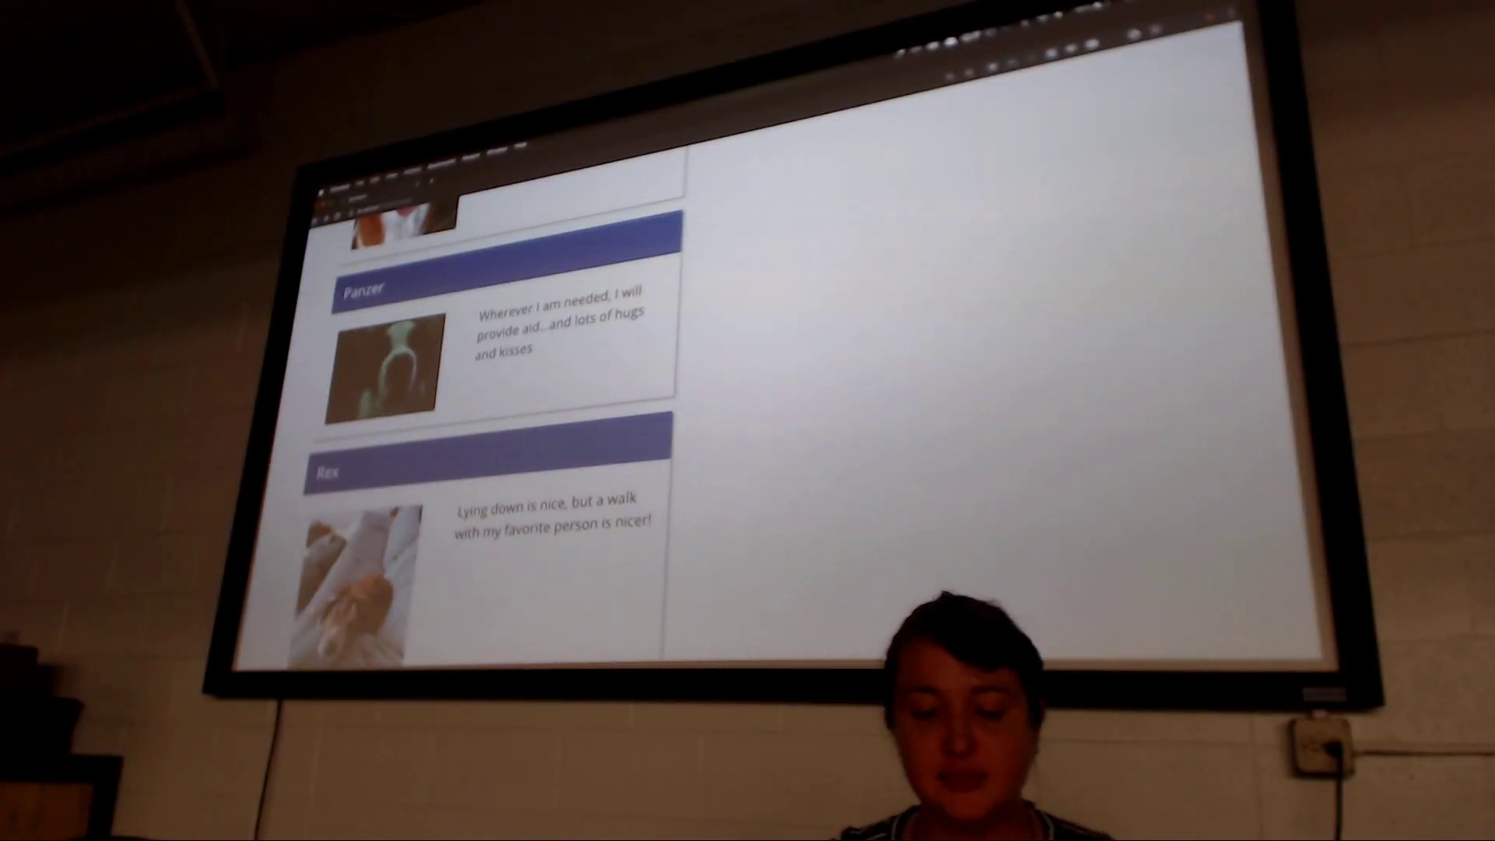
pyautogui.hotkey('alt', 'Tab')
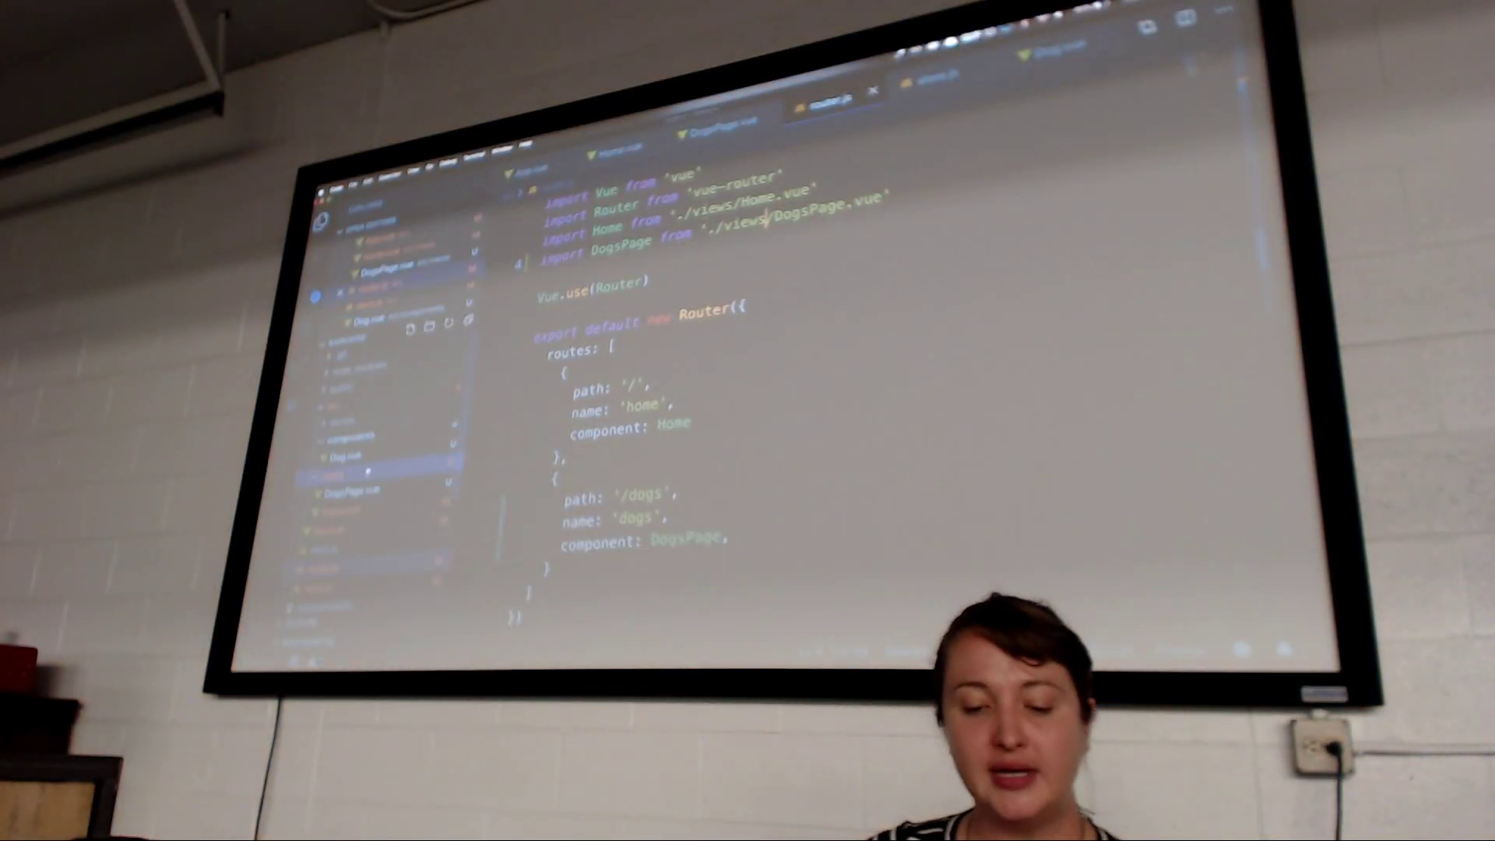
# Create DogPage.vue in views with the Vue scaffold and start a div in its template
pyautogui.rightClick(365, 477)
pyautogui.click(382, 476)
pyautogui.press('Return')
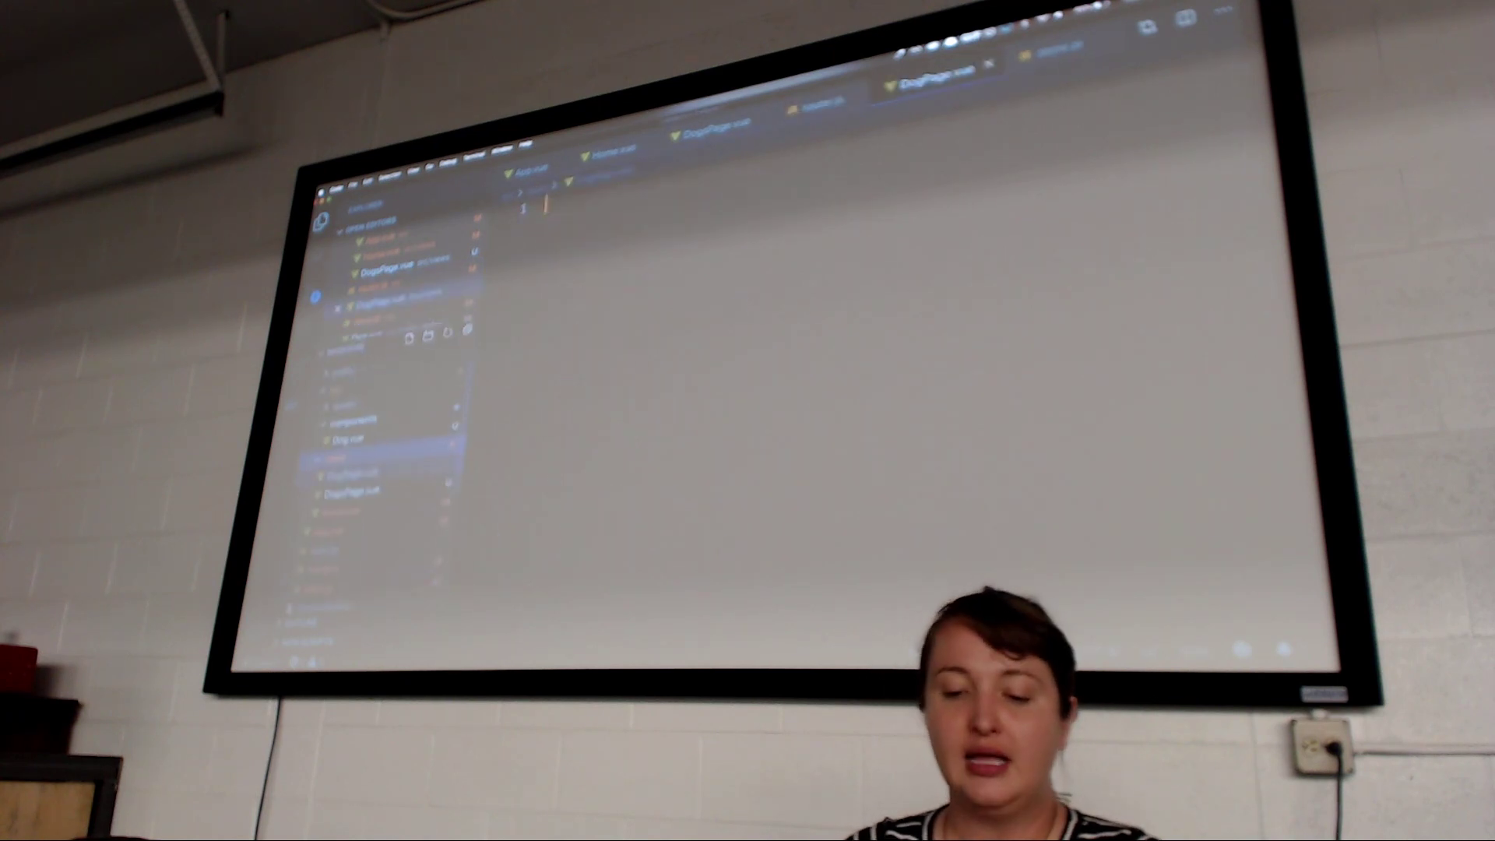
pyautogui.write('vu')
pyautogui.press('Return')
pyautogui.write('<template>')
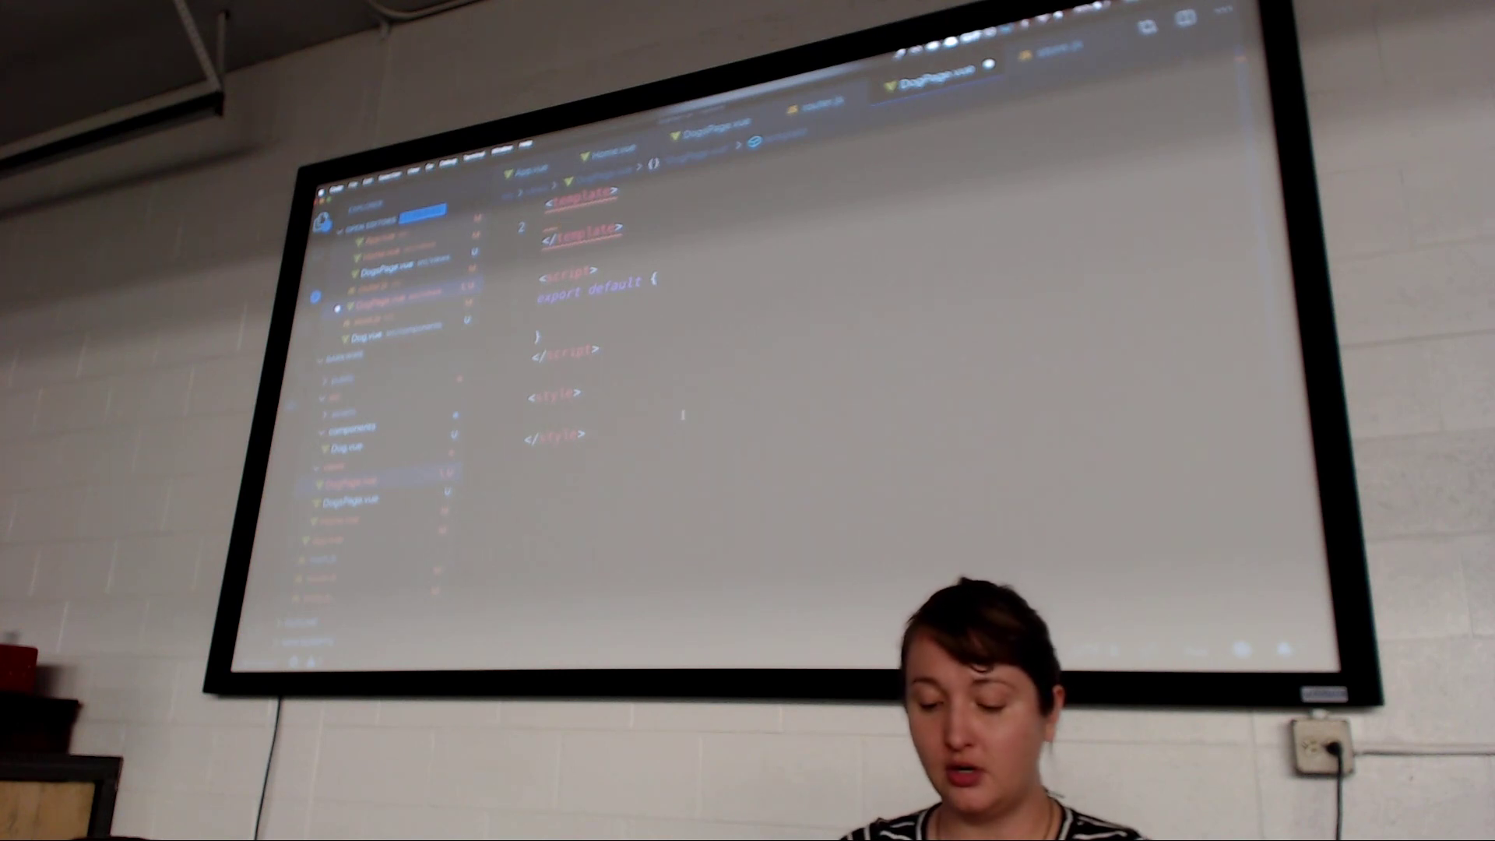
pyautogui.write('div')
pyautogui.press('Return')
pyautogui.press('Return')
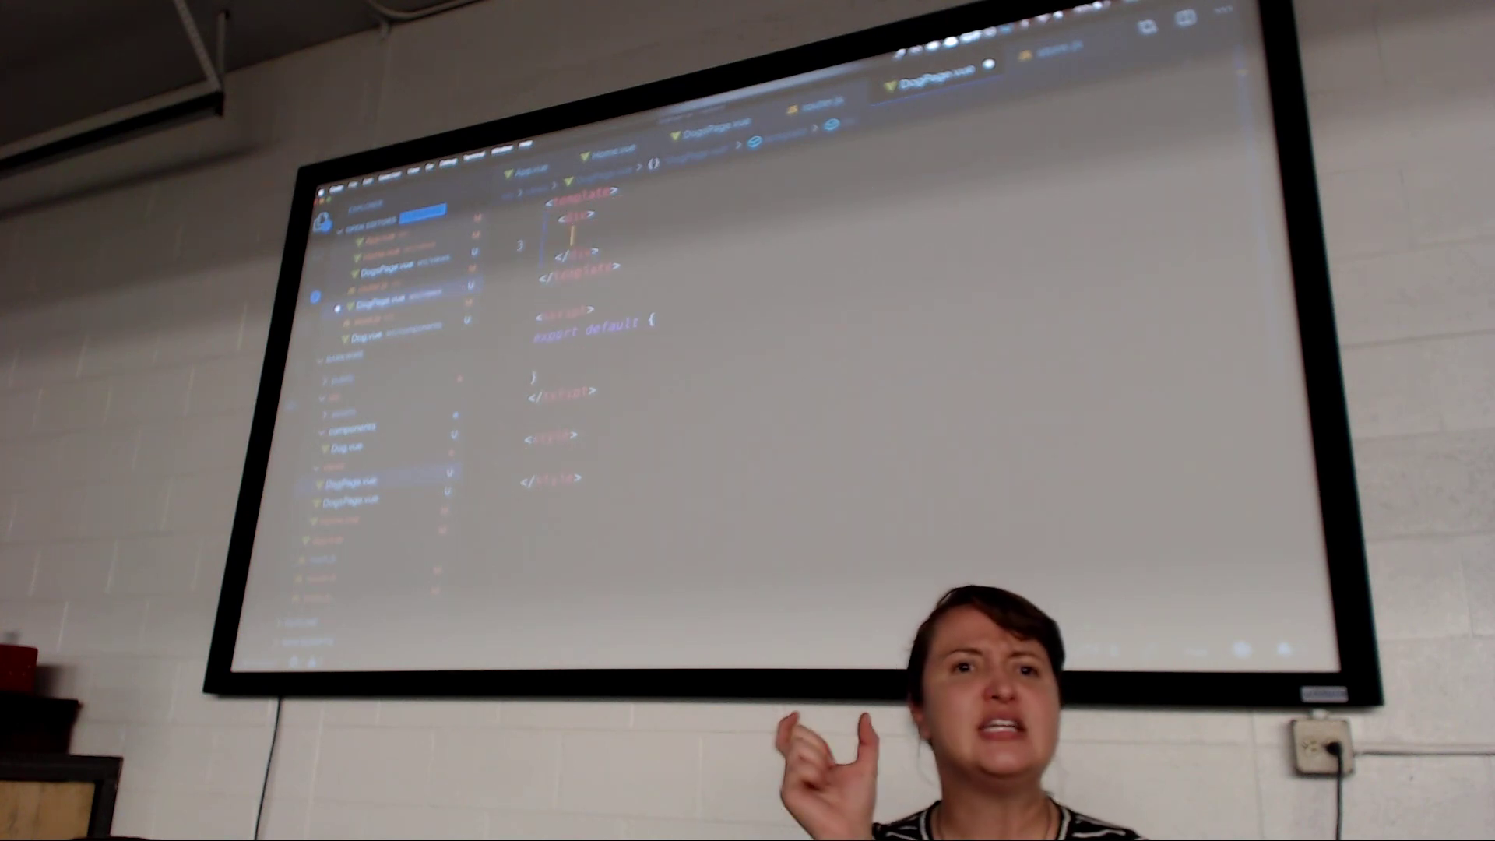
pyautogui.write('<div')
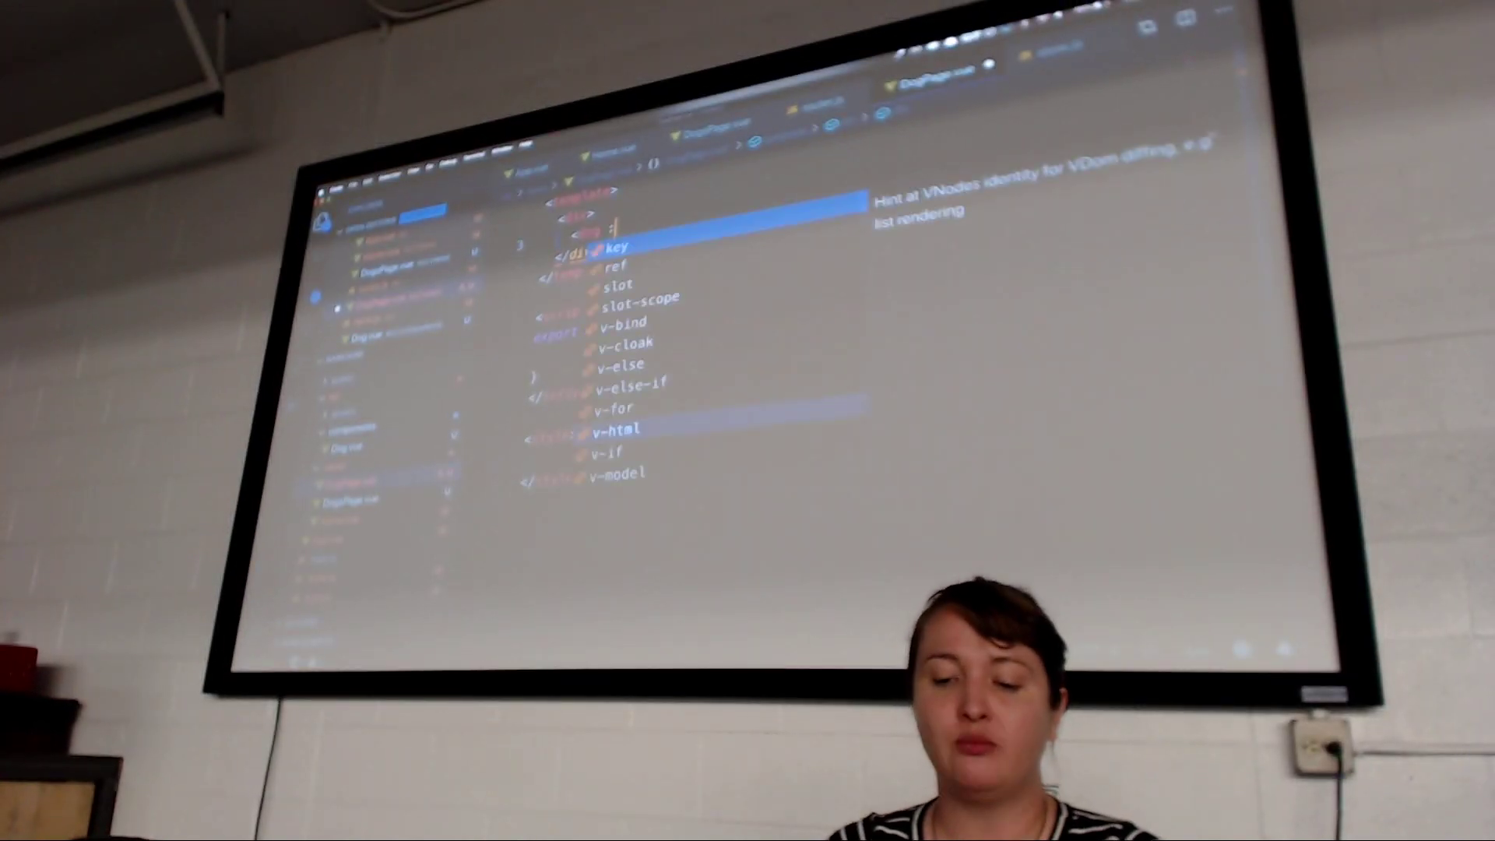
pyautogui.write(' dog=')
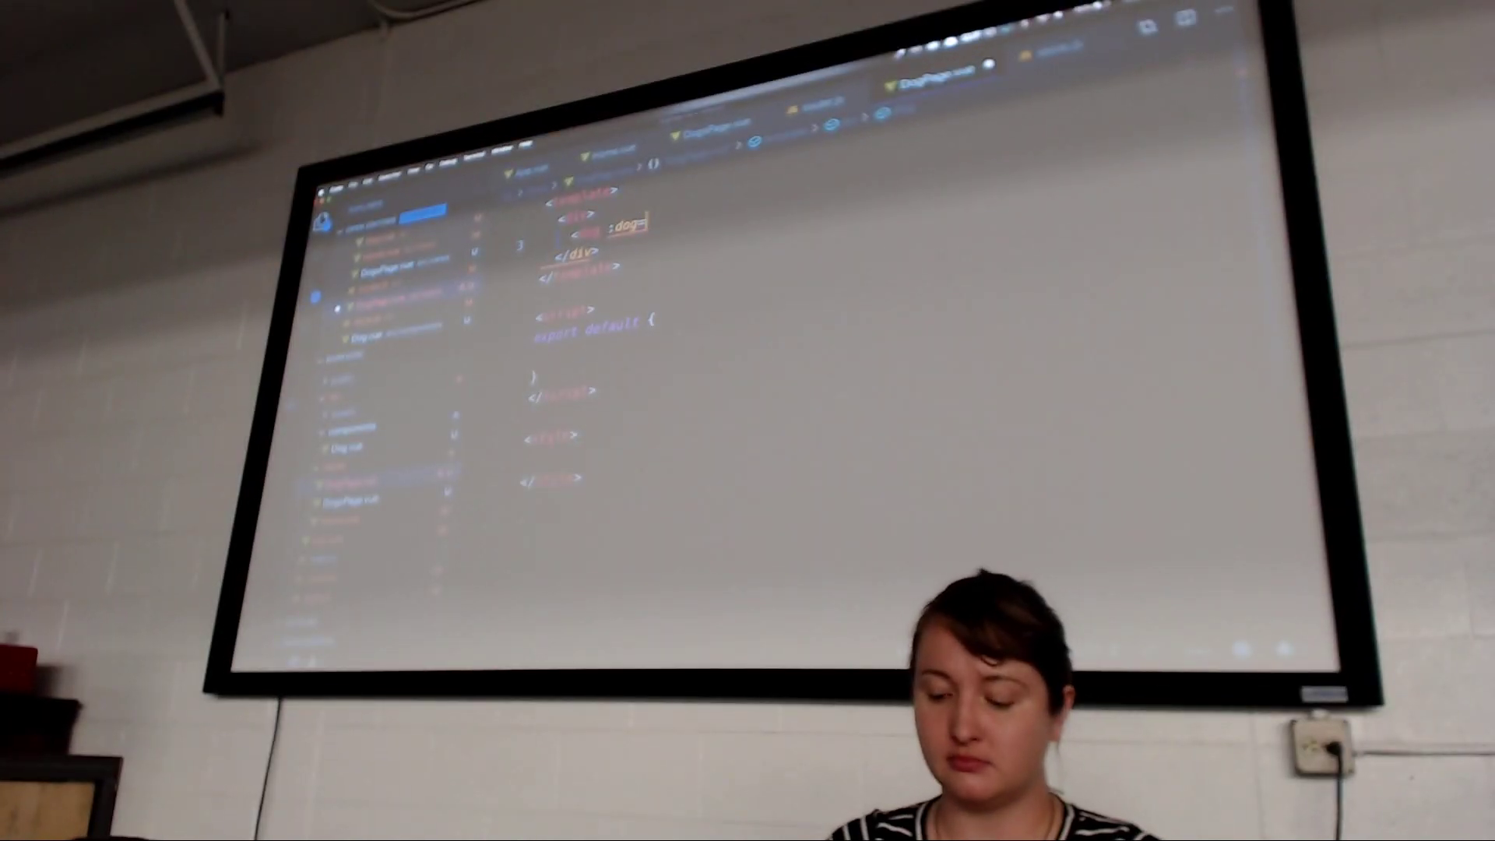
pyautogui.write('dog')
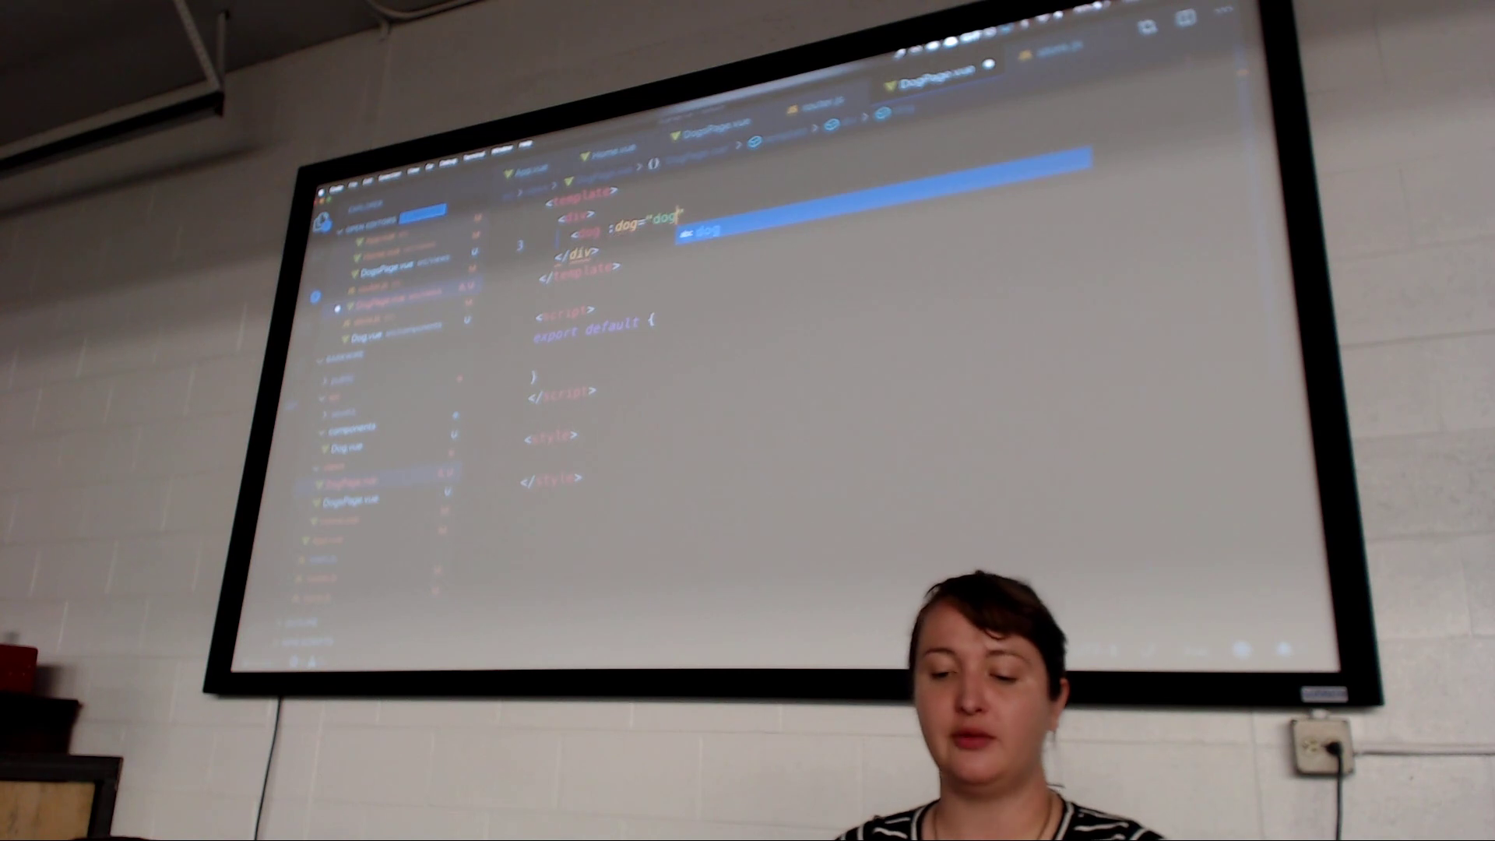
pyautogui.write('"')
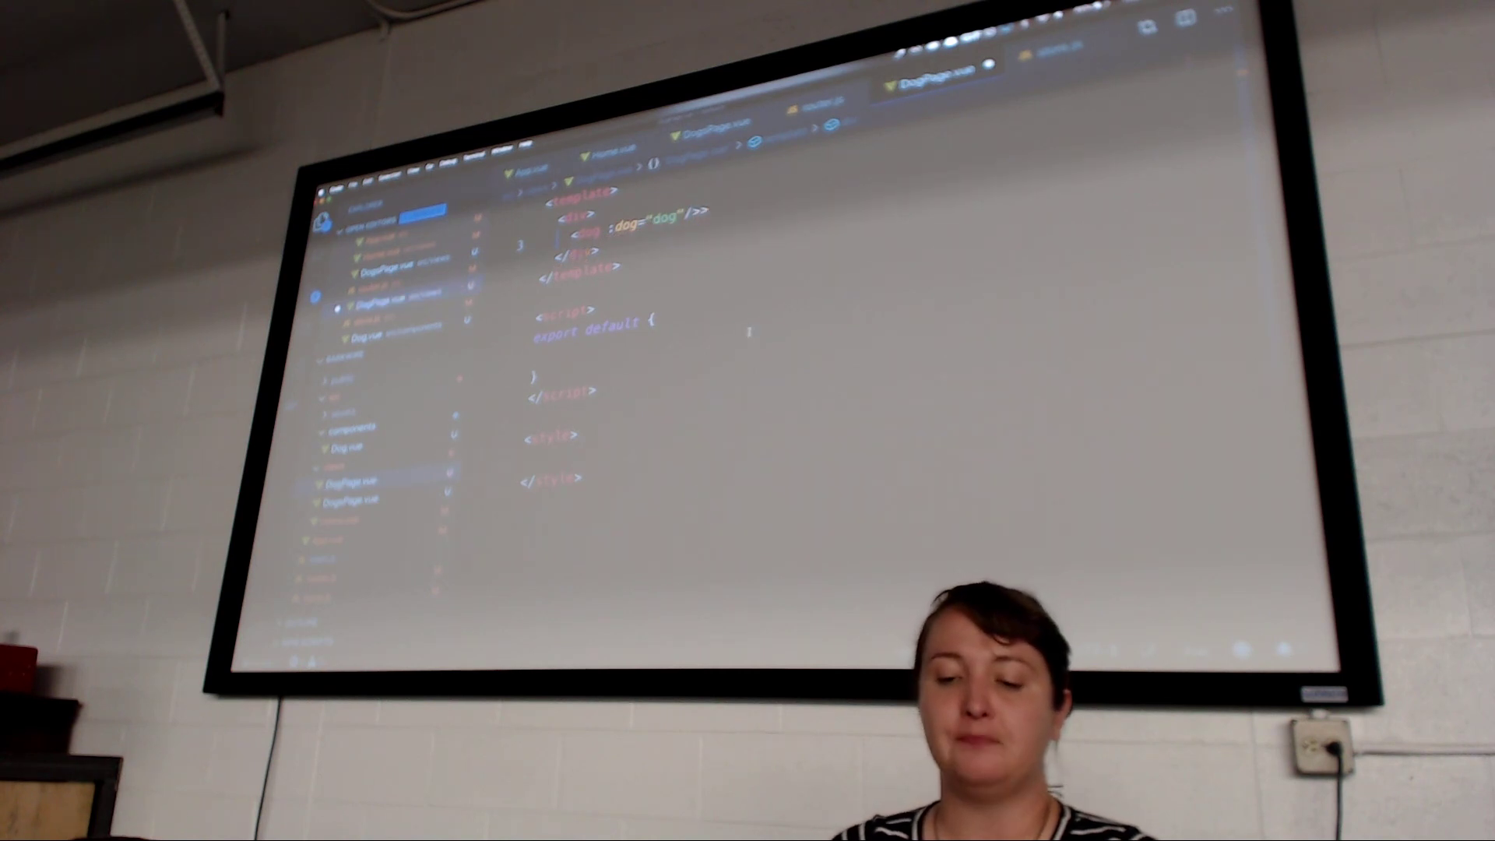
pyautogui.write('/')
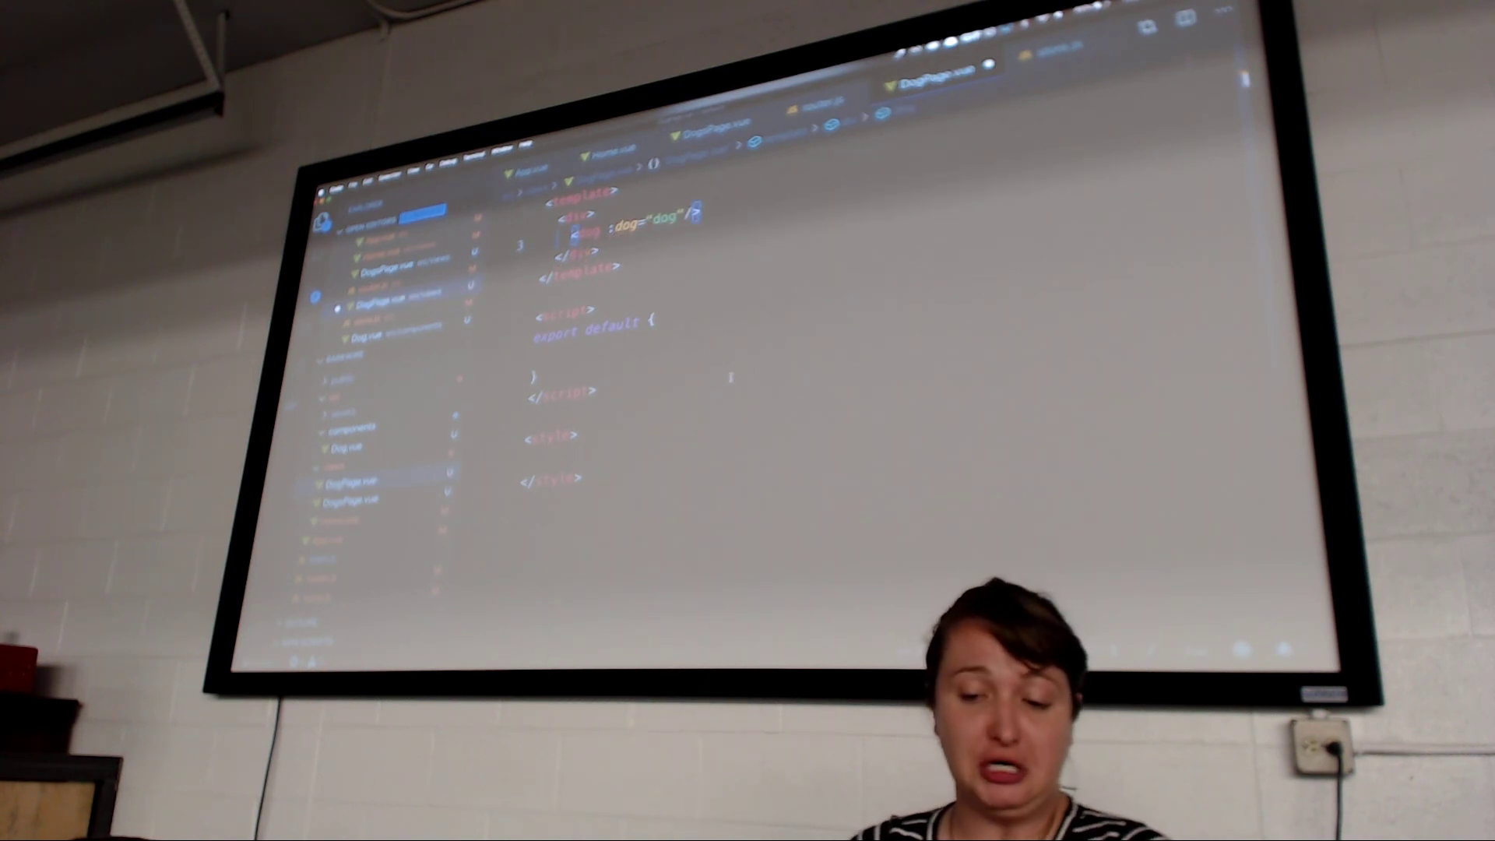
pyautogui.write('>')
# Import Dog from '../components/Dog', set name 'DogPage', and register Dog in components
pyautogui.press('Return')
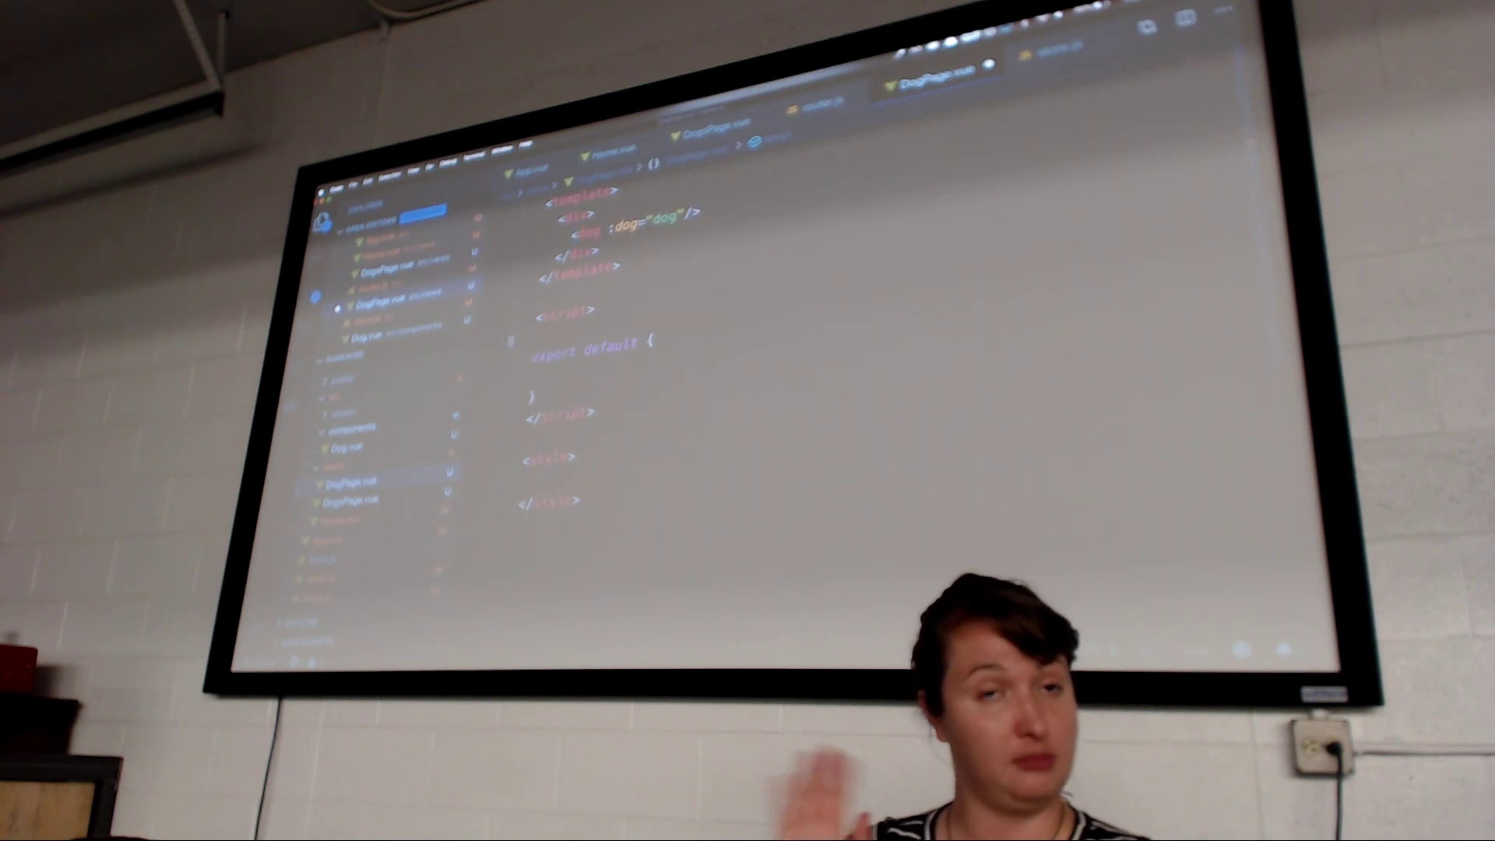
pyautogui.write('import ')
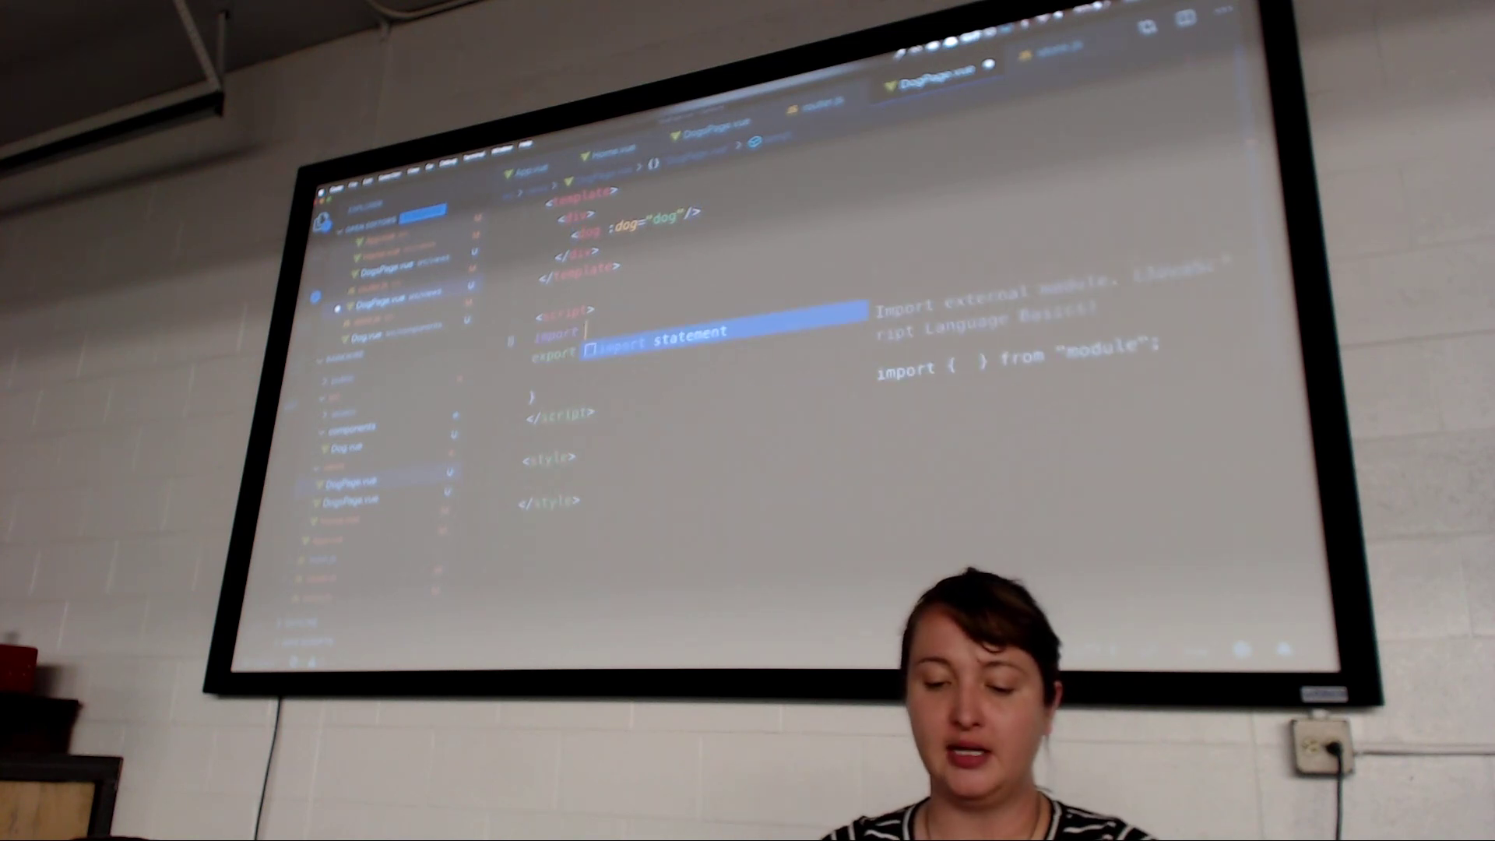
pyautogui.write('Dog ')
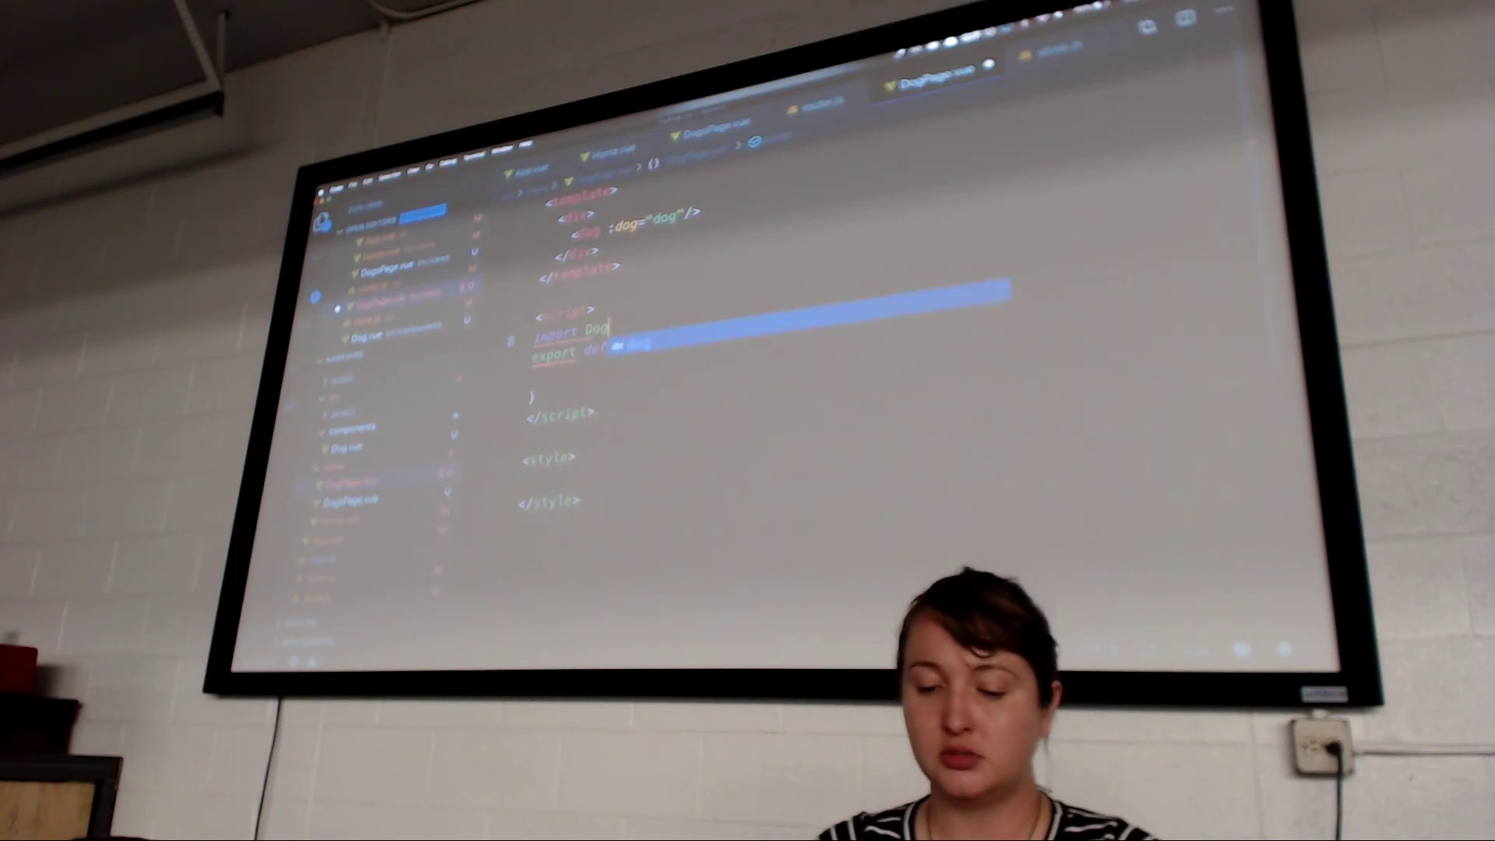
pyautogui.write("from '../components/Dog';")
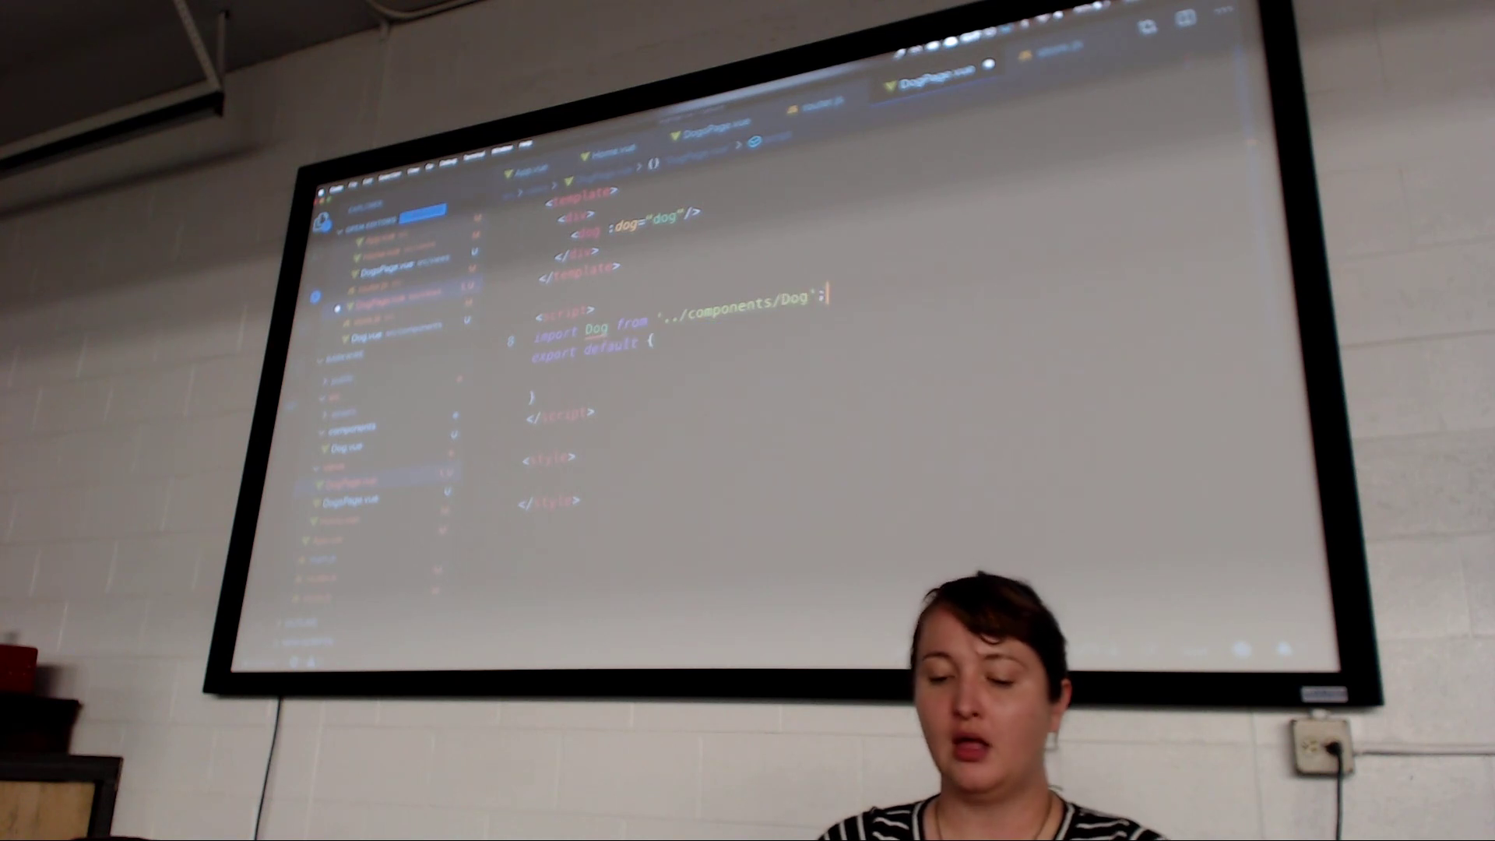
pyautogui.press('Return')
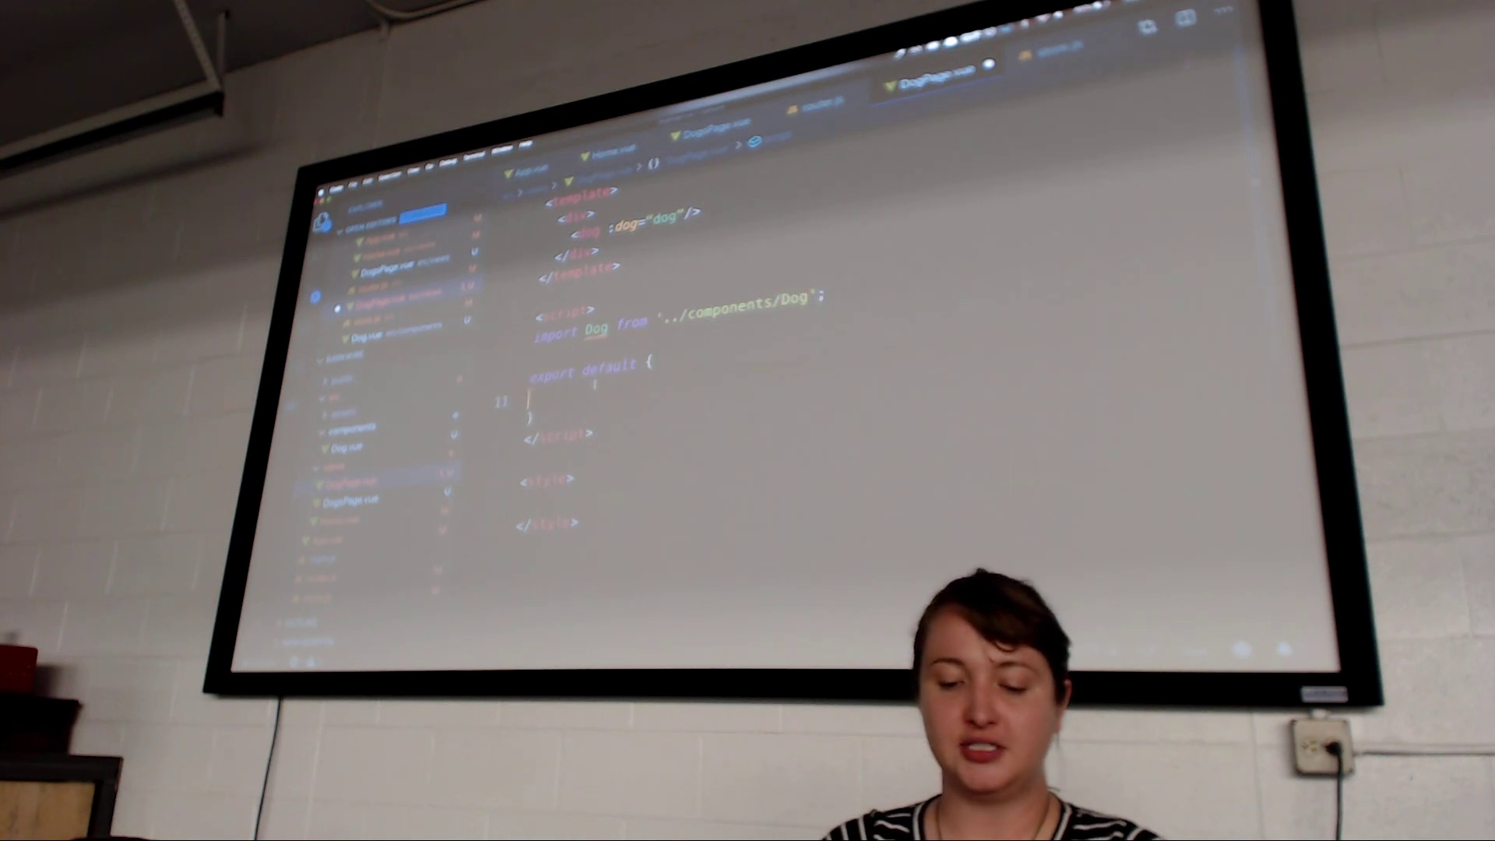
pyautogui.write("name: 'DogPage', ")
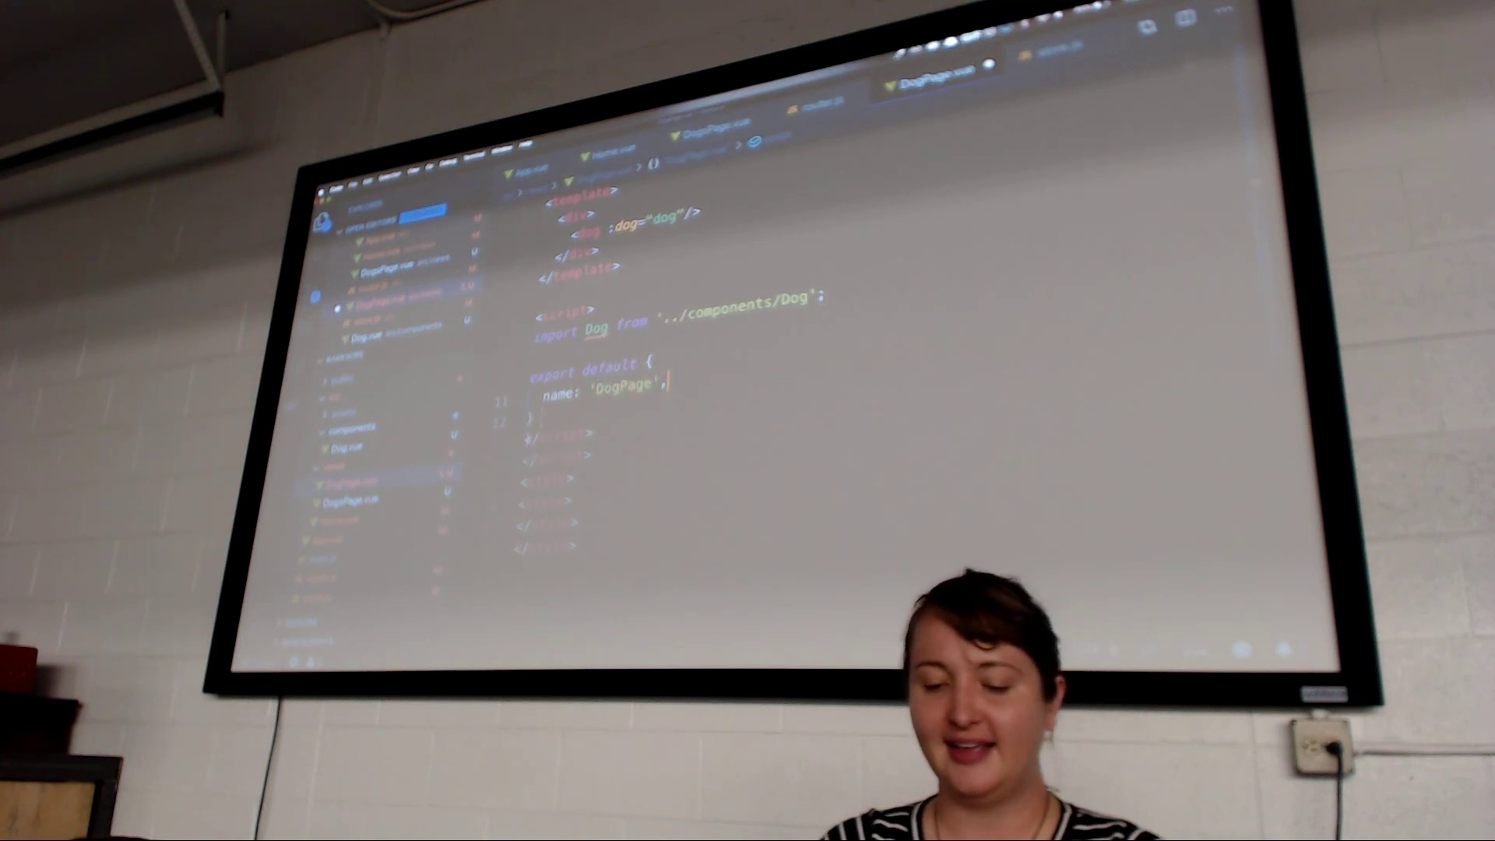
pyautogui.write('components')
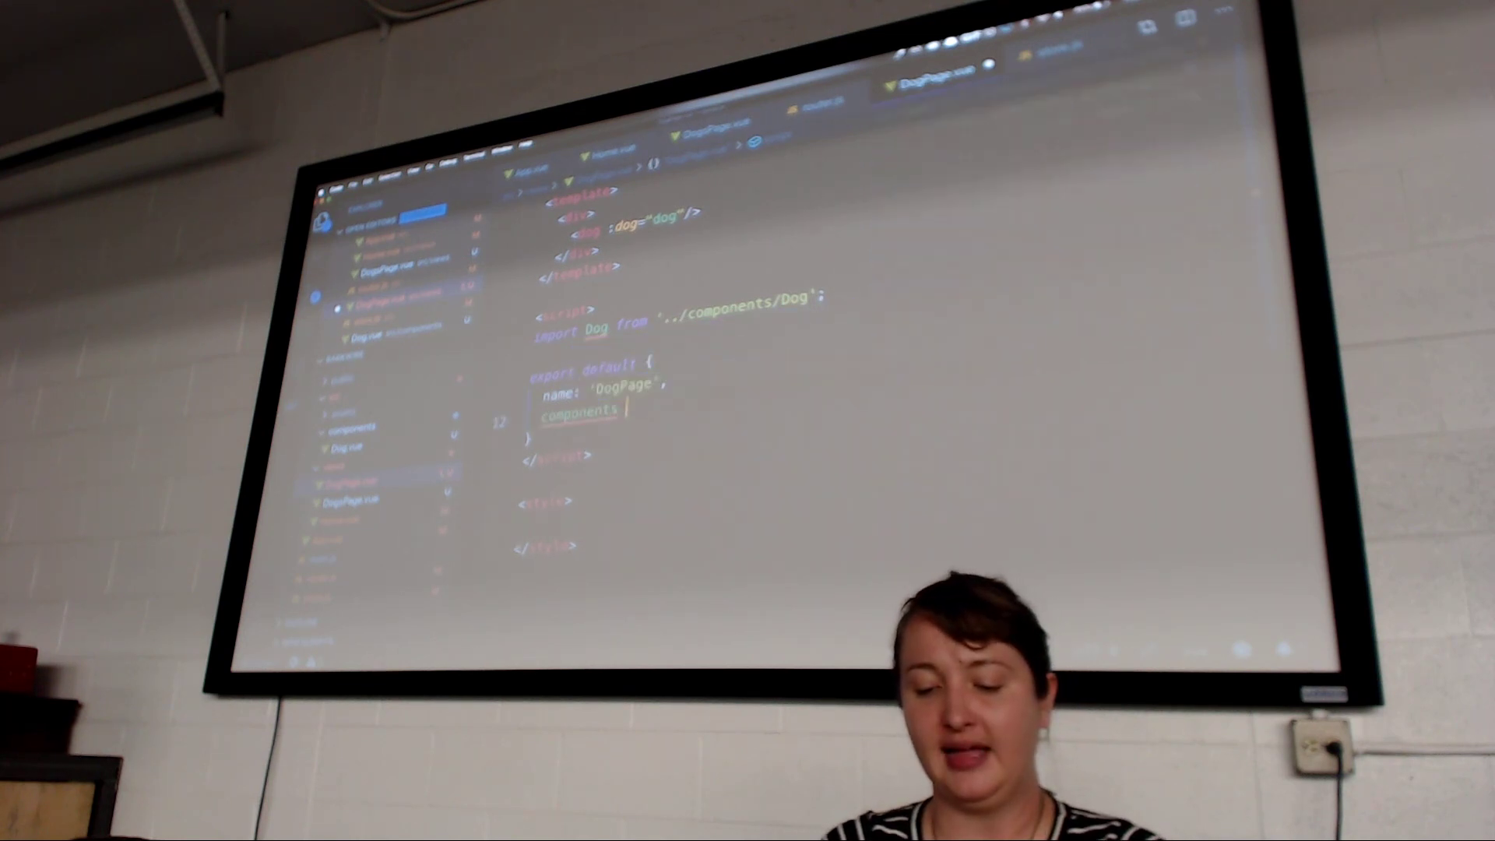
pyautogui.write(': {')
pyautogui.press('Return')
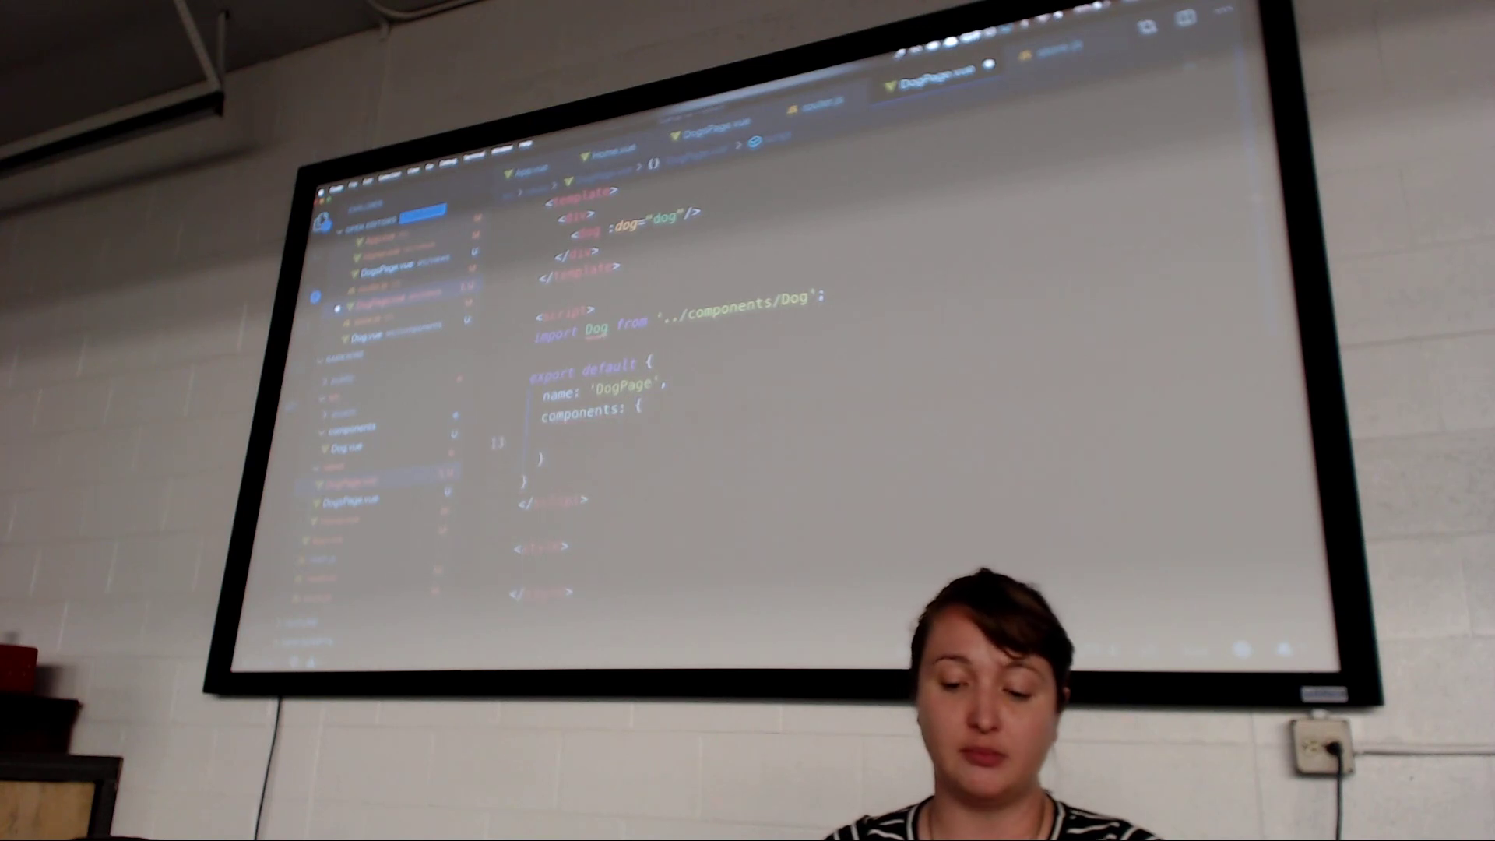
pyautogui.write('Dog,')
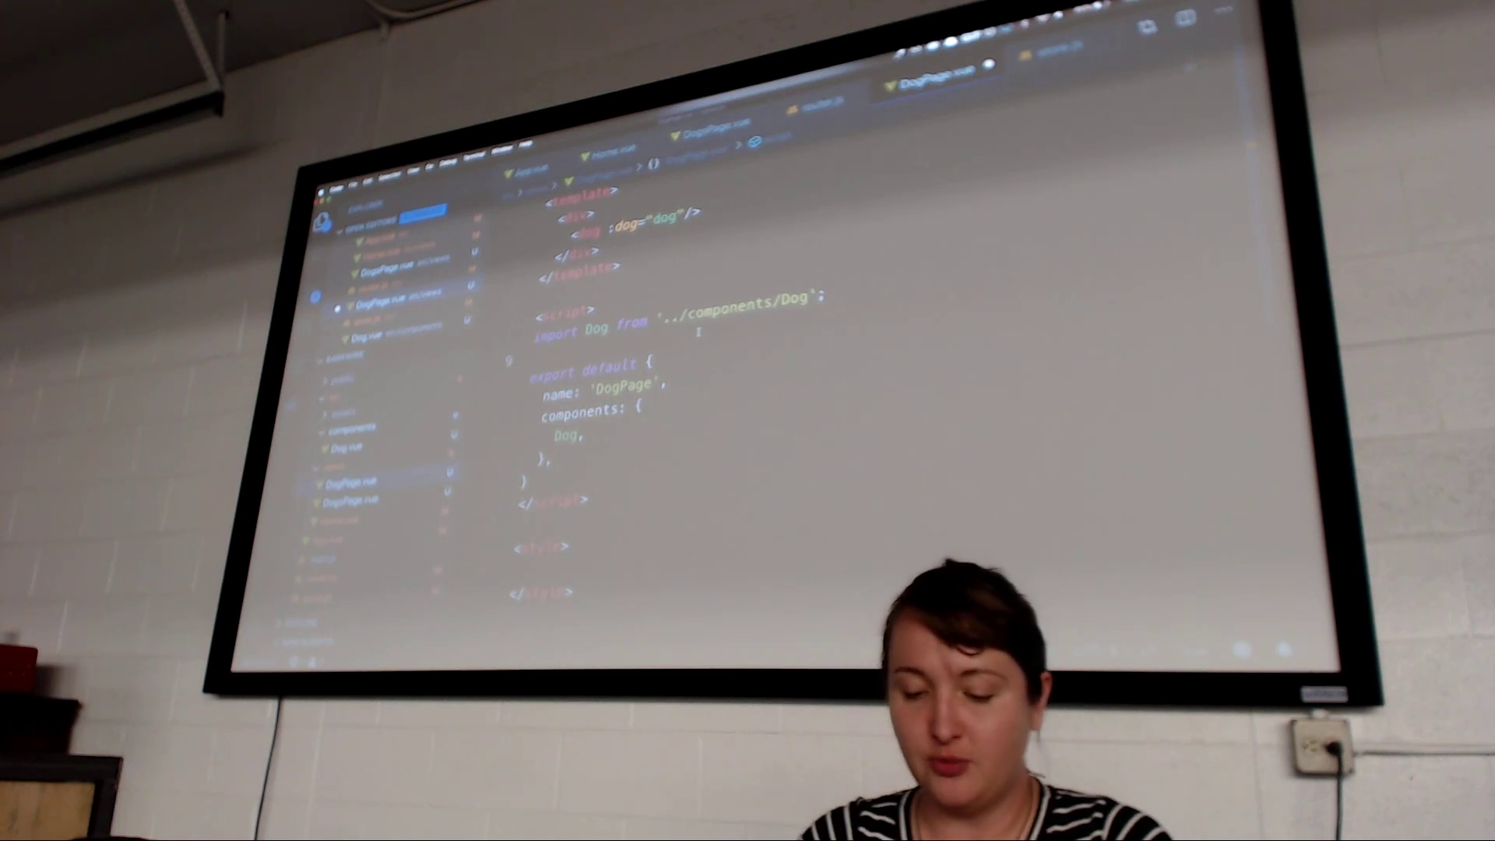
pyautogui.write('import { map')
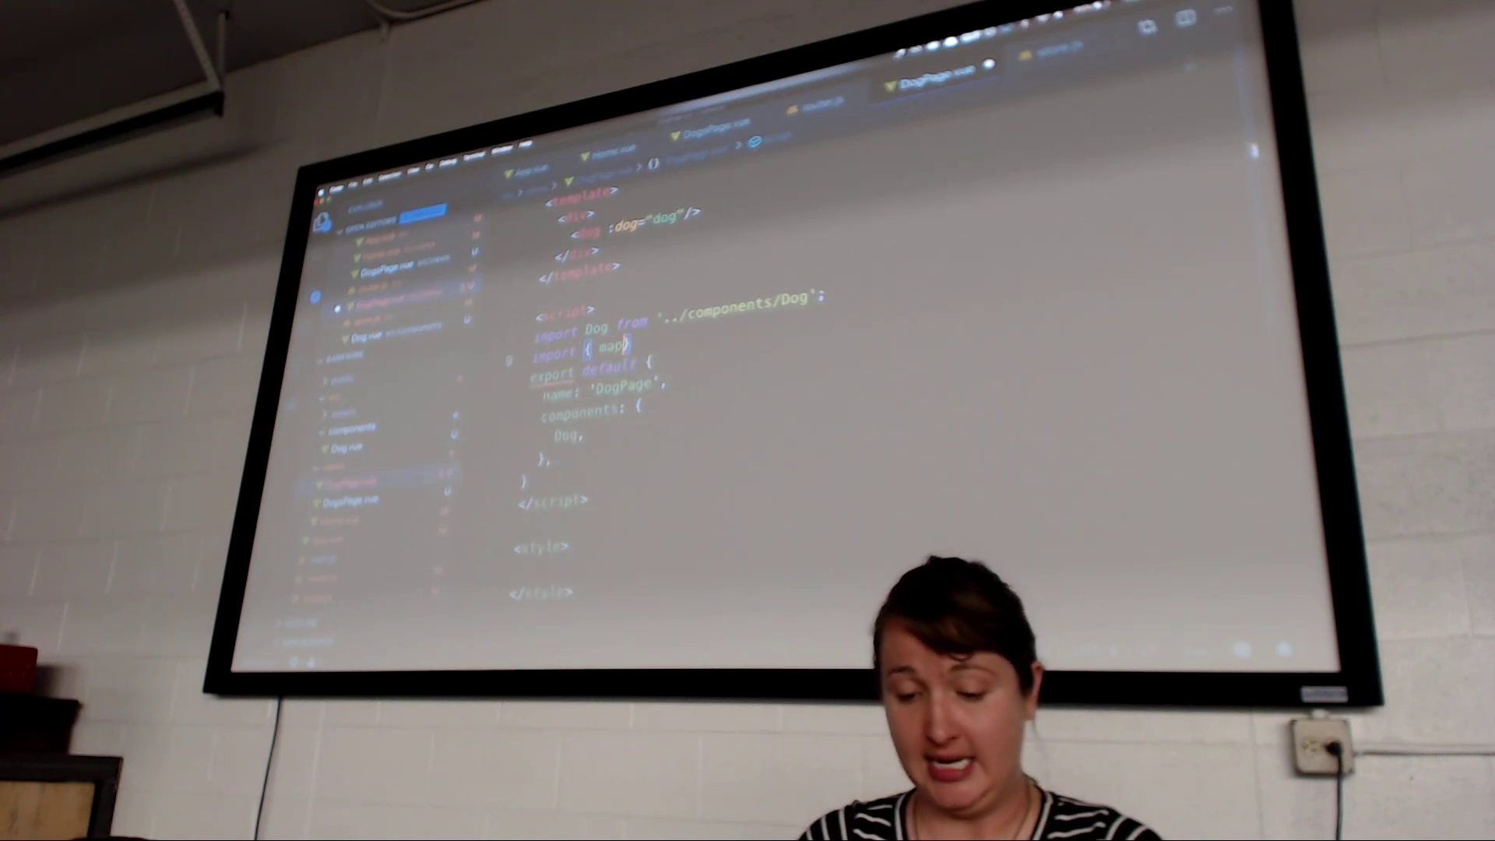
pyautogui.write('State, ')
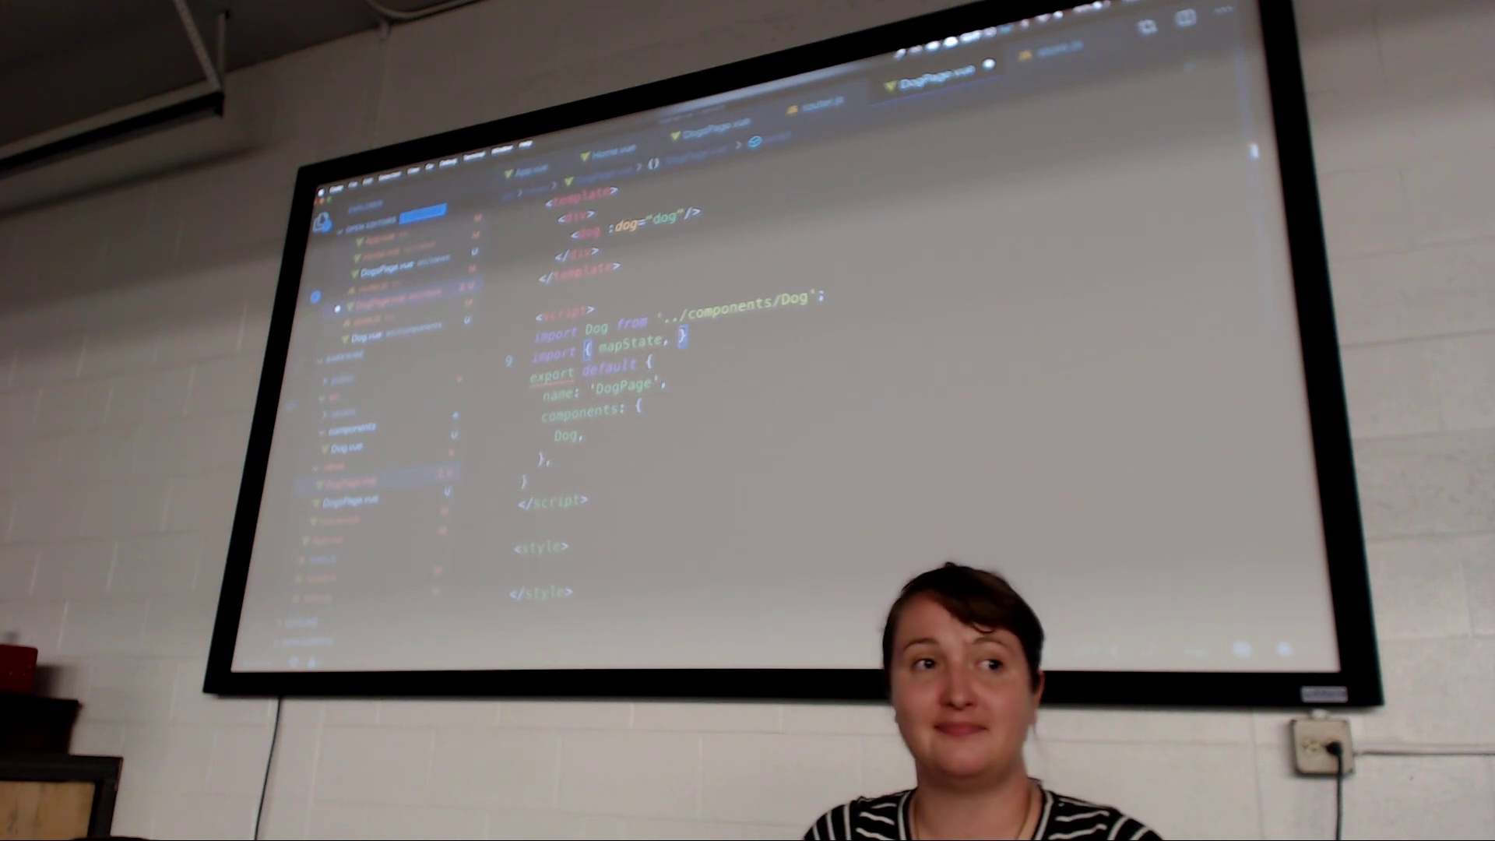
pyautogui.write('mapA')
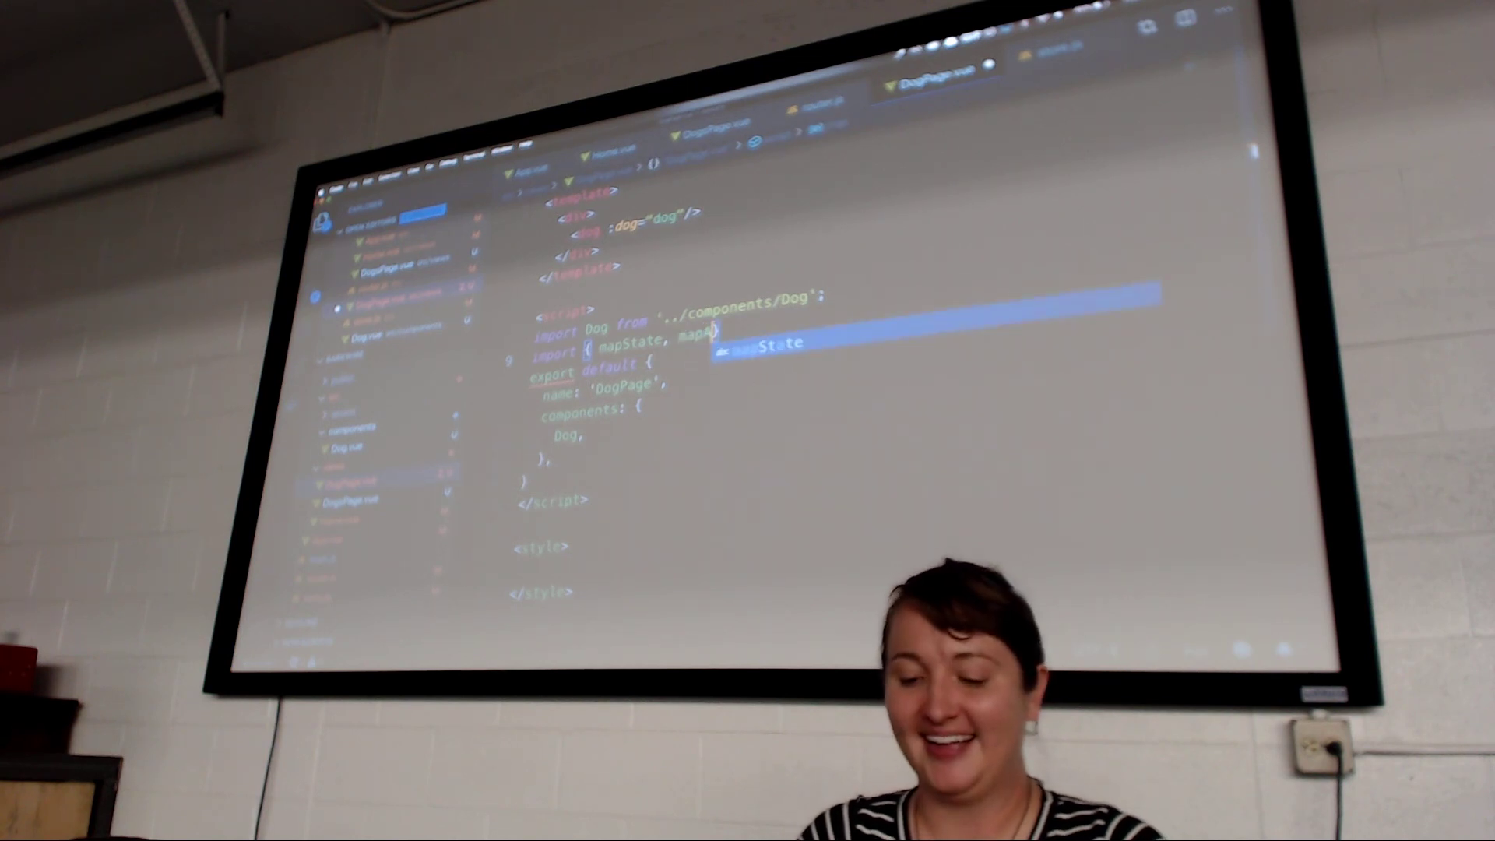
pyautogui.write('ctions')
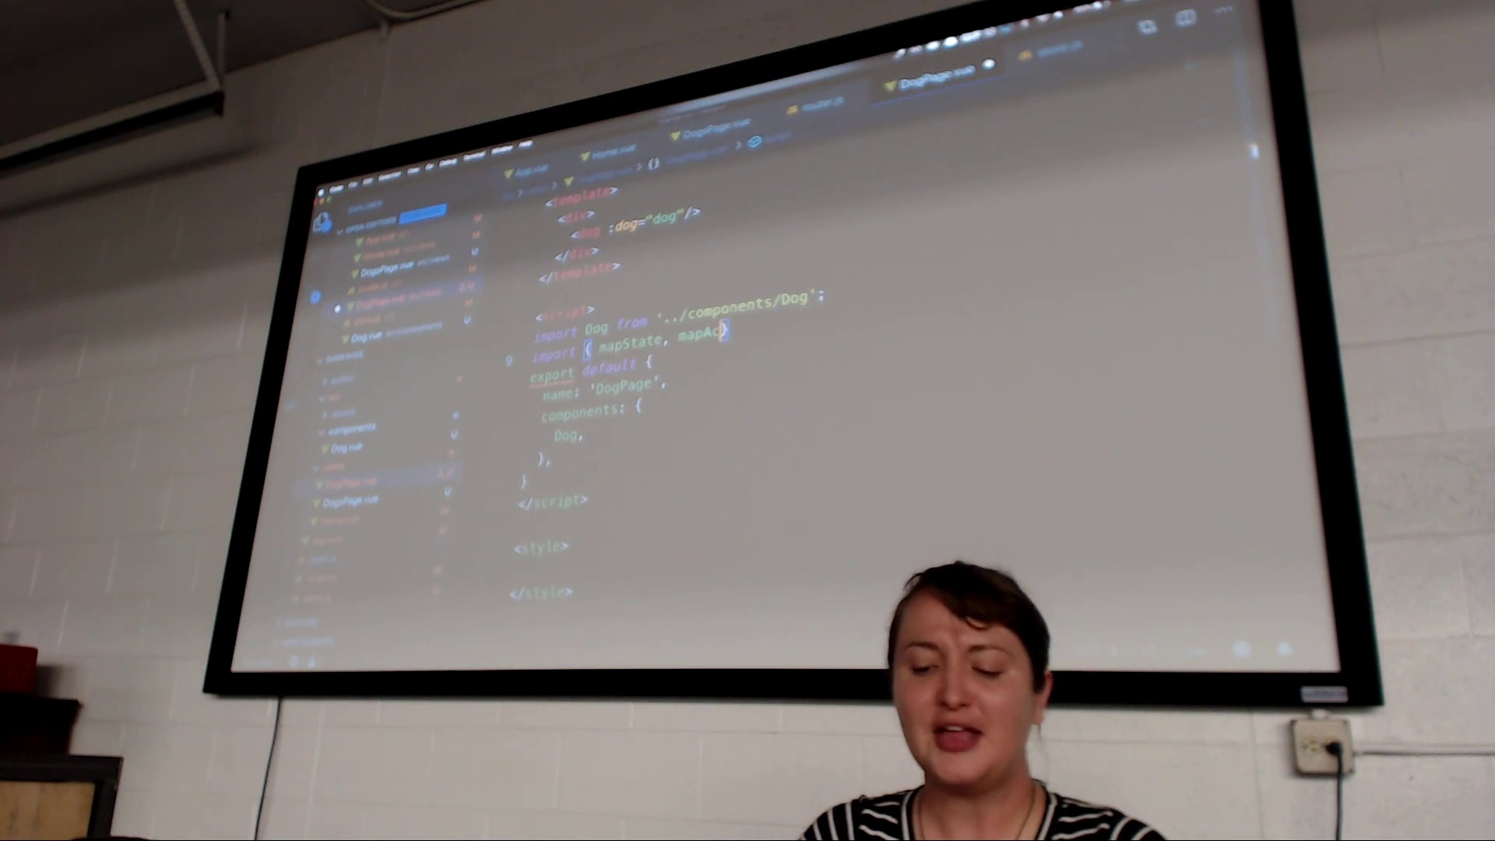
pyautogui.write('tions')
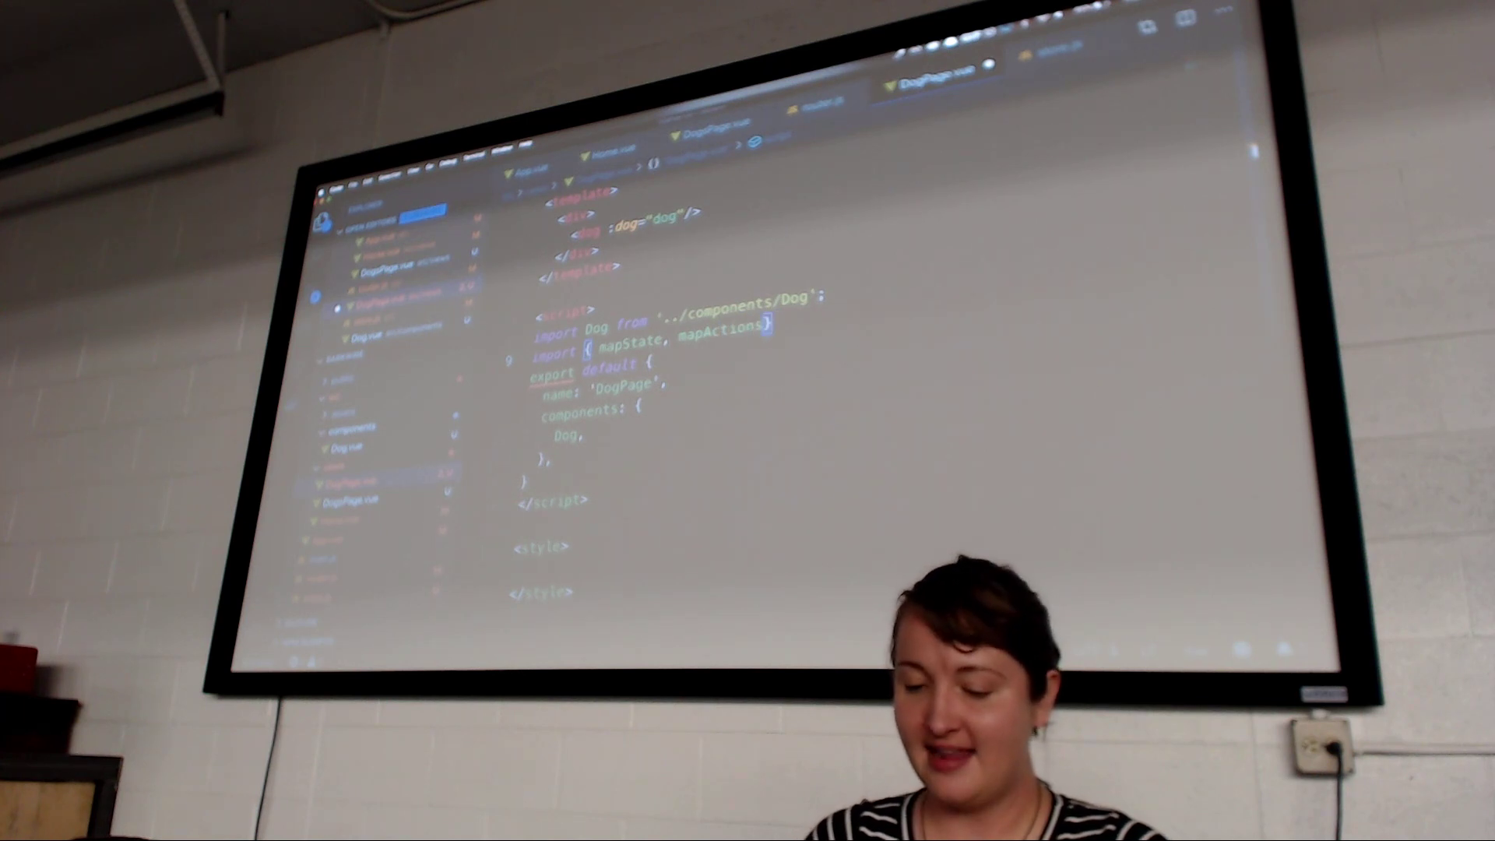
pyautogui.write(" from 'vuex';")
# Import mapState and mapActions from vuex and map the dog state in DogPage's computed block
pyautogui.press('Return')
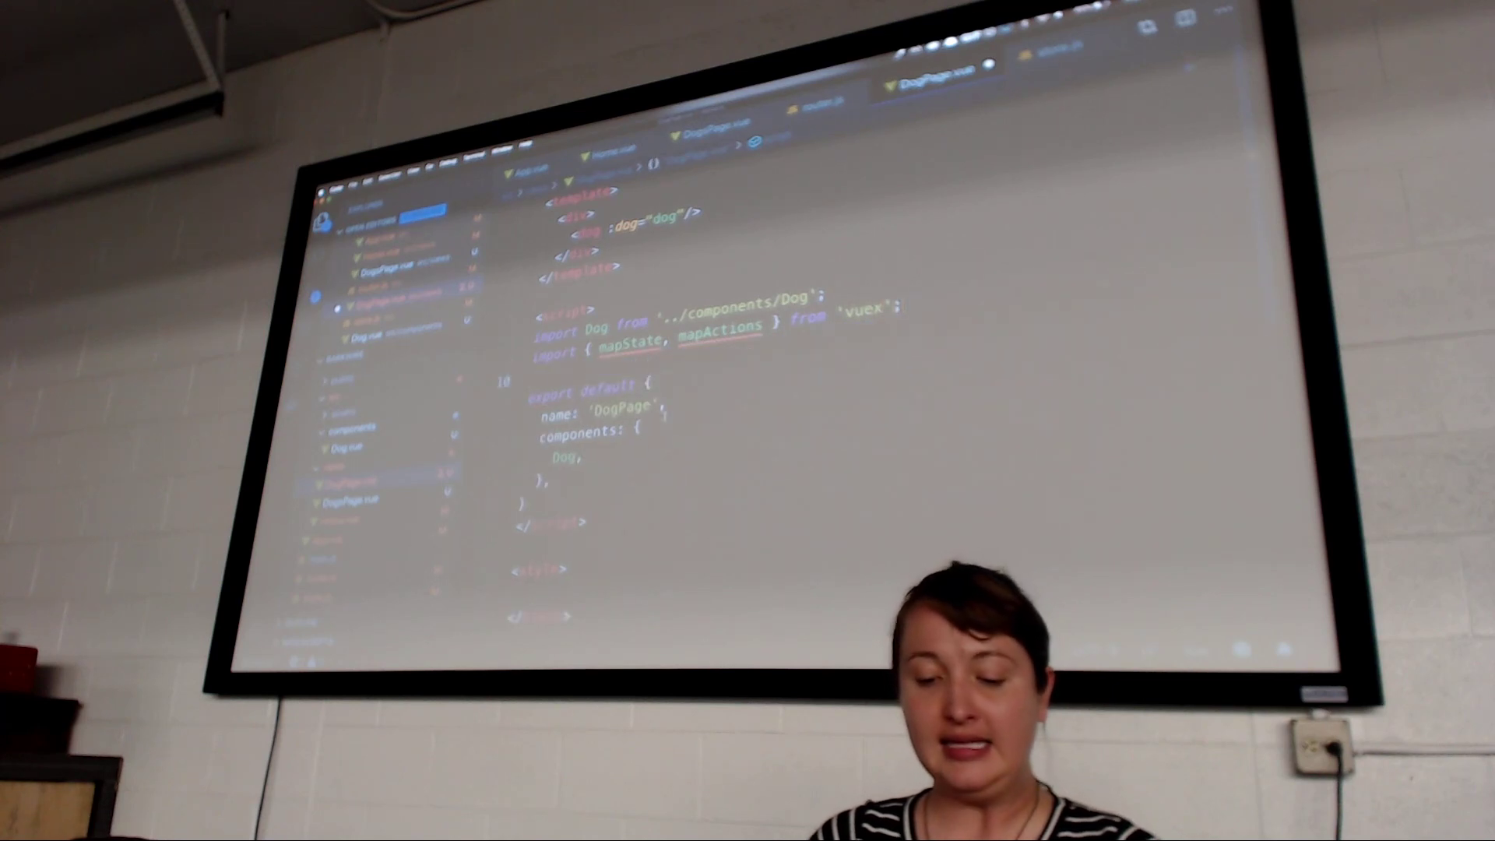
pyautogui.press('Return')
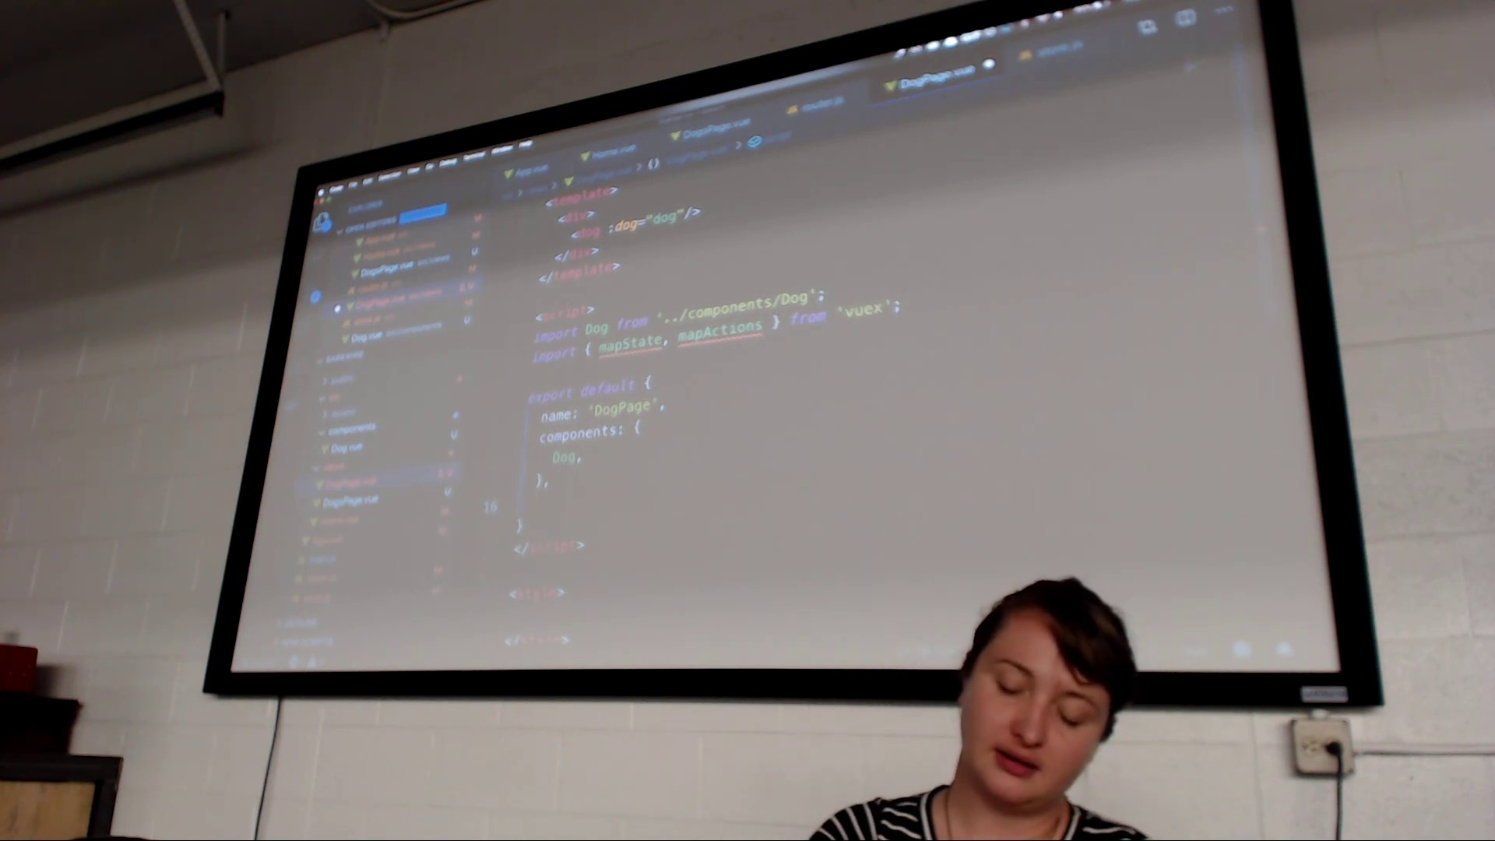
pyautogui.write('computed:')
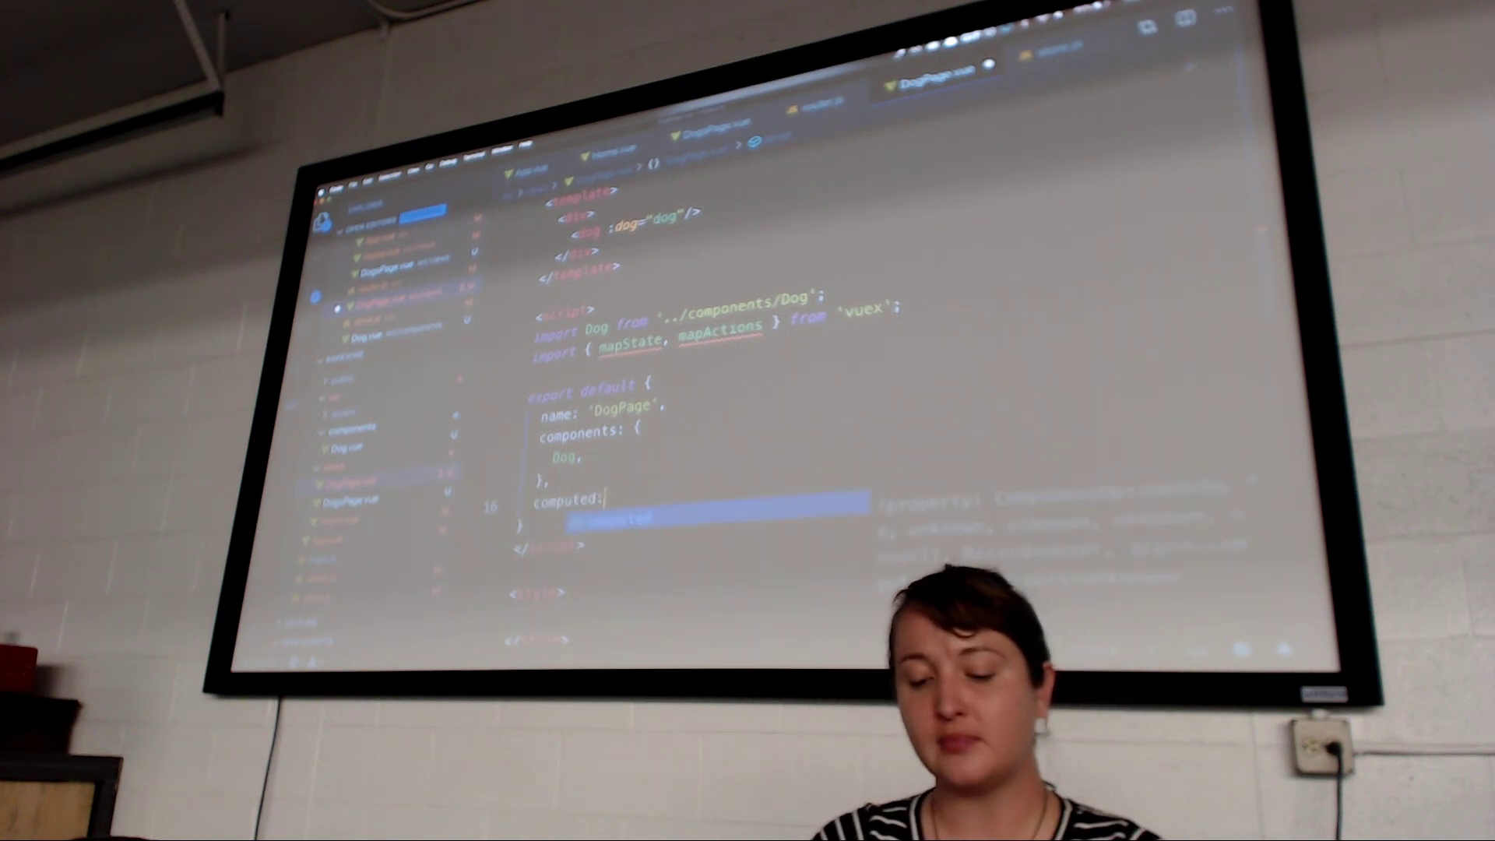
pyautogui.press('Return')
pyautogui.write(': {')
pyautogui.press('Return')
pyautogui.write('map')
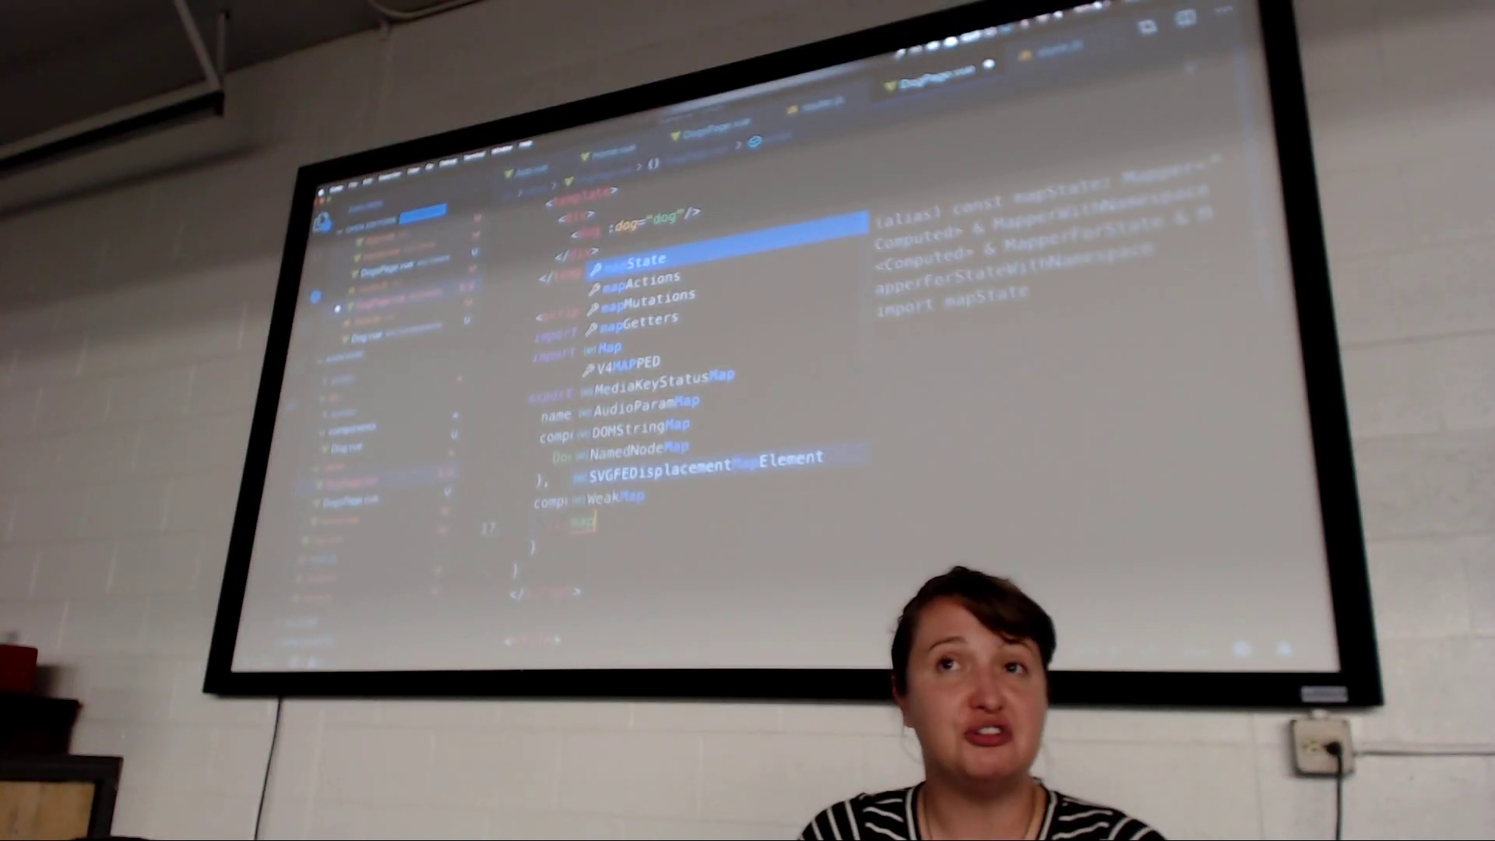
pyautogui.write('St')
pyautogui.press('Return')
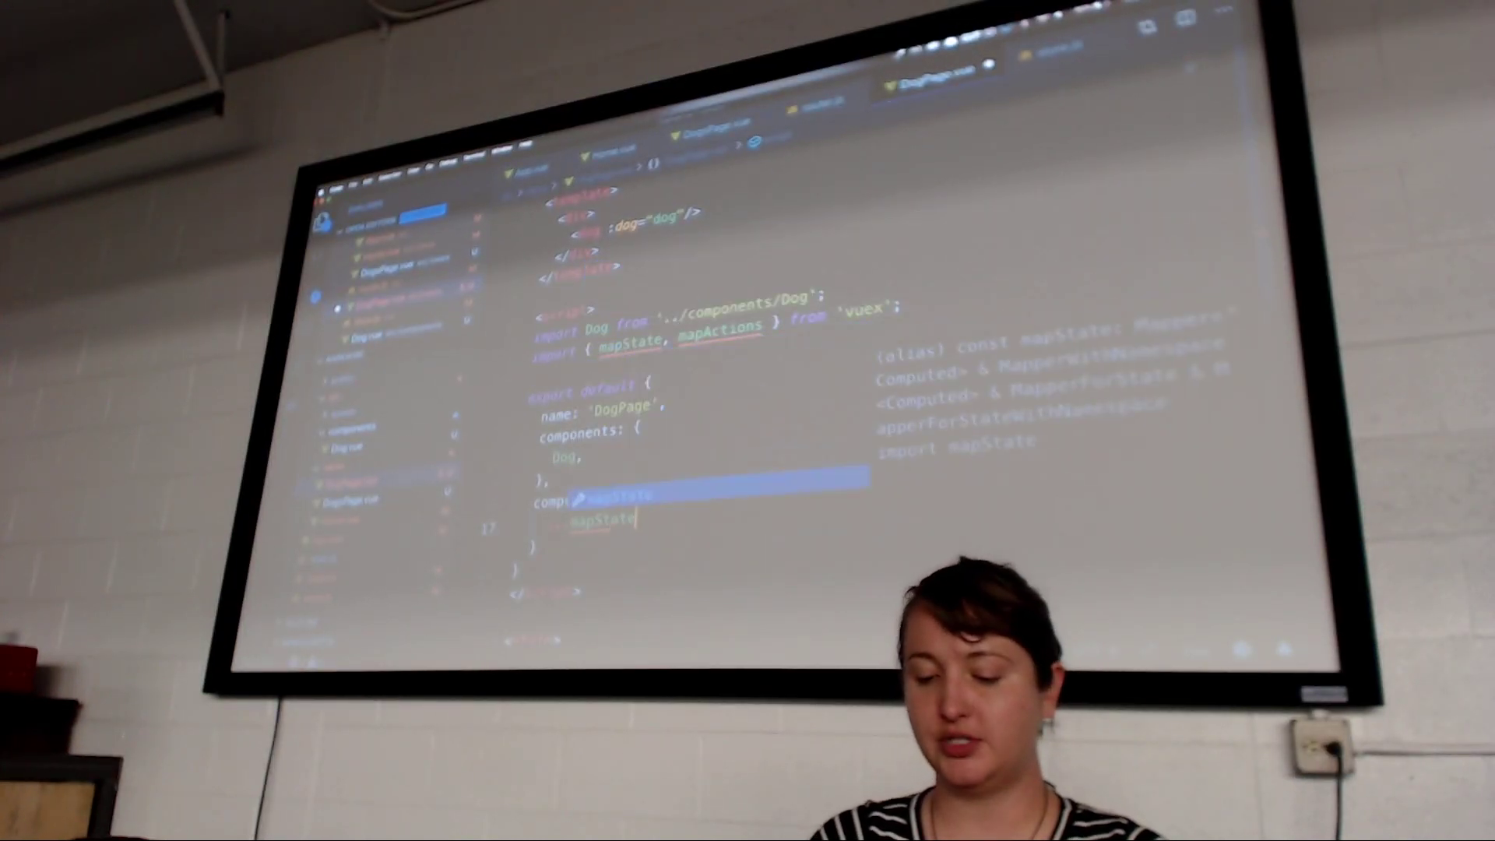
pyautogui.write("(['getDog'])")
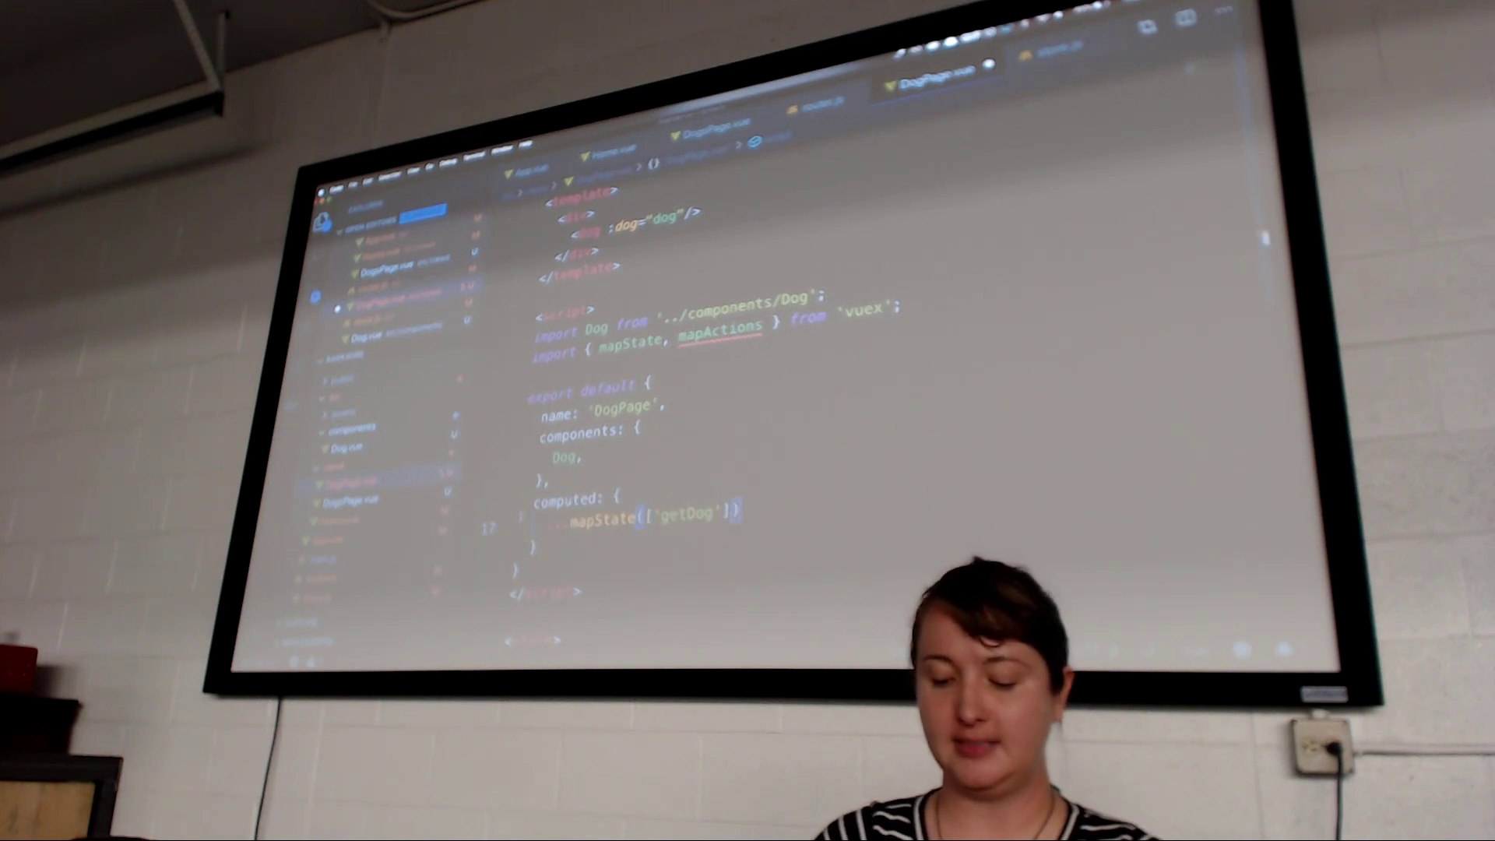
pyautogui.write(',')
pyautogui.press('Return')
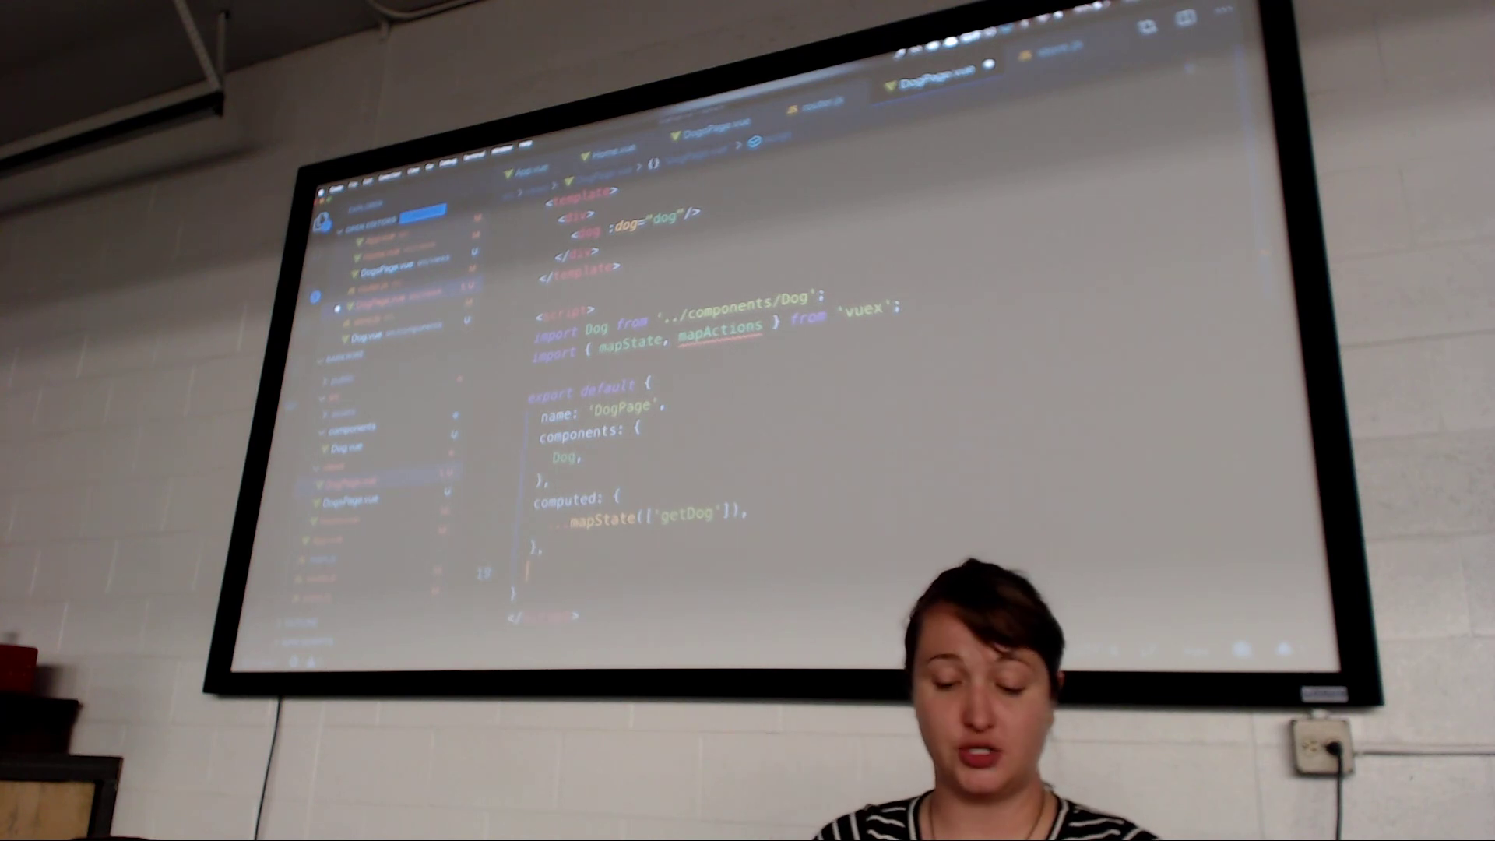
pyautogui.write('method')
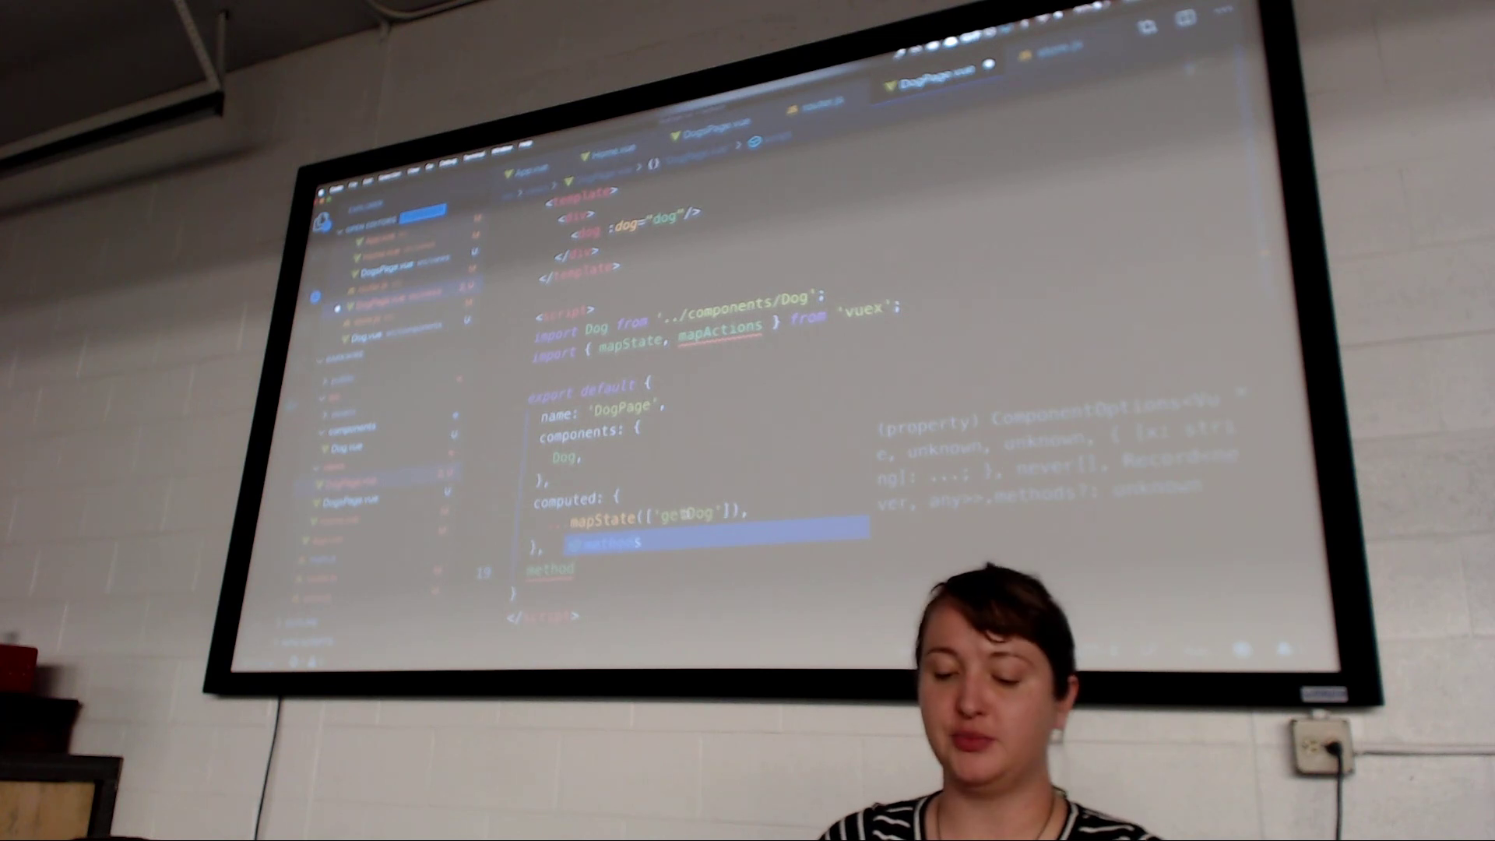
pyautogui.press('Escape')
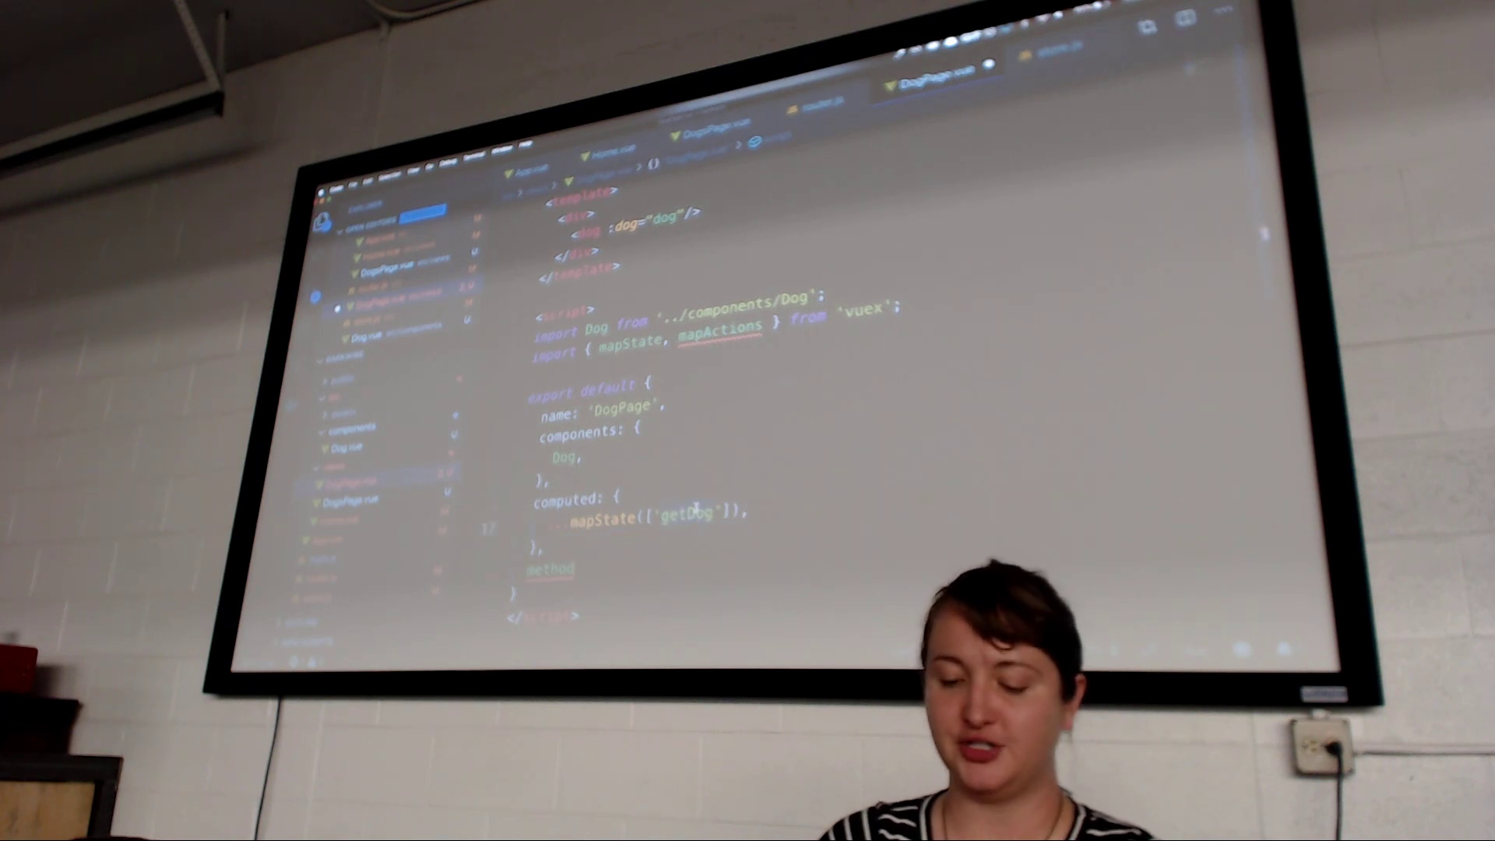
pyautogui.press('BackSpace')
pyautogui.press('BackSpace')
pyautogui.press('BackSpace')
pyautogui.write('d')
pyautogui.click(537, 560)
pyautogui.write('s: {')
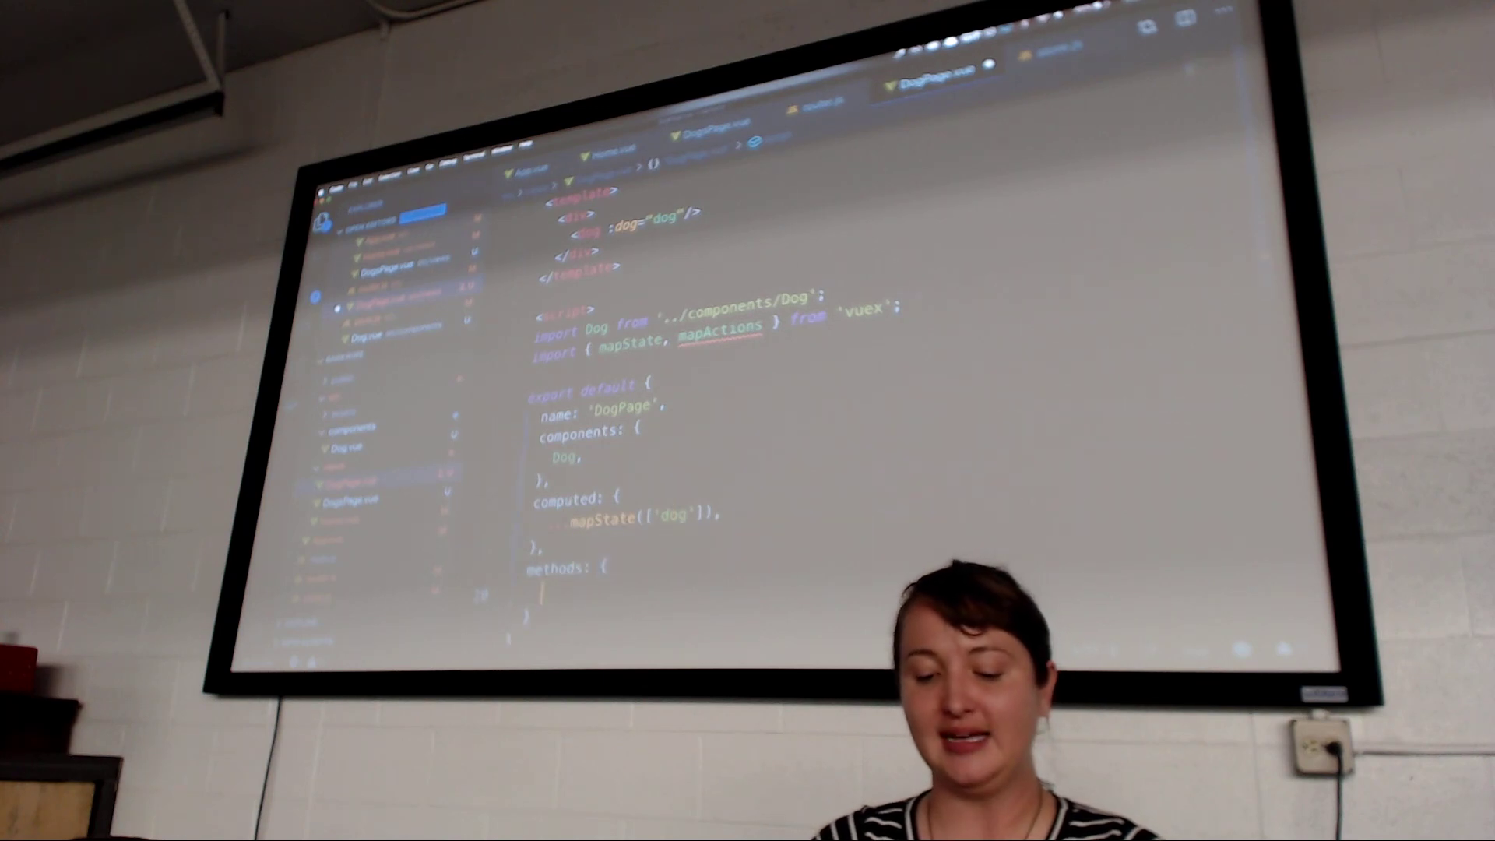
# Map the getDog action in methods and call this.getDog(this.$route.params.id) in created()
pyautogui.press('Return')
pyautogui.write('mapActio')
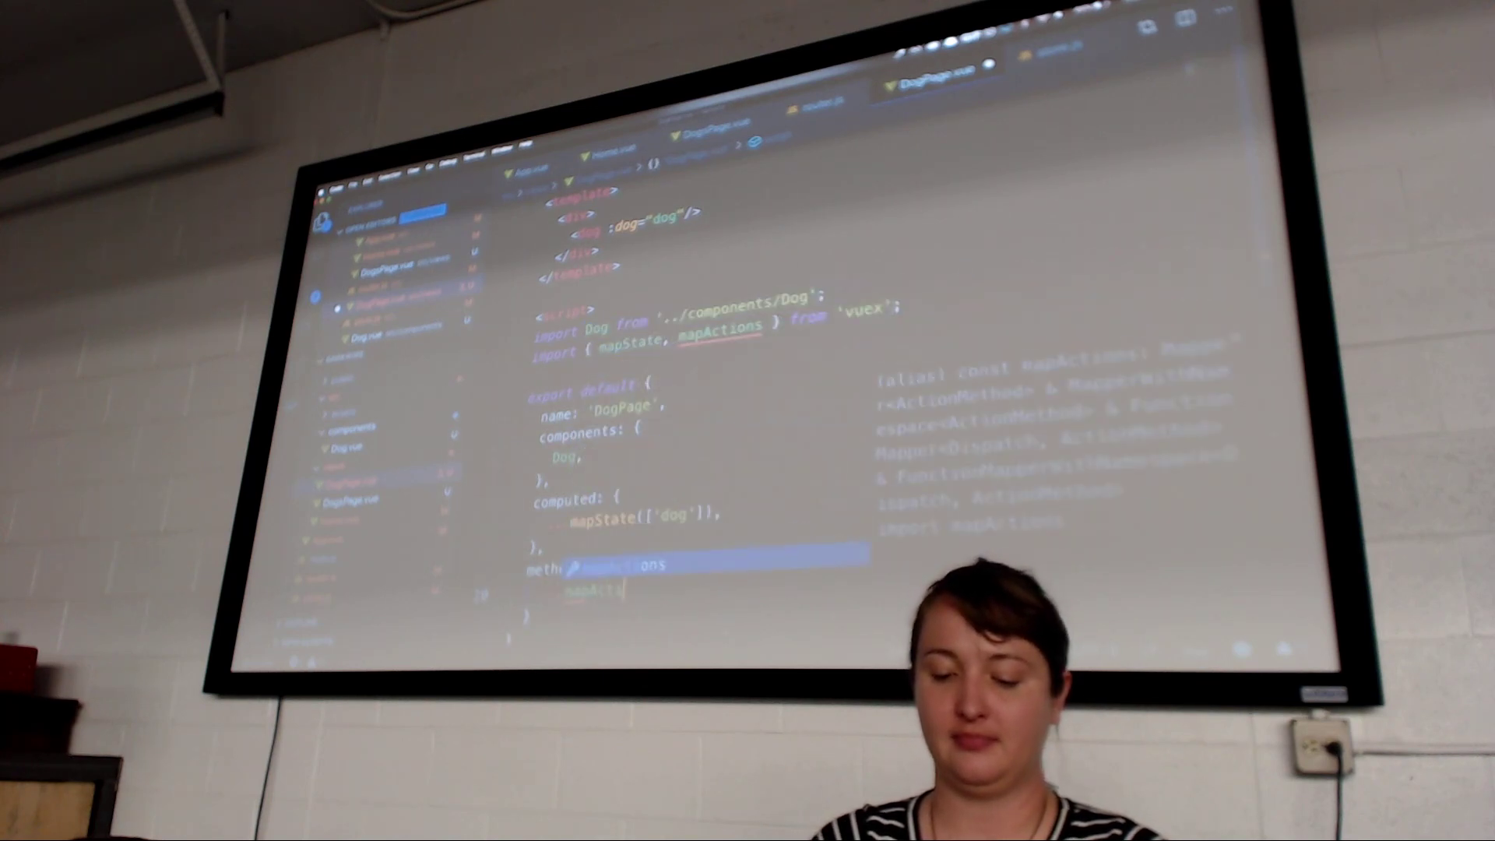
pyautogui.write("n(['go")
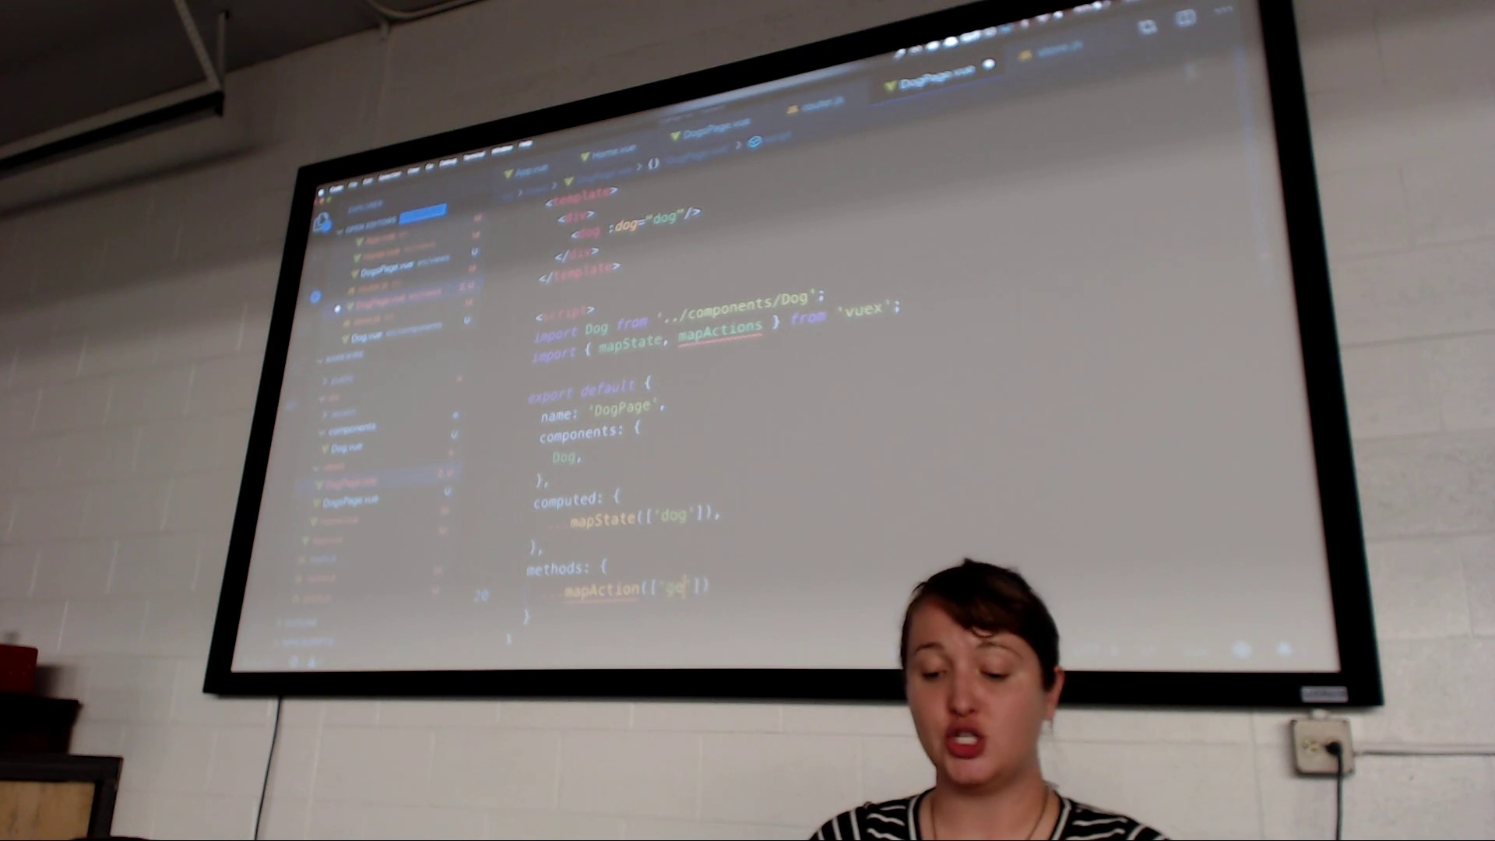
pyautogui.write('tDog')
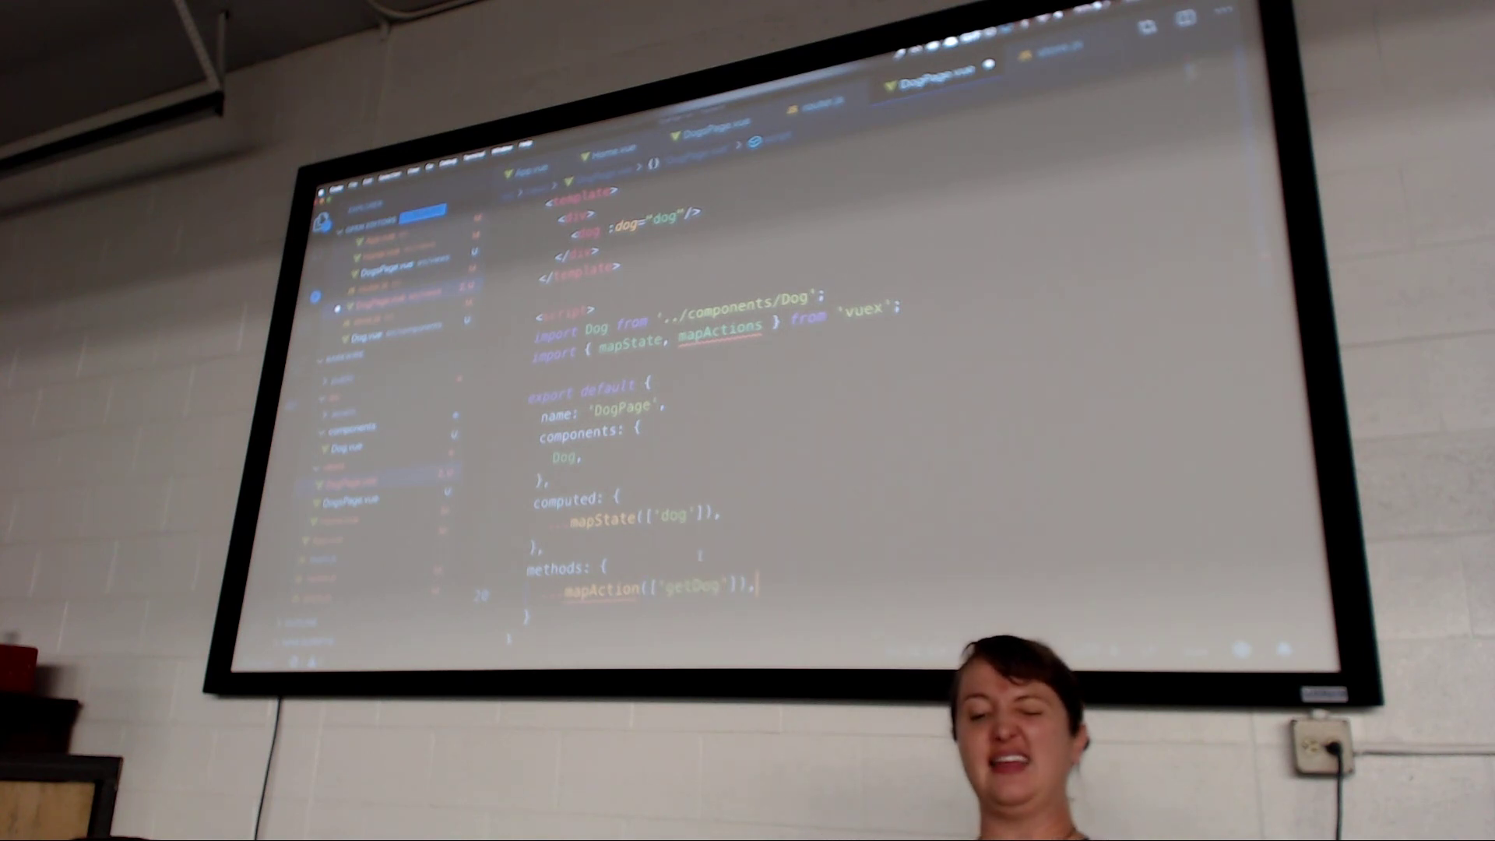
pyautogui.write('s')
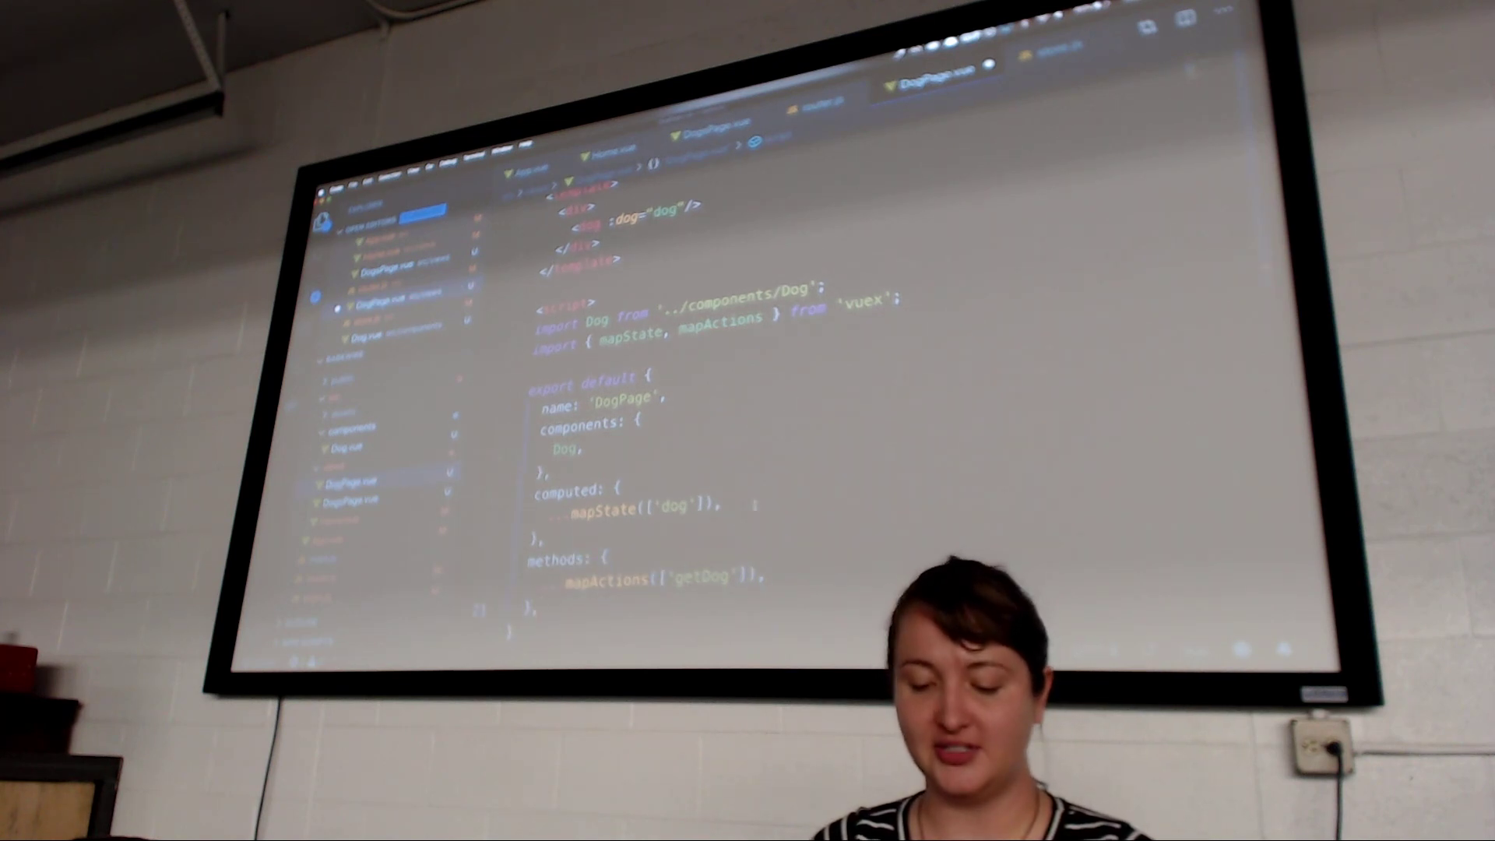
pyautogui.scroll(-3, 702, 409)
pyautogui.scroll(3, 753, 504)
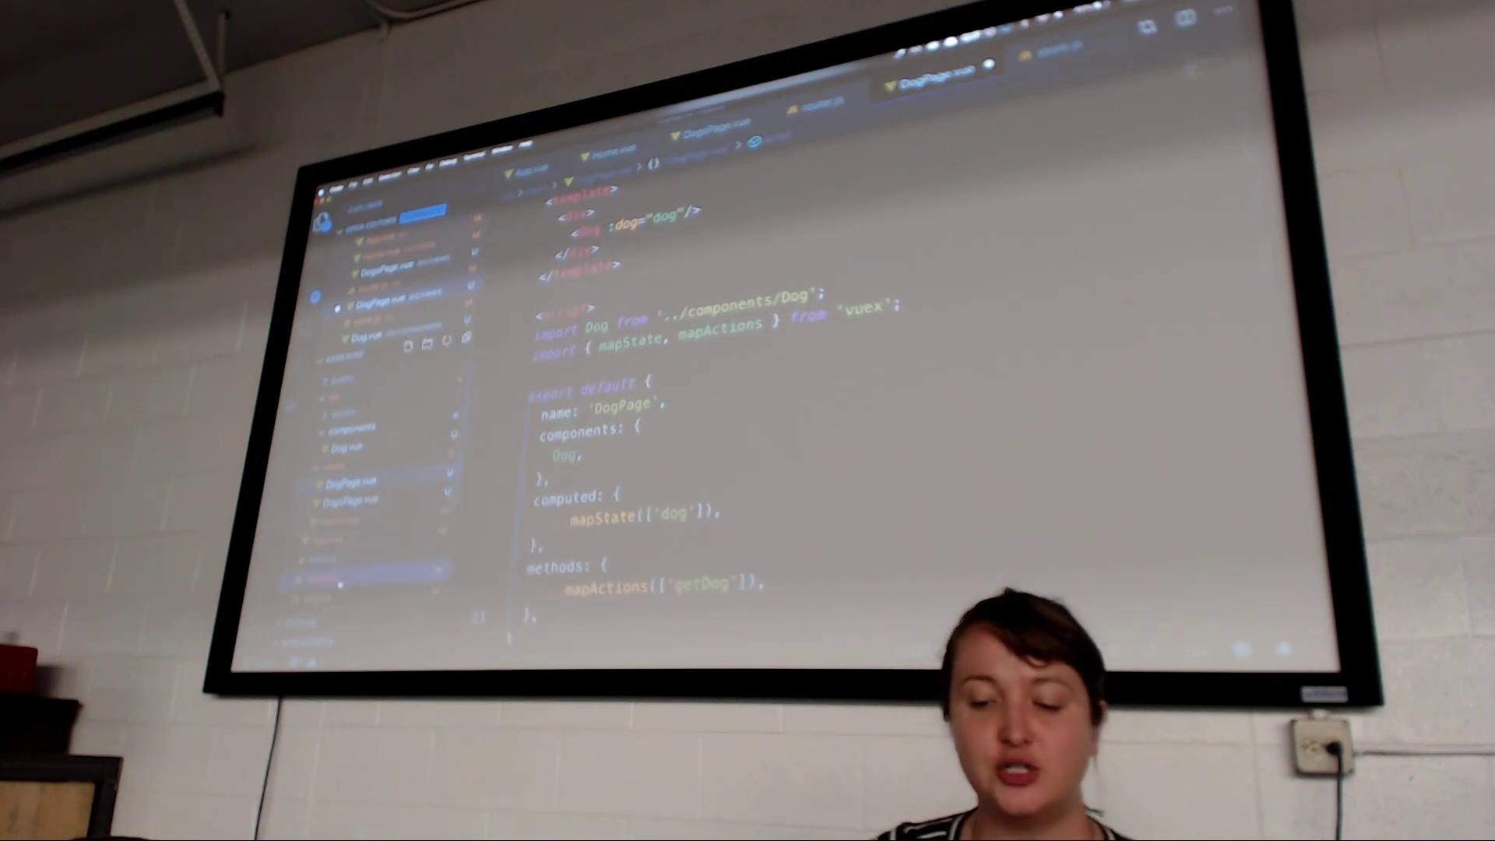
pyautogui.hotkey('ctrl', 'pageup')
pyautogui.scroll(-1, 815, 463)
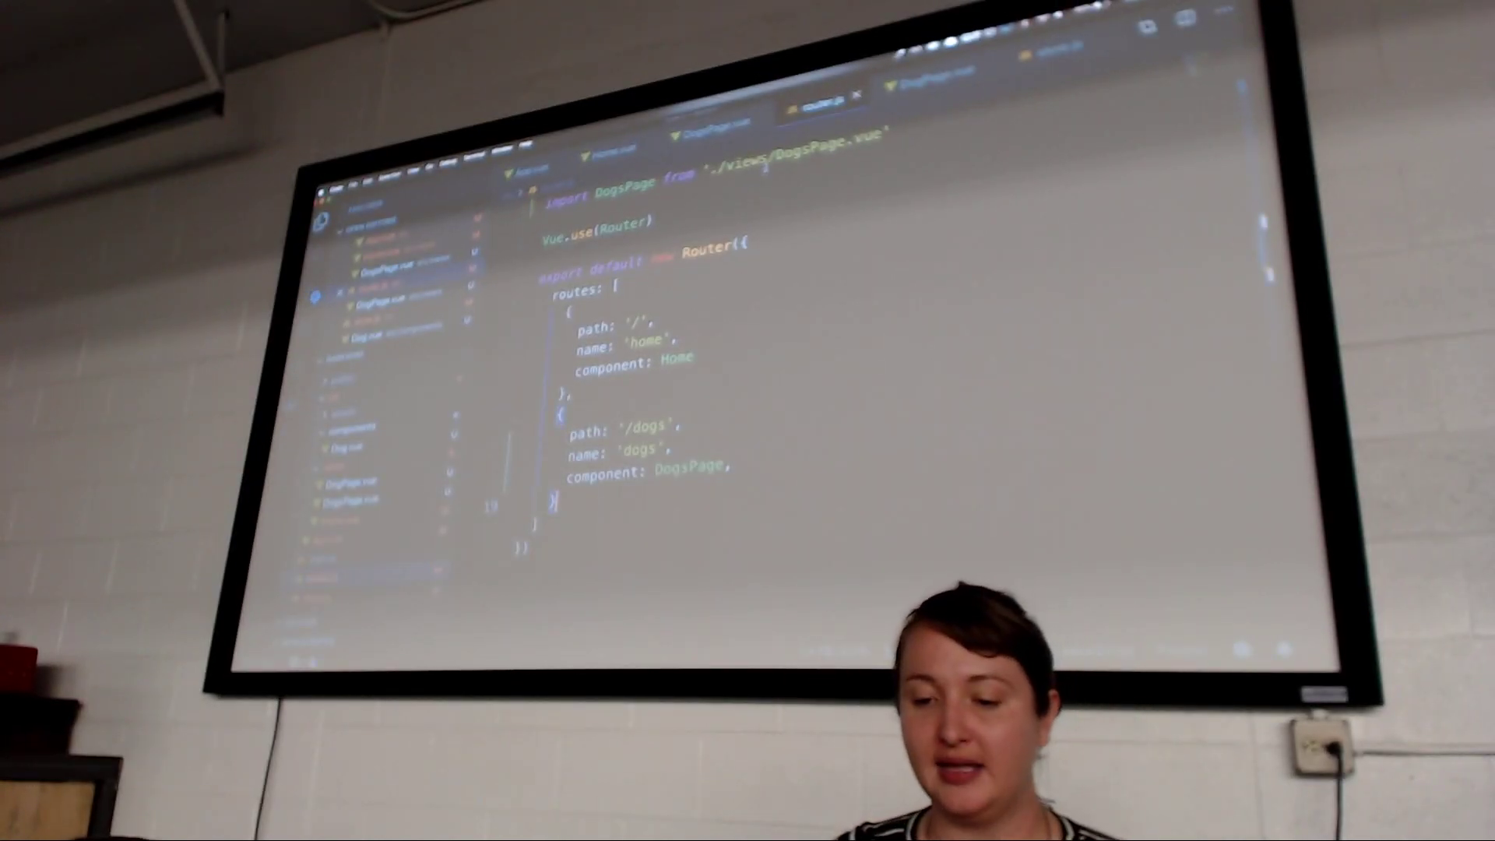
pyautogui.hotkey('ctrl', 'pagedown')
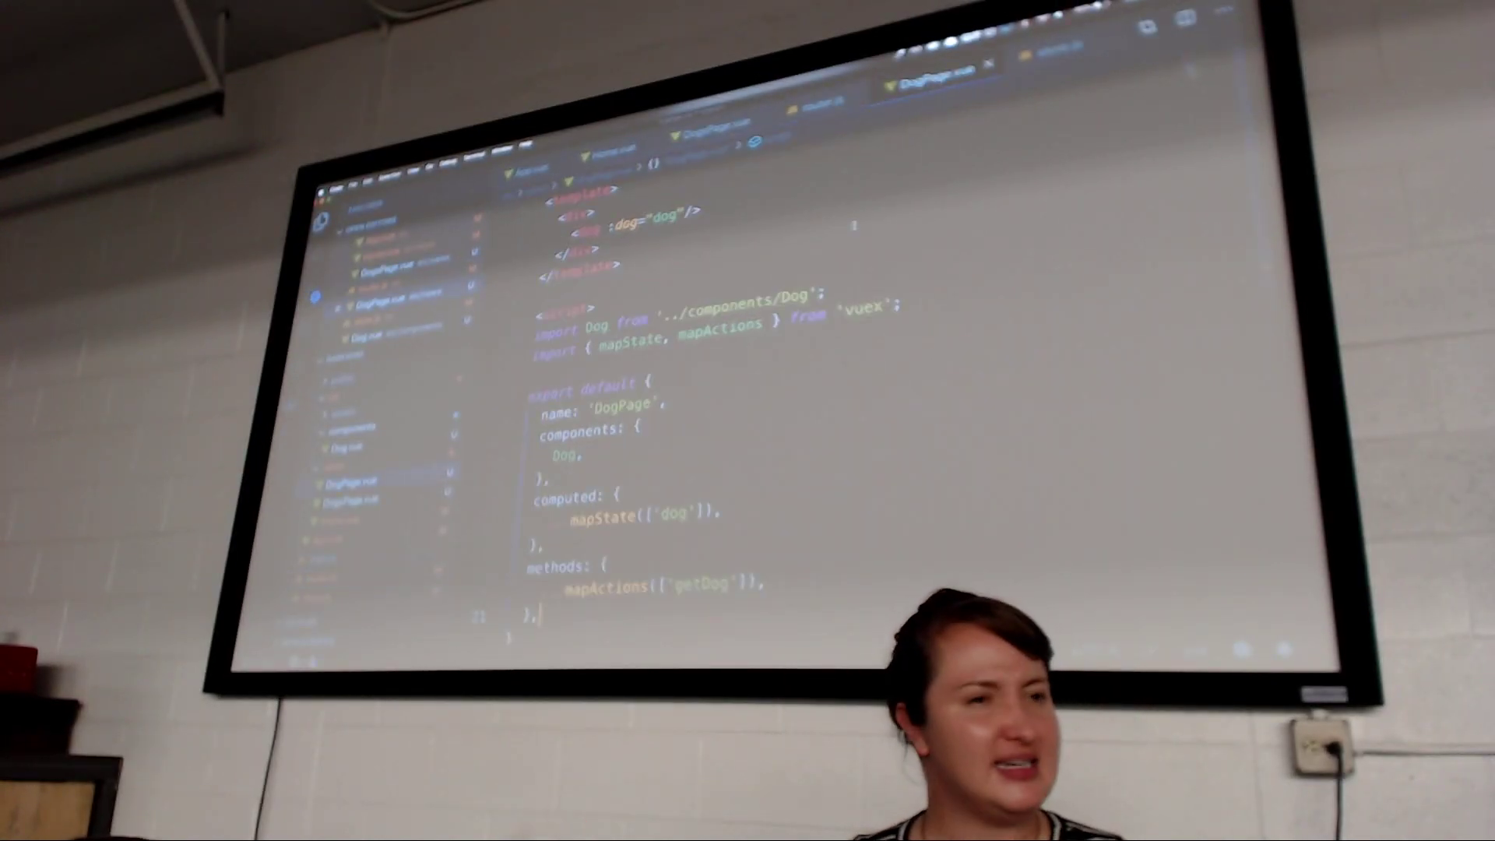
pyautogui.scroll(-1, 834, 319)
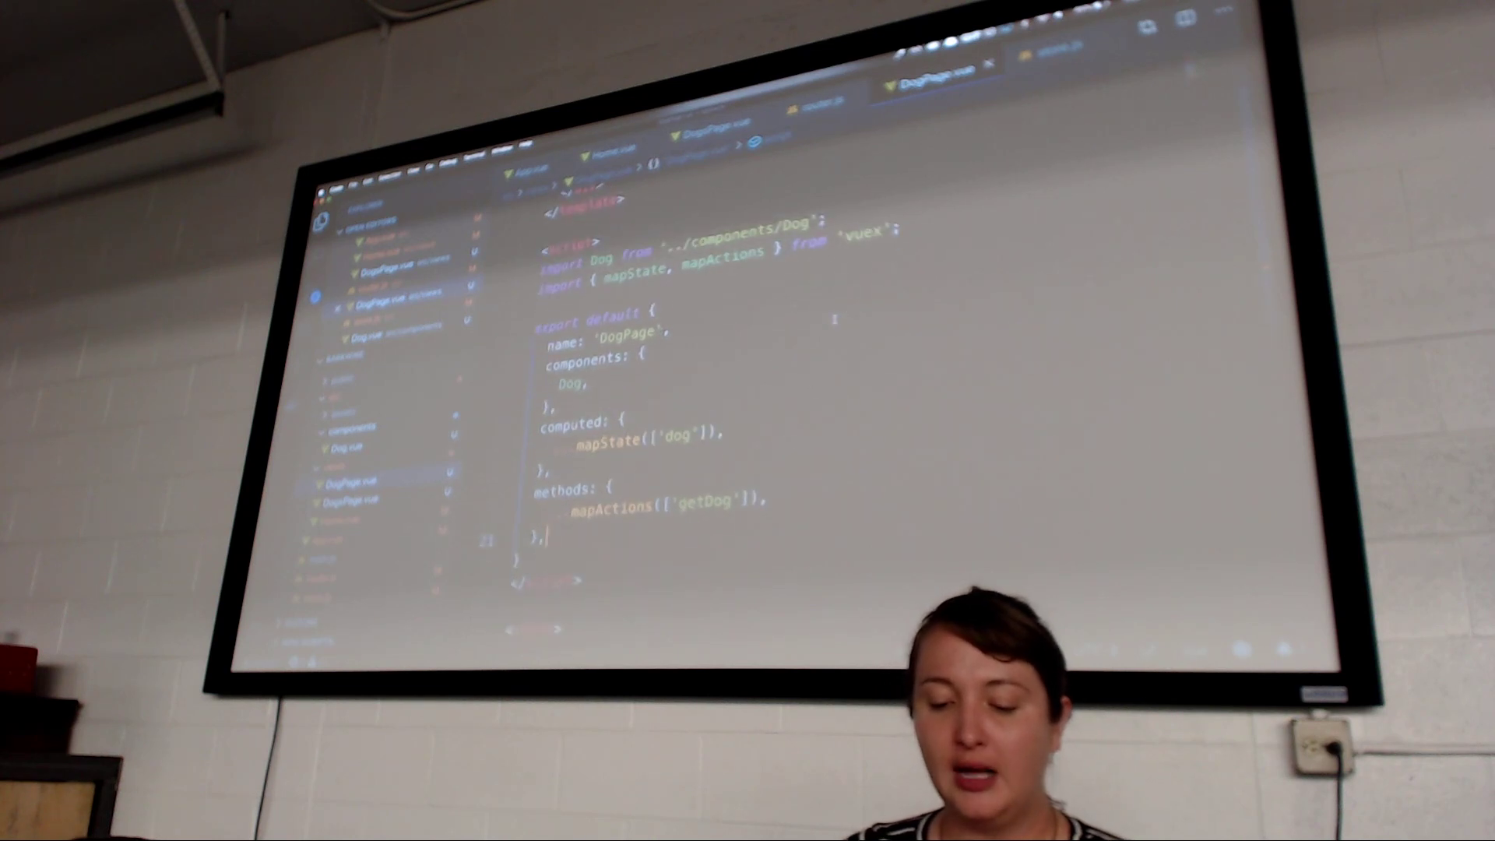
pyautogui.press('Return')
pyautogui.write('created() {')
pyautogui.press('Return')
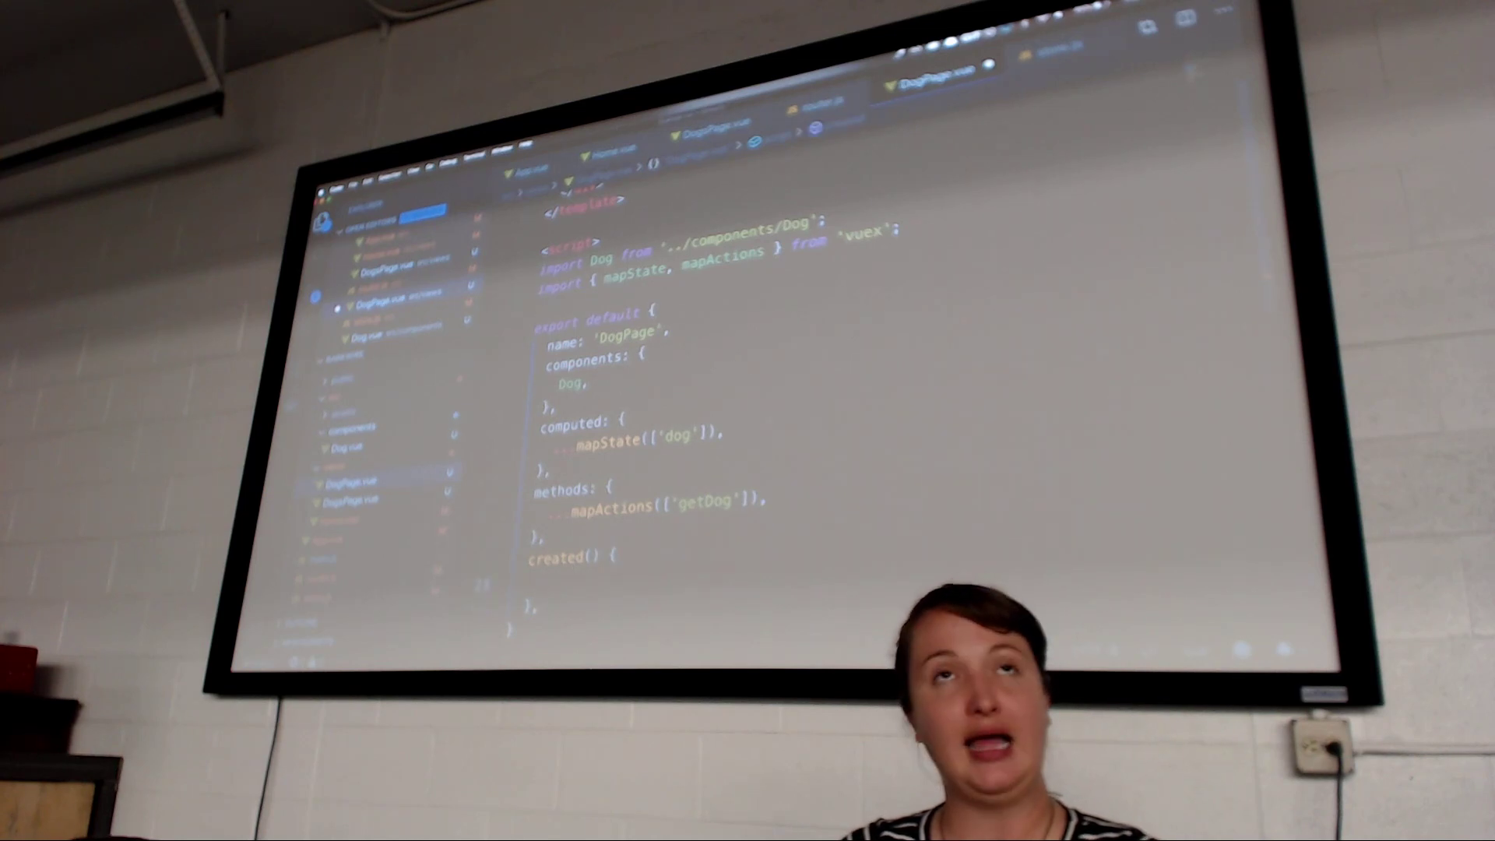
pyautogui.write('this.getDog(')
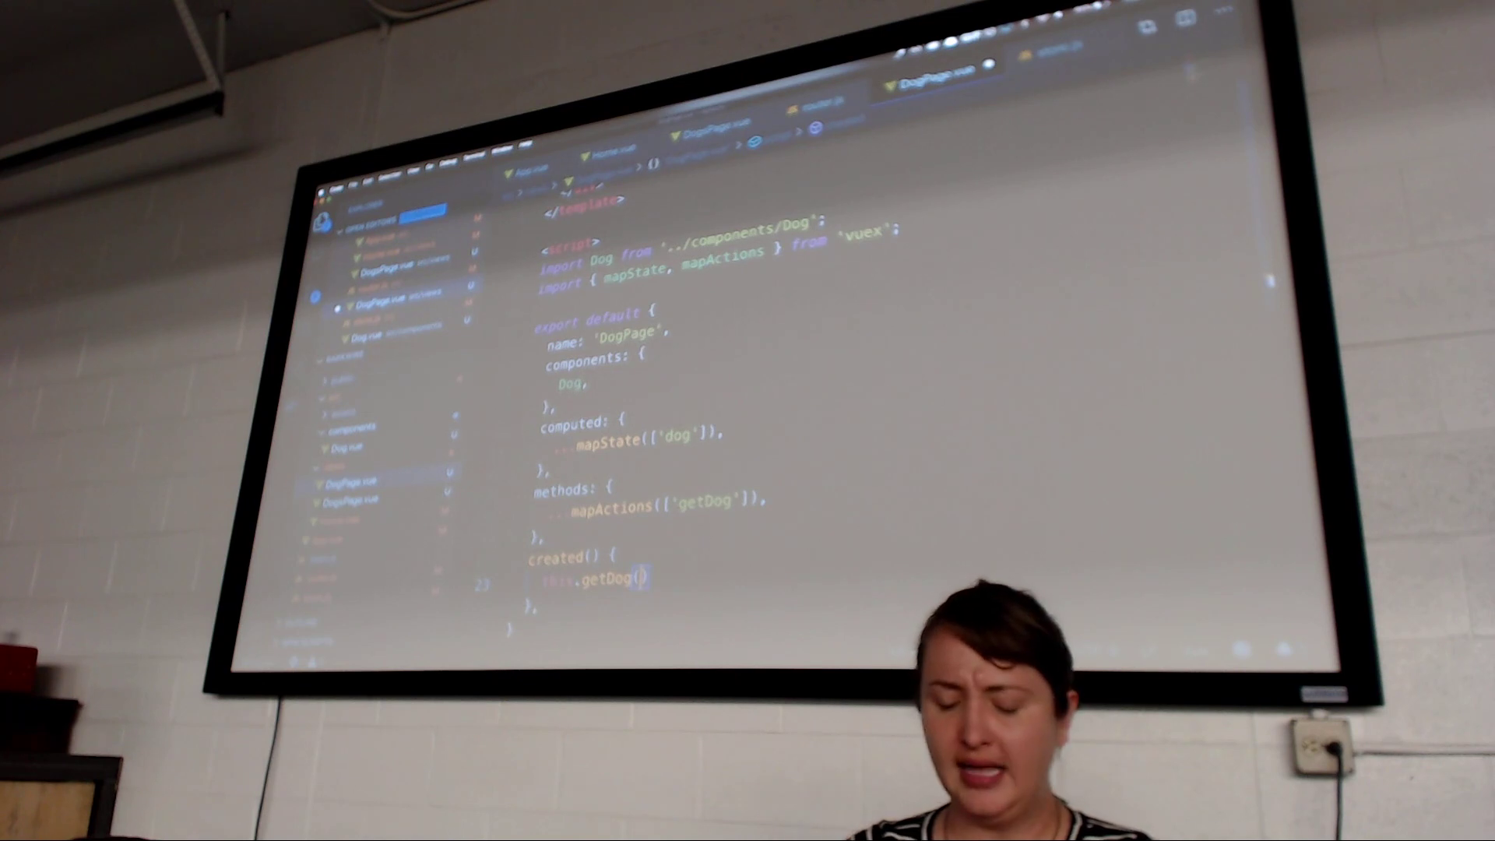
pyautogui.write('this.$rou')
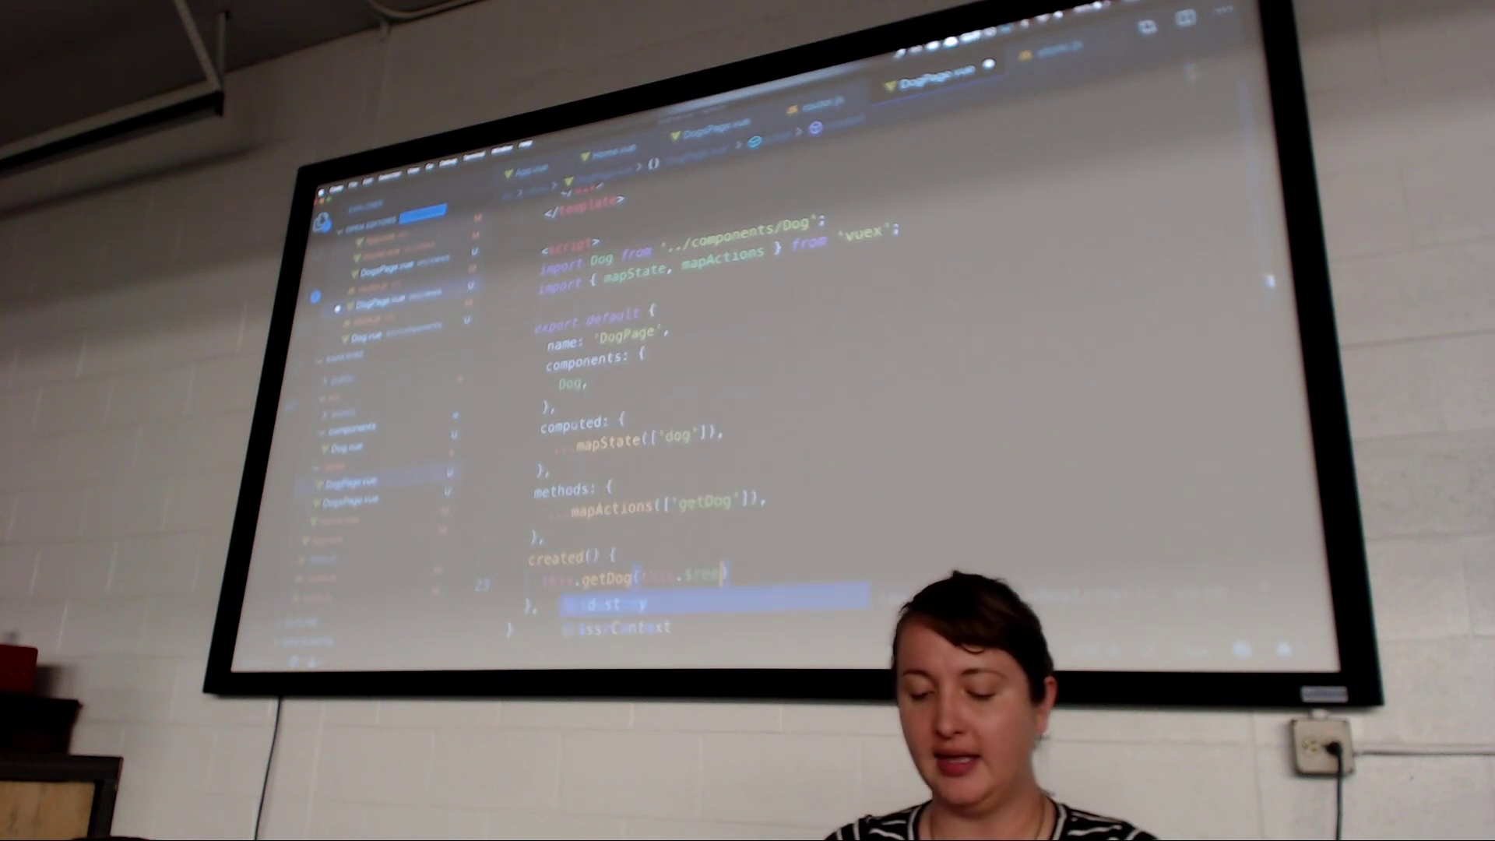
pyautogui.write('$refs')
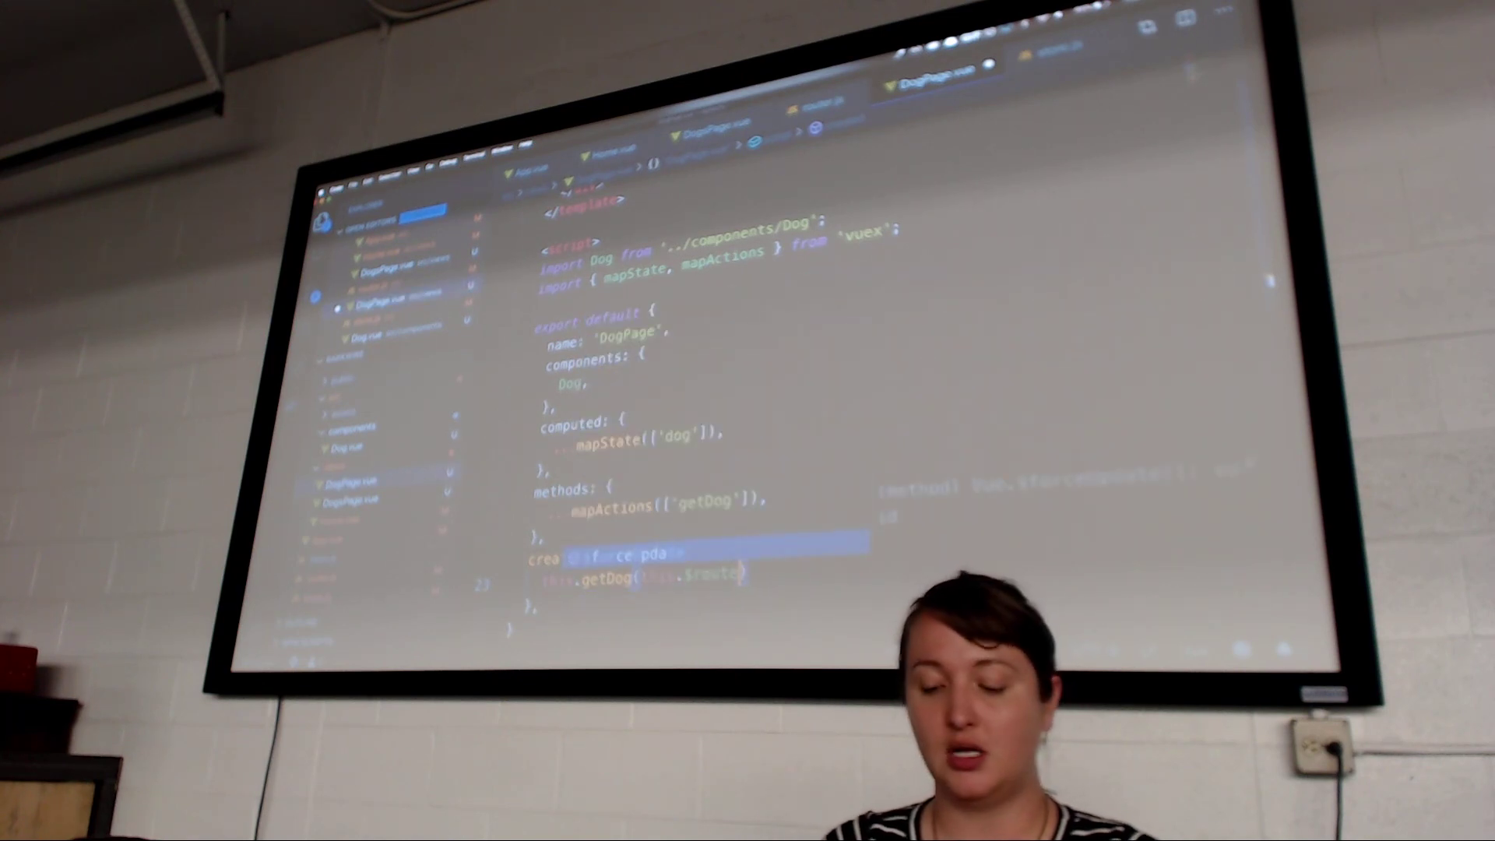
pyautogui.write('.params.id')
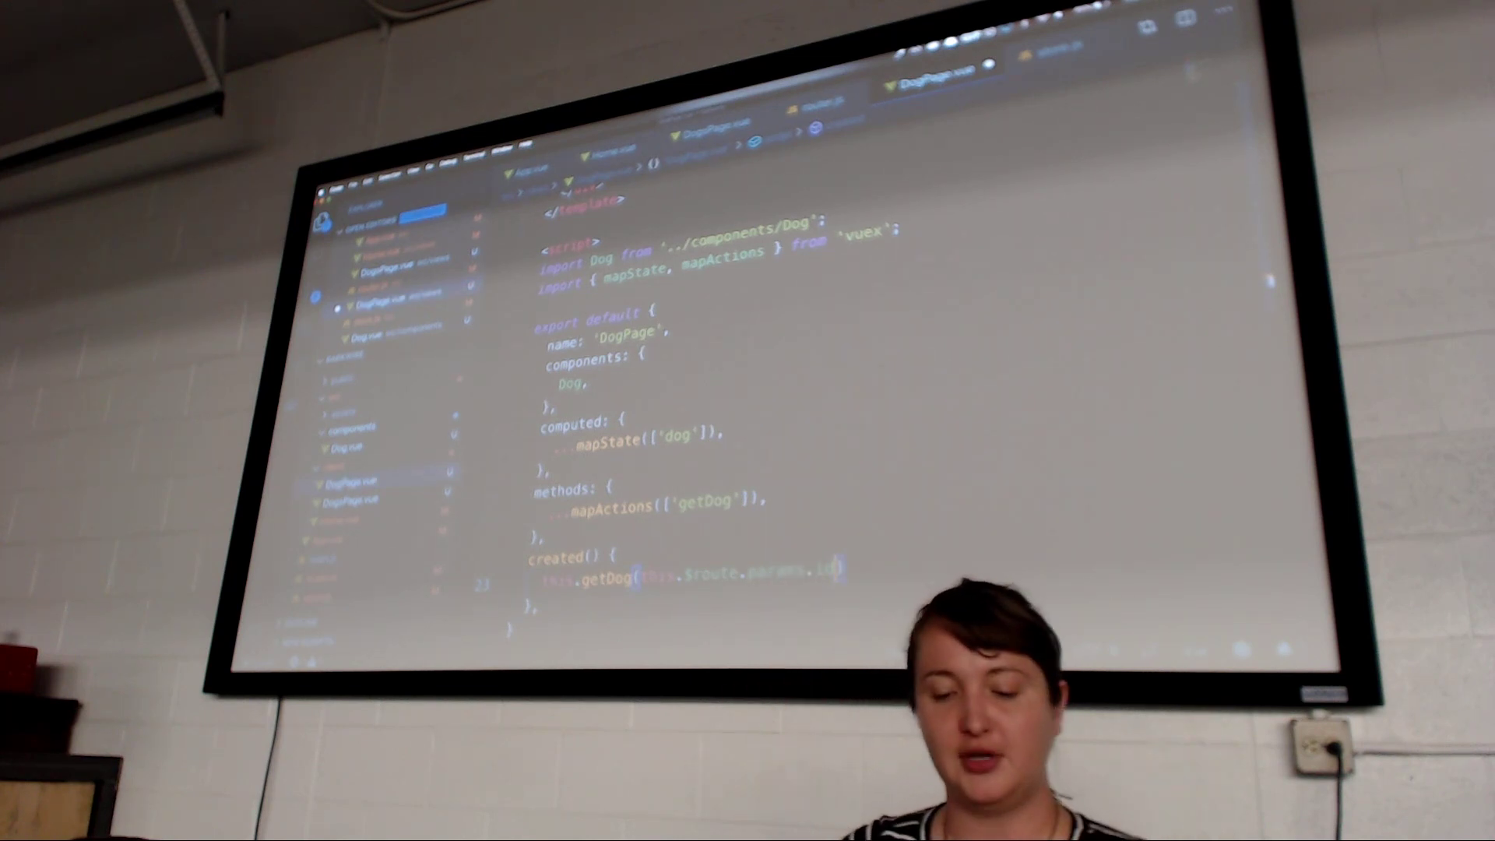
pyautogui.moveTo(351, 558)
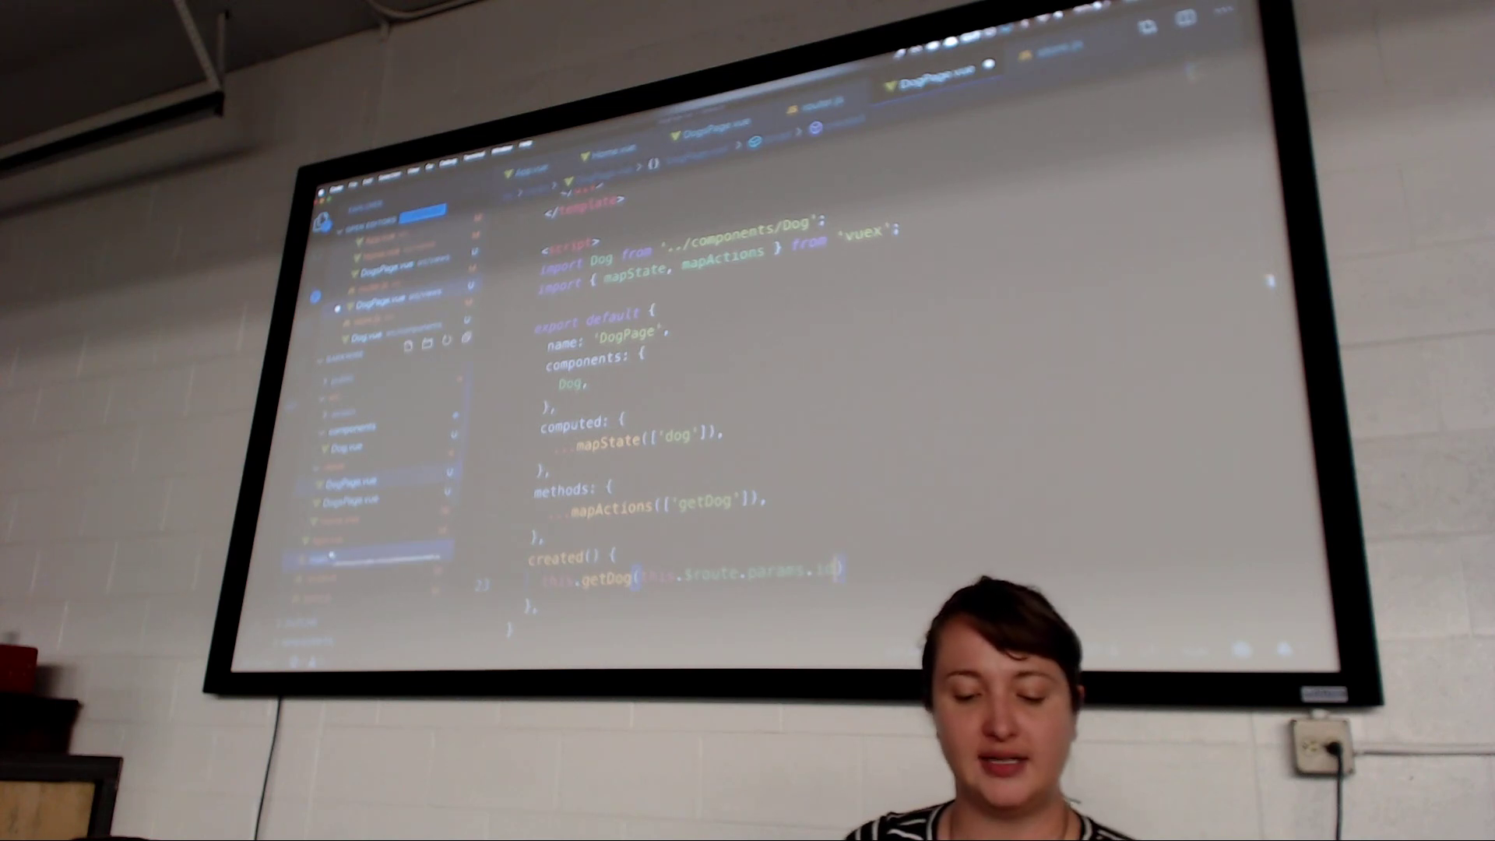
# Add a new /dogs/:id route entry named 'dog' to router.js
pyautogui.click(325, 571)
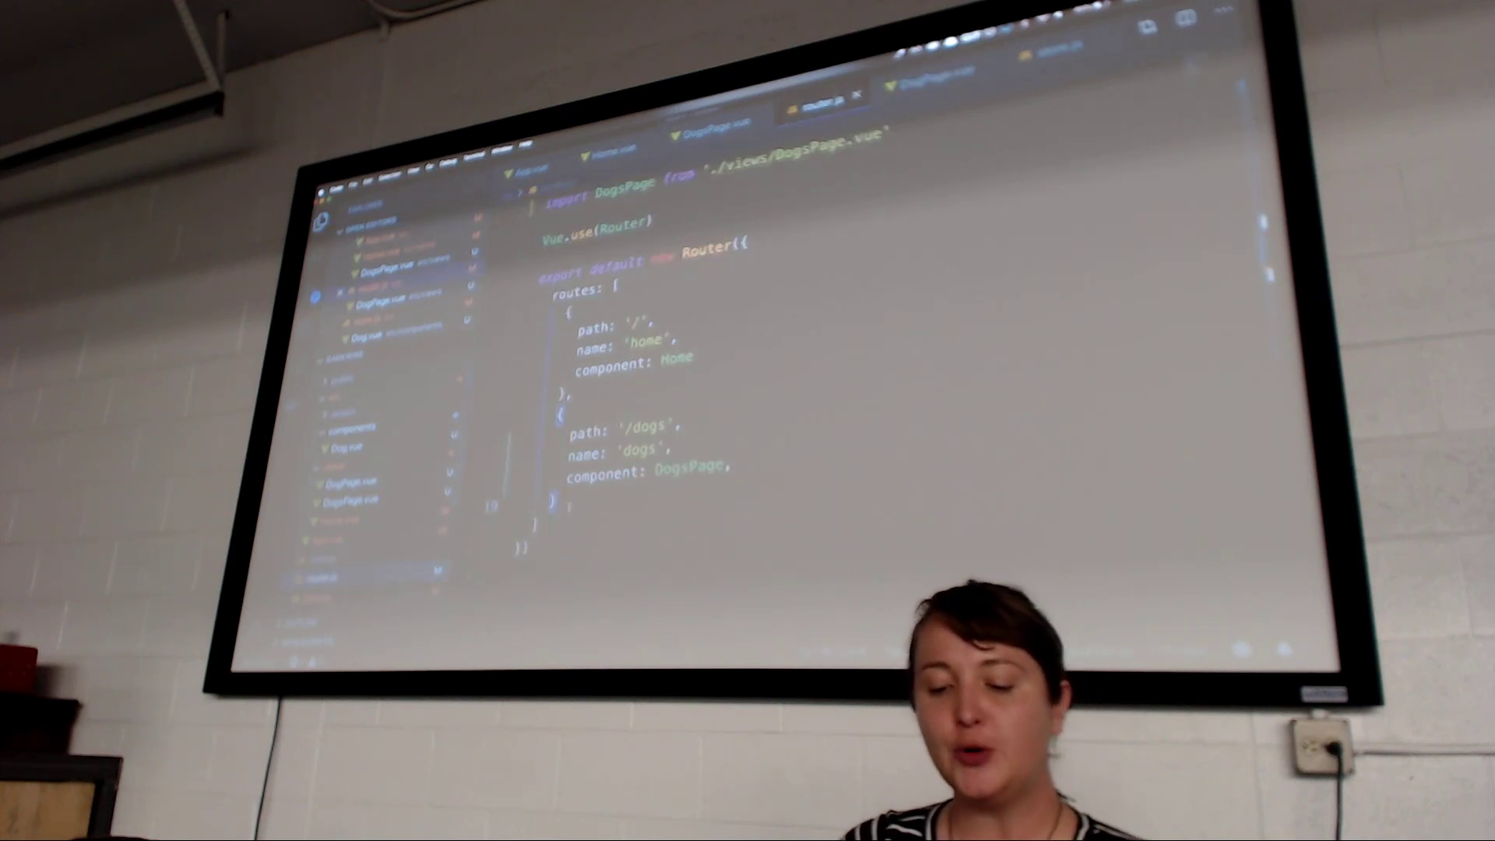
pyautogui.press('Return')
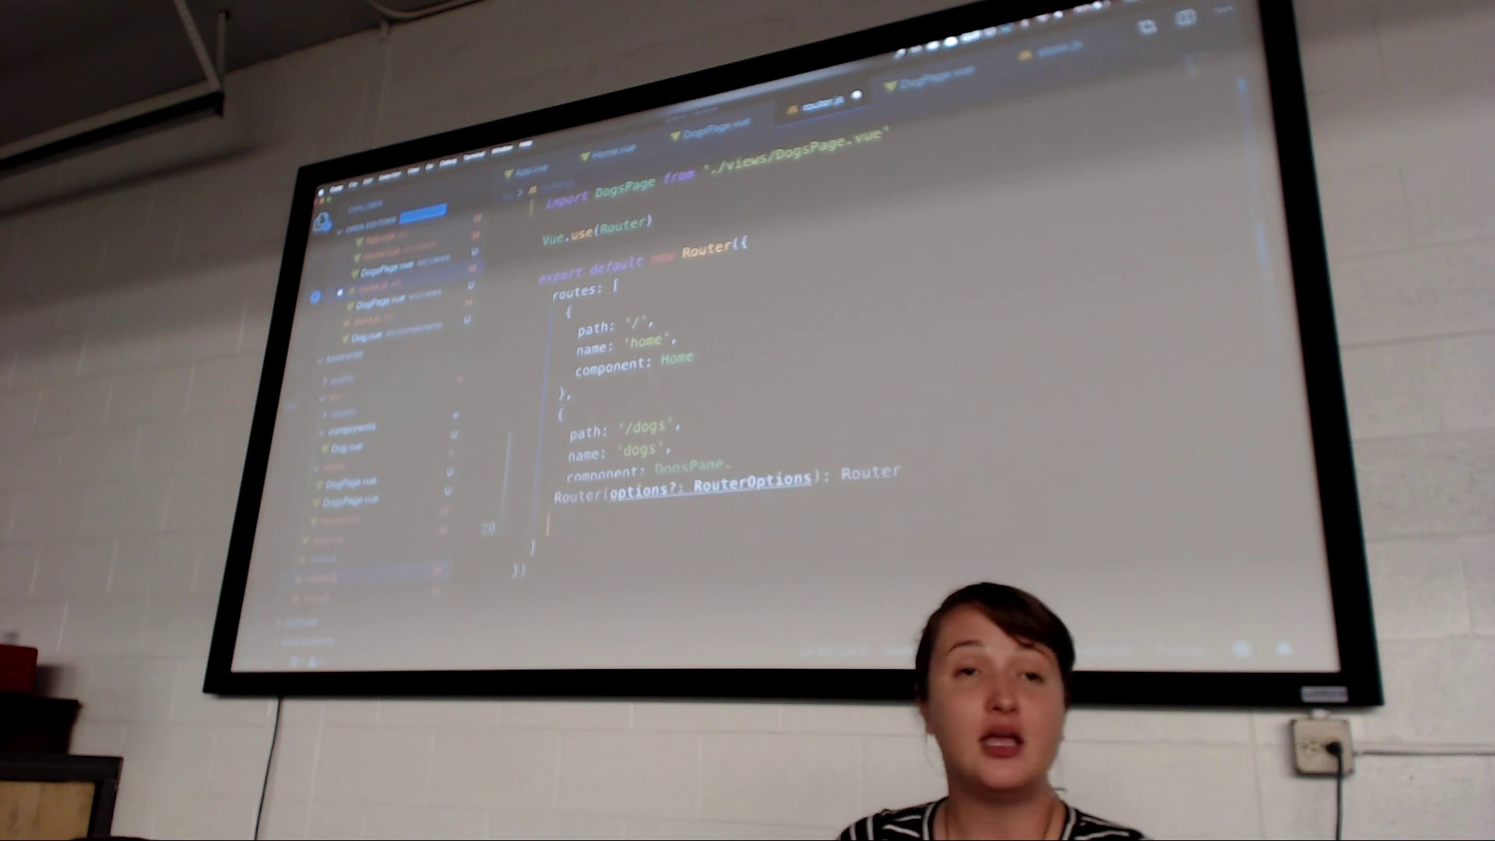
pyautogui.write('},')
pyautogui.press('Return')
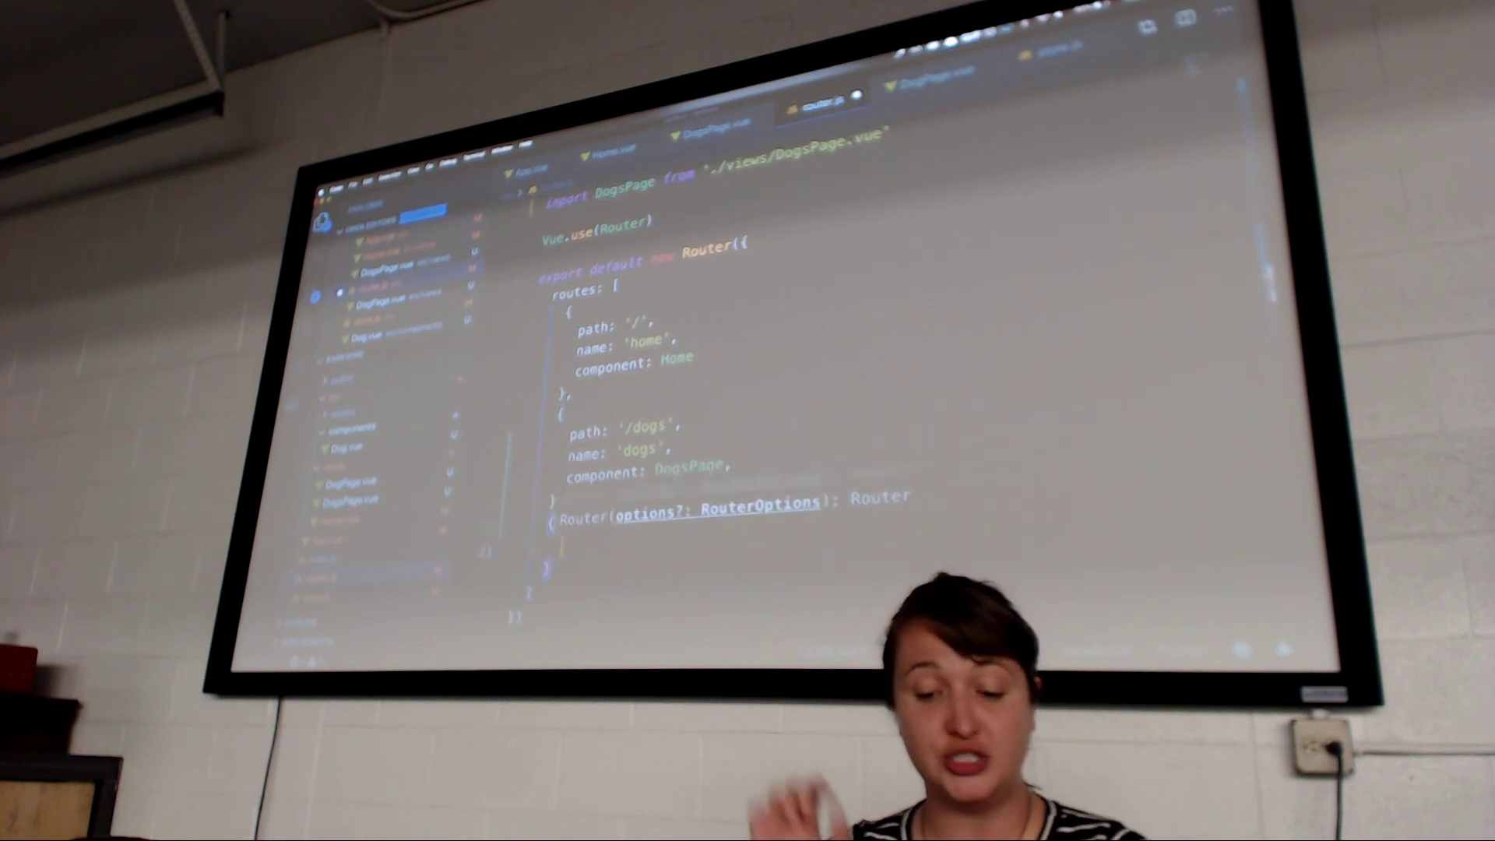
pyautogui.write('{')
pyautogui.press('Return')
pyautogui.write("path: '/dogs/:id")
pyautogui.press('Return')
pyautogui.write("name: 'dog',")
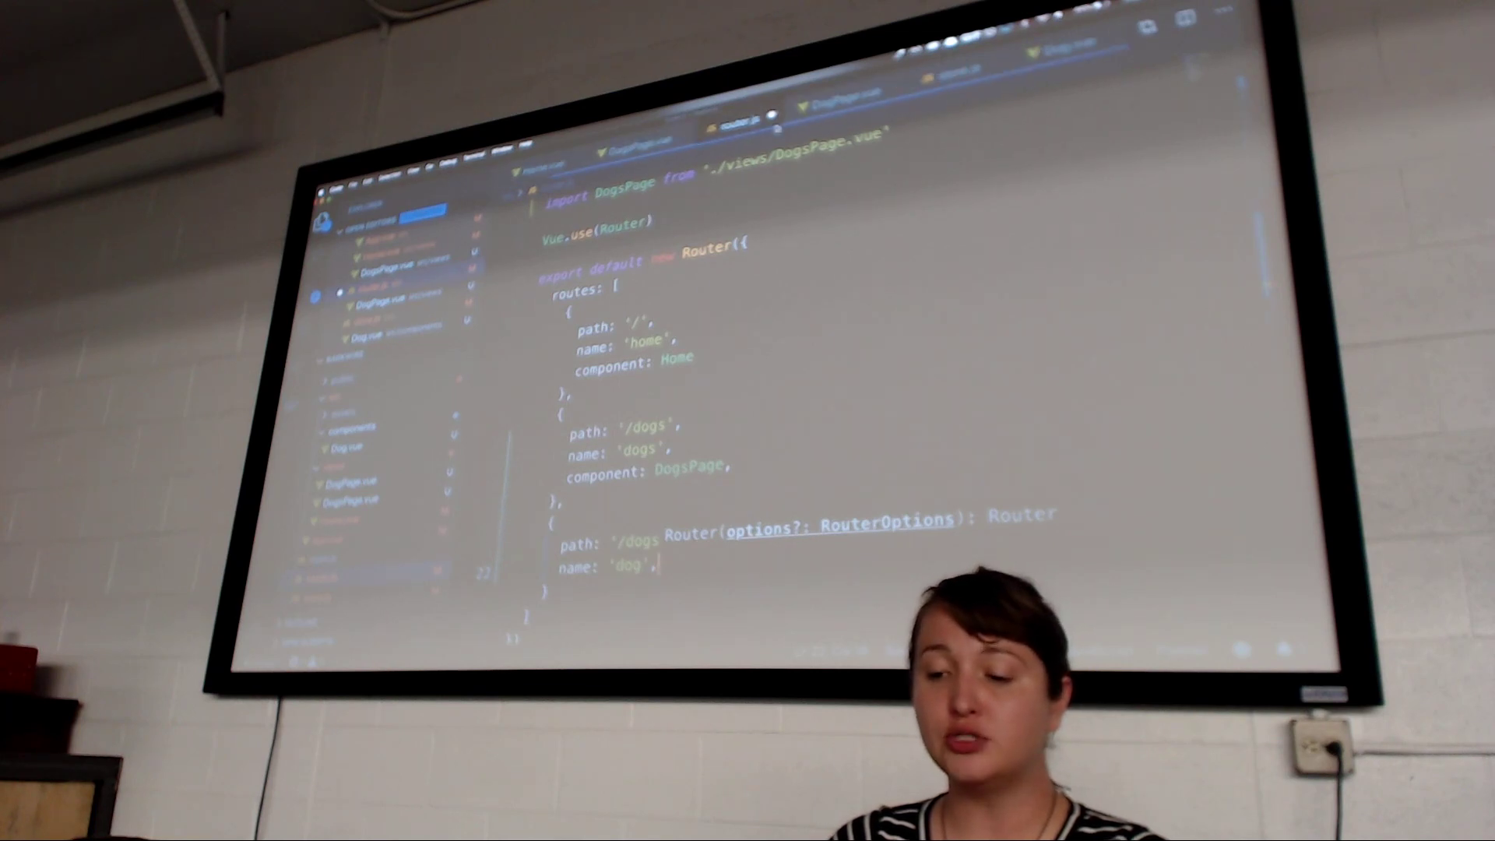
# Import DogPage from './views/DogPage.vue' and make it the dog route's component
pyautogui.hotkey('ctrl', 'Tab')
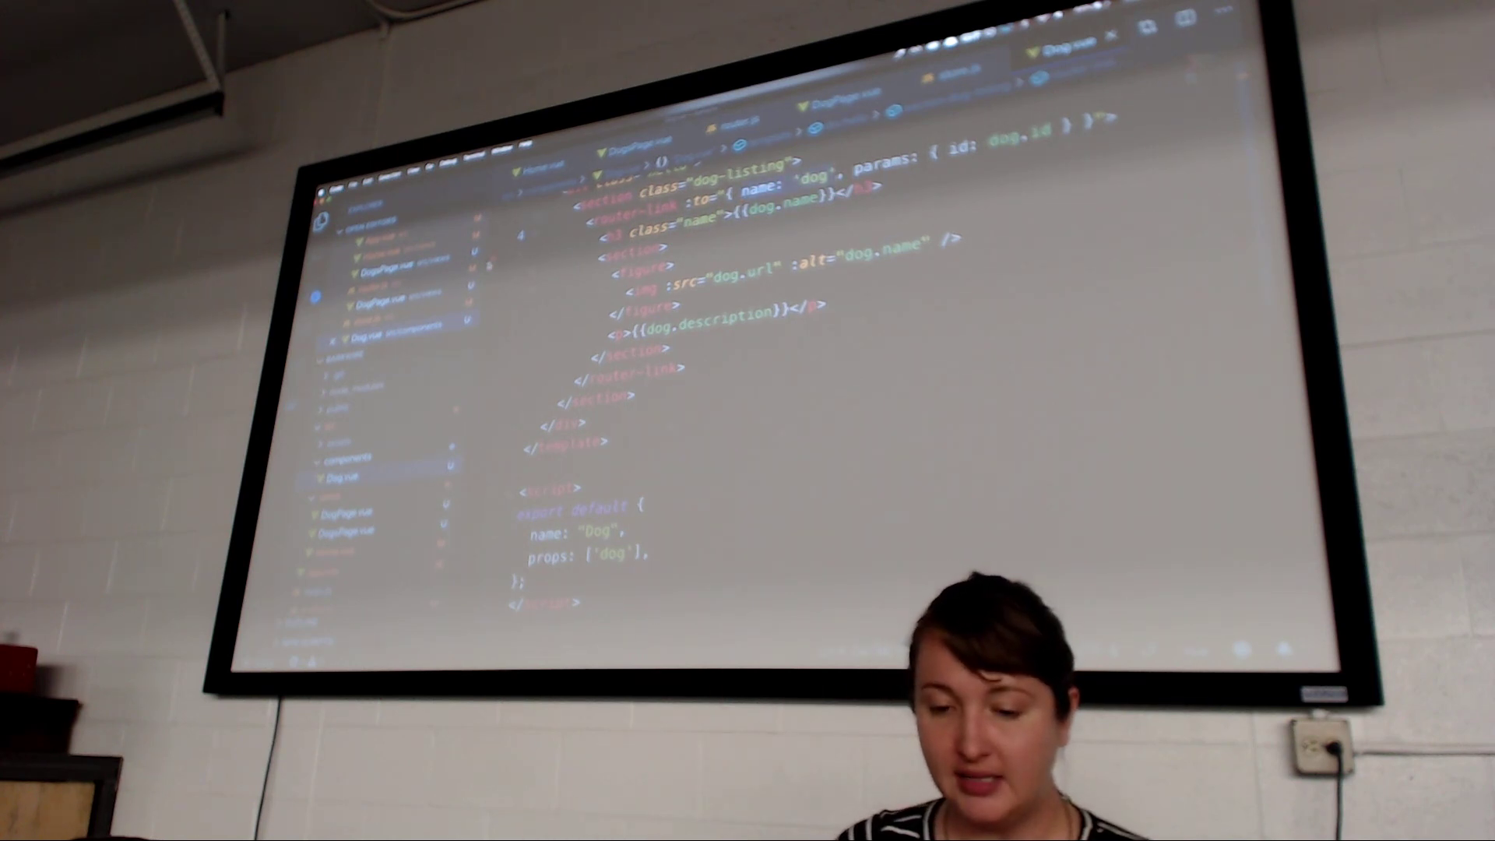
pyautogui.scroll(2, 556, 166)
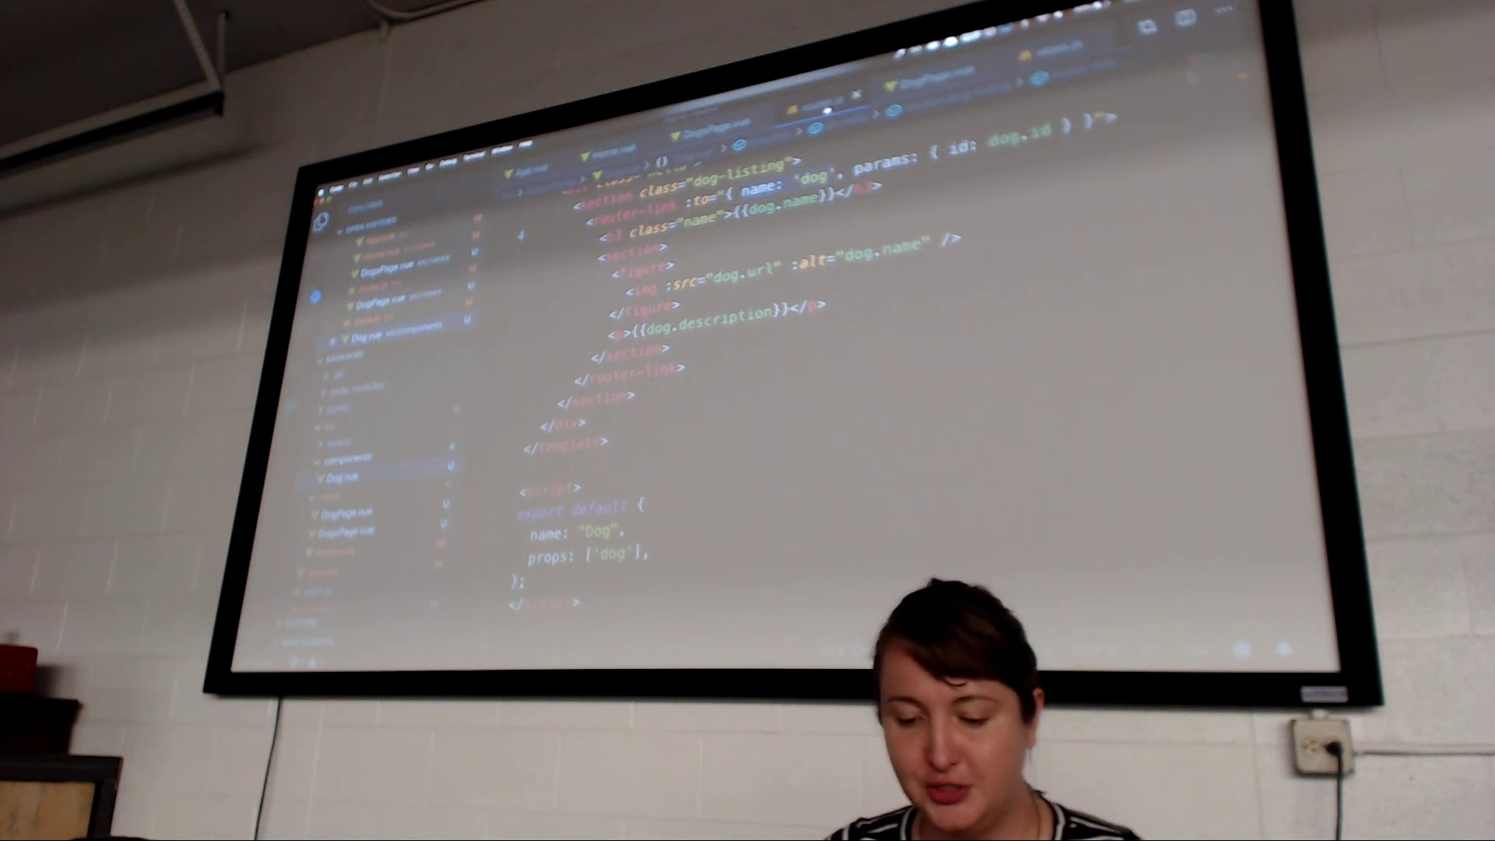
pyautogui.click(821, 106)
pyautogui.write('component: D')
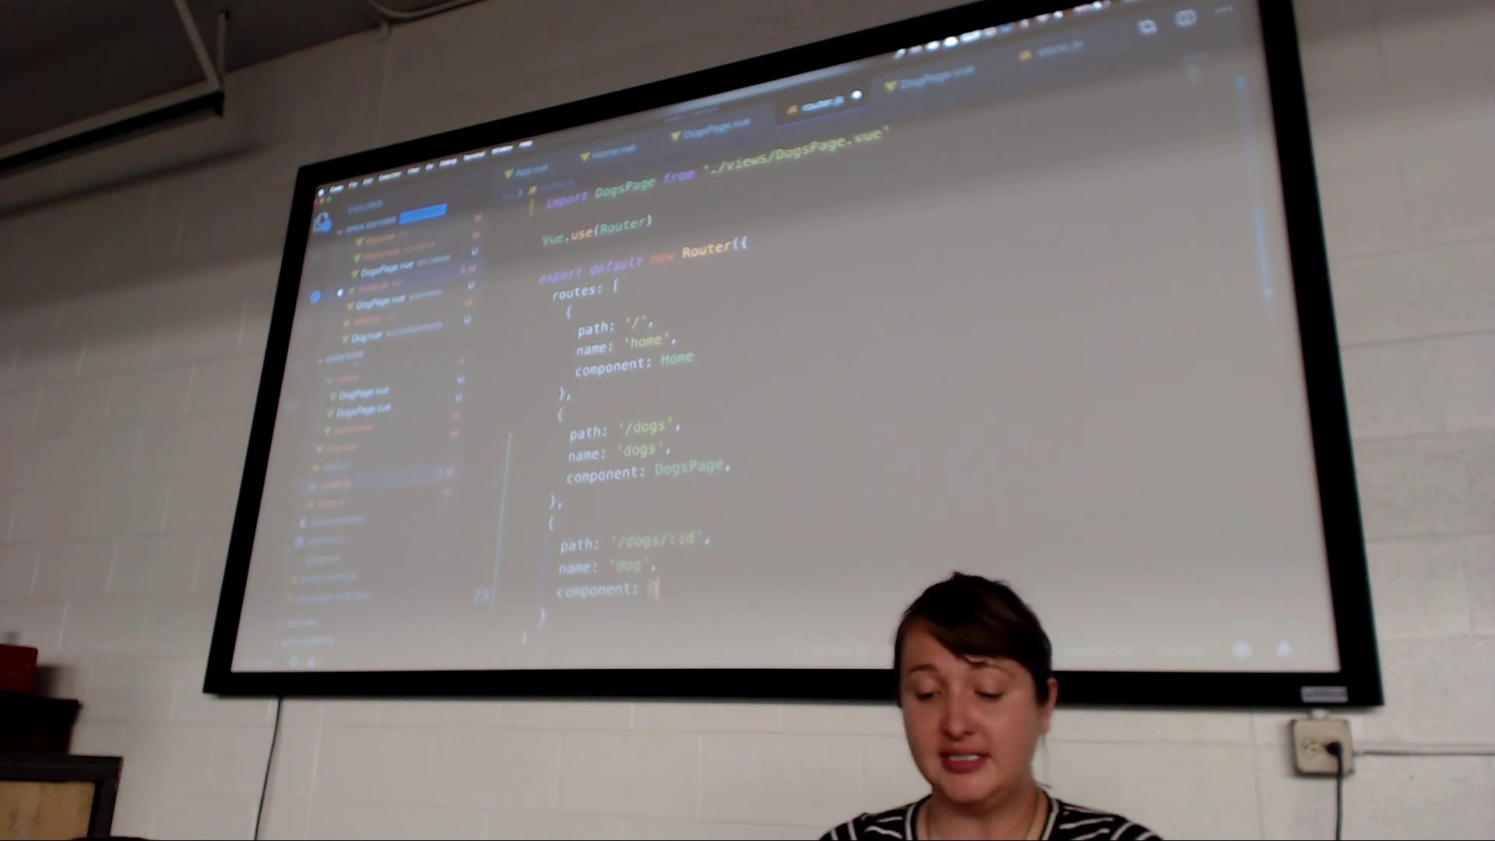
pyautogui.write('ogsPage')
pyautogui.press('Return')
pyautogui.write(',')
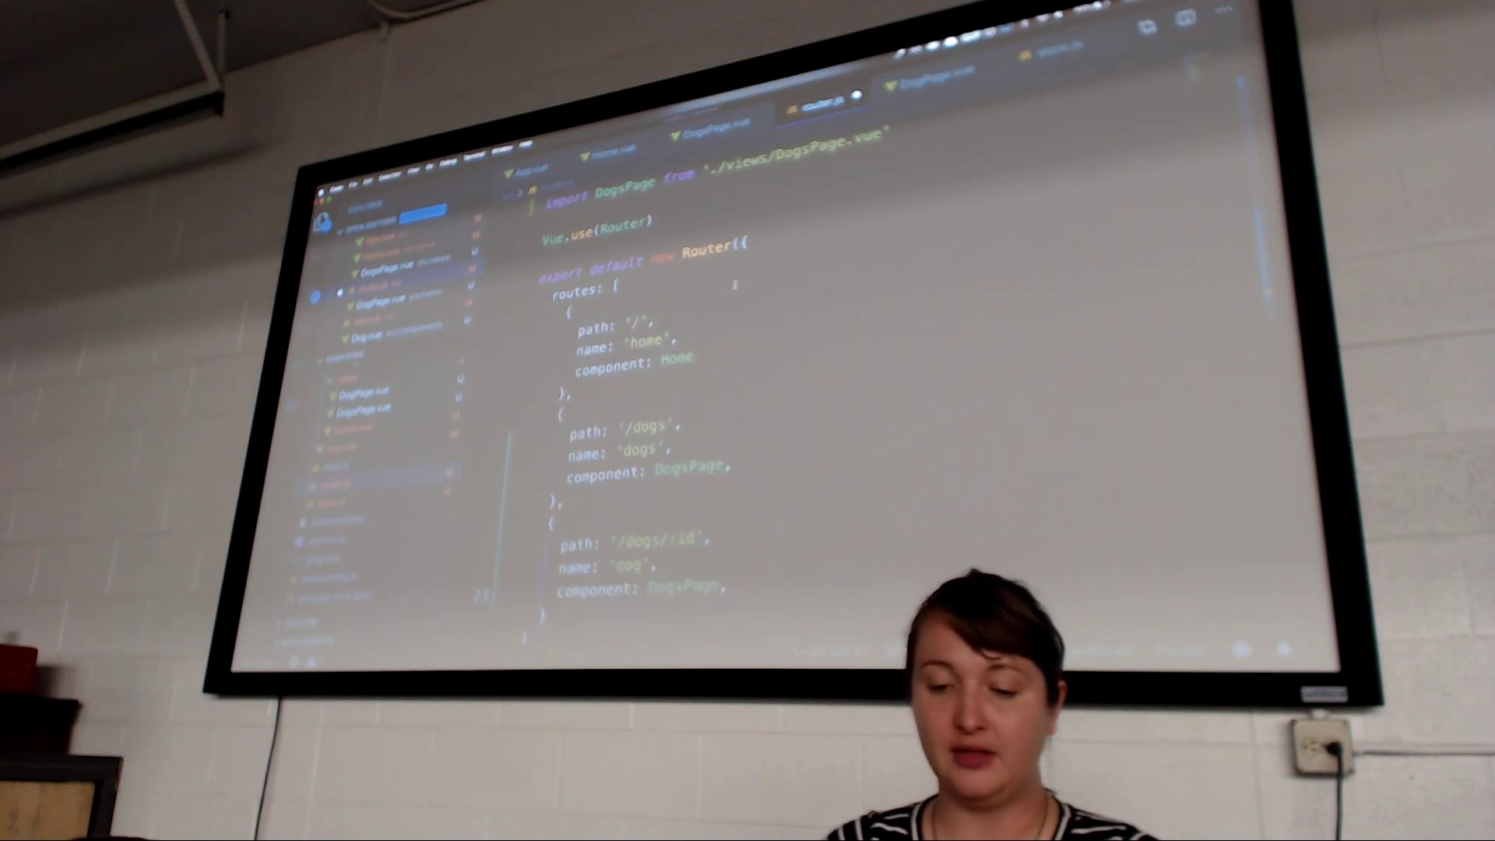
pyautogui.scroll(1, 735, 285)
pyautogui.write('import')
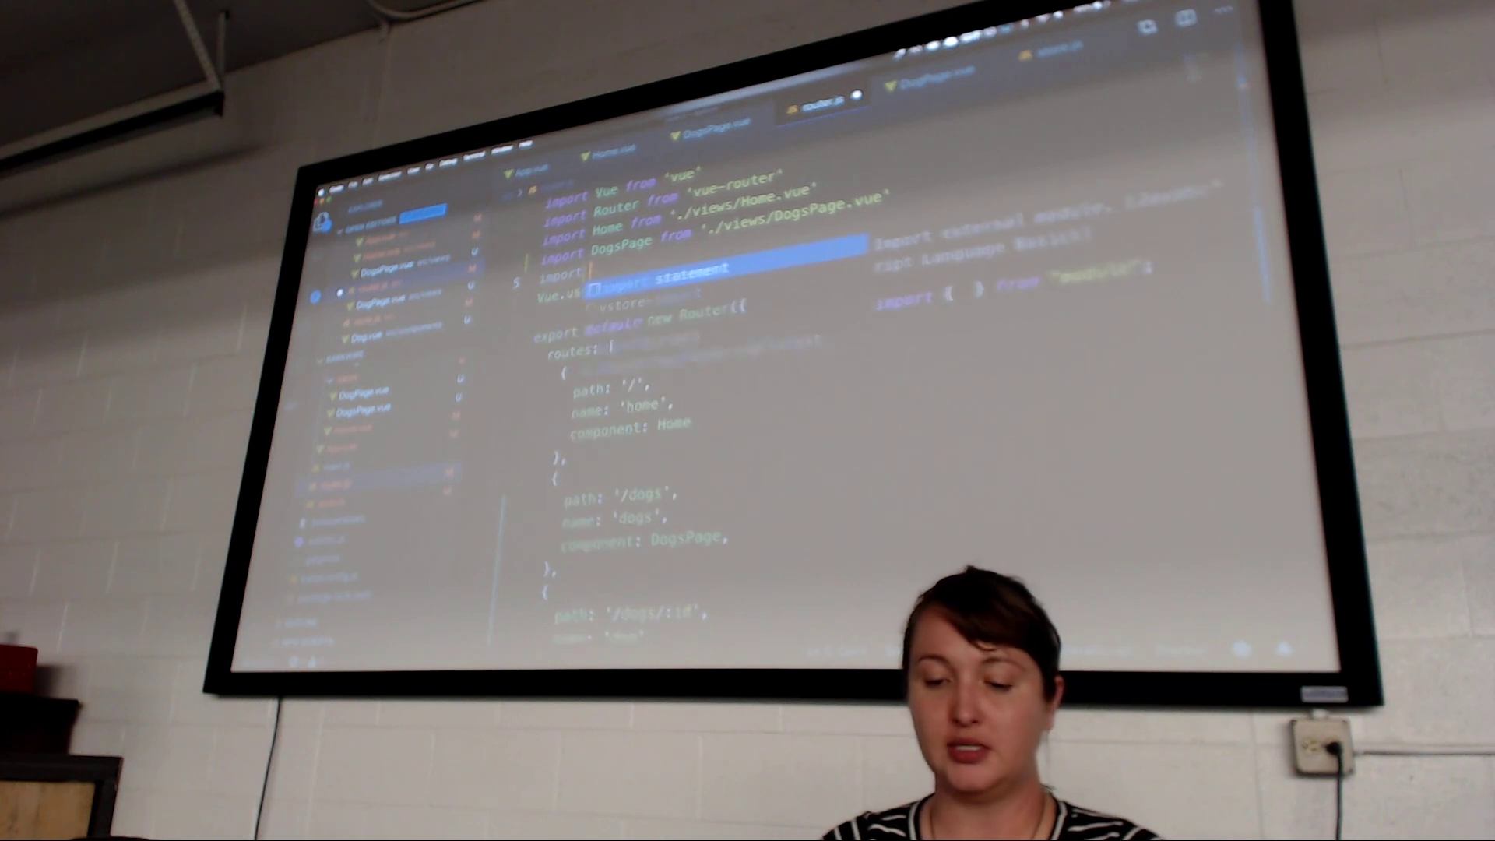
pyautogui.write(" DogPage from './view")
pyautogui.press('Escape')
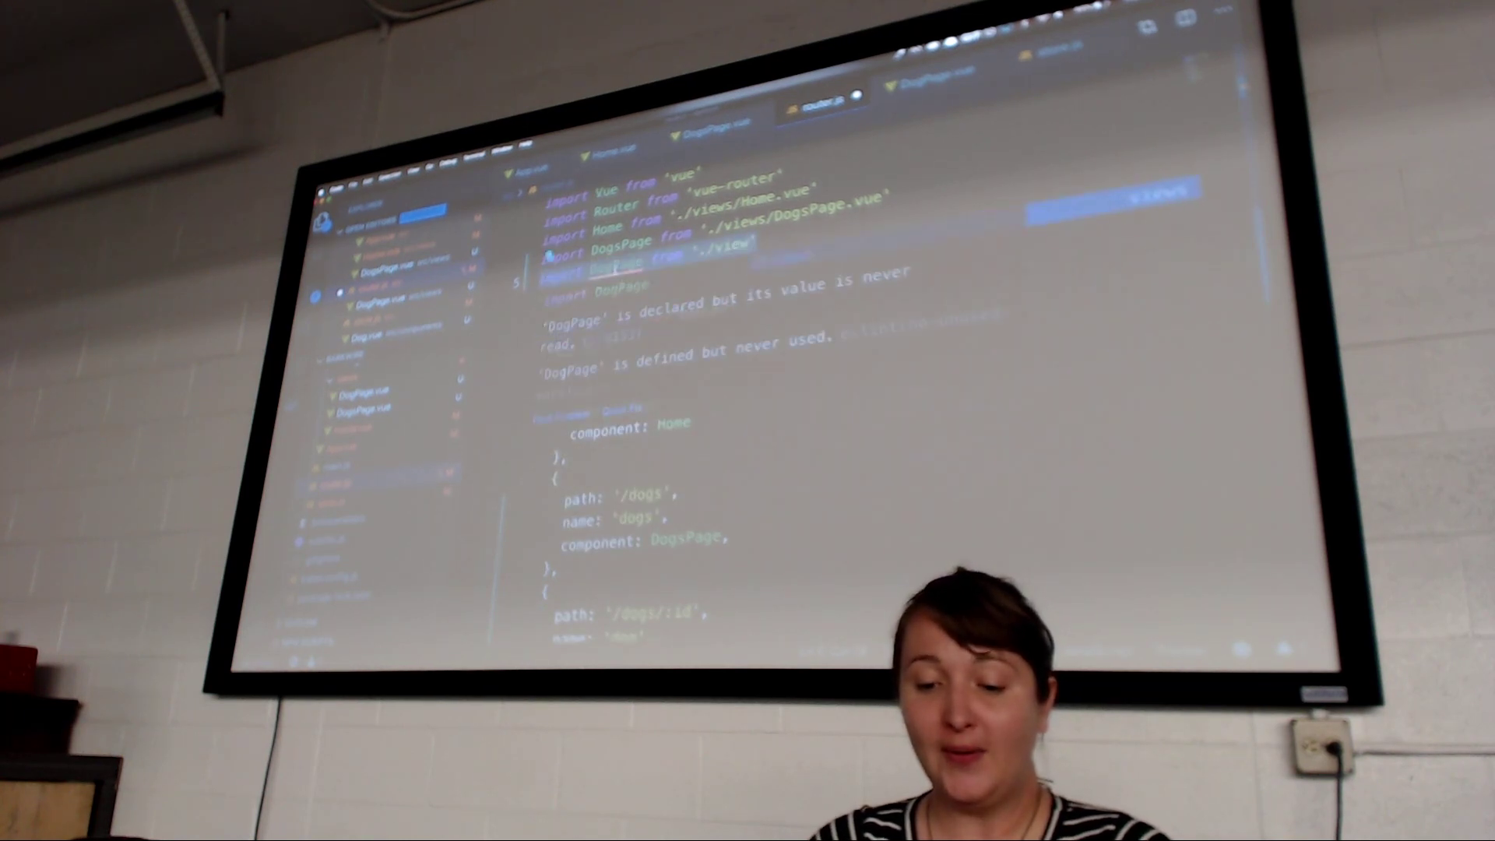
pyautogui.scroll(-2, 864, 408)
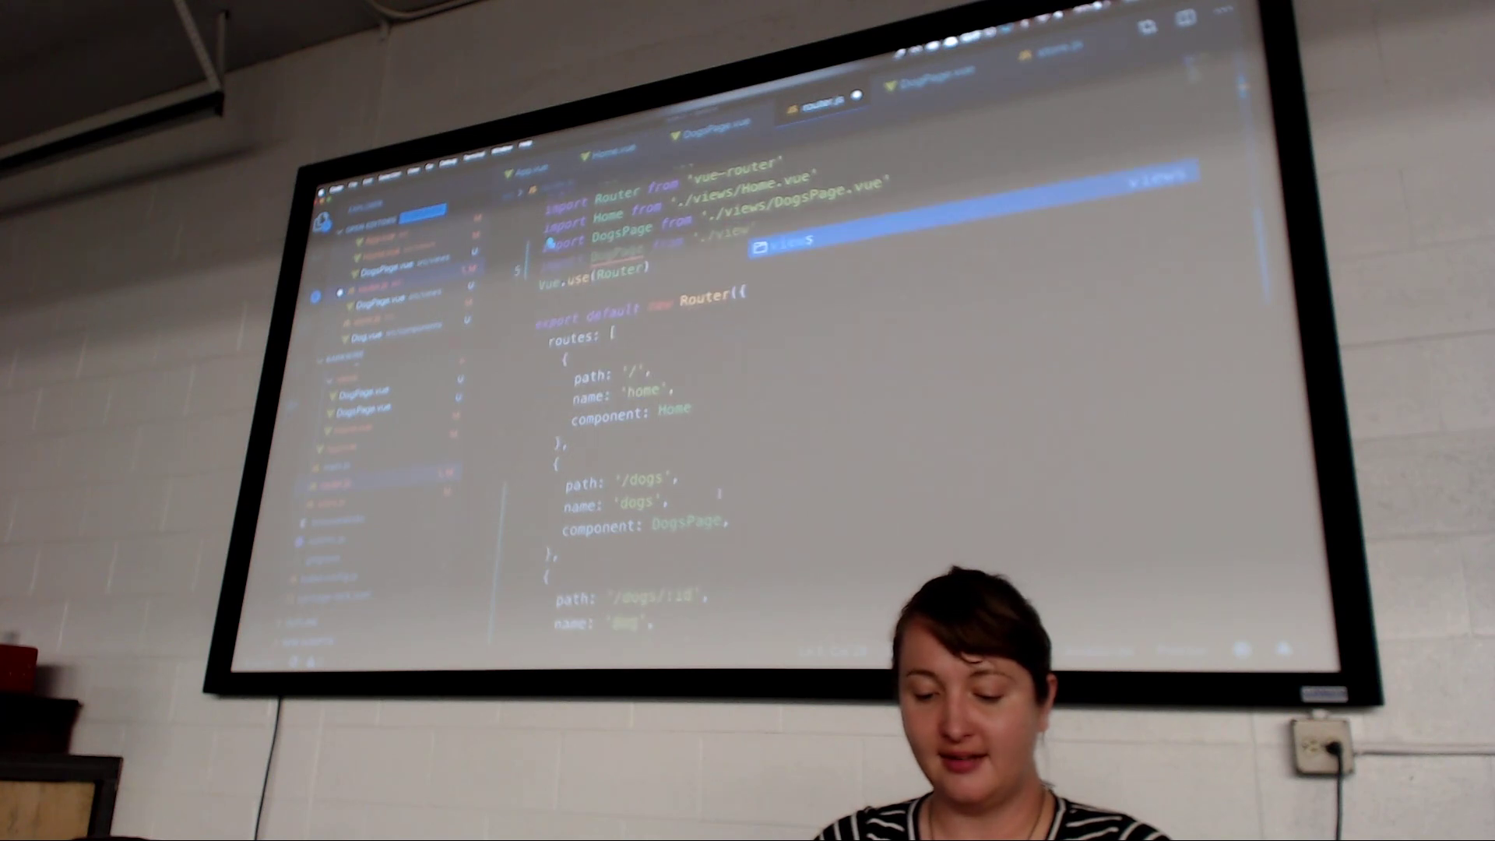
pyautogui.click(685, 543)
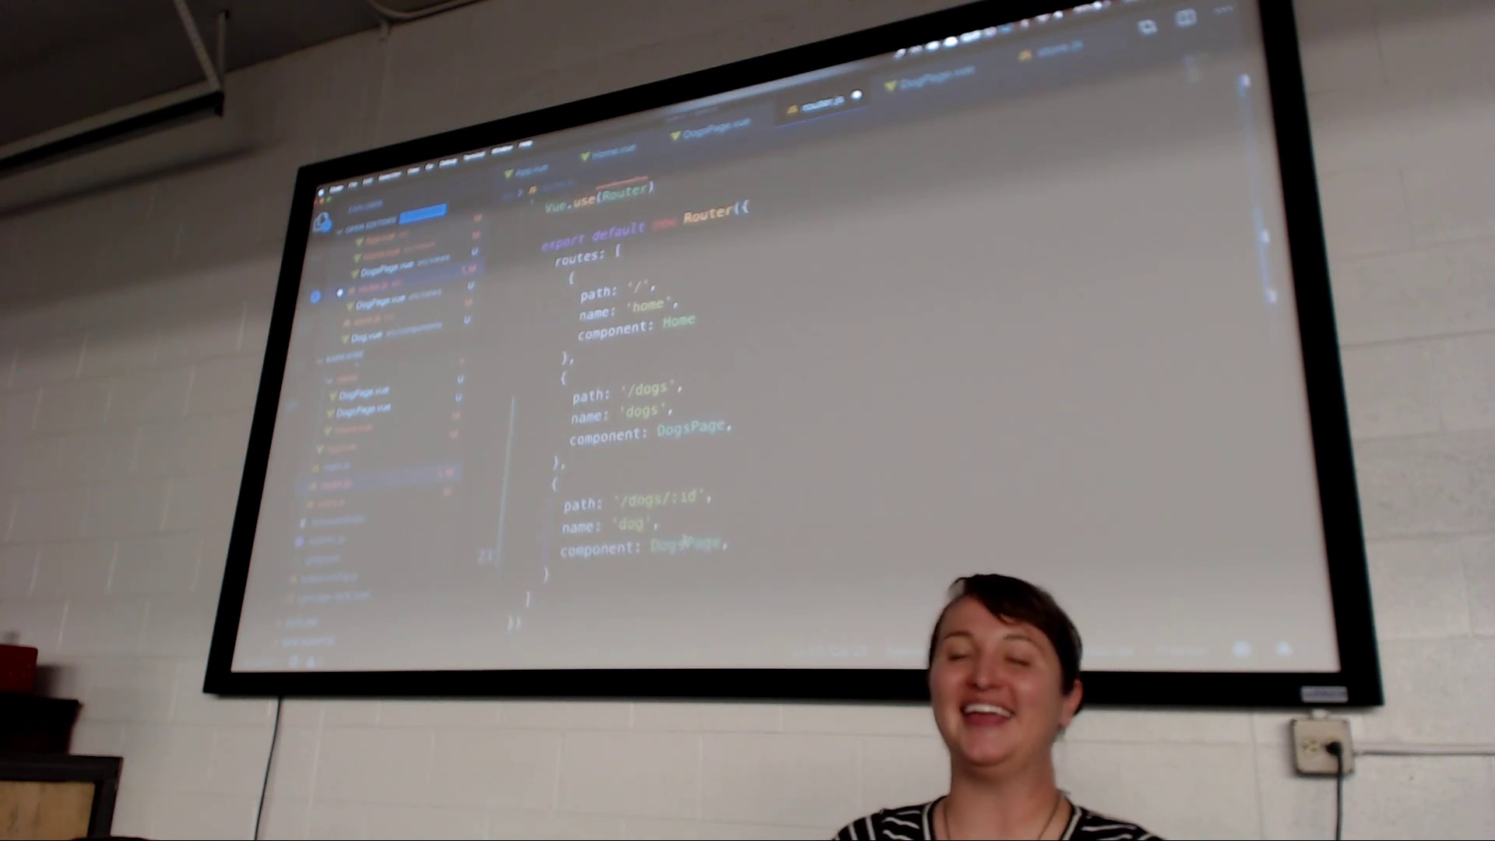
pyautogui.scroll(2, 766, 300)
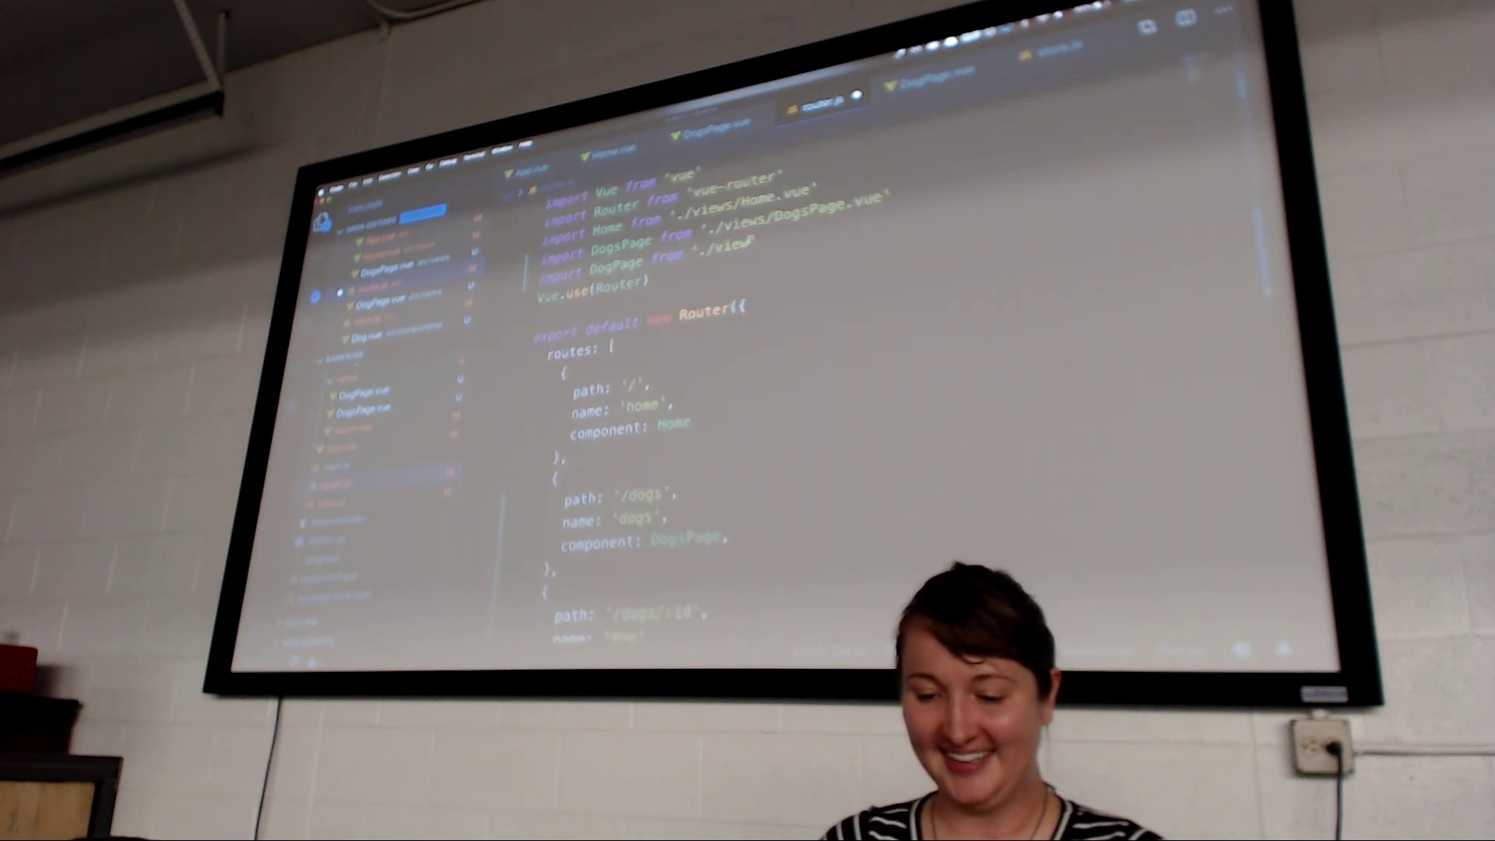
pyautogui.write('/DogPage')
pyautogui.press('Return')
pyautogui.press('Return')
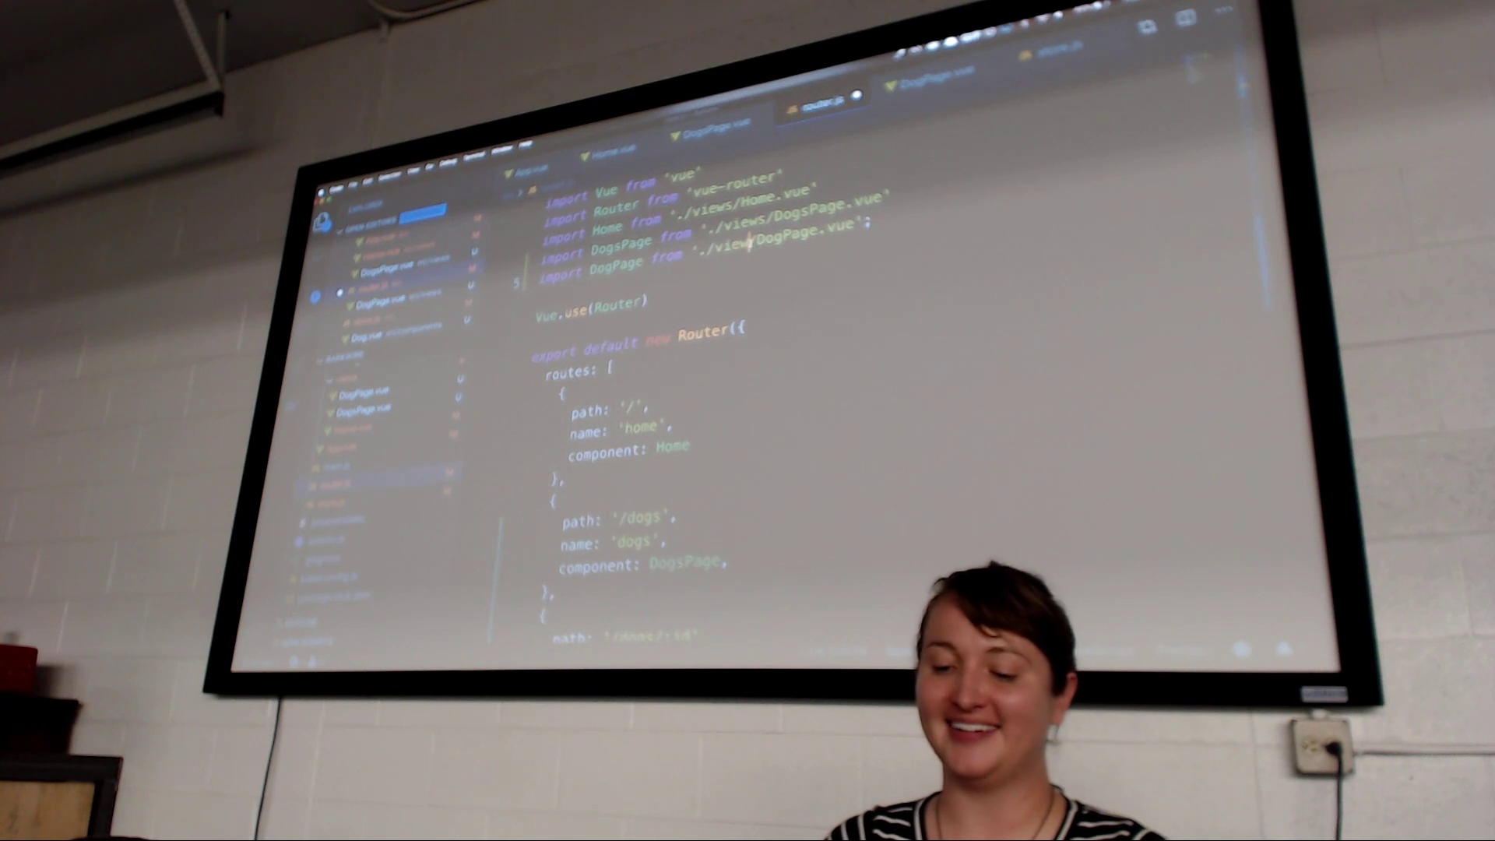
pyautogui.scroll(-2, 833, 356)
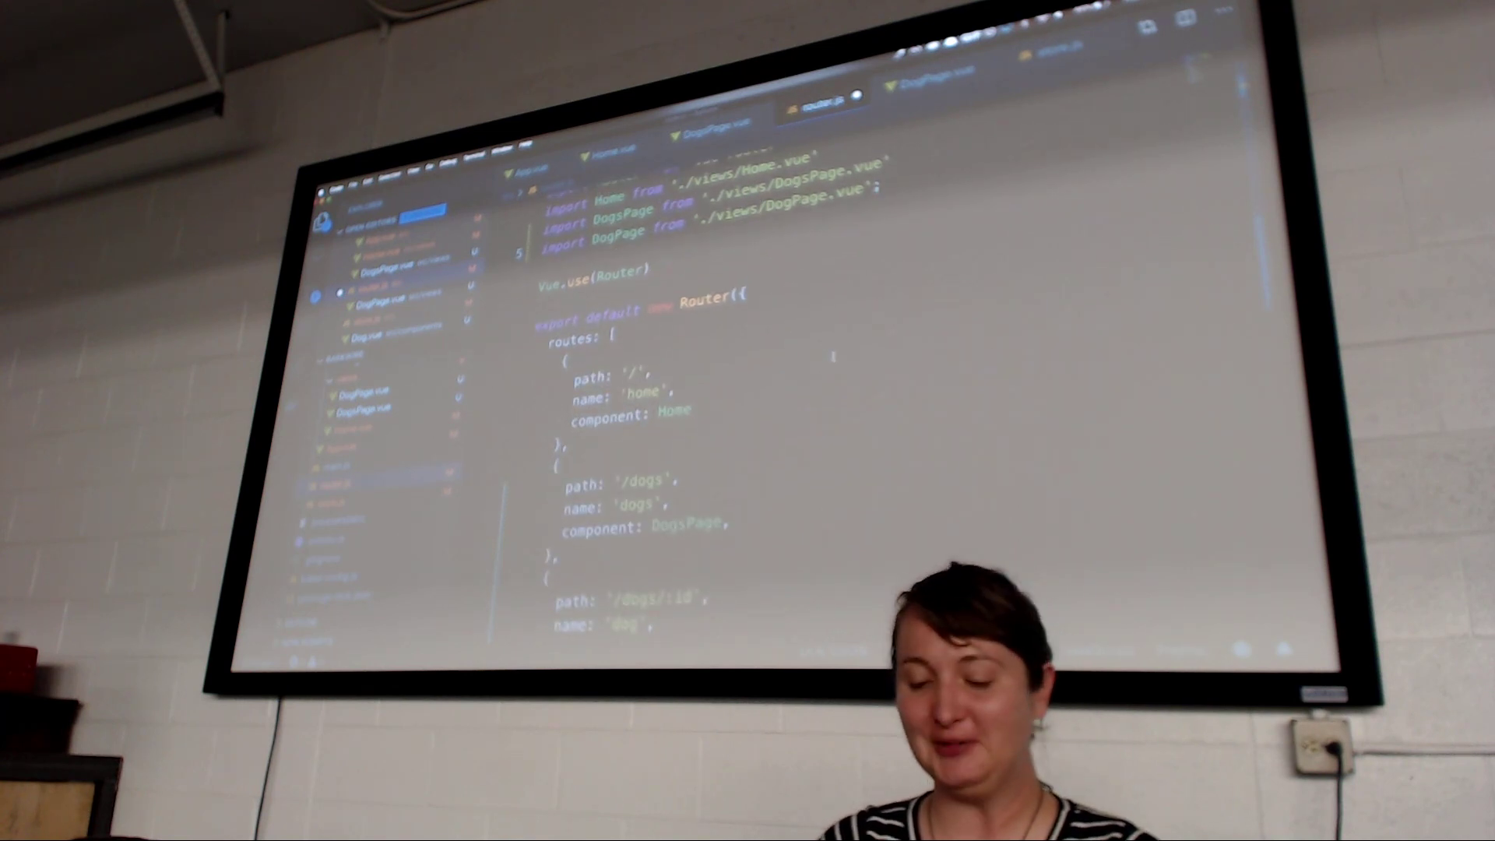
pyautogui.scroll(-5, 833, 357)
pyautogui.scroll(-3, 832, 357)
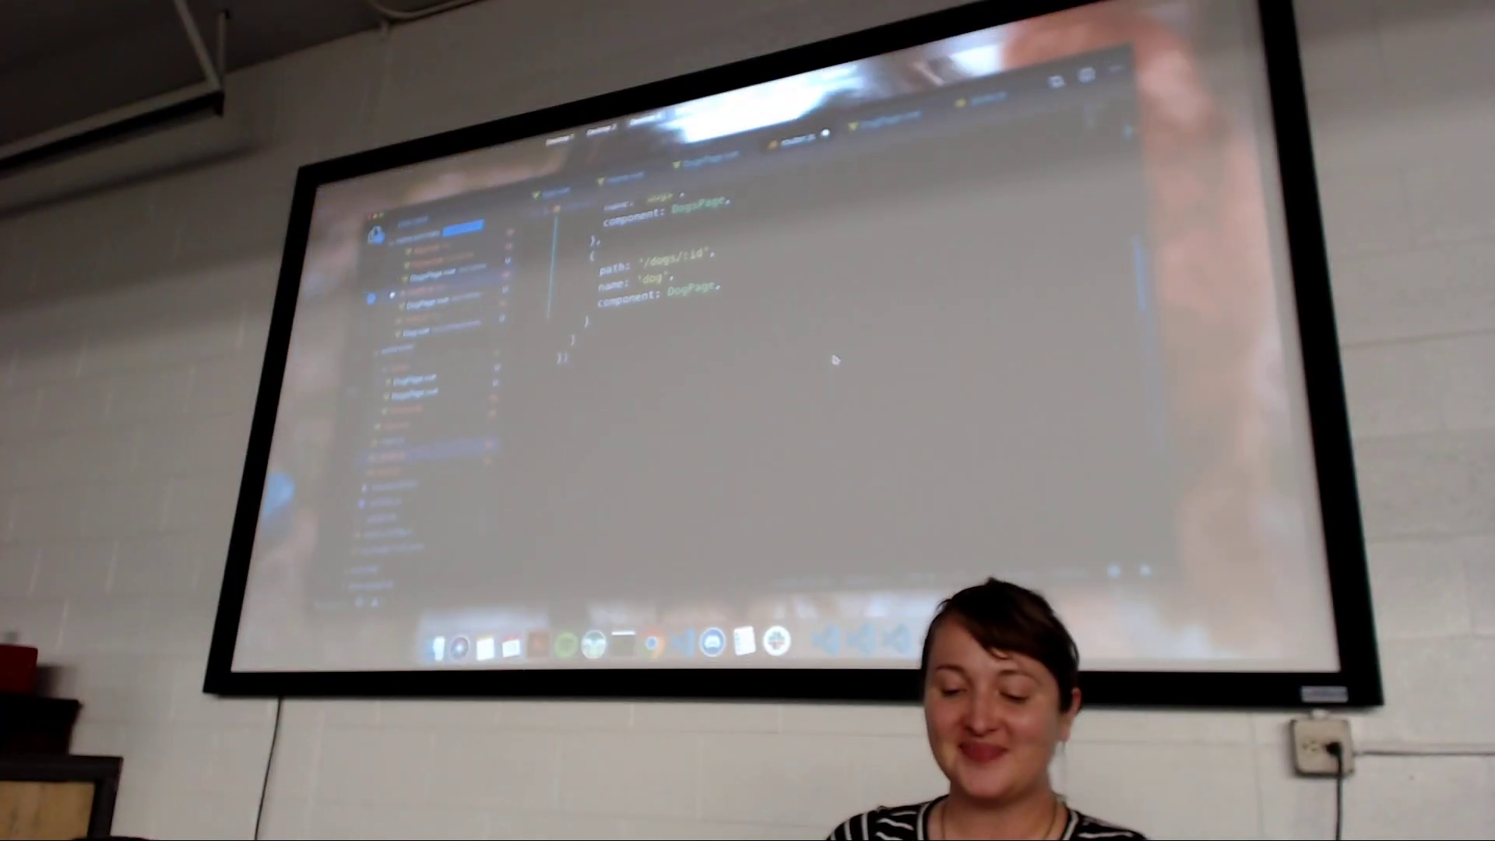
# Add dog: {} to the state in store.js
pyautogui.click(371, 505)
pyautogui.scroll(-2, 757, 440)
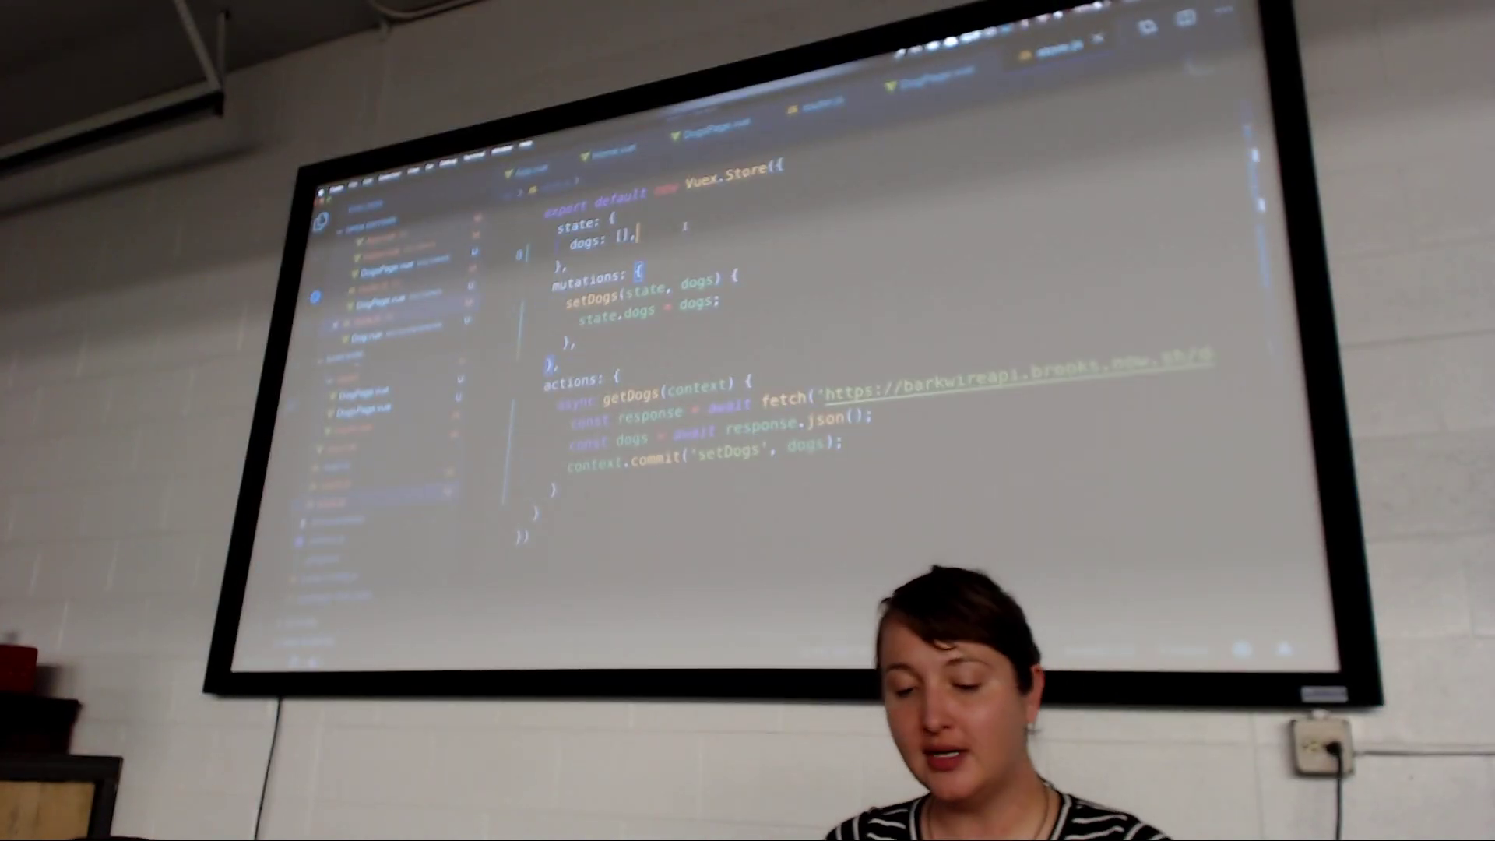
pyautogui.press('Return')
pyautogui.write('dog:')
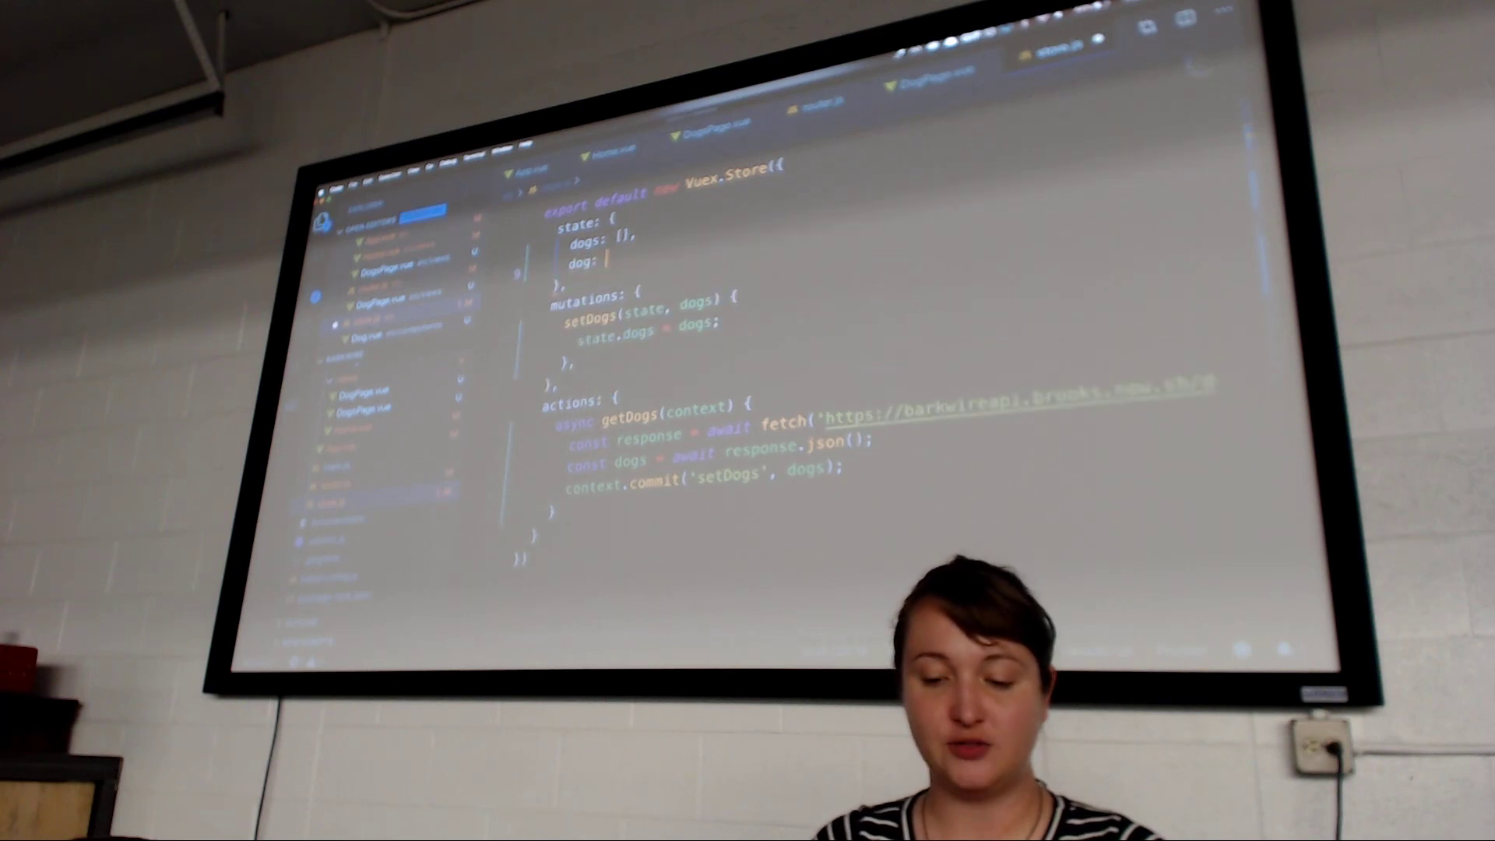
pyautogui.write(' {},')
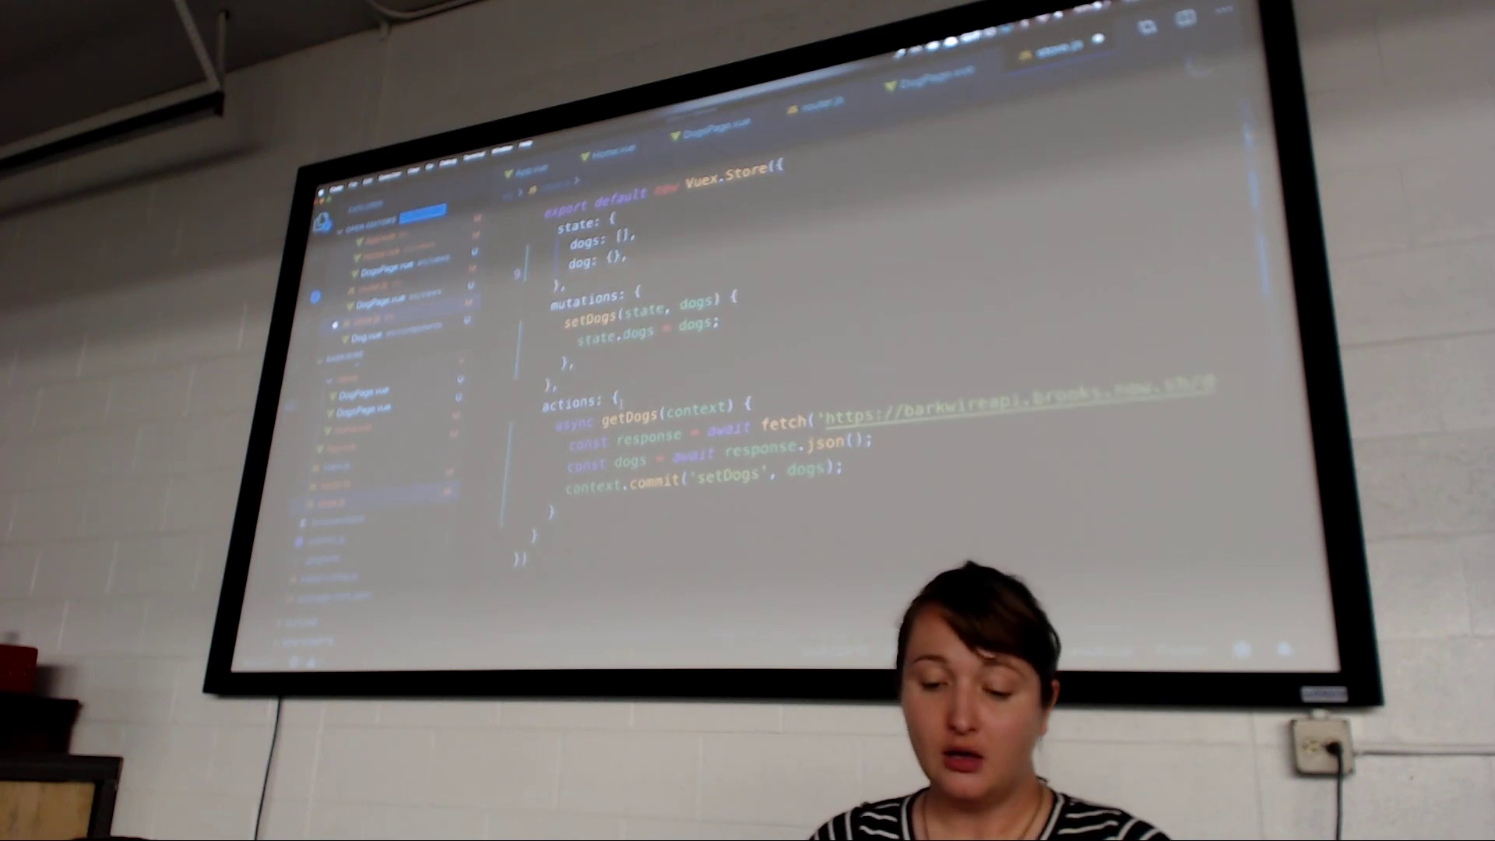
pyautogui.click(515, 429)
# Duplicate getDogs into a getDog(context, id) action fetching /dogs/${id}
pyautogui.click(582, 524)
pyautogui.write(',')
pyautogui.hotkey('ctrl', 'v')
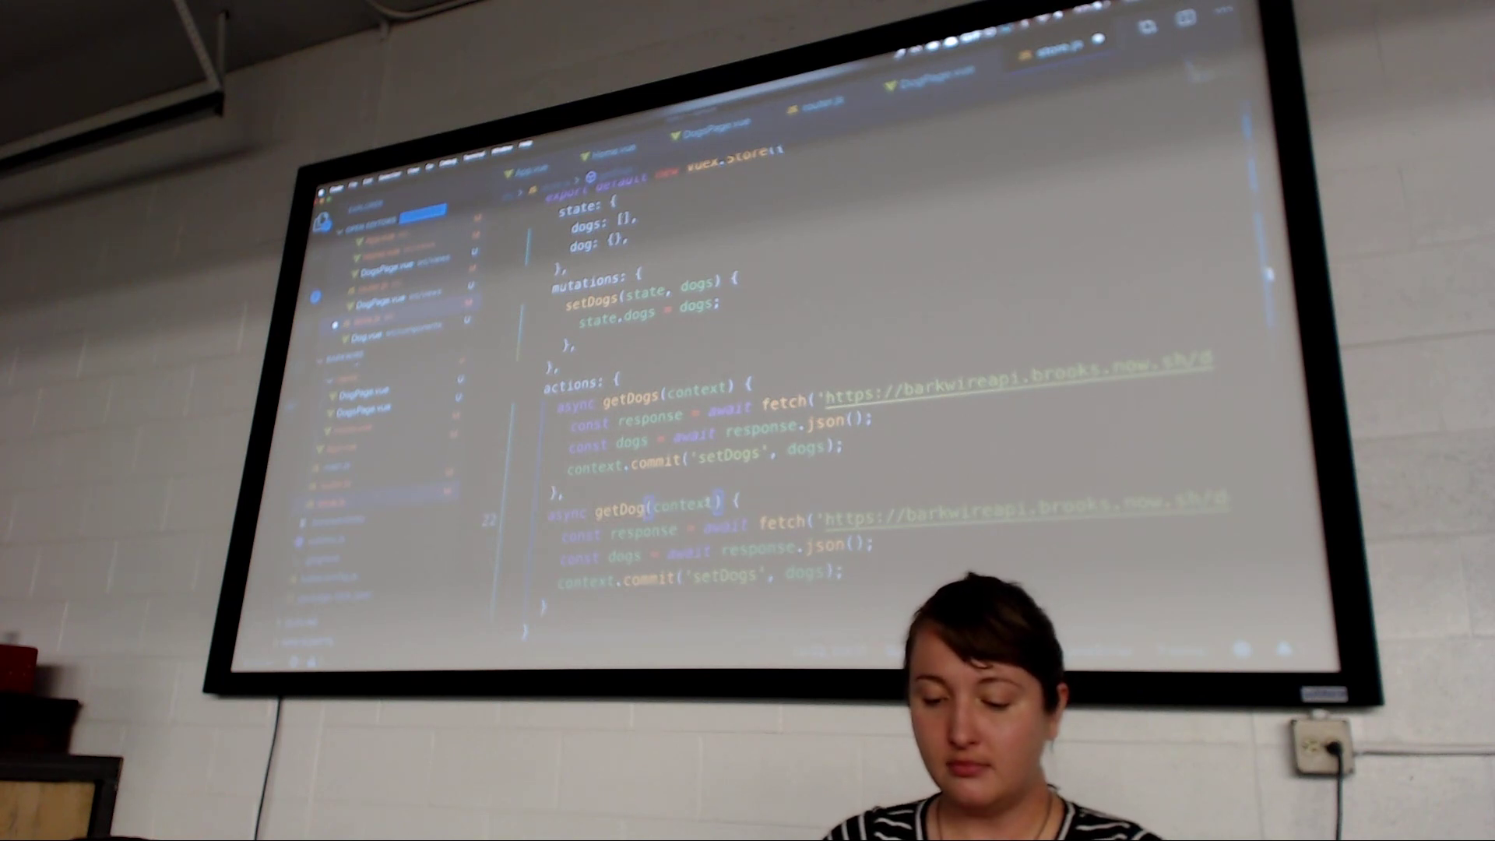
pyautogui.write(', id')
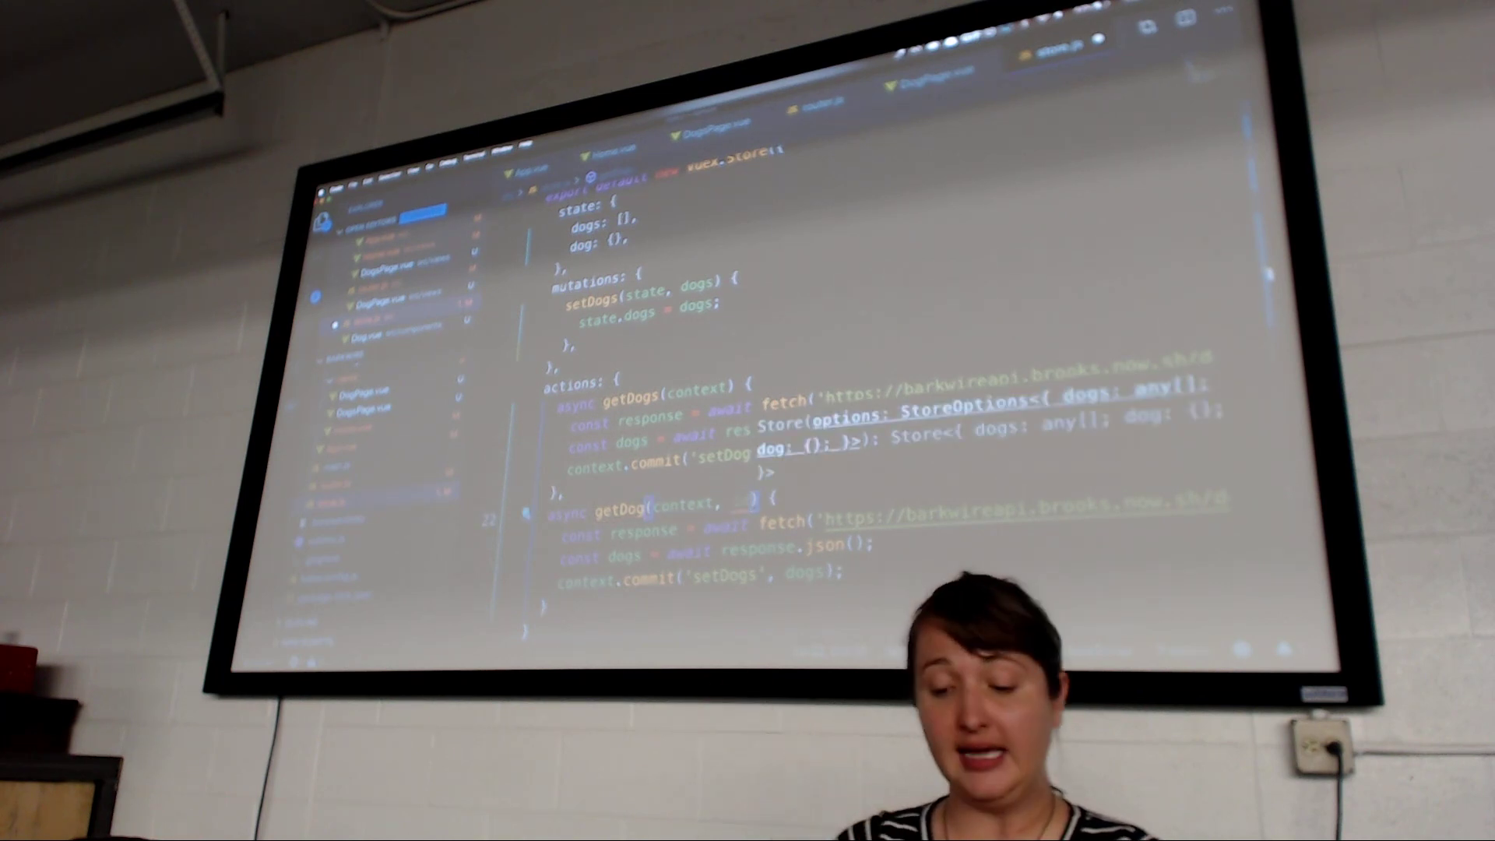
pyautogui.scroll(-2, 818, 410)
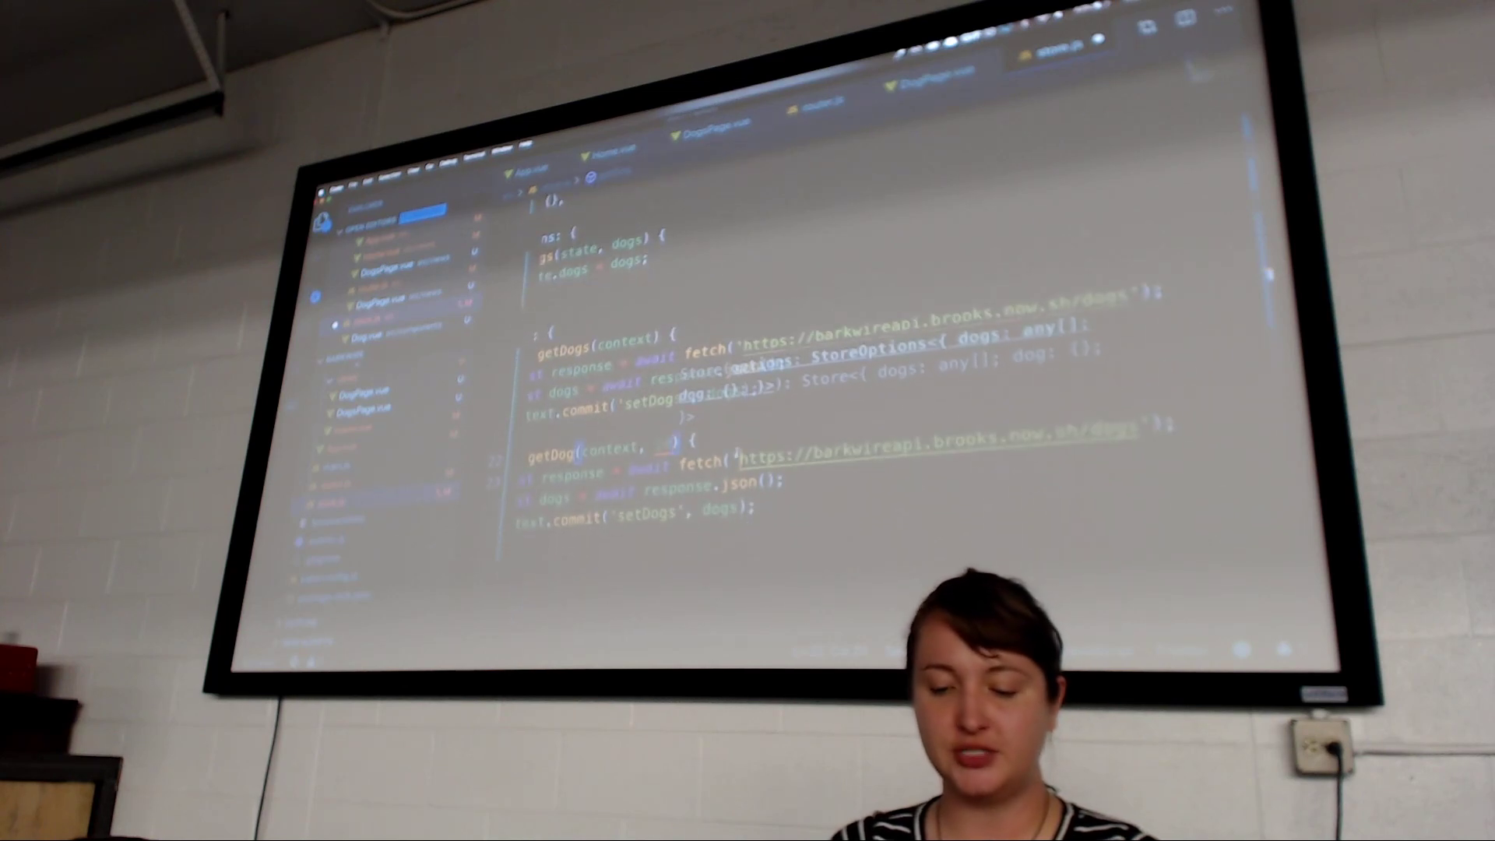
pyautogui.hotkey('shift', 'End')
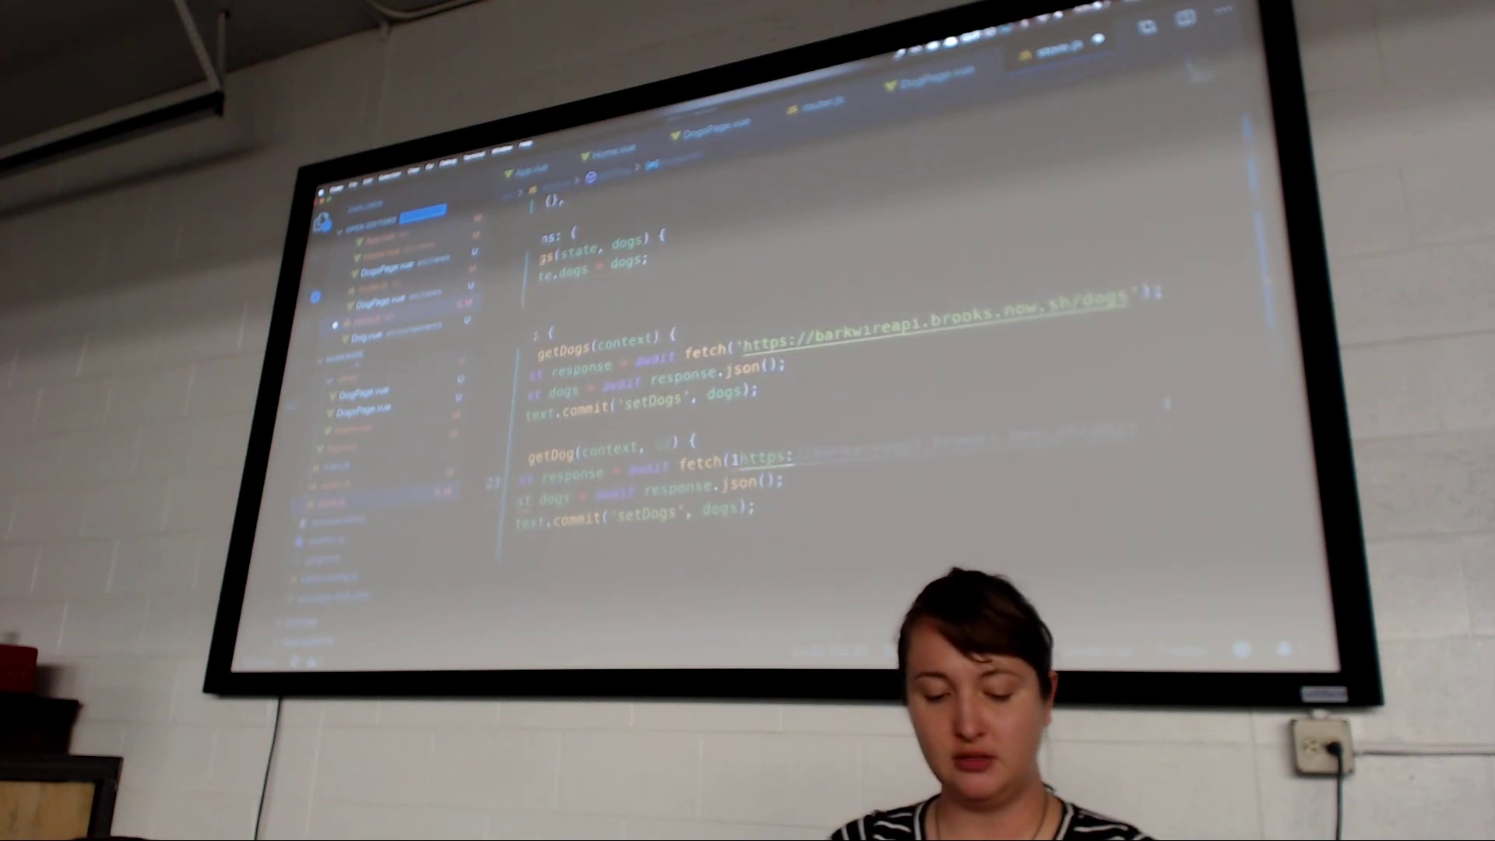
pyautogui.hotkey('ctrl', 'v')
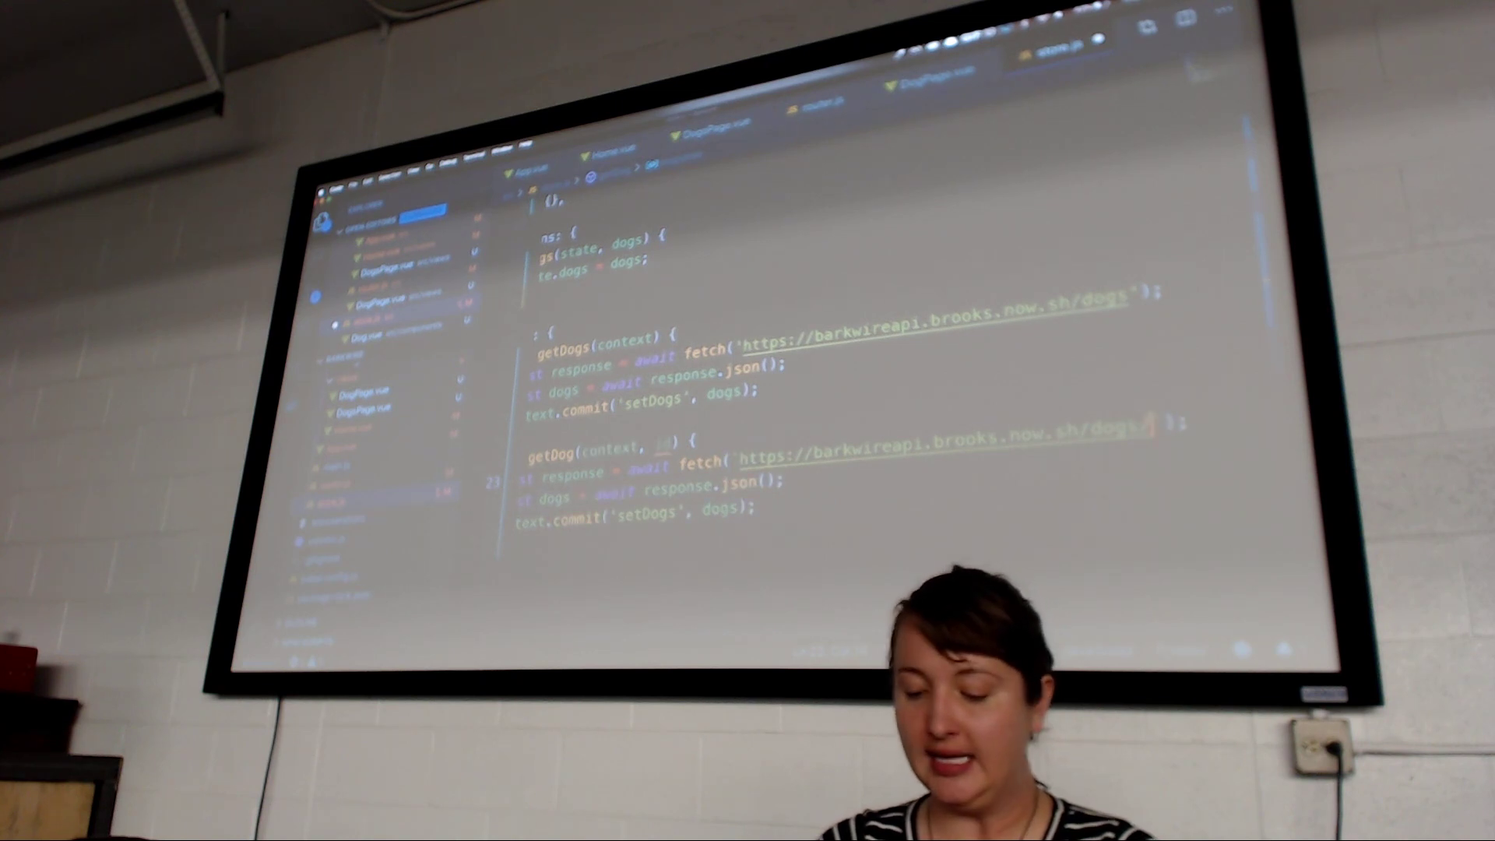
pyautogui.write('${id')
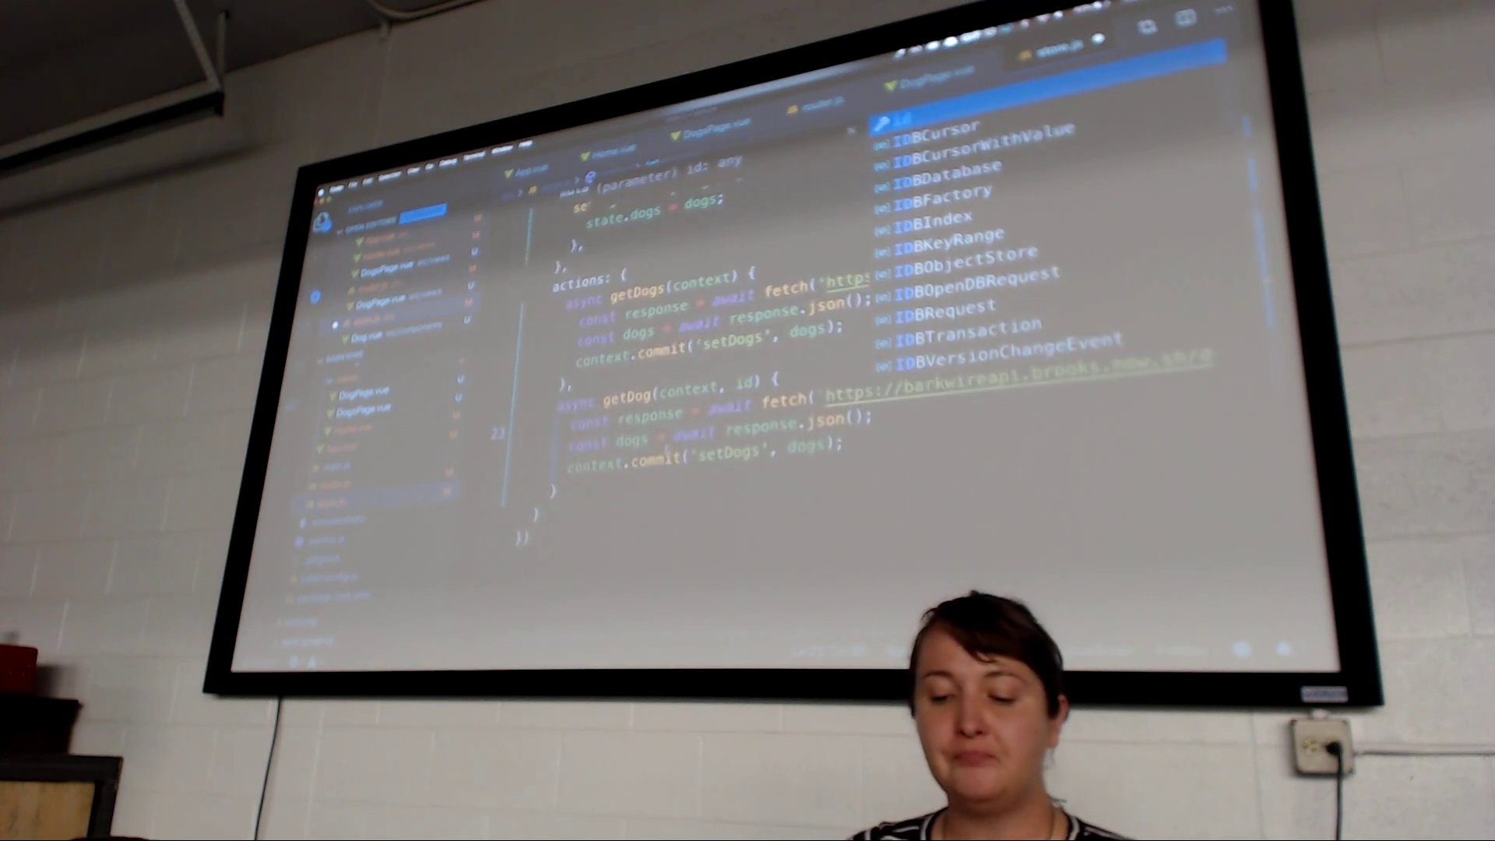
pyautogui.press('Escape')
pyautogui.press('BackSpace')
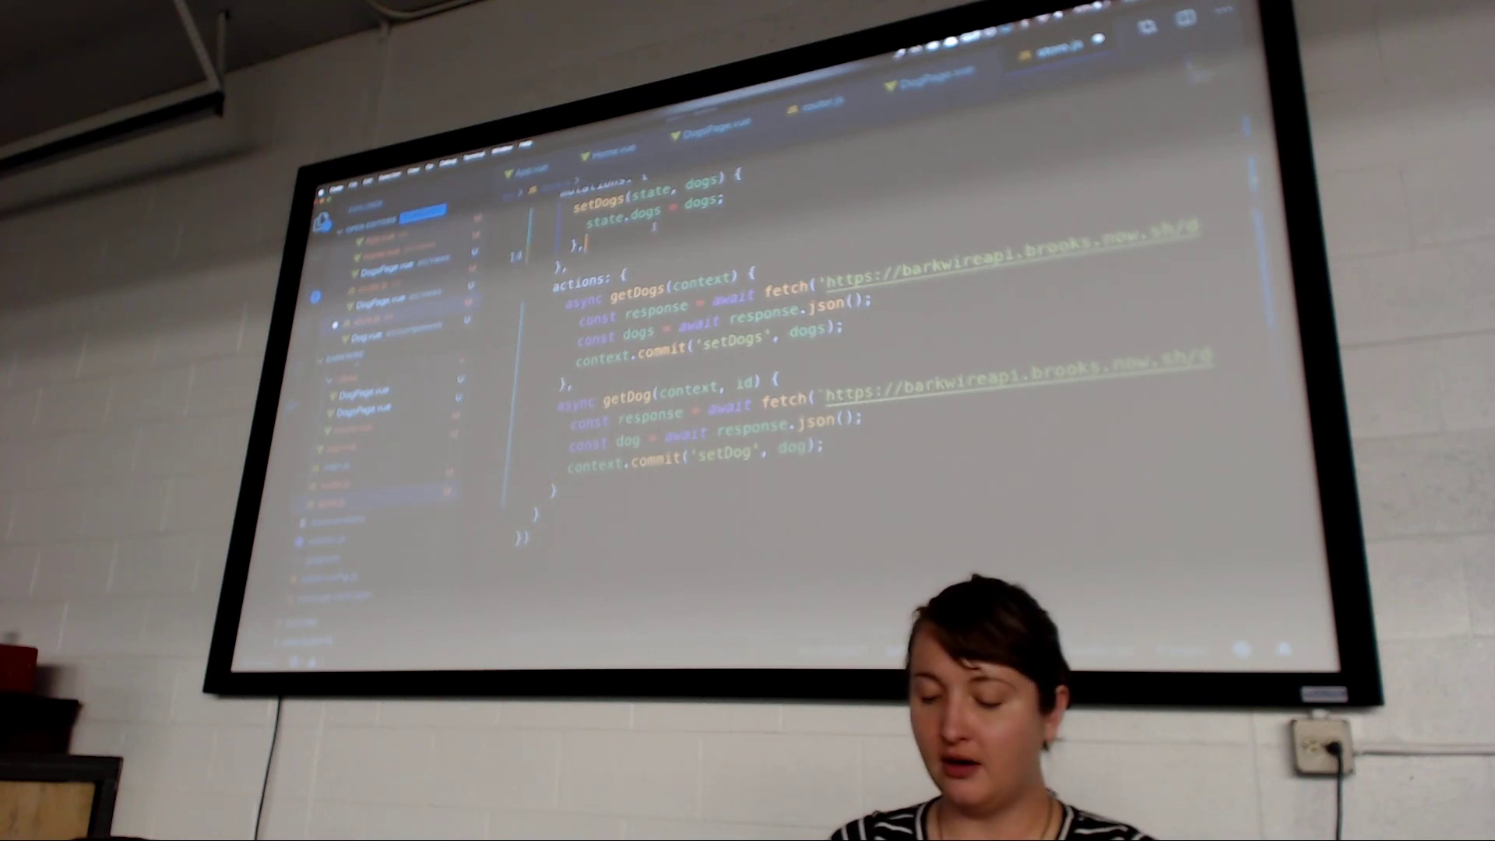
# Add a setDog mutation that assigns state.dog
pyautogui.press('Return')
pyautogui.write('set')
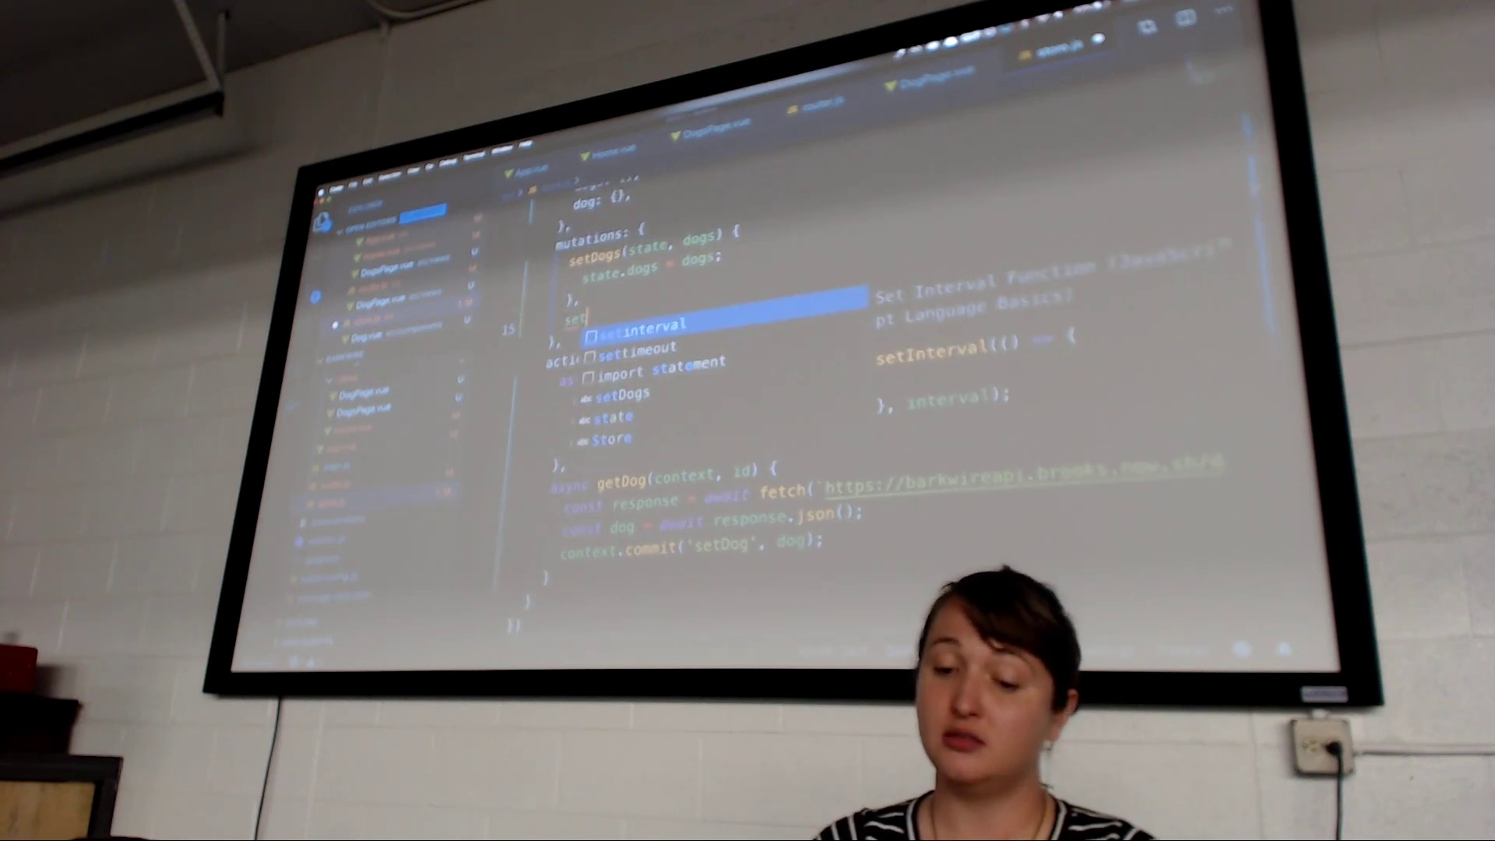
pyautogui.write('Dog(state, dog) {')
pyautogui.press('Return')
pyautogui.write('state.dog')
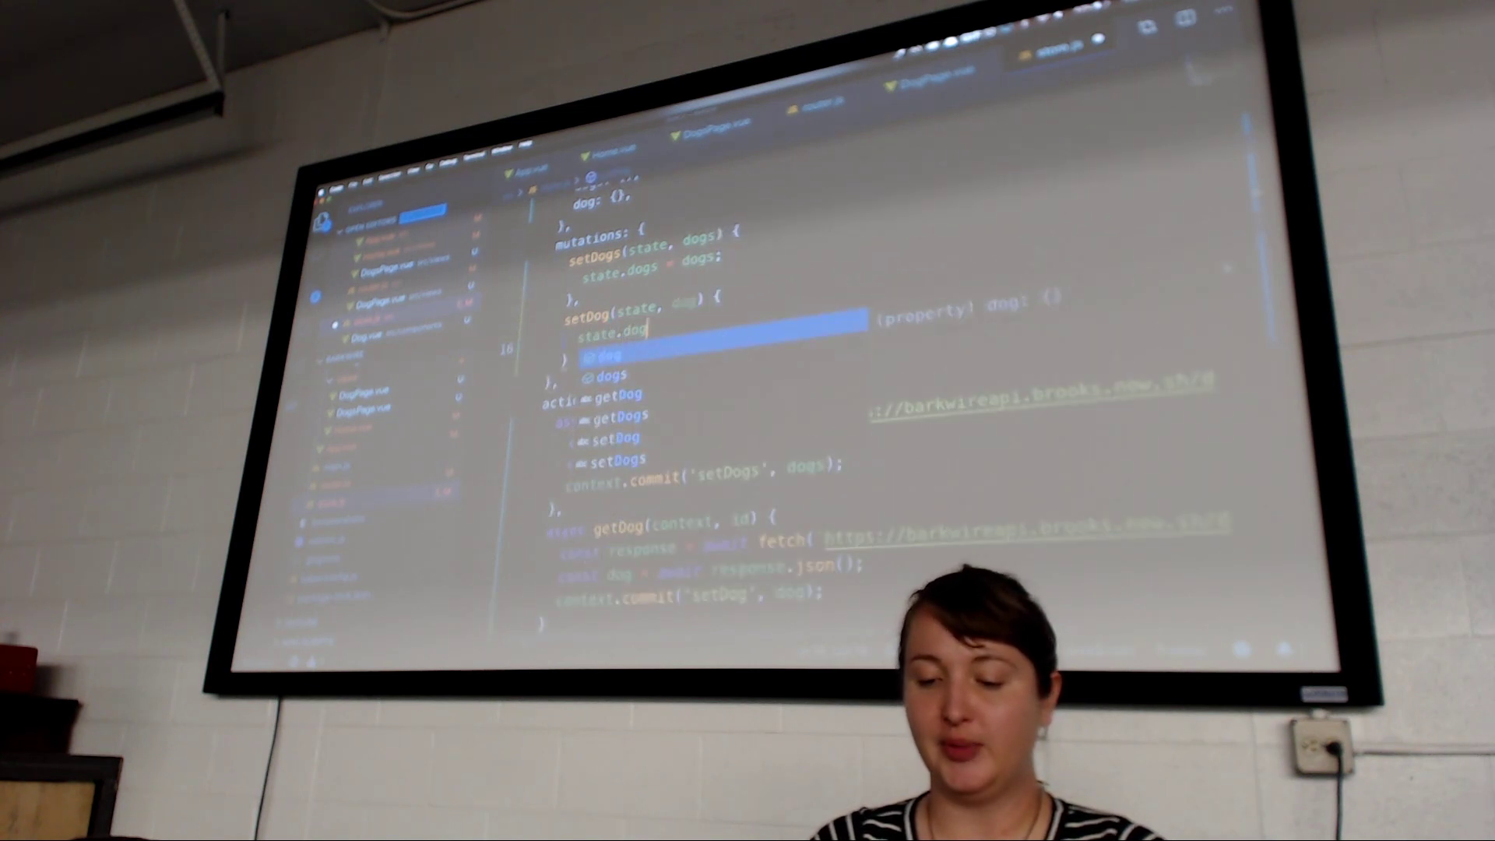
pyautogui.write(' = dog;')
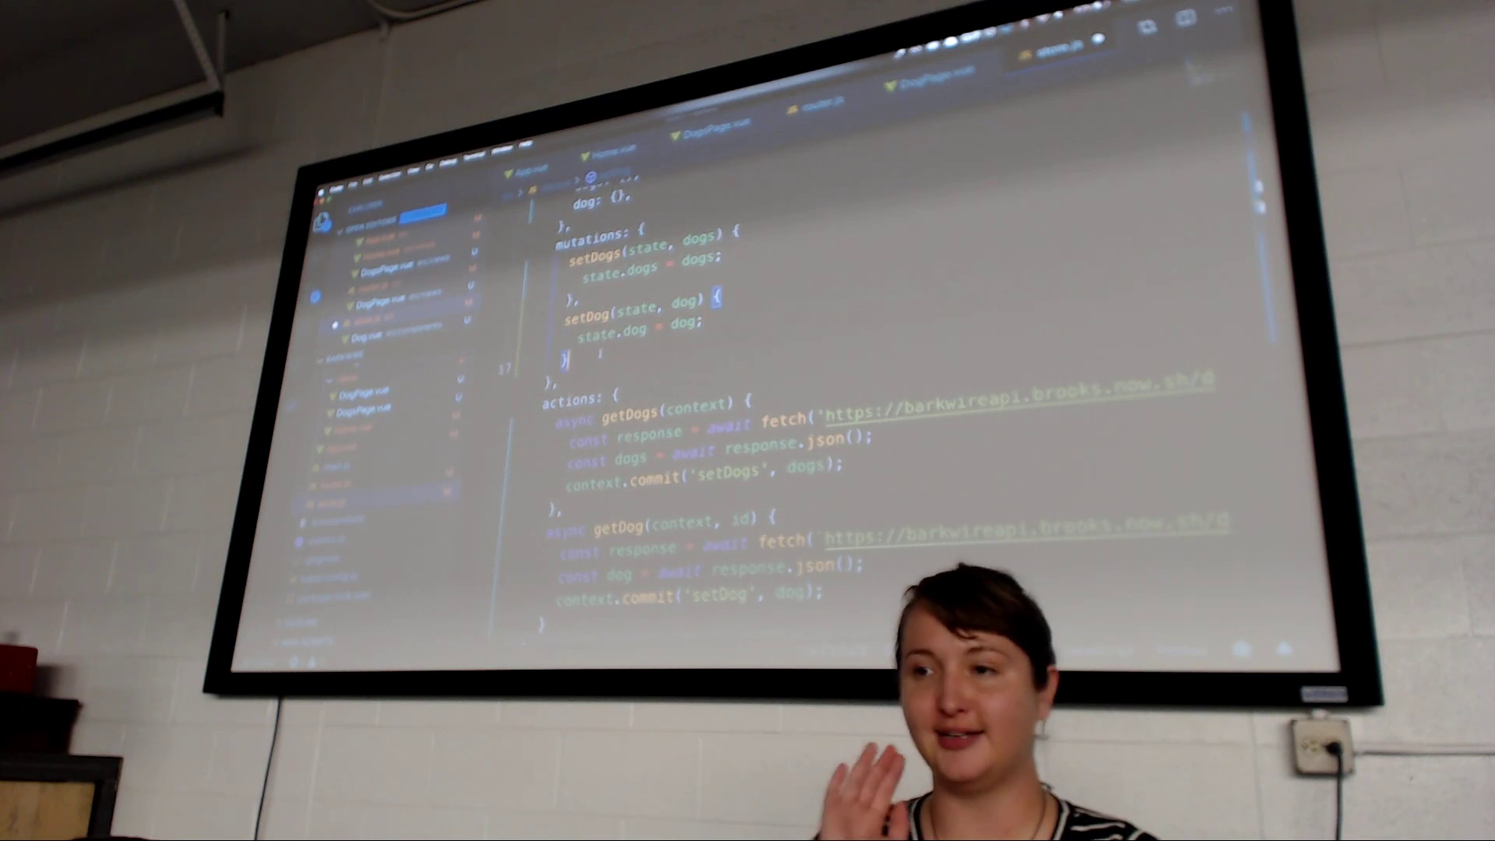
pyautogui.press('Down')
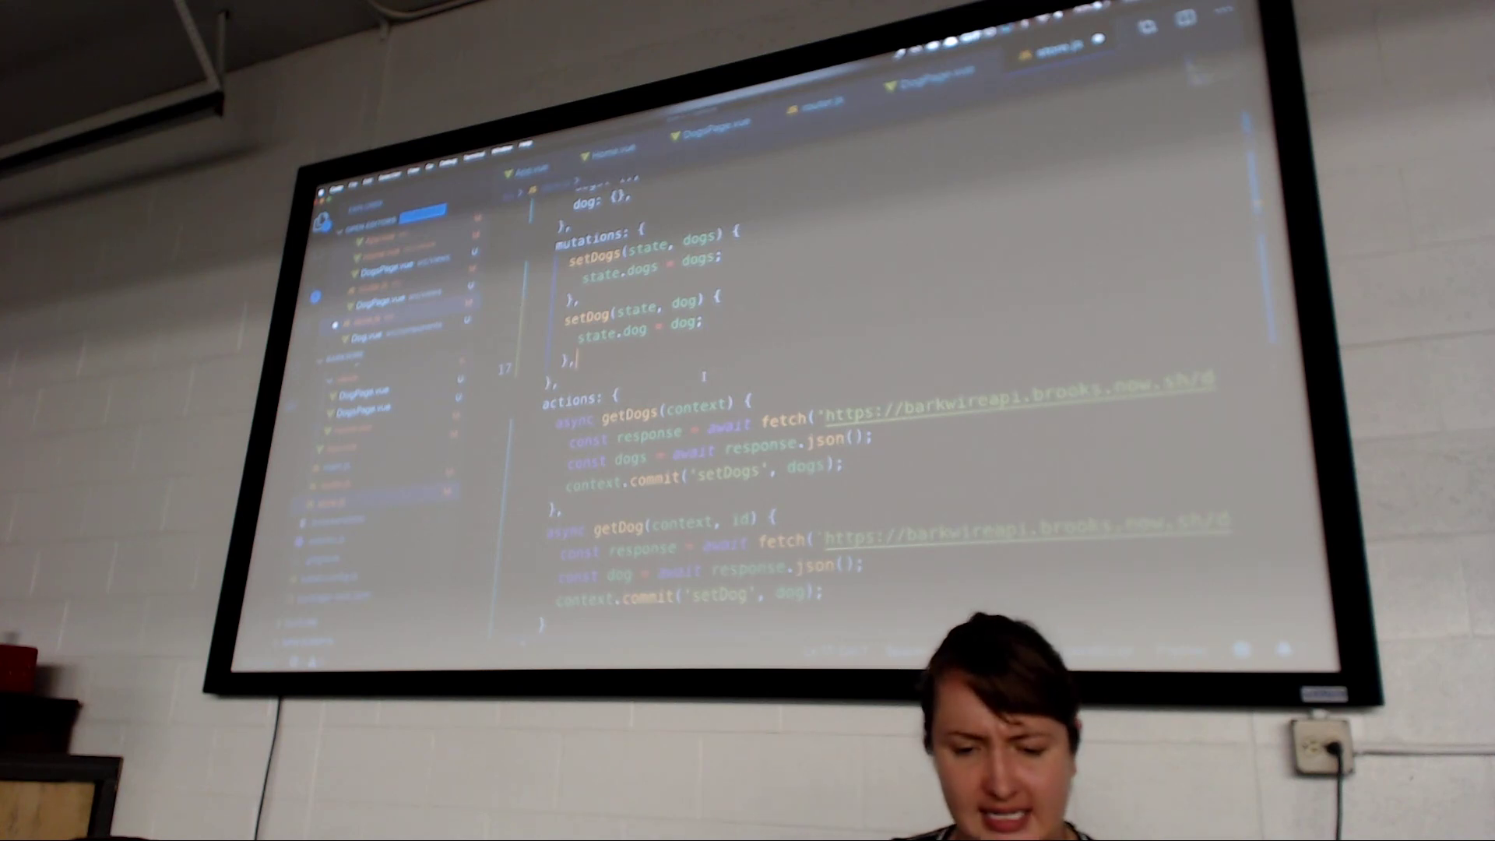
# Reload Panzer's single-dog page in Chrome, then turn off AirPlay mirroring to the projector
pyautogui.hotkey('alt', 'Tab')
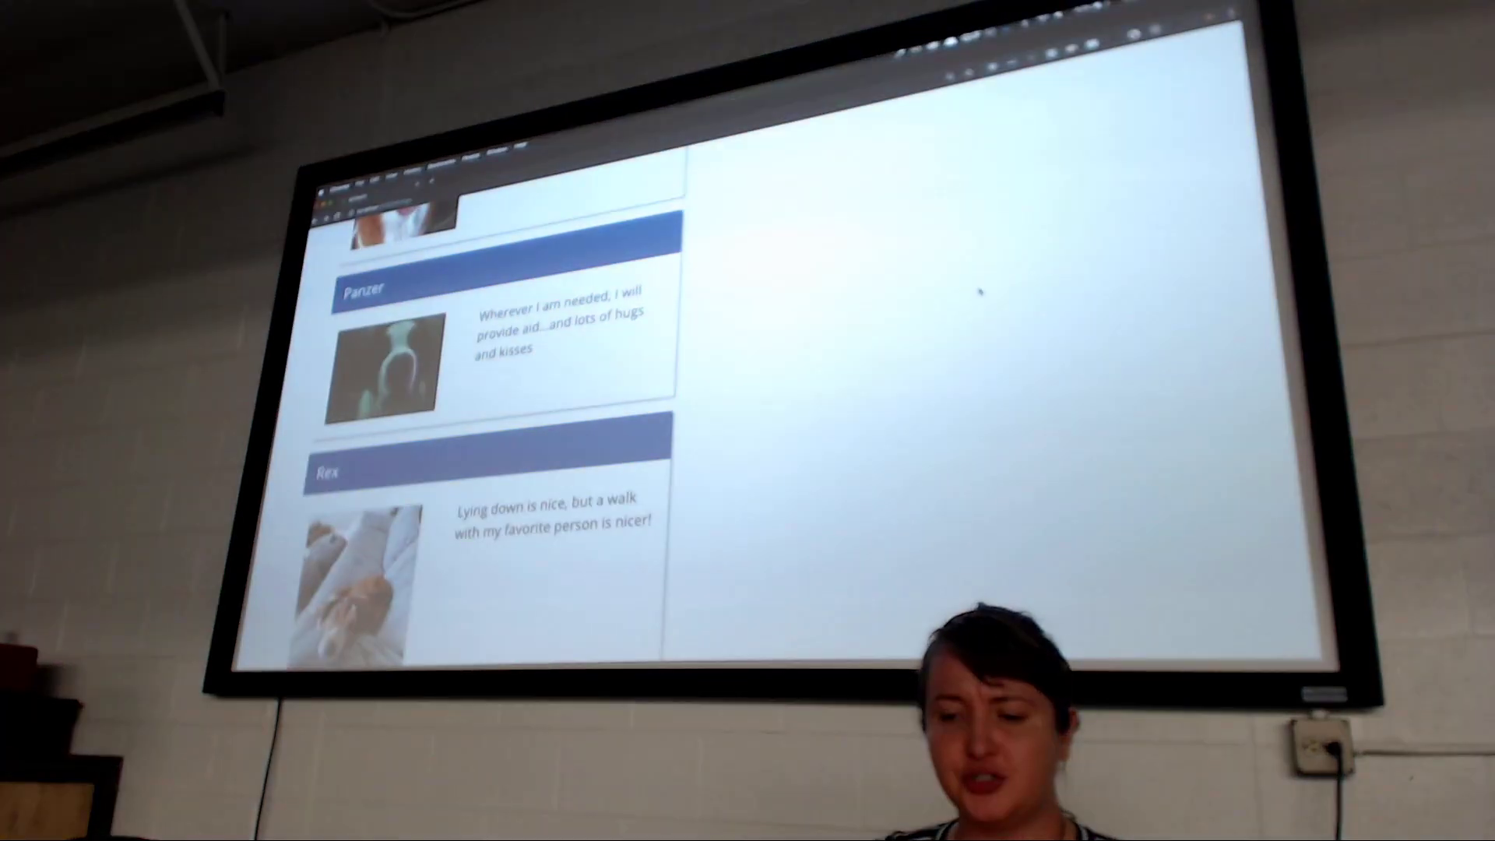
pyautogui.hotkey('ctrl', 'r')
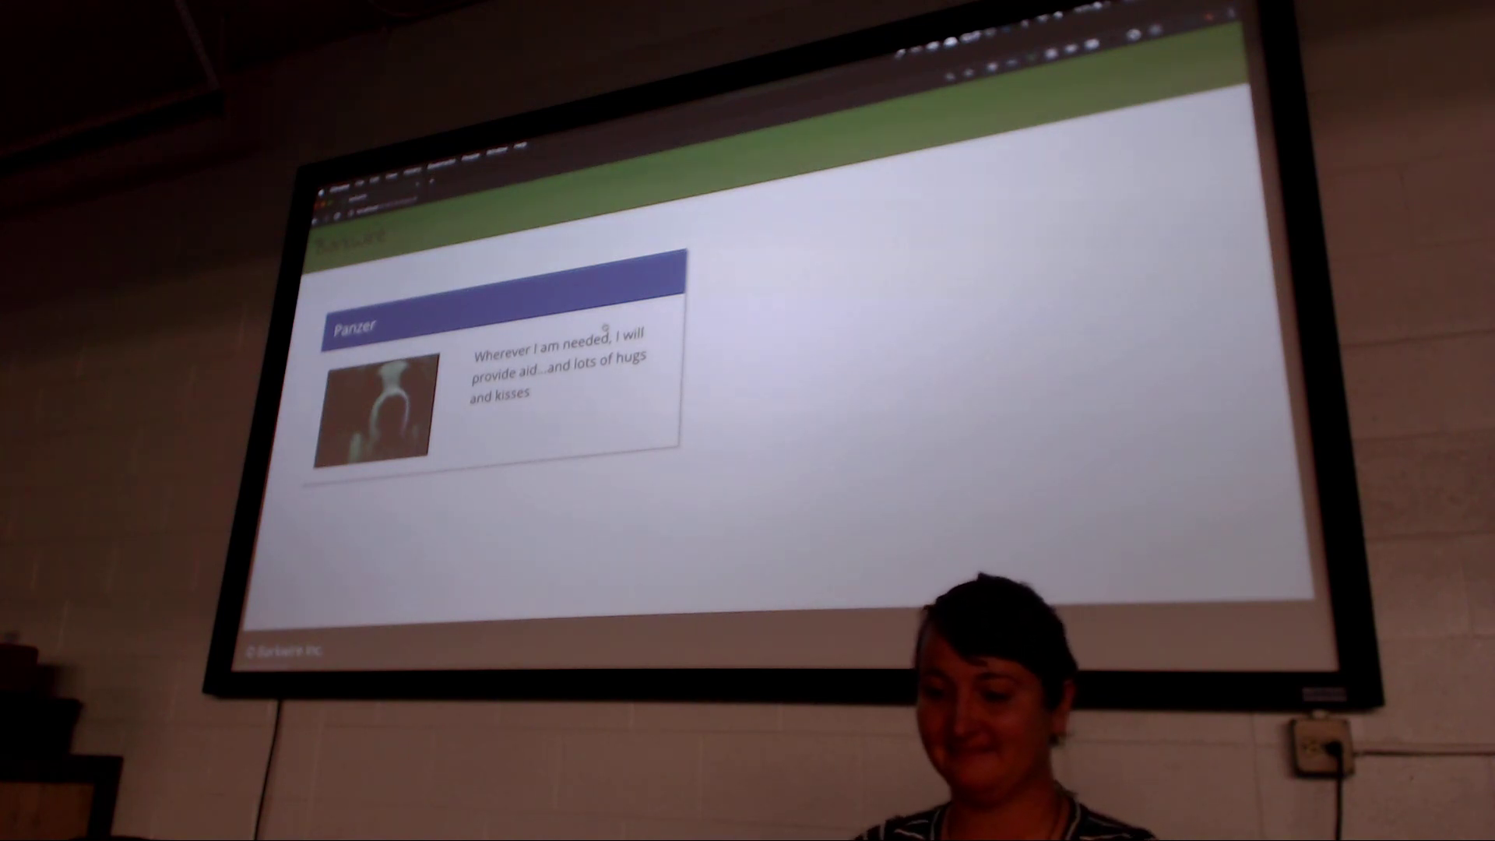
pyautogui.click(1012, 38)
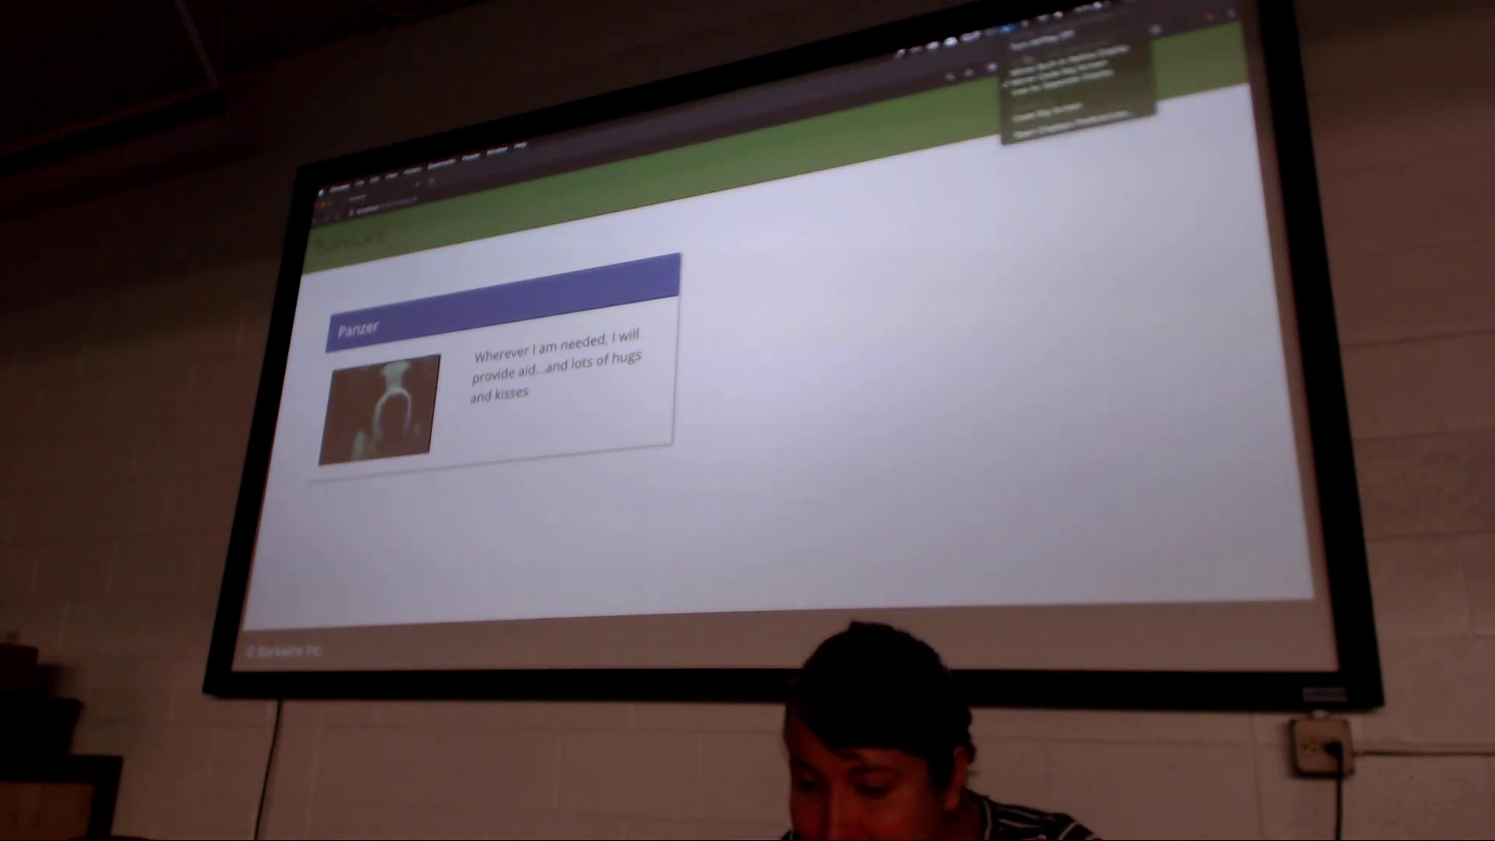
pyautogui.click(1041, 45)
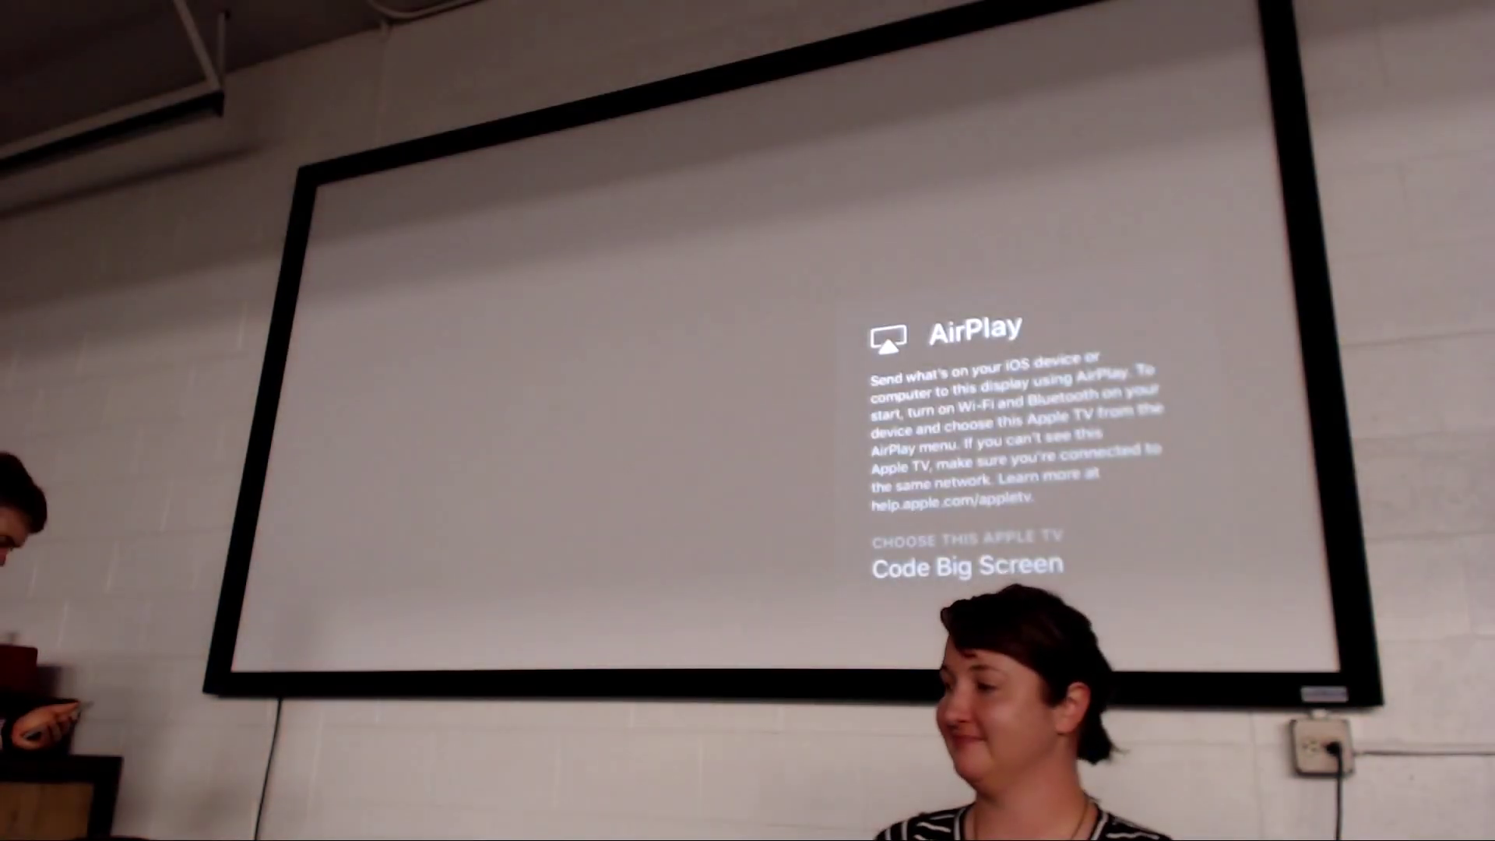